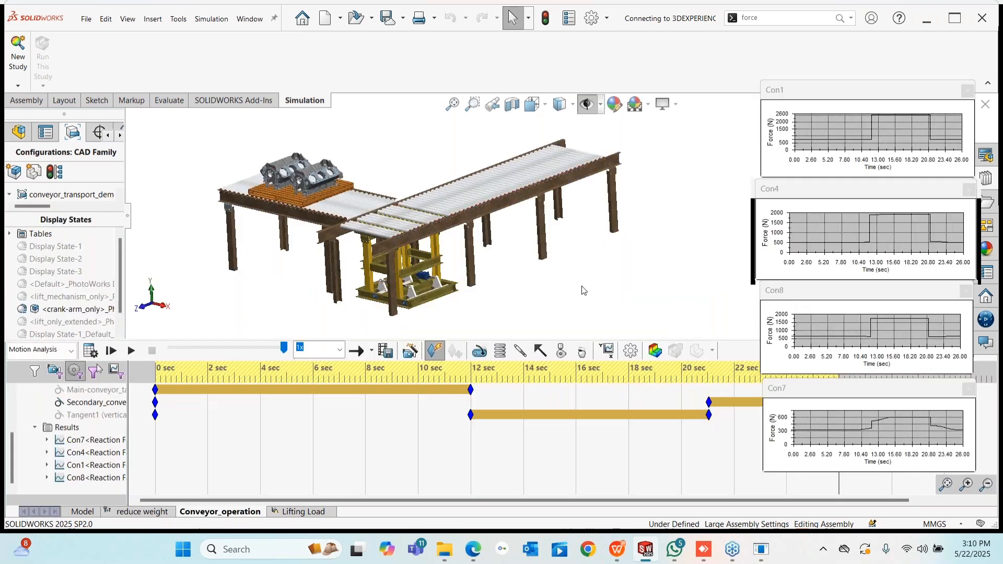
# - Hide all four force plots from the Results folder
pyautogui.rightClick(57, 428)
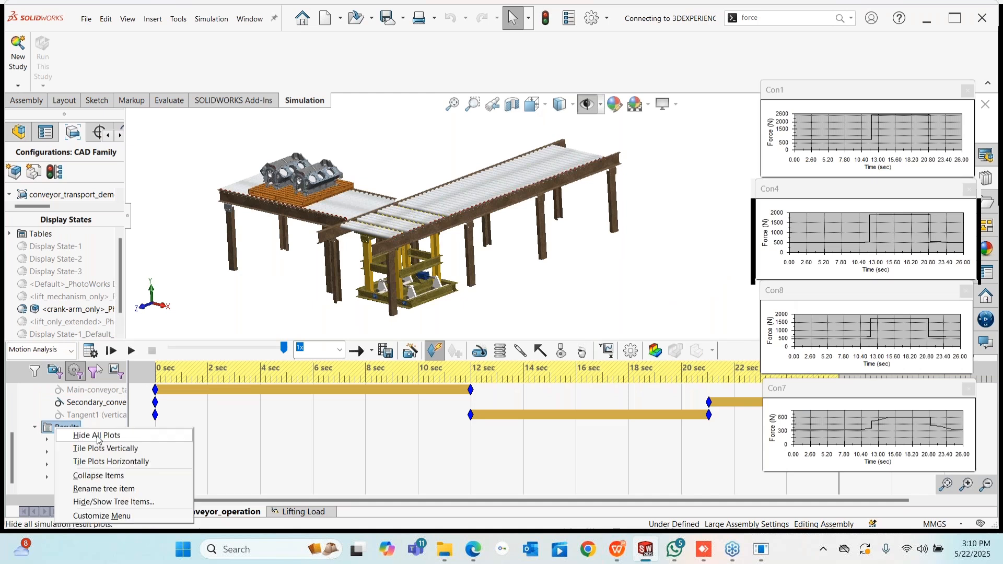
pyautogui.click(97, 435)
pyautogui.moveTo(566, 282); pyautogui.dragTo(688, 298, button='middle')
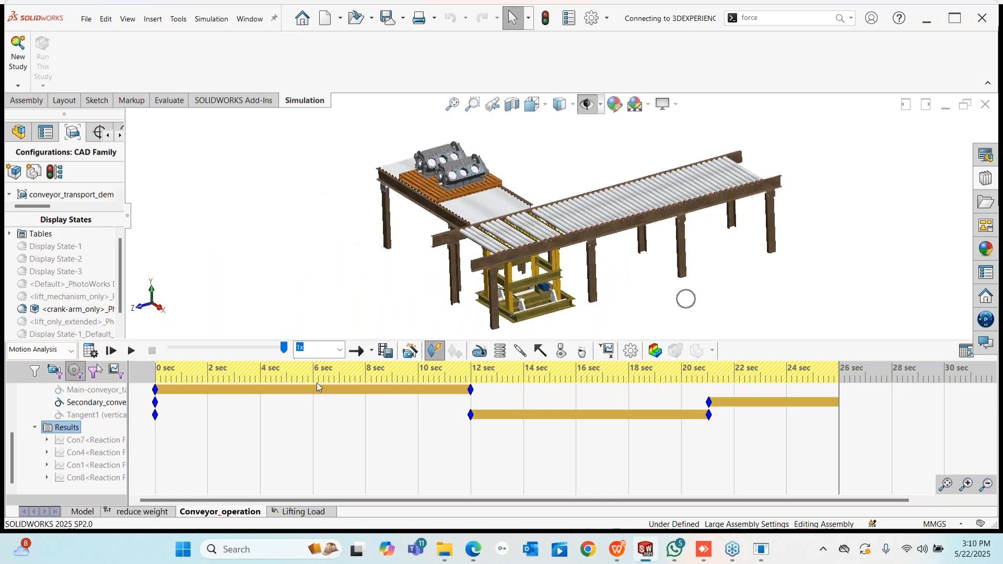
# - Play the conveyor motion study through to its 26-second end
pyautogui.click(132, 352)
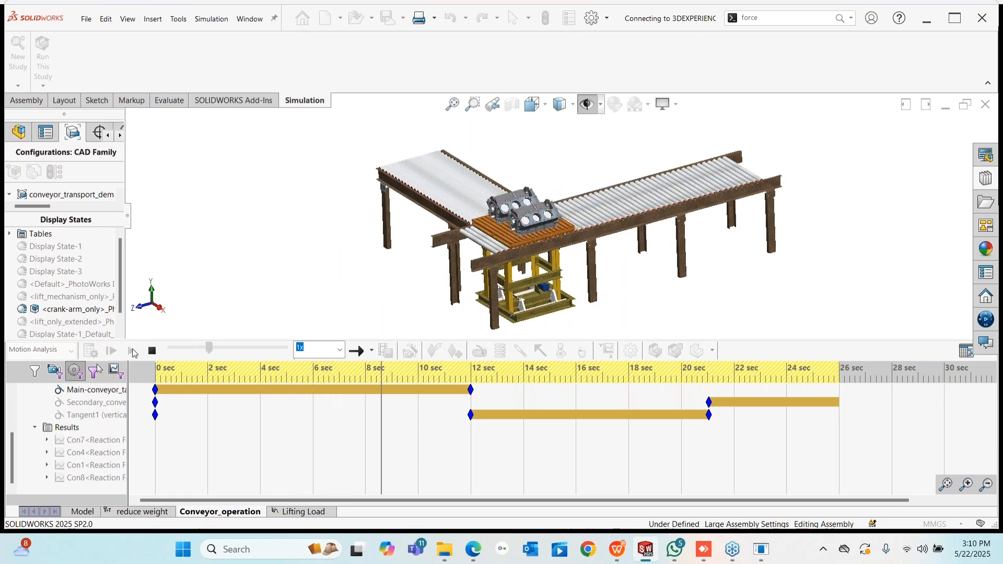
pyautogui.scroll(-5, 531, 294)
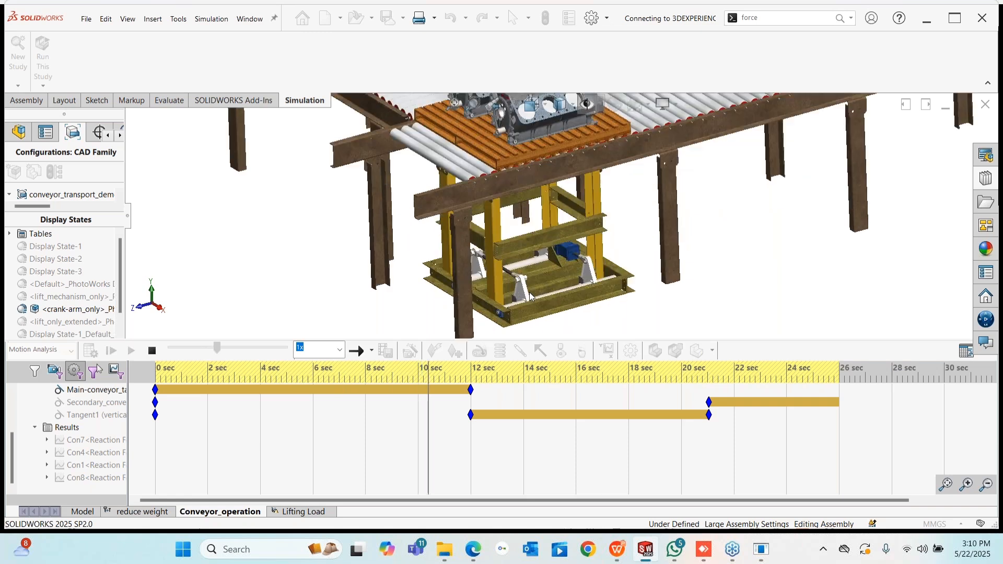
pyautogui.scroll(-4, 532, 293)
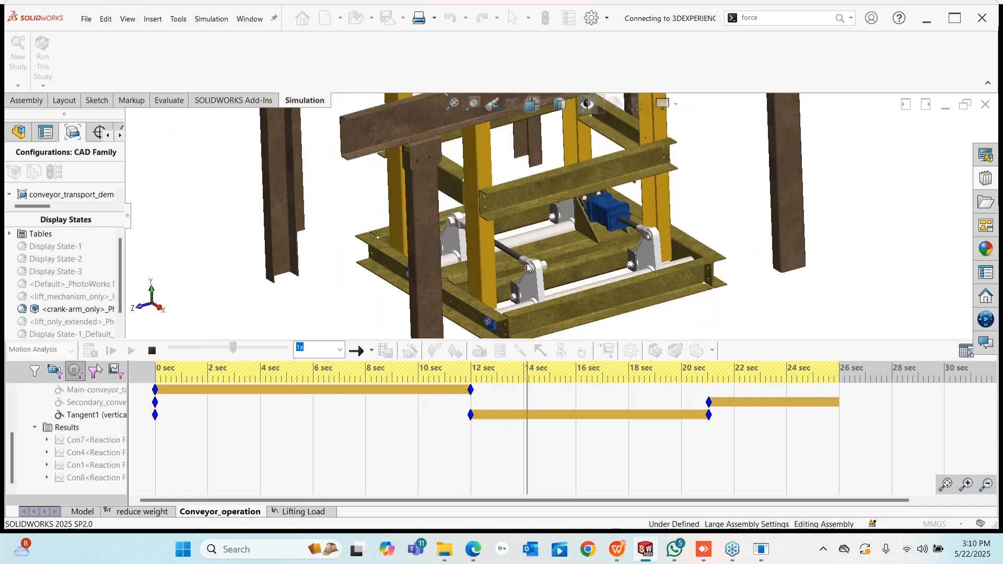
pyautogui.scroll(6, 569, 220)
pyautogui.scroll(-3, 534, 129)
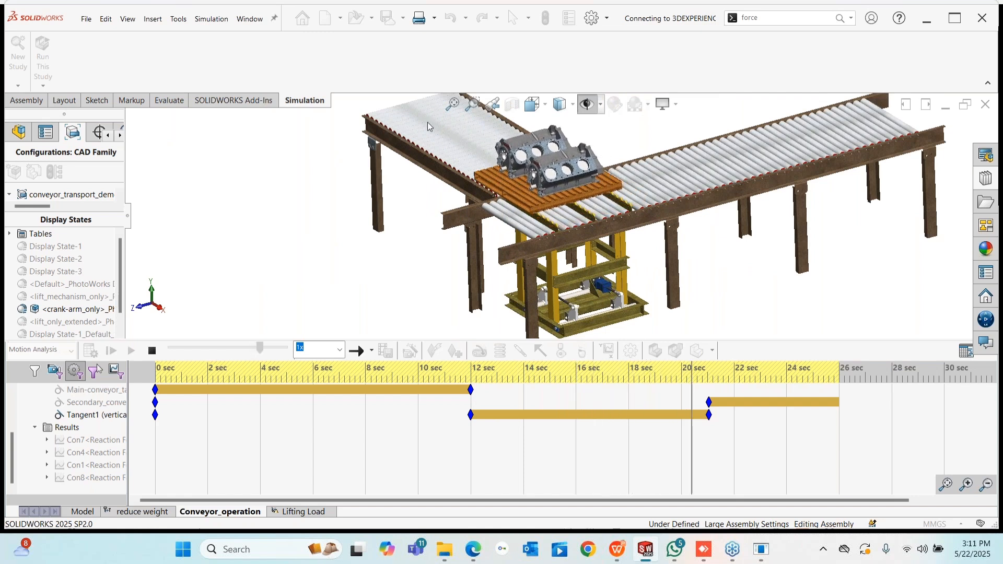
pyautogui.scroll(1, 705, 282)
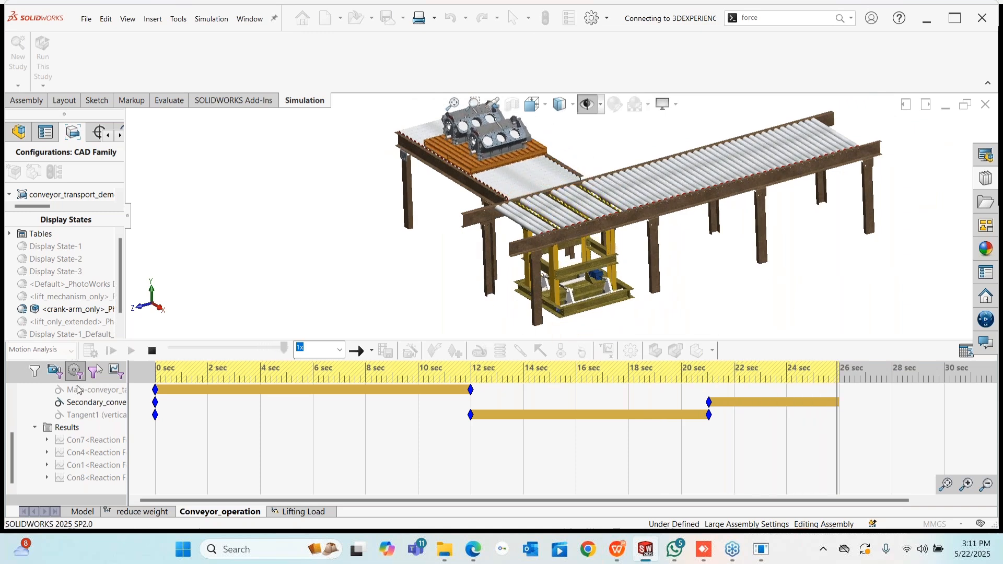
pyautogui.scroll(1, 601, 280)
# - Show all four reaction-force plots again
pyautogui.scroll(-10, 601, 292)
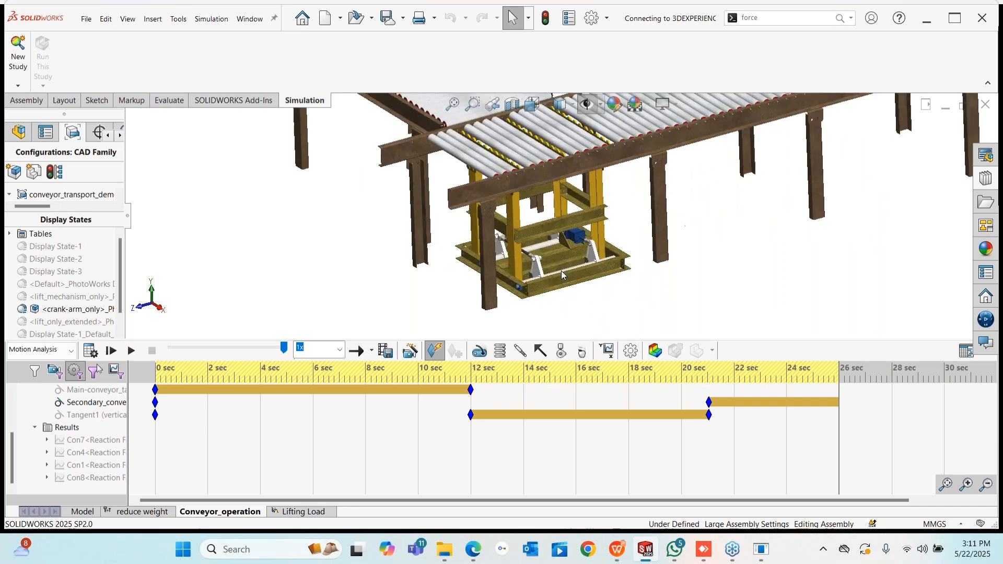
pyautogui.scroll(-6, 521, 244)
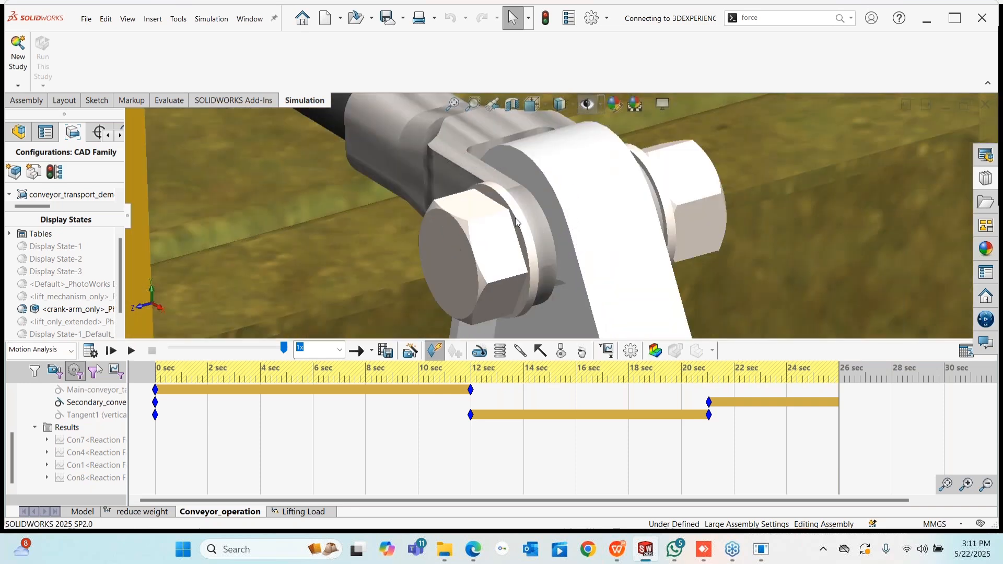
pyautogui.click(525, 209)
pyautogui.scroll(8, 543, 215)
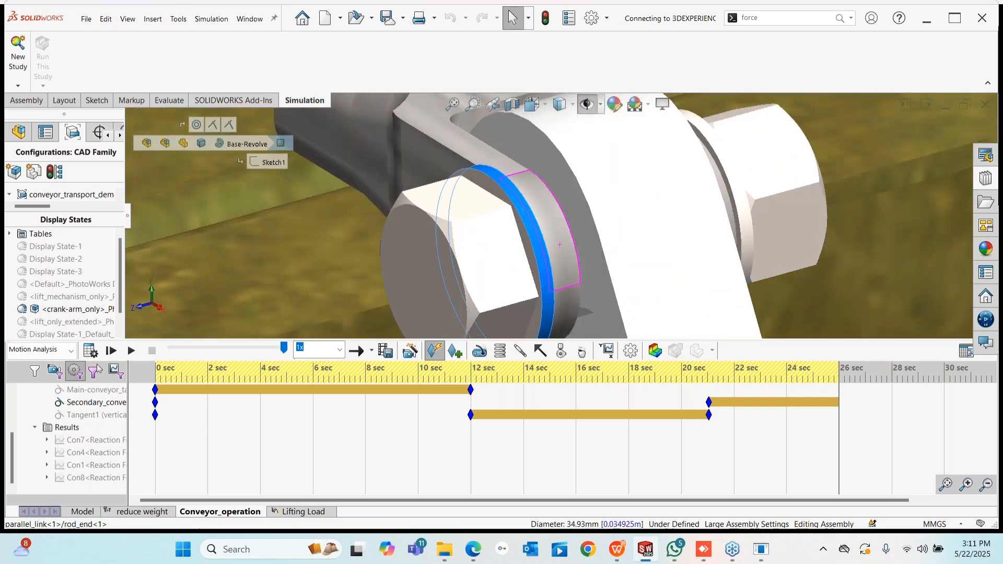
pyautogui.rightClick(68, 429)
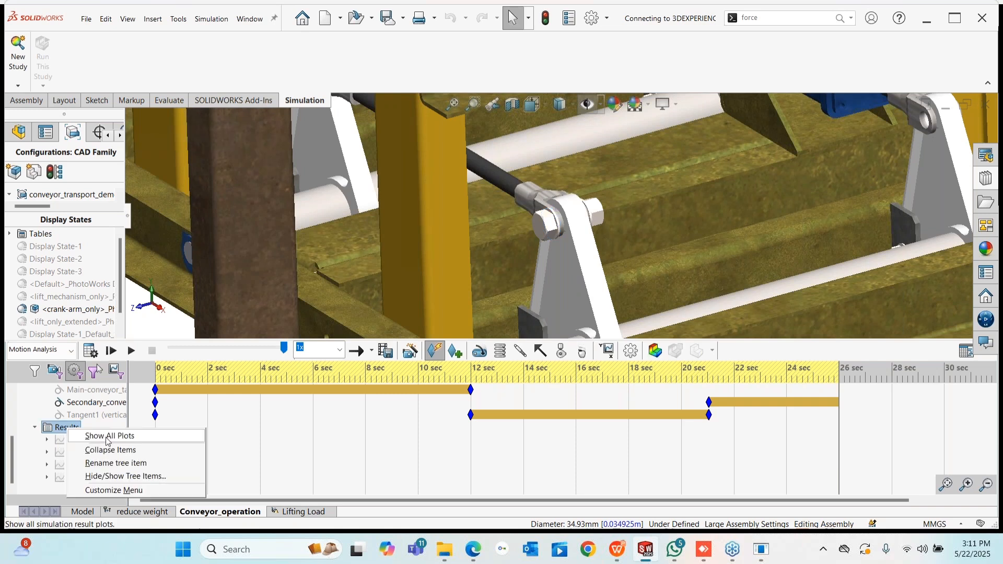
pyautogui.click(107, 437)
# - Select the center torsion tube of the conveyor frame
pyautogui.scroll(3, 641, 222)
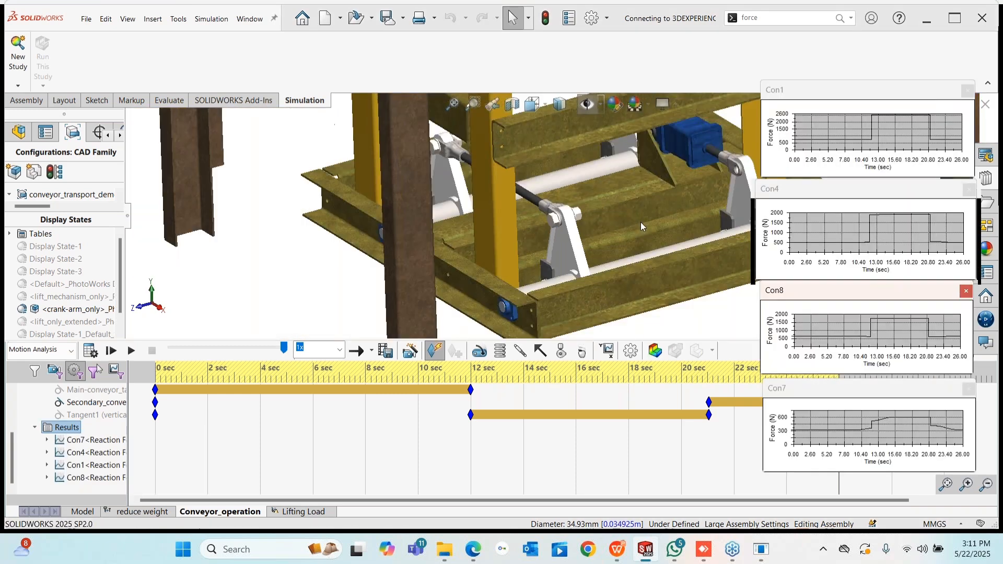
pyautogui.moveTo(641, 222); pyautogui.dragTo(556, 289, button='middle')
pyautogui.scroll(-1, 639, 219)
pyautogui.click(561, 294)
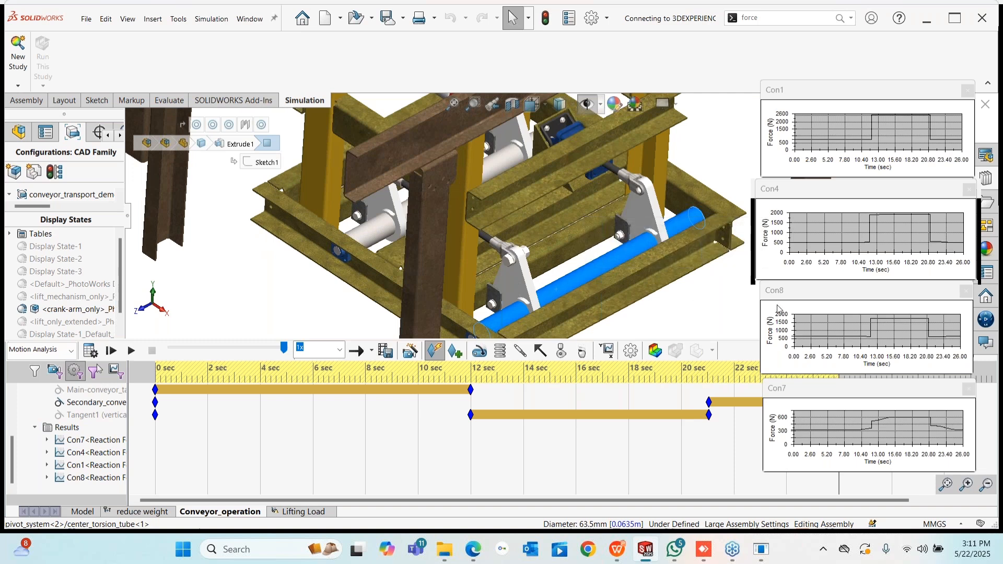
pyautogui.scroll(3, 630, 314)
pyautogui.moveTo(629, 307); pyautogui.dragTo(590, 161, button='middle')
pyautogui.scroll(4, 608, 295)
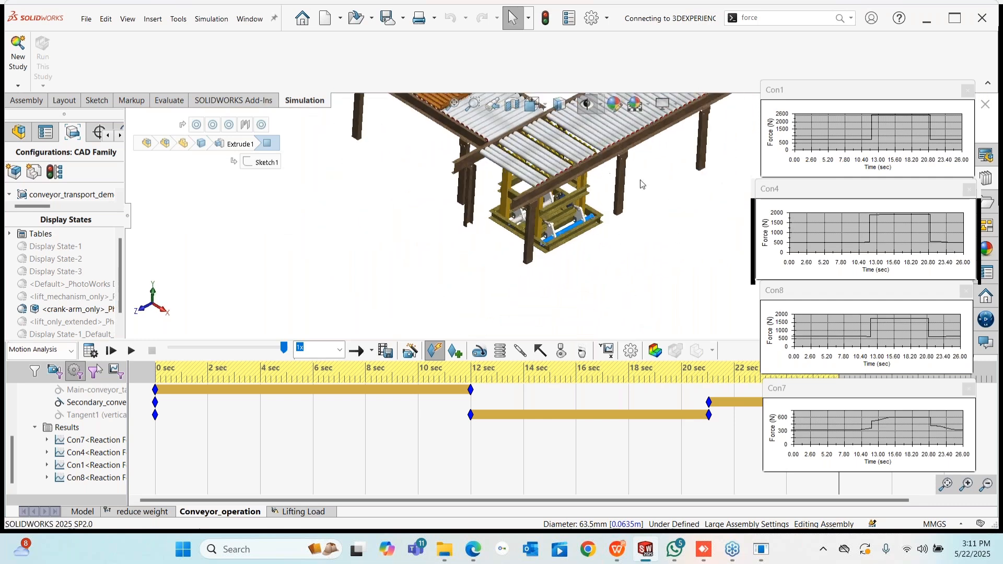
pyautogui.scroll(-4, 635, 187)
pyautogui.scroll(-5, 525, 246)
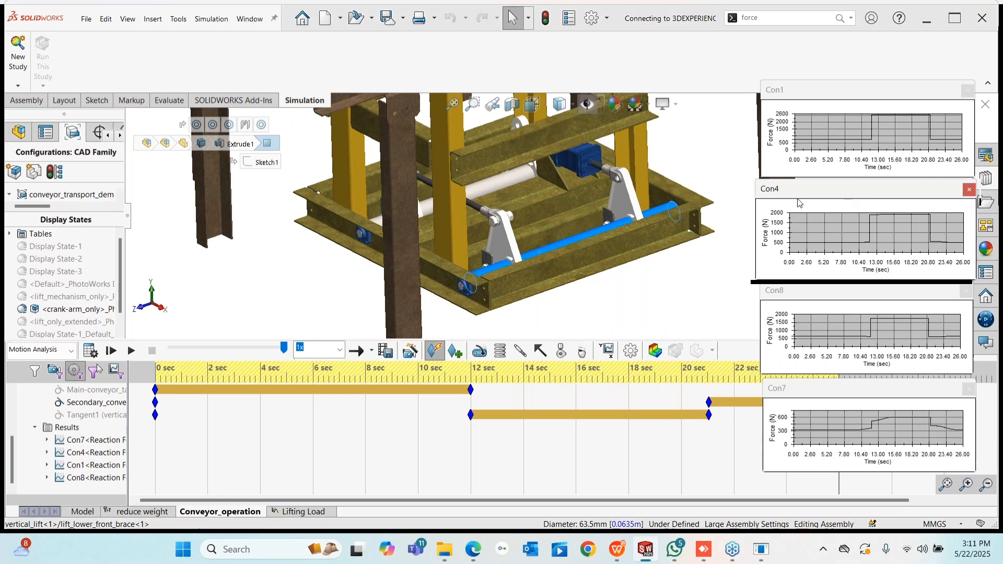
# - Move the Con4 force plot left over the model and resize it
pyautogui.moveTo(847, 194); pyautogui.dragTo(775, 202)
pyautogui.moveTo(680, 290); pyautogui.dragTo(387, 405)
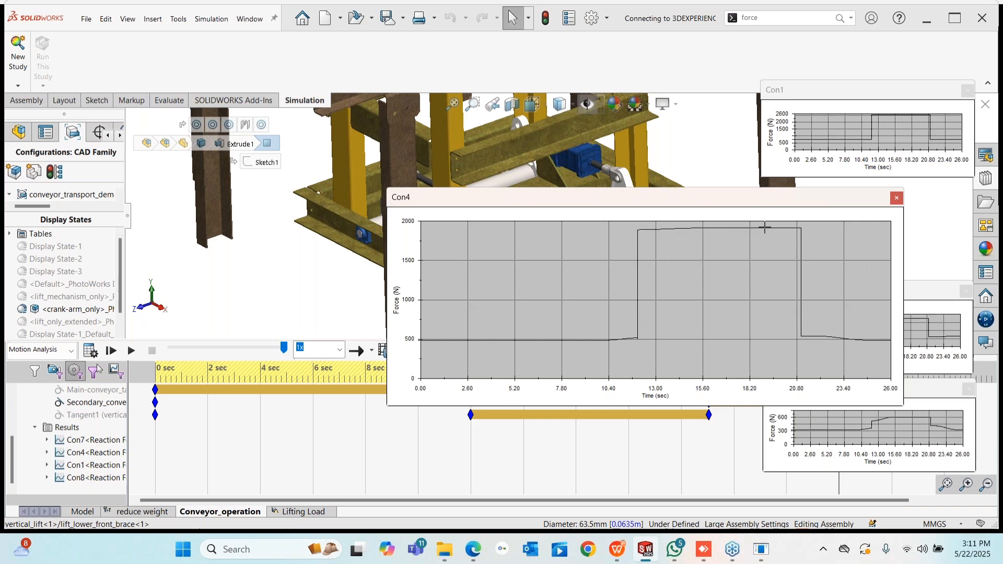
pyautogui.moveTo(469, 391); pyautogui.dragTo(719, 307)
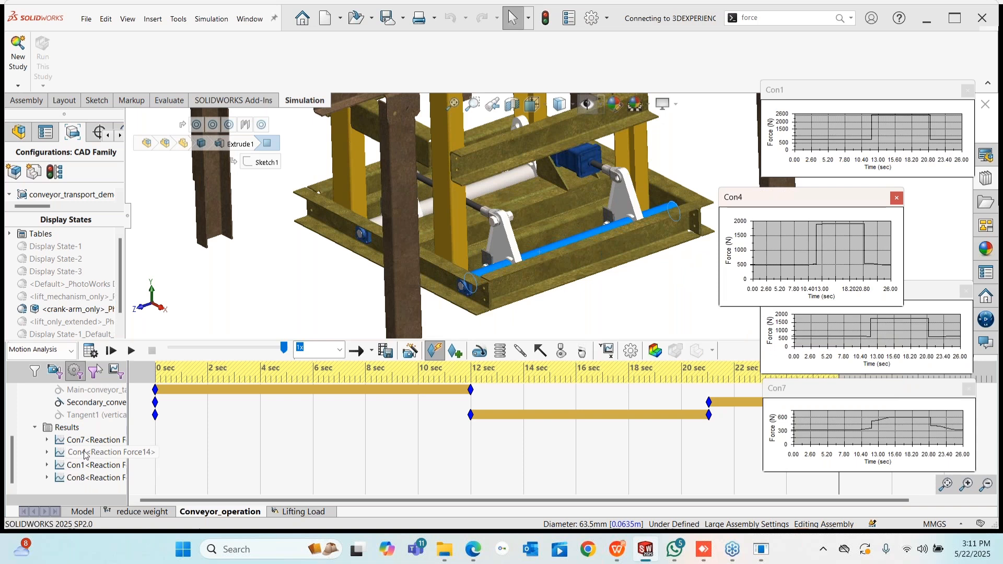
# - Inspect the Con4 reaction force's Lift Tower mate, then cancel without changes
pyautogui.rightClick(85, 453)
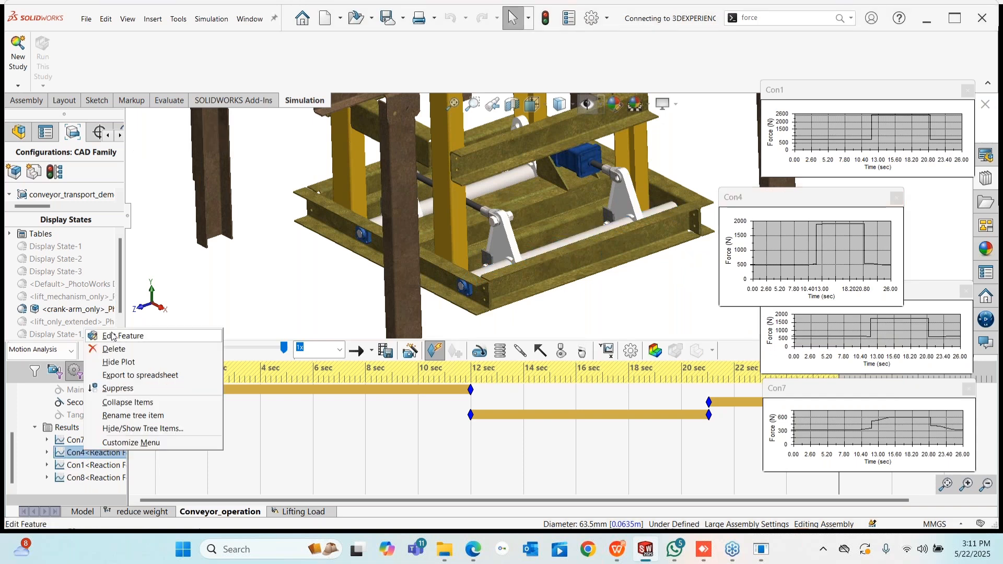
pyautogui.click(113, 336)
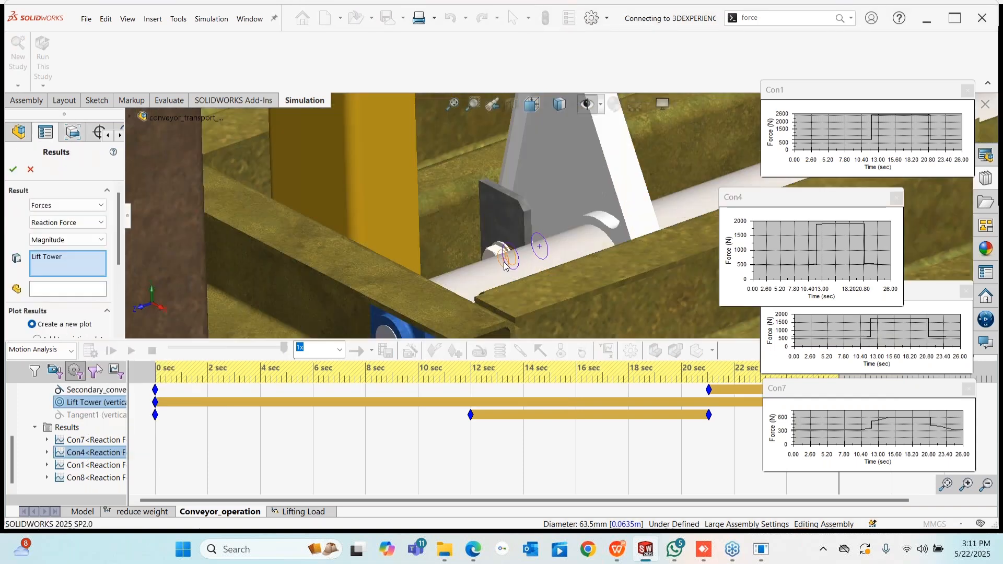
pyautogui.moveTo(543, 242); pyautogui.dragTo(533, 264, button='middle')
pyautogui.scroll(-5, 523, 265)
pyautogui.moveTo(526, 171); pyautogui.dragTo(523, 216, button='middle')
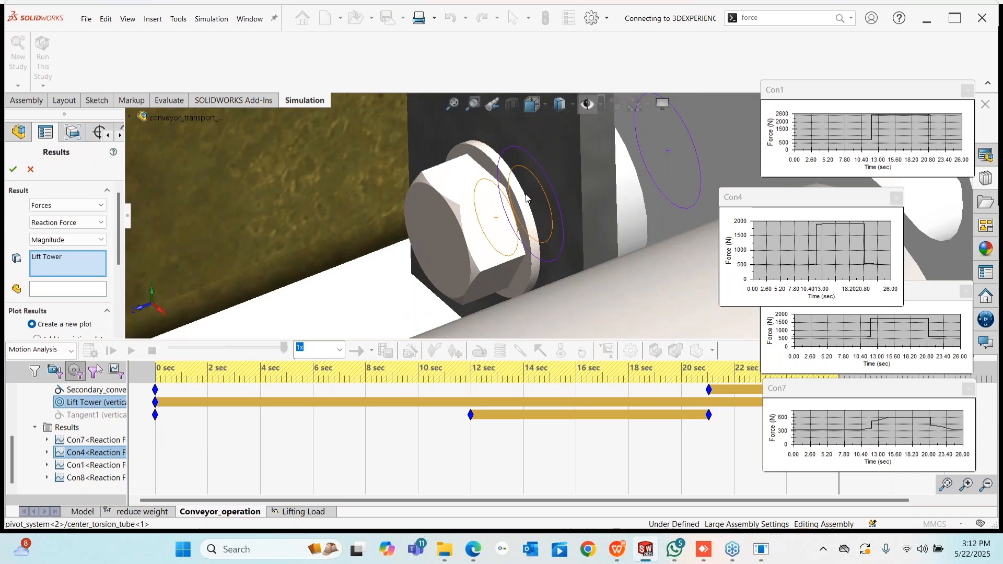
pyautogui.scroll(7, 526, 199)
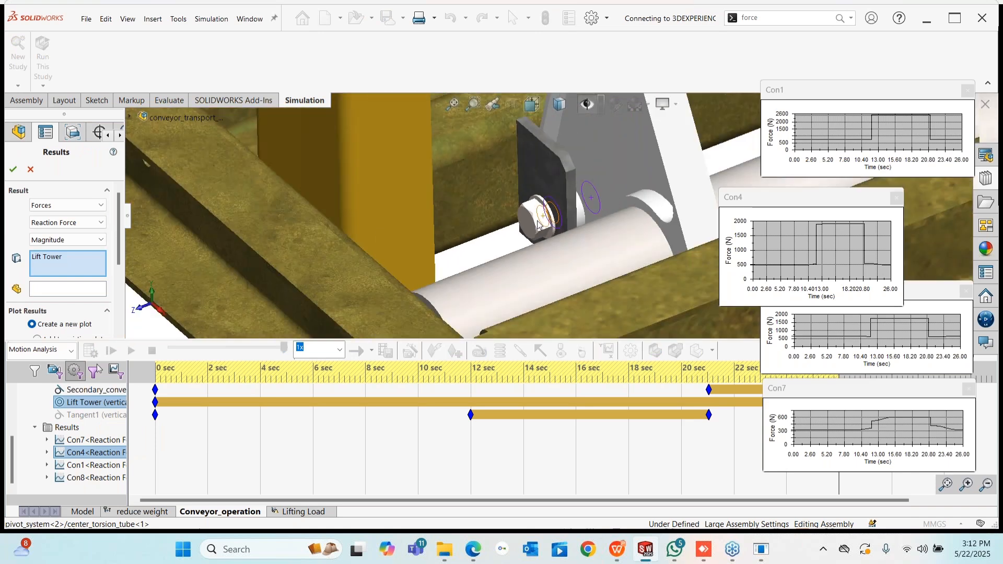
pyautogui.scroll(-1, 581, 227)
pyautogui.scroll(3, 580, 223)
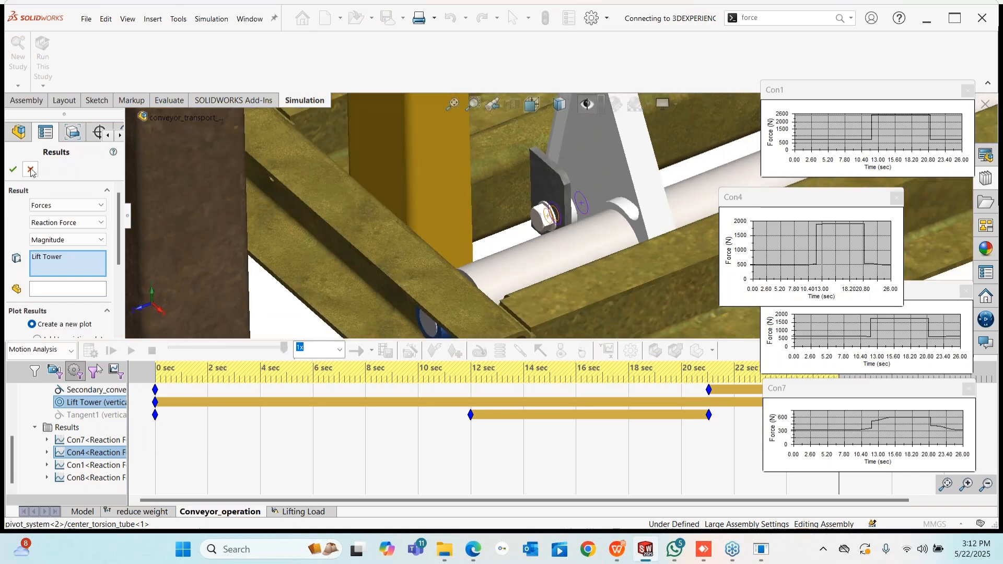
pyautogui.click(31, 170)
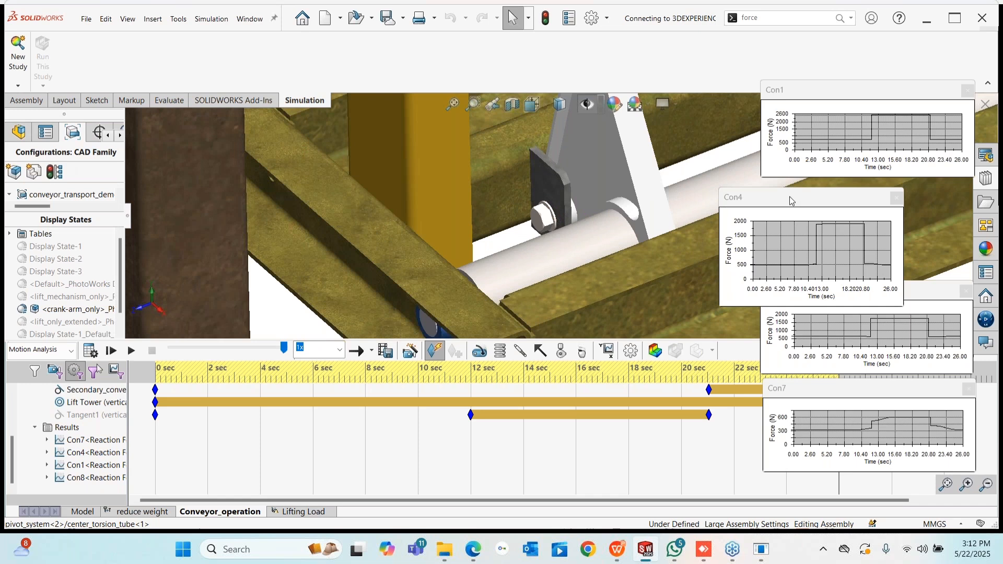
# - Put the Con4 plot back in line with the others and shorten the timeline panel
pyautogui.moveTo(789, 196); pyautogui.dragTo(833, 186)
pyautogui.moveTo(951, 234); pyautogui.dragTo(968, 234)
pyautogui.scroll(5, 176, 316)
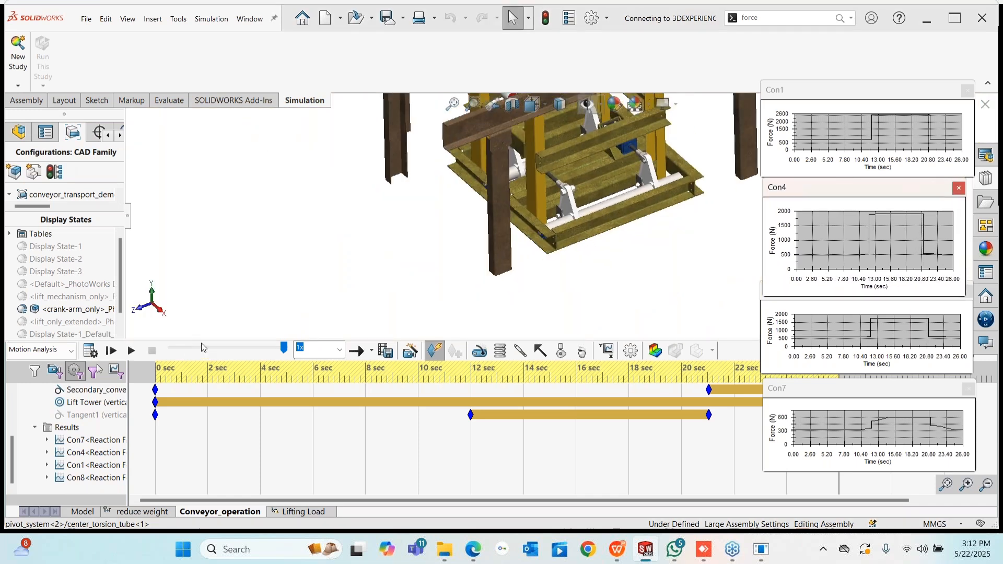
pyautogui.moveTo(208, 339); pyautogui.dragTo(208, 425)
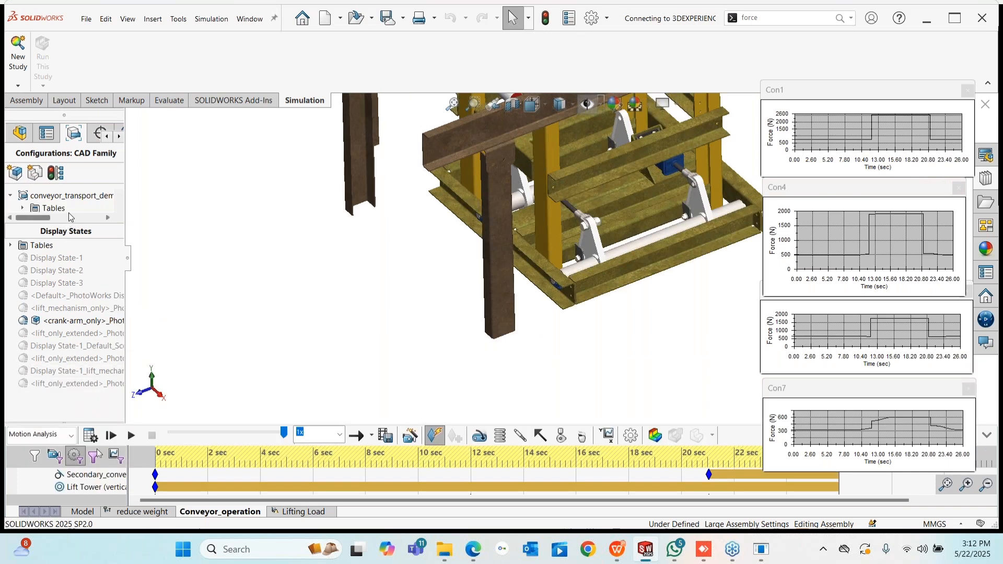
pyautogui.scroll(-1, 63, 201)
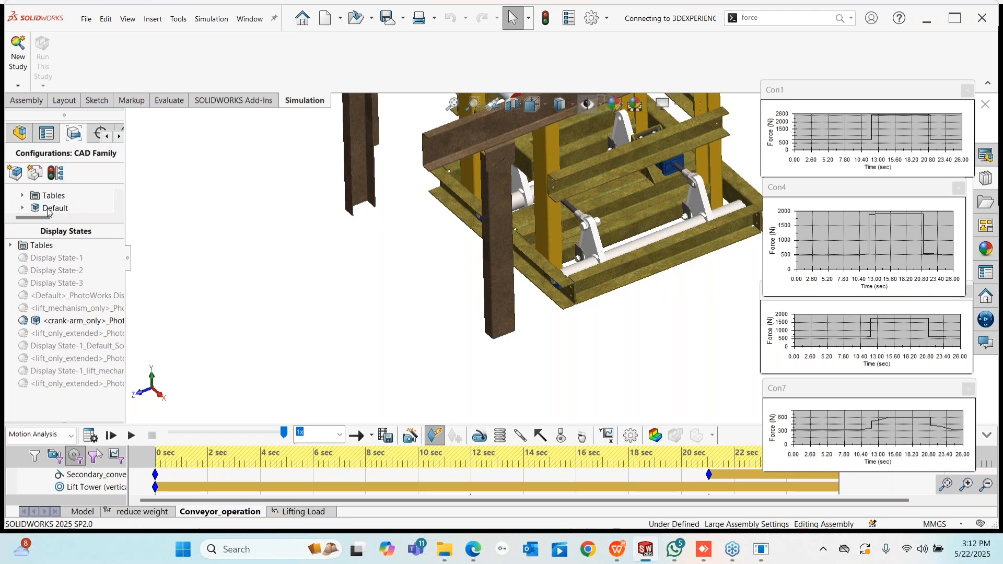
# - Open the Lifting Load study and activate its crank-arm-only configuration
pyautogui.click(302, 512)
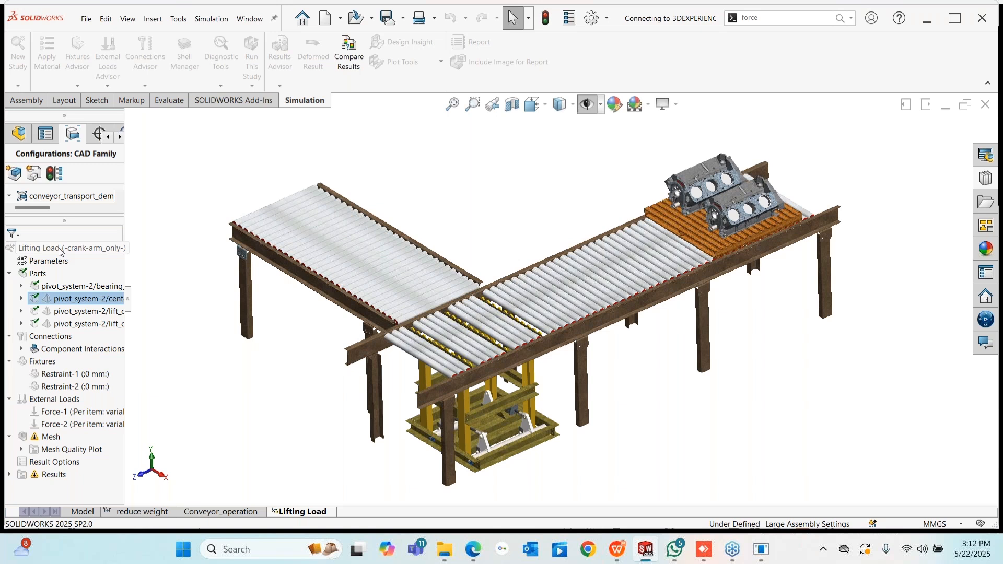
pyautogui.rightClick(71, 248)
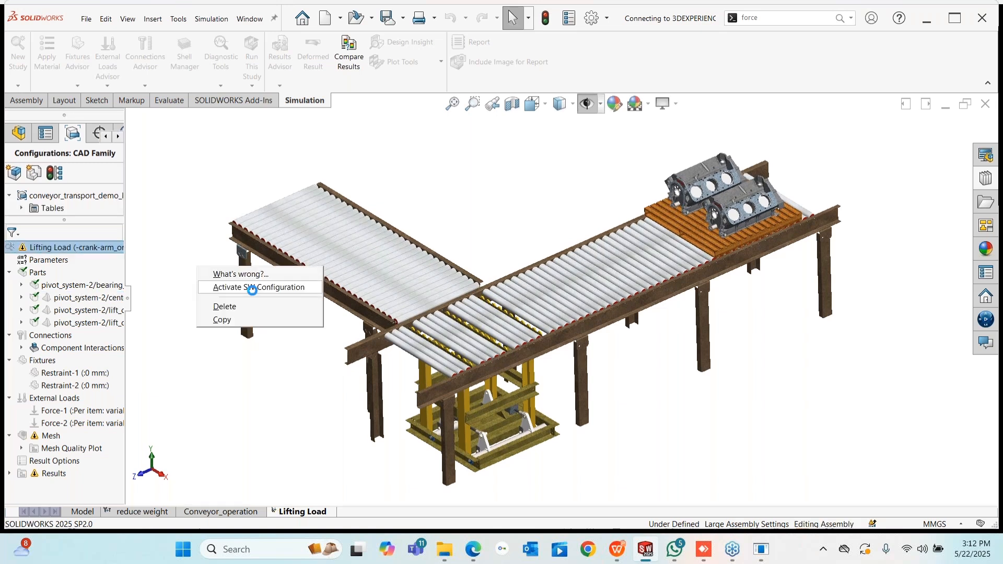
pyautogui.click(252, 287)
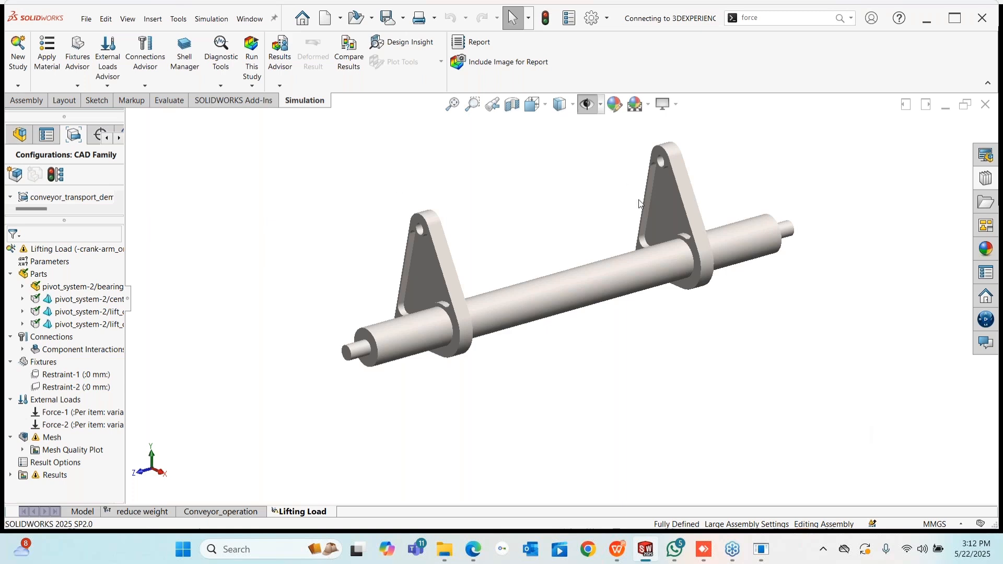
# - Review Restraint-1's fixture definition and close it without changes
pyautogui.moveTo(557, 233); pyautogui.dragTo(564, 221, button='middle')
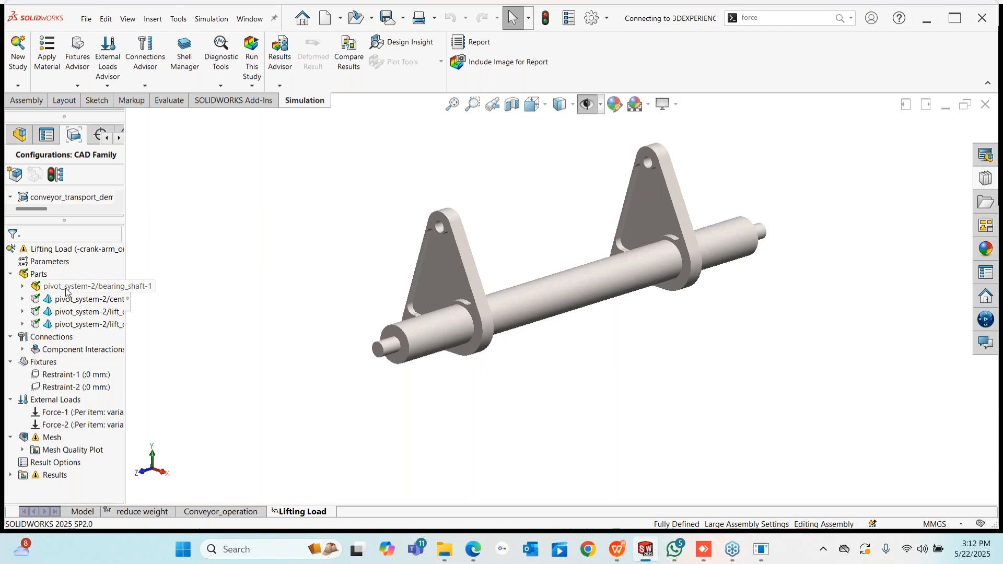
pyautogui.rightClick(71, 377)
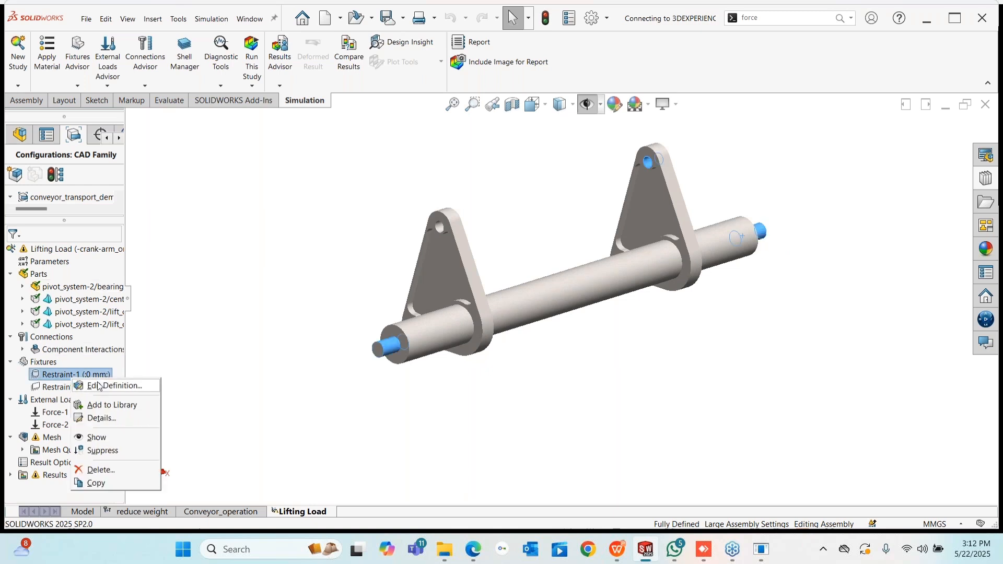
pyautogui.click(115, 386)
pyautogui.scroll(-2, 469, 335)
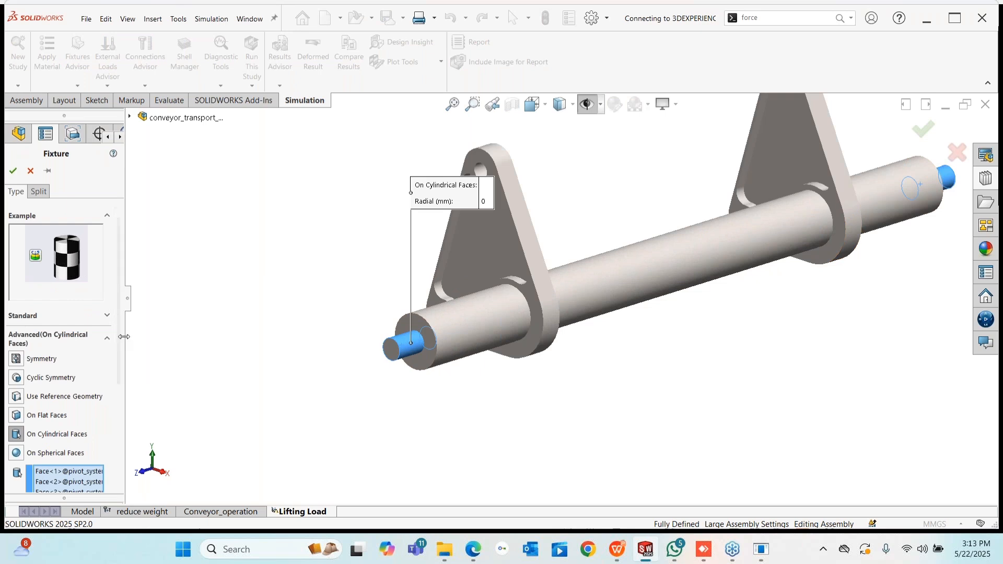
pyautogui.scroll(-3, 112, 367)
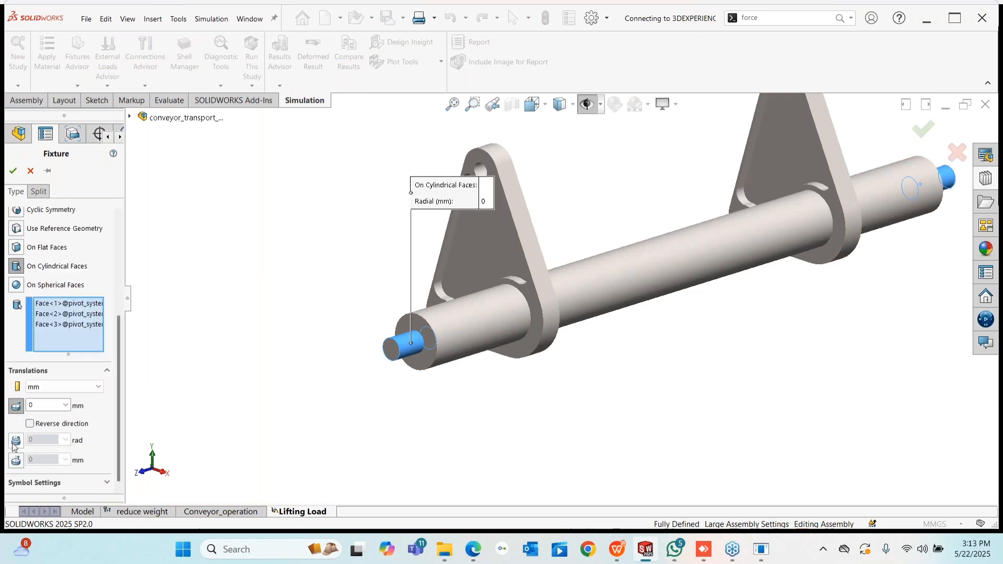
pyautogui.click(31, 171)
# - Confirm Restraint-2 as zero displacement normal to the shaft's flat end face
pyautogui.scroll(3, 614, 428)
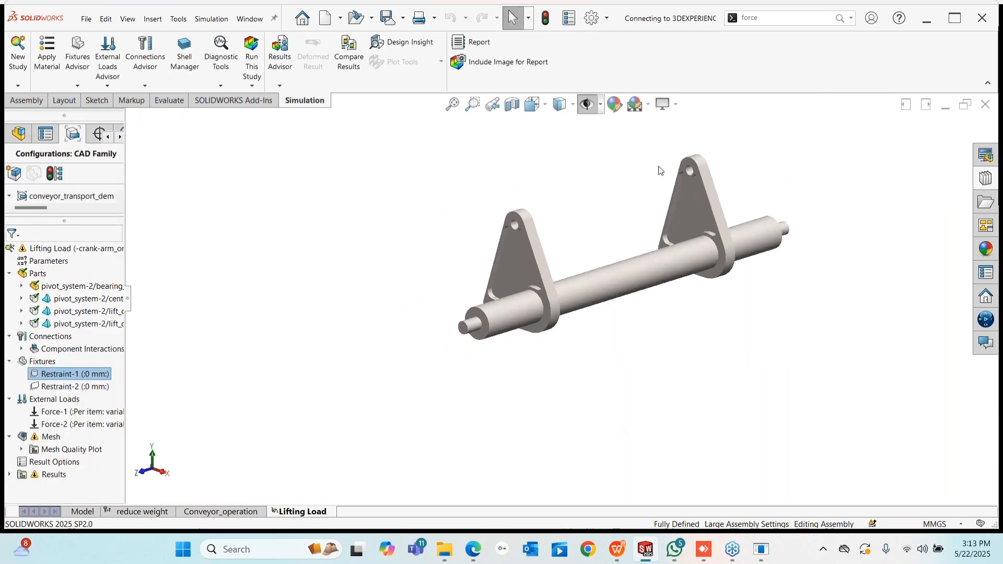
pyautogui.scroll(-2, 811, 200)
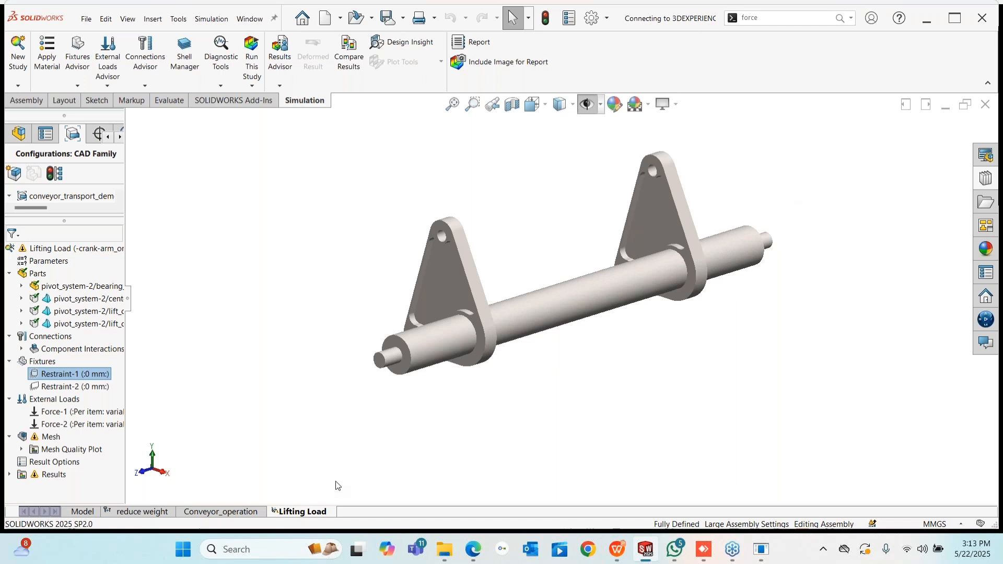
pyautogui.rightClick(74, 387)
pyautogui.click(99, 397)
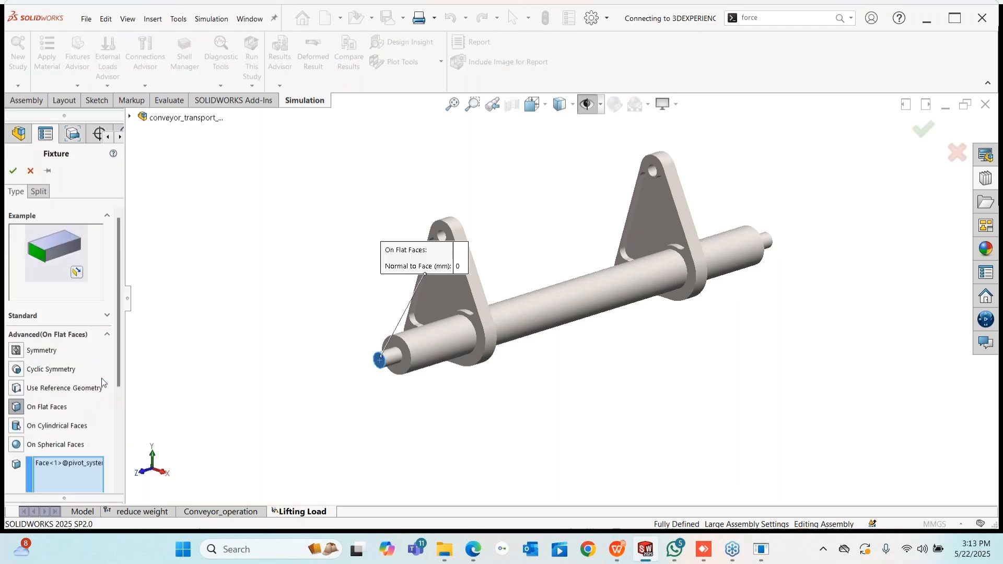
pyautogui.scroll(-2, 115, 337)
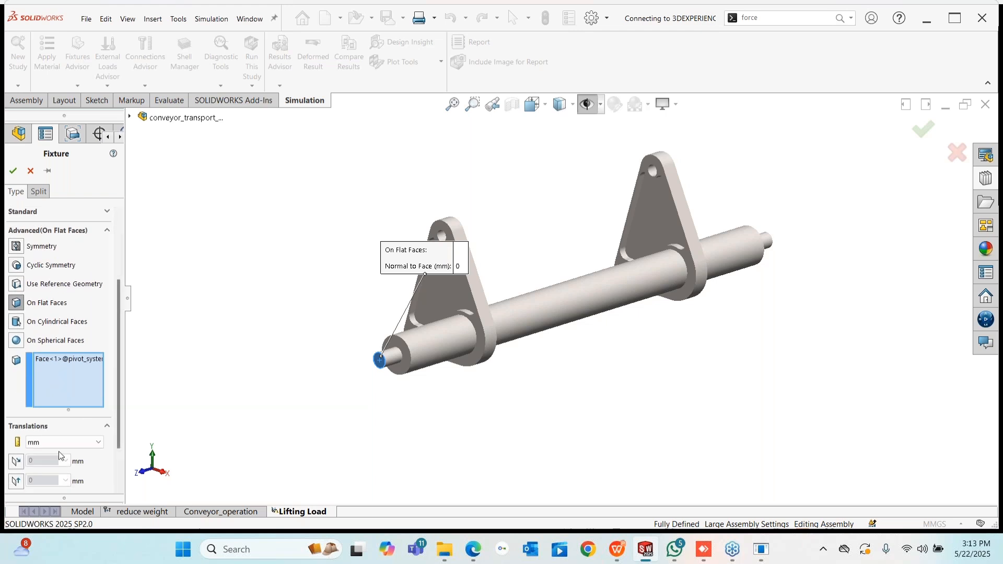
pyautogui.scroll(-1, 117, 372)
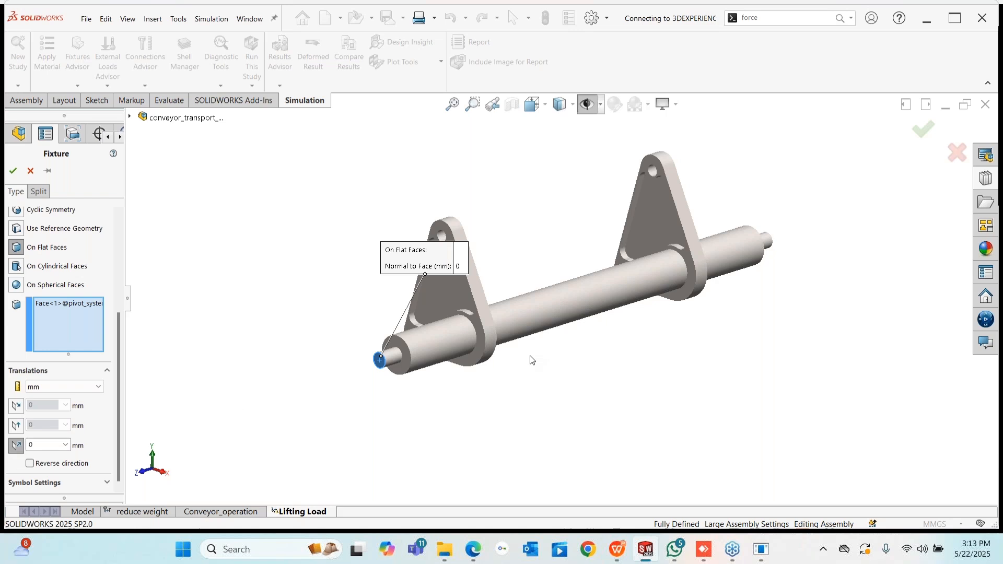
pyautogui.moveTo(532, 361); pyautogui.dragTo(439, 350, button='middle')
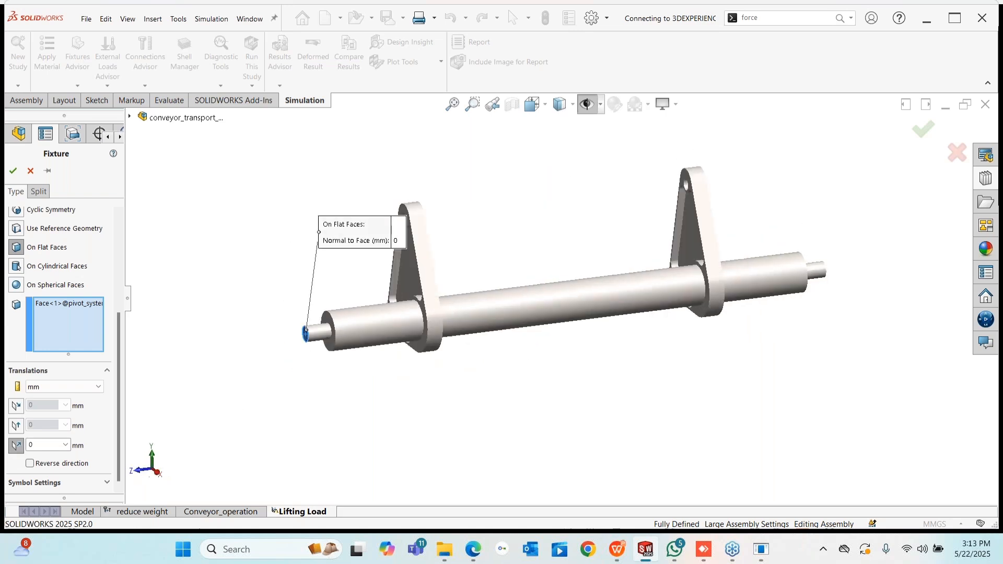
pyautogui.click(12, 171)
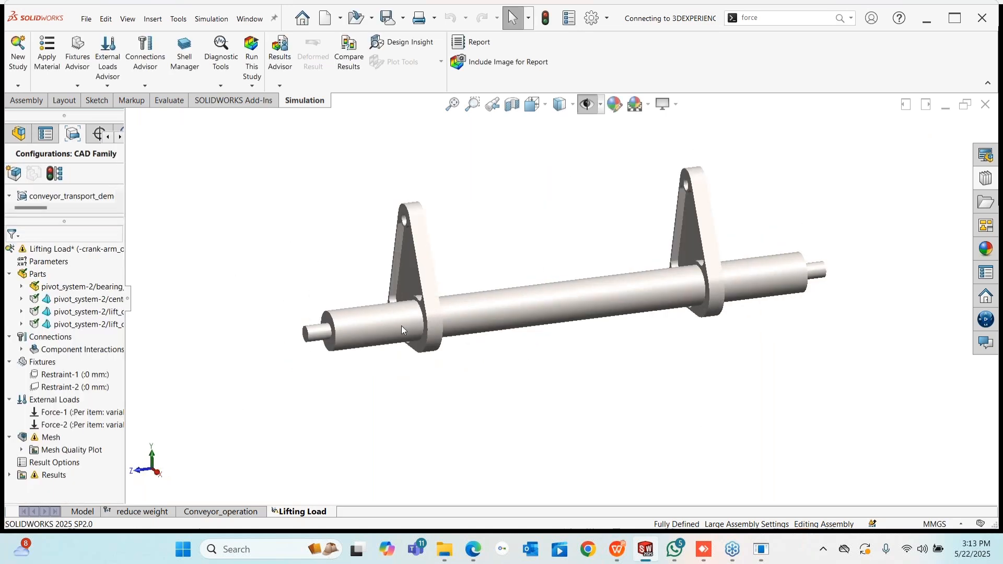
pyautogui.rightClick(86, 413)
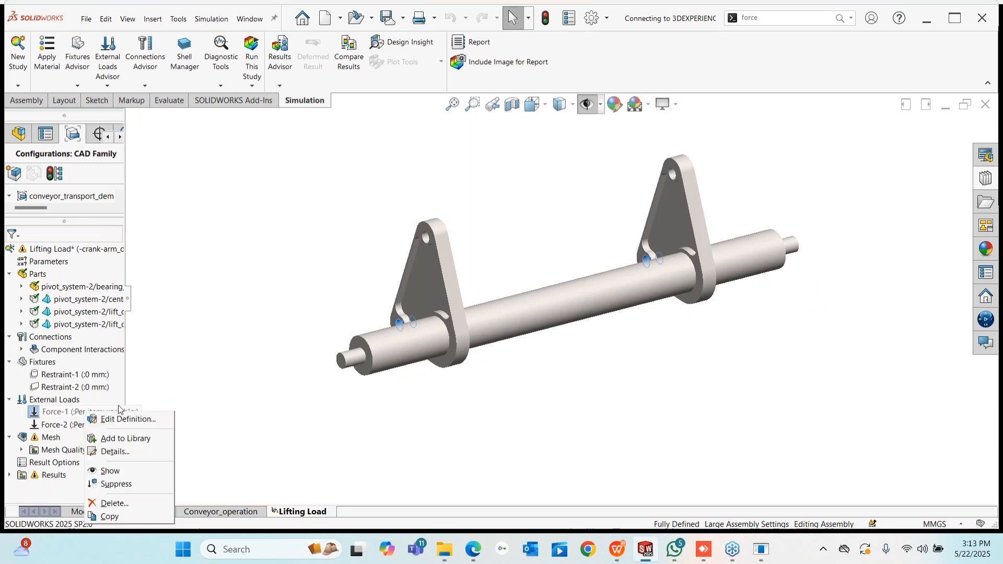
pyautogui.click(209, 345)
pyautogui.click(106, 86)
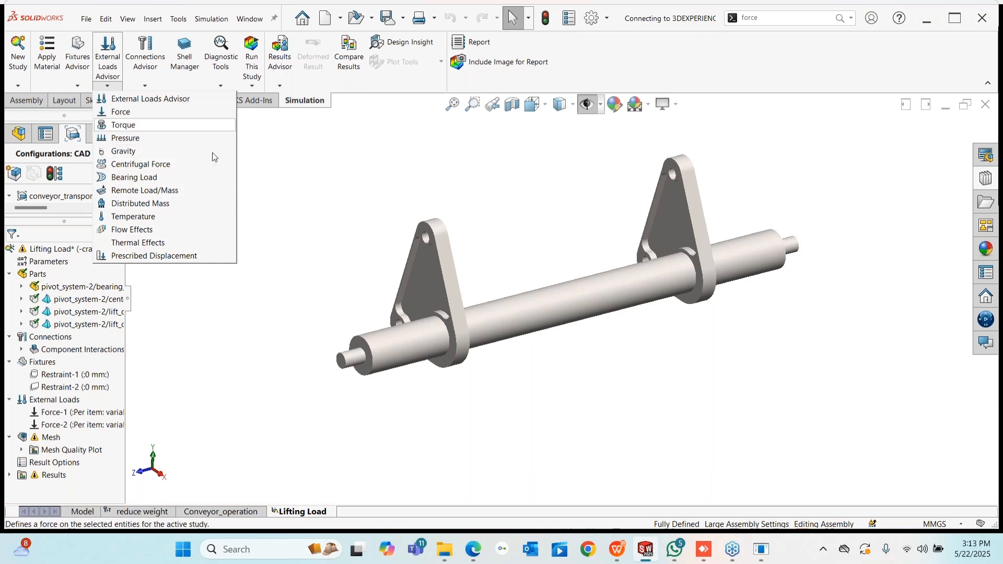
pyautogui.rightClick(58, 413)
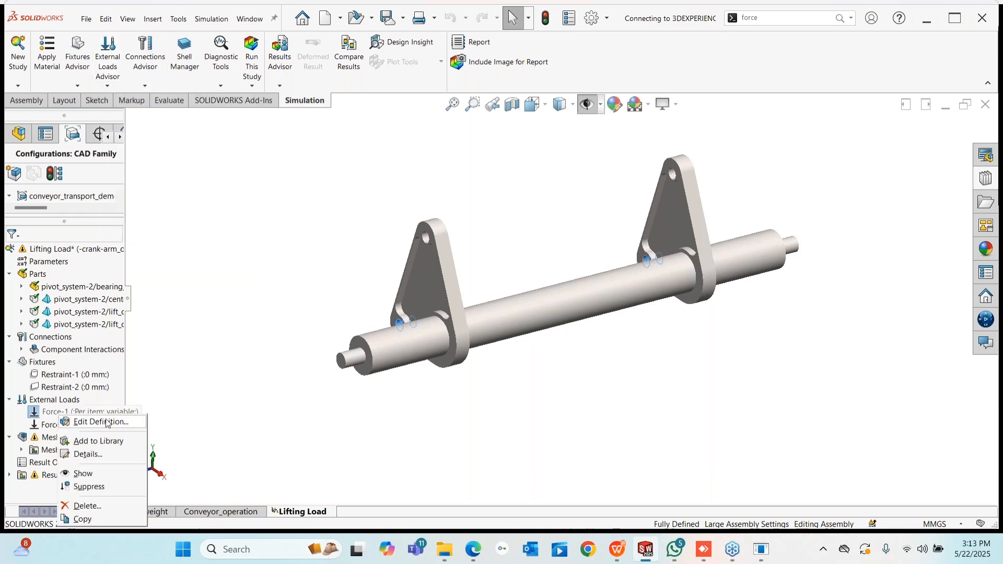
pyautogui.click(99, 422)
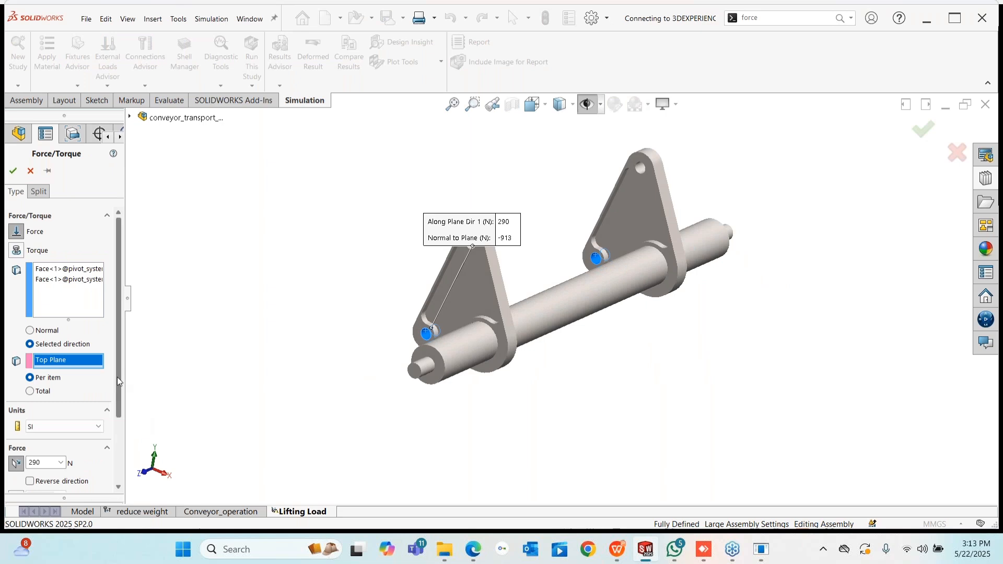
pyautogui.moveTo(117, 377)
pyautogui.mouseDown()
pyautogui.moveTo(115, 460)
pyautogui.moveTo(108, 408)
pyautogui.moveTo(117, 393)
pyautogui.mouseUp()
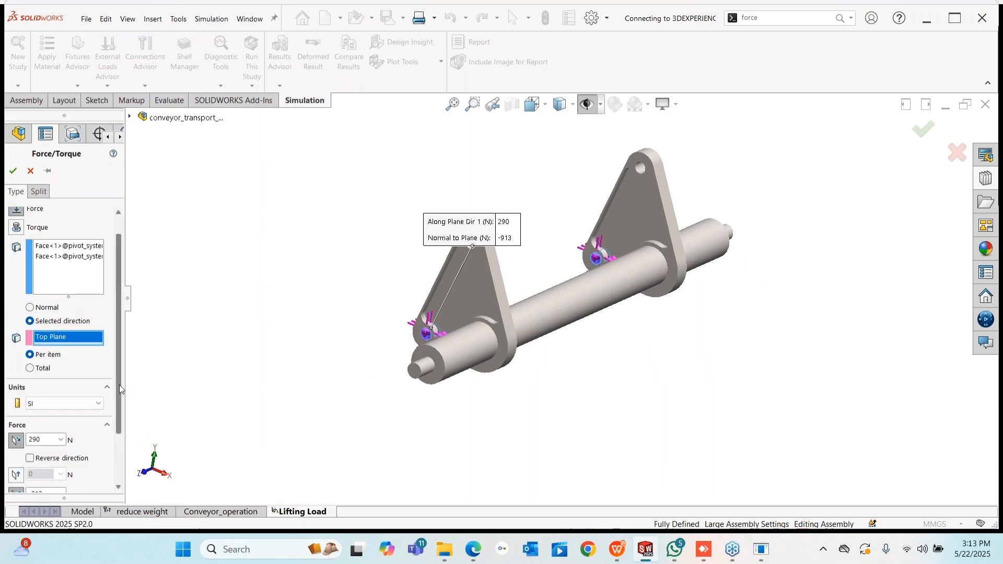
pyautogui.scroll(-3, 119, 384)
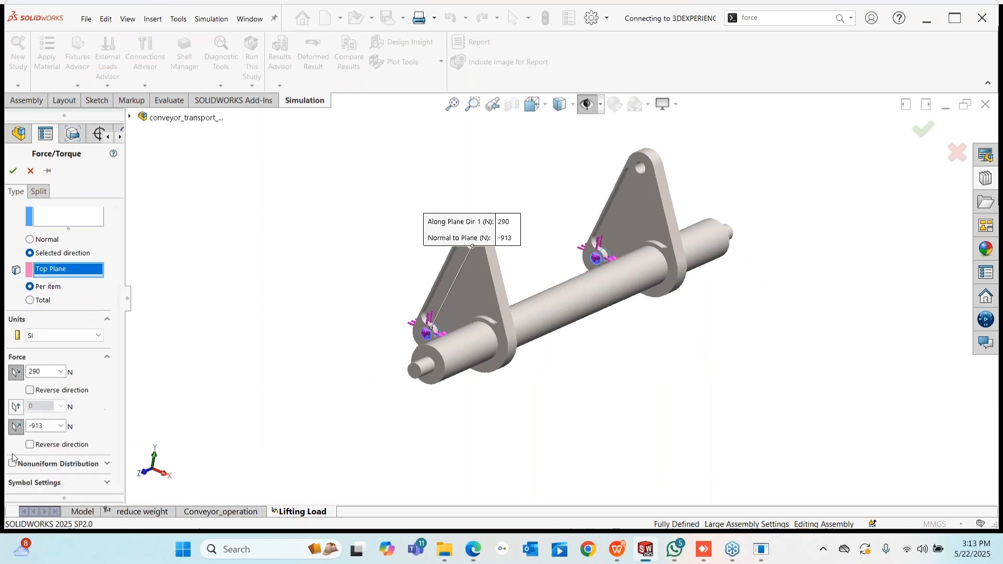
pyautogui.click(16, 373)
pyautogui.scroll(4, 111, 274)
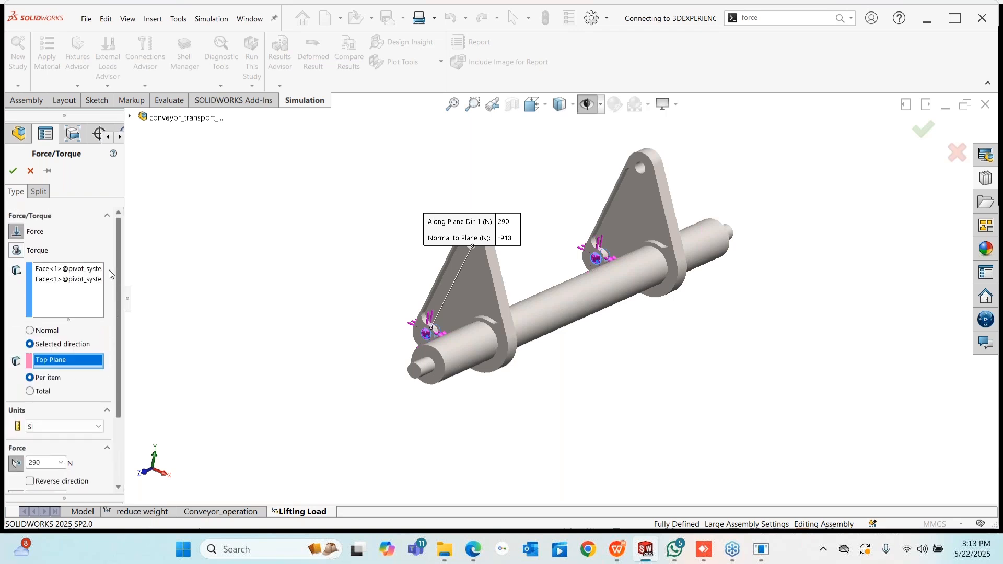
pyautogui.scroll(-5, 384, 334)
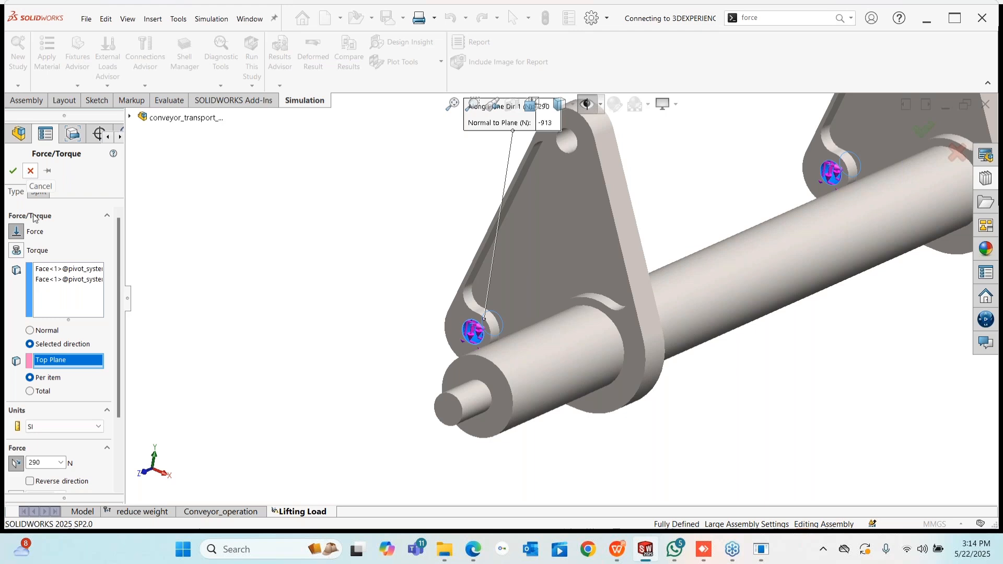
pyautogui.click(30, 171)
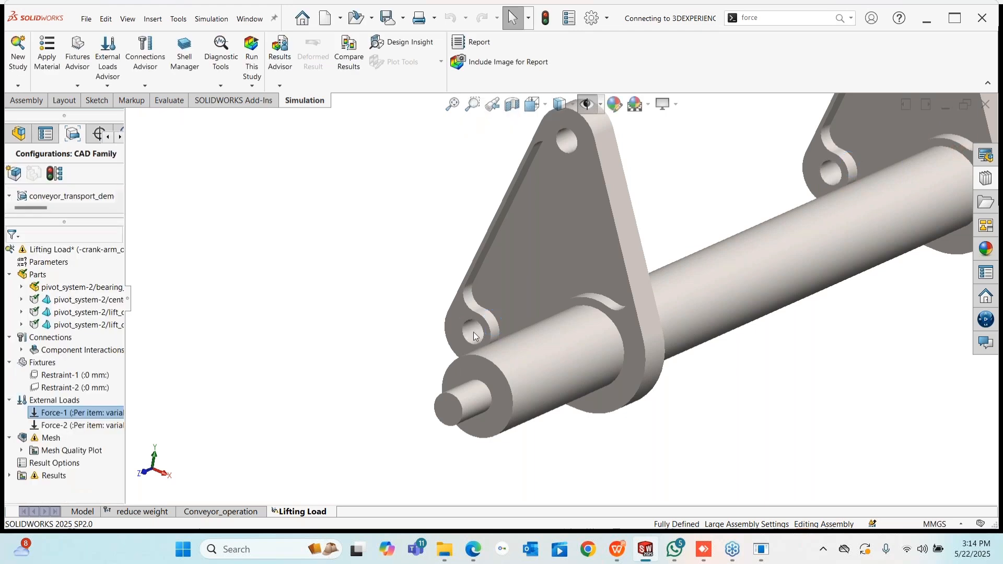
pyautogui.scroll(5, 507, 324)
# - Start a new mesh using the blended curvature-based mesher
pyautogui.click(61, 438)
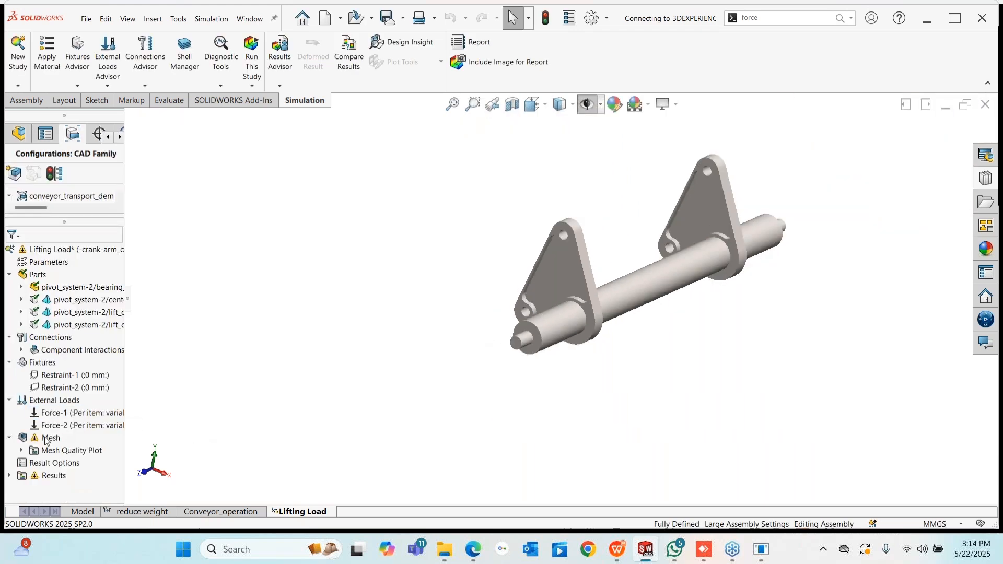
pyautogui.rightClick(48, 440)
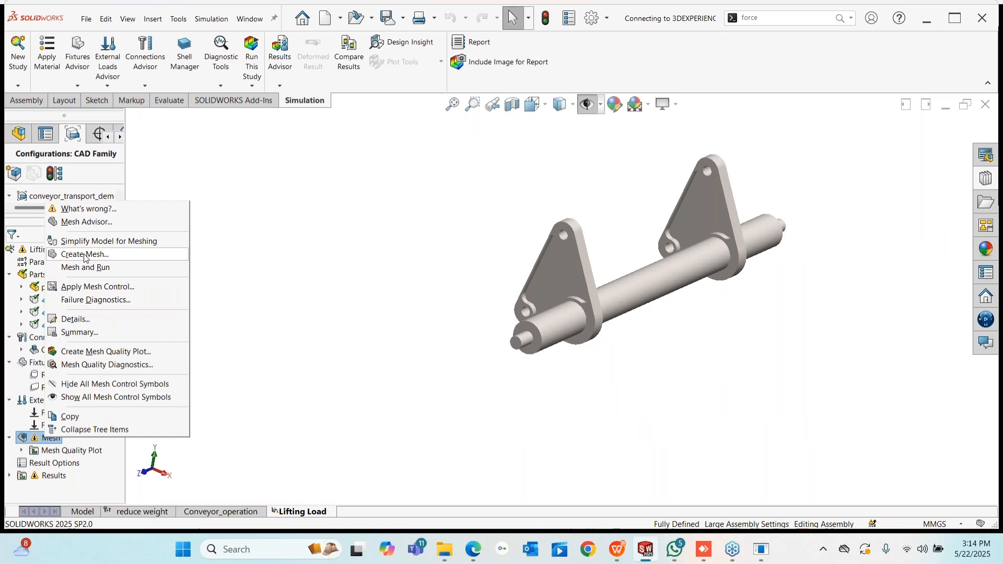
pyautogui.click(84, 255)
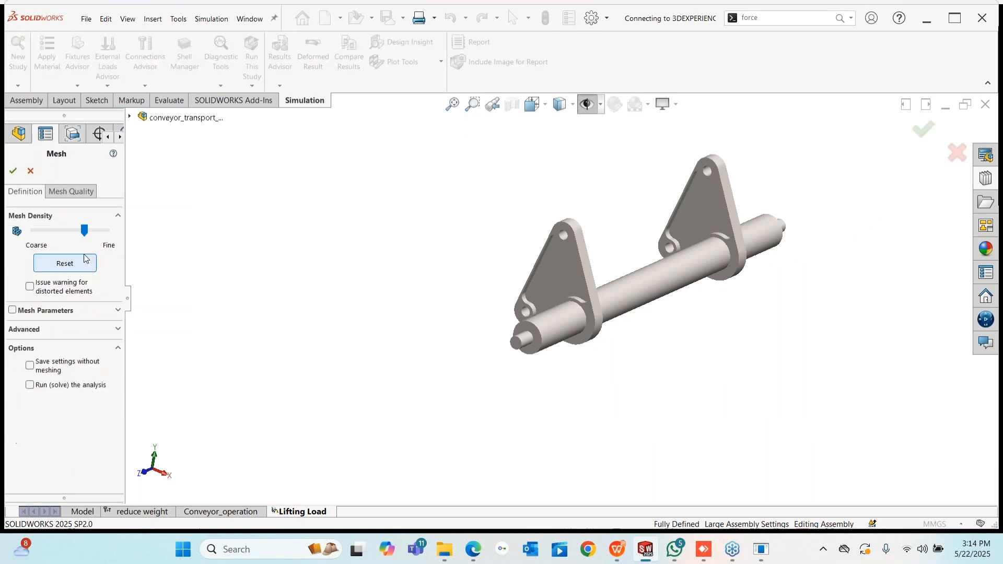
pyautogui.click(12, 311)
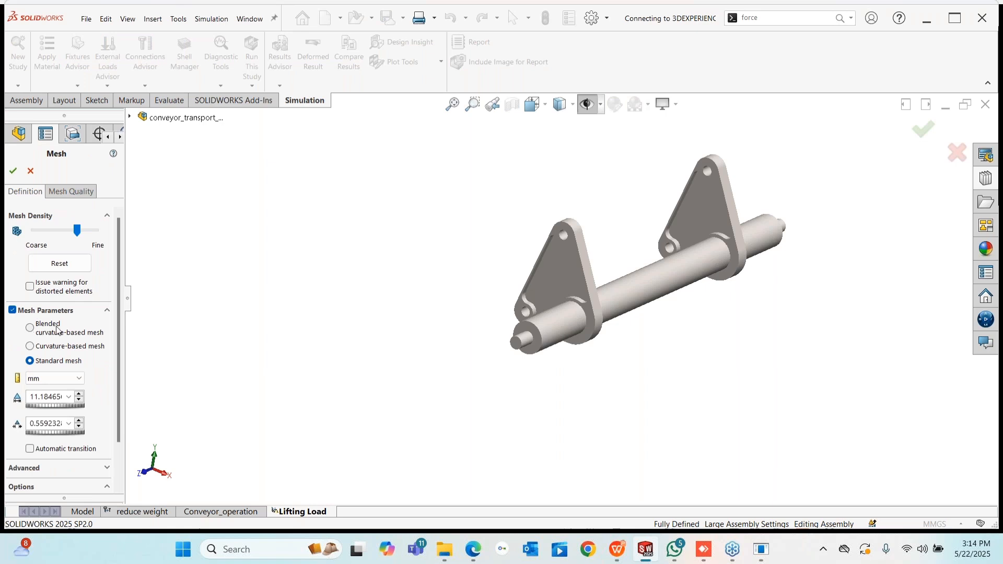
pyautogui.click(30, 328)
pyautogui.click(545, 320)
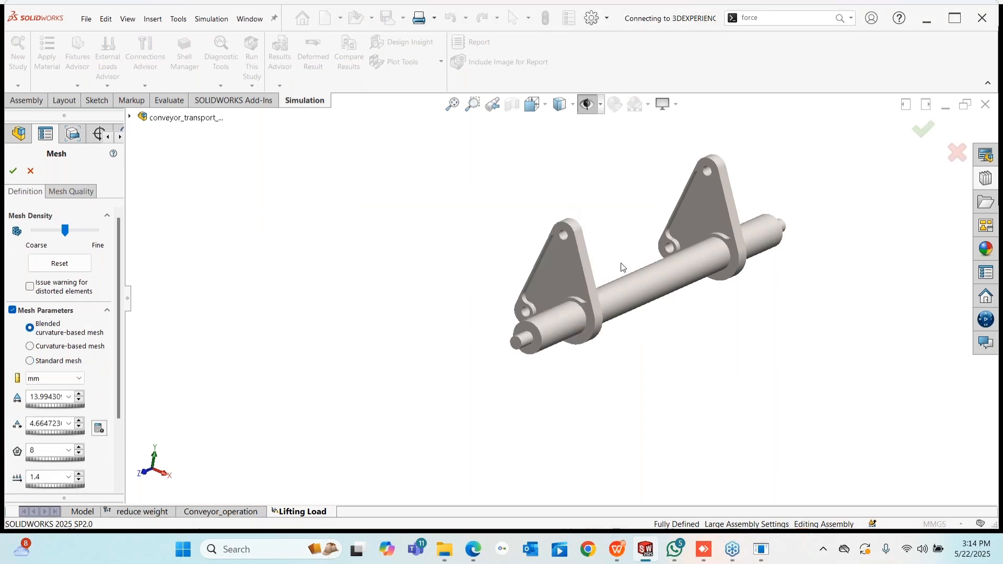
pyautogui.scroll(-1, 610, 320)
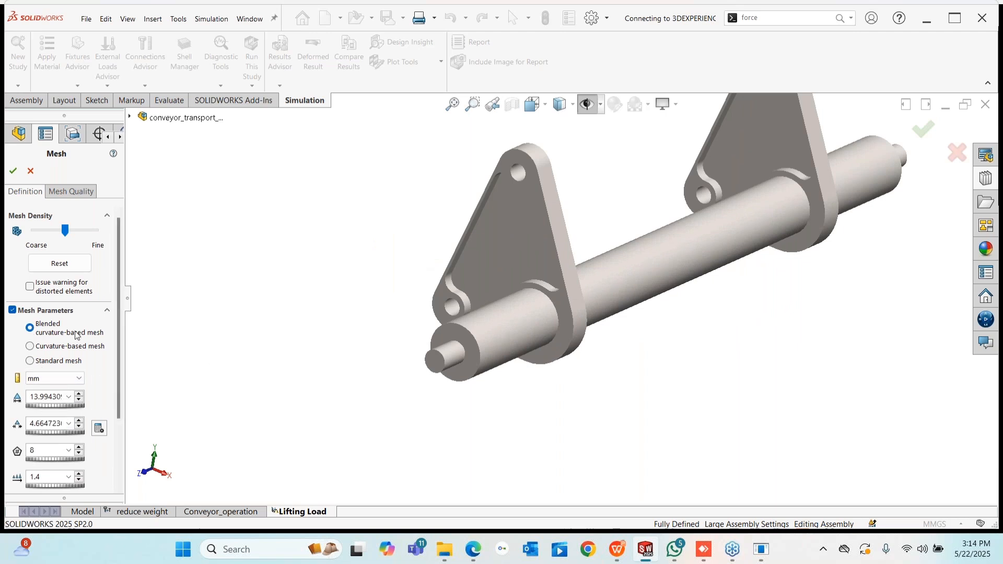
# - Set 10 mm maximum and 2 mm minimum element sizes and generate the mesh
pyautogui.doubleClick(45, 397)
pyautogui.write('10')
pyautogui.click(44, 424)
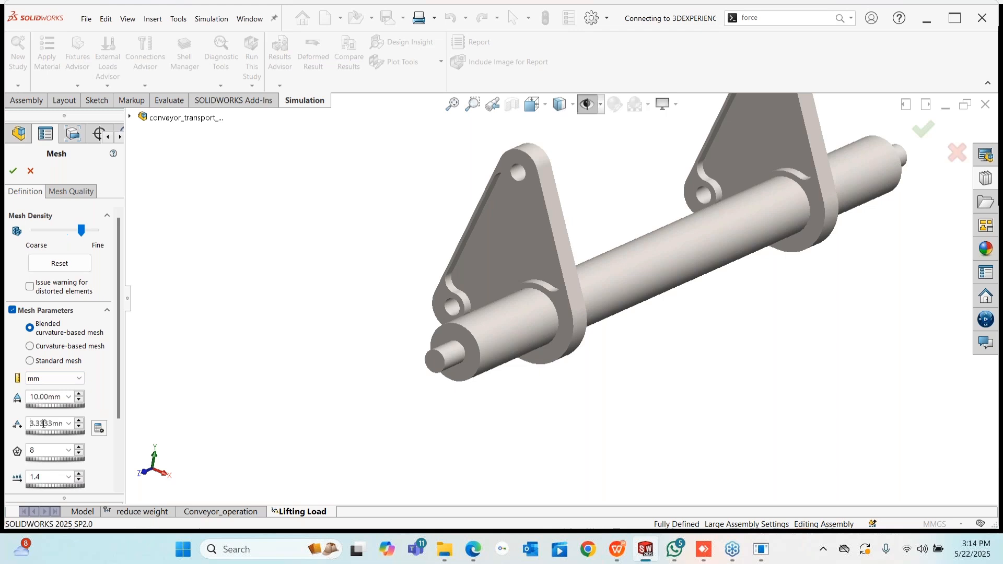
pyautogui.moveTo(61, 424); pyautogui.dragTo(5, 424)
pyautogui.write('1')
pyautogui.write('2.00mm')
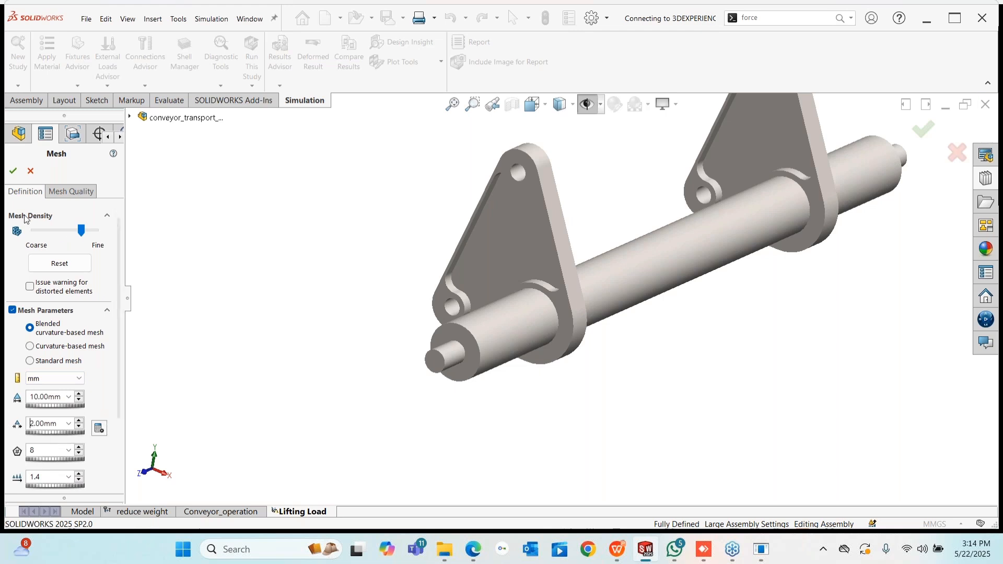
pyautogui.click(13, 172)
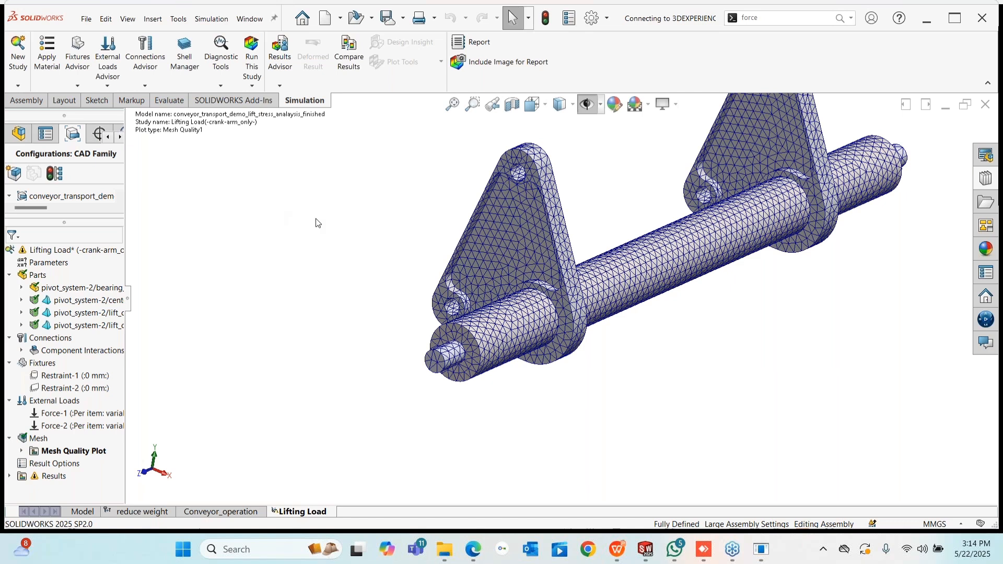
# - Widen the study tree to show full part names with Plain Carbon Steel material
pyautogui.scroll(3, 618, 302)
pyautogui.scroll(-5, 726, 189)
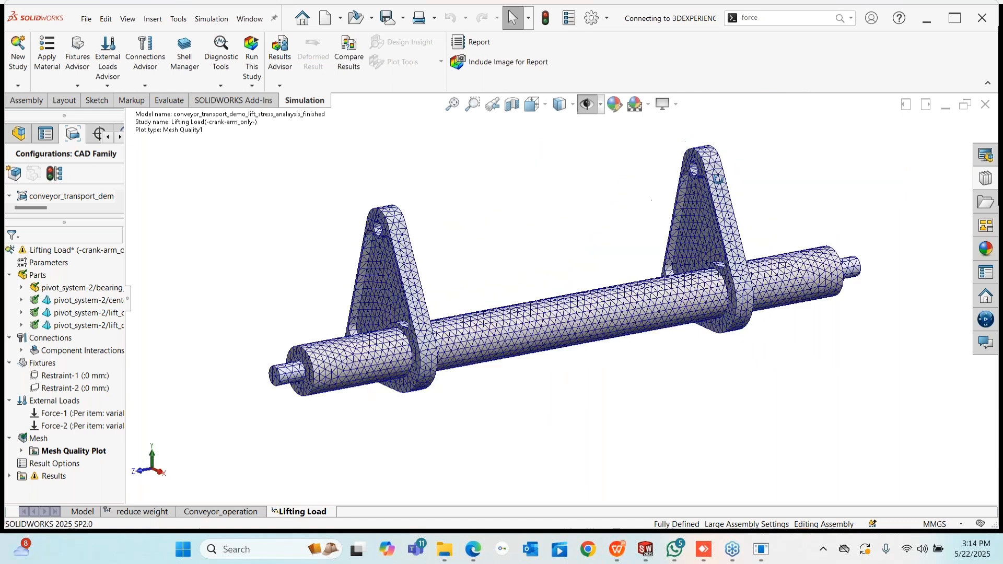
pyautogui.scroll(3, 635, 305)
pyautogui.moveTo(635, 305); pyautogui.dragTo(627, 303, button='middle')
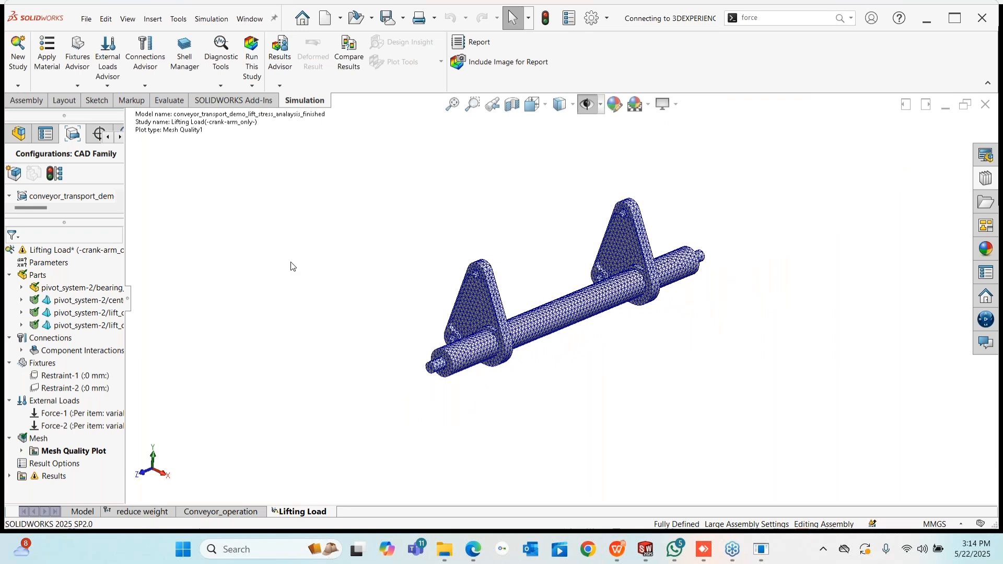
pyautogui.moveTo(128, 300); pyautogui.dragTo(310, 324)
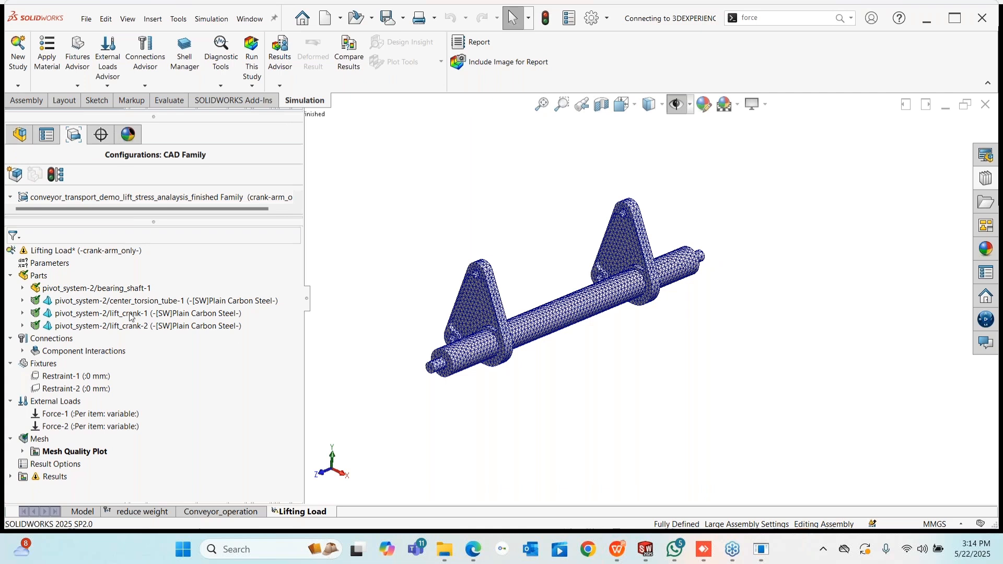
pyautogui.rightClick(202, 301)
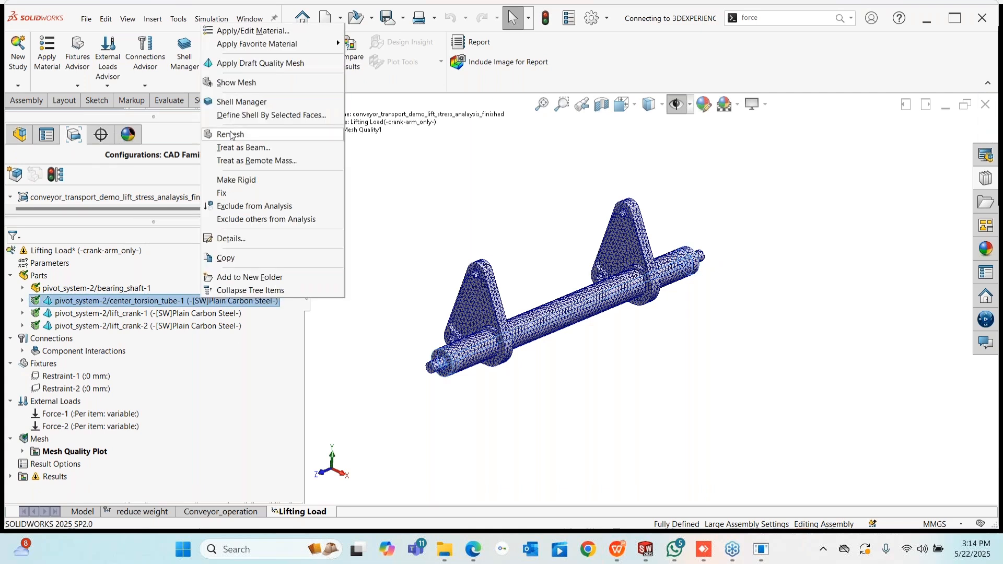
pyautogui.rightClick(159, 303)
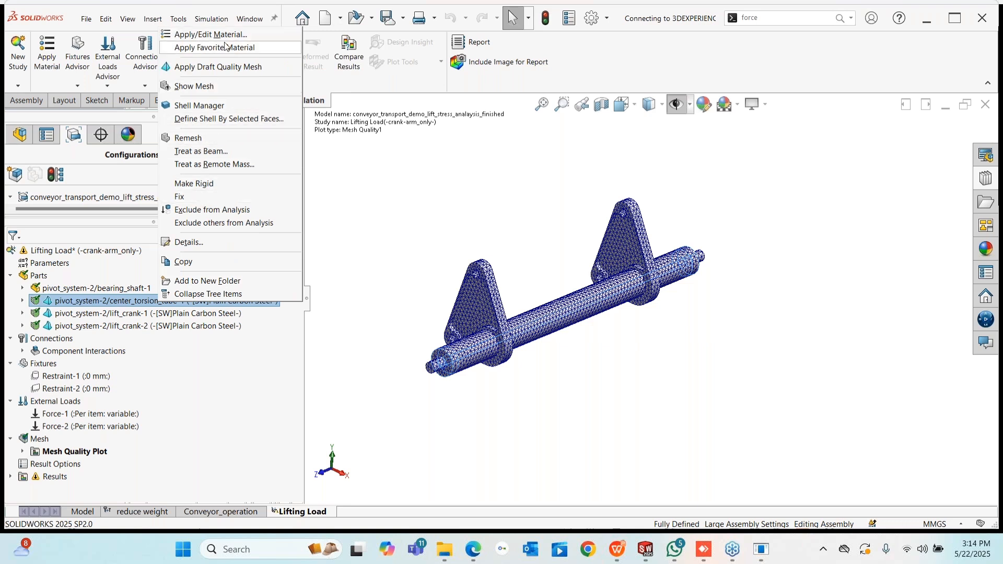
pyautogui.click(211, 34)
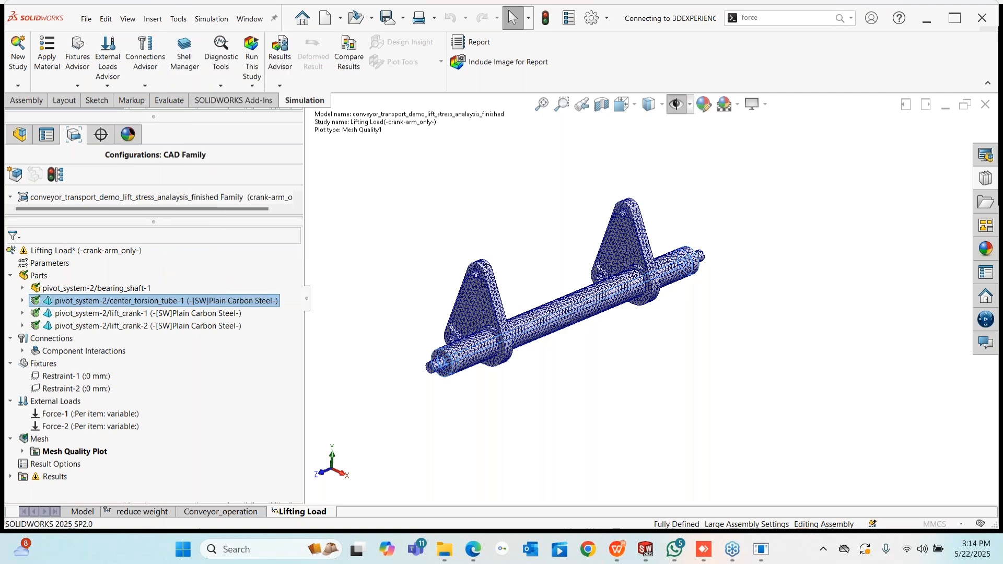
pyautogui.moveTo(189, 136); pyautogui.dragTo(188, 105)
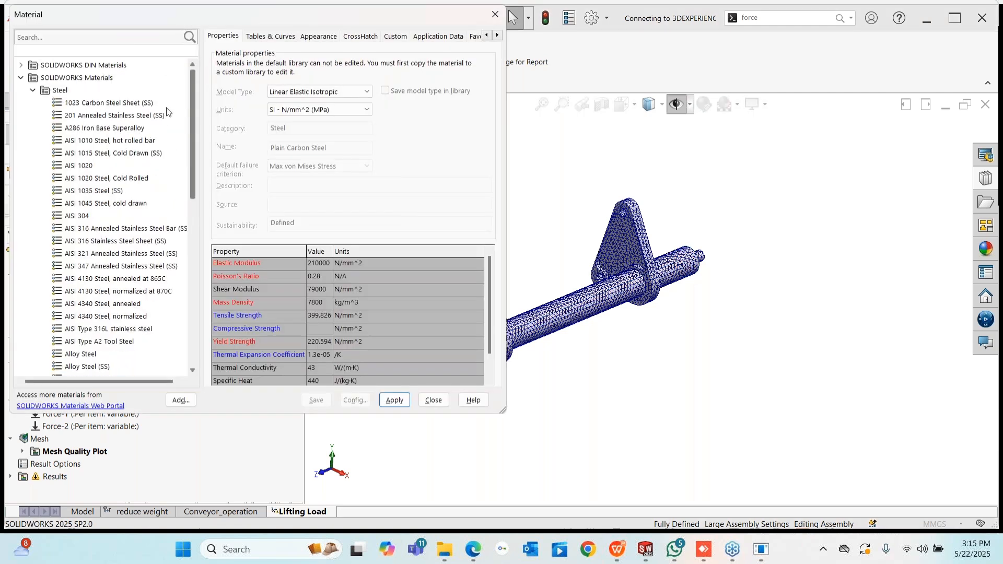
pyautogui.scroll(-2, 103, 216)
pyautogui.scroll(2, 103, 216)
pyautogui.click(35, 91)
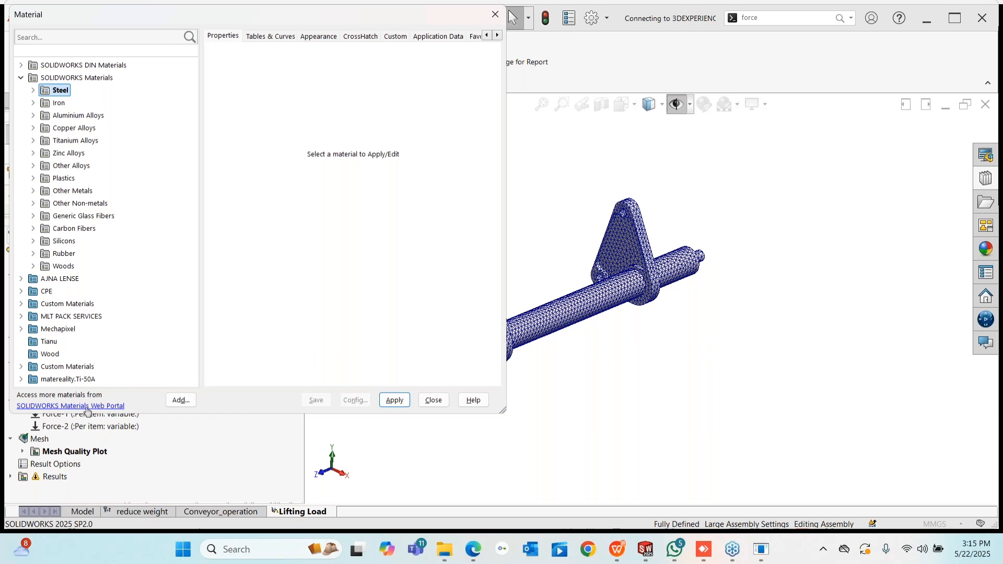
pyautogui.click(436, 400)
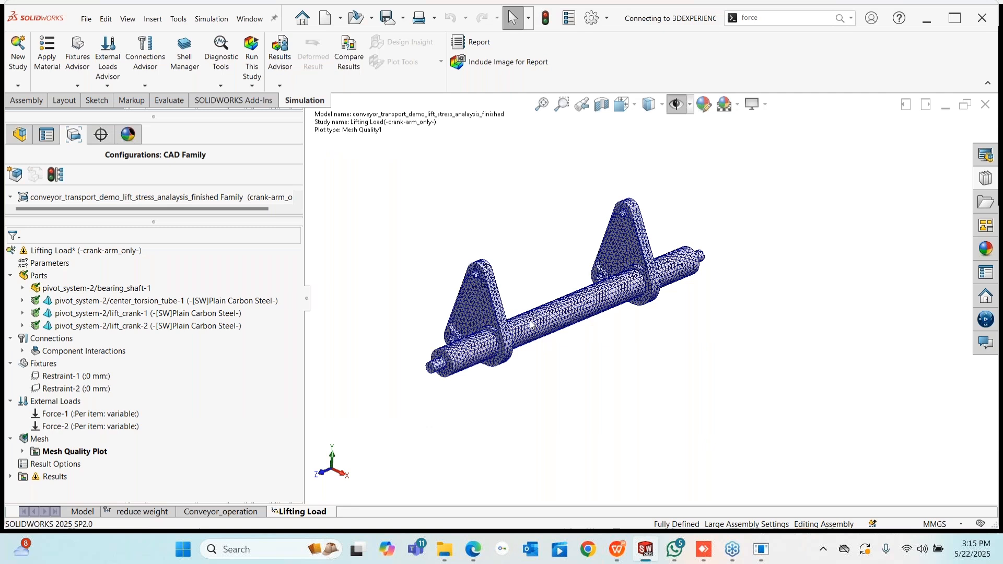
pyautogui.scroll(-2, 549, 284)
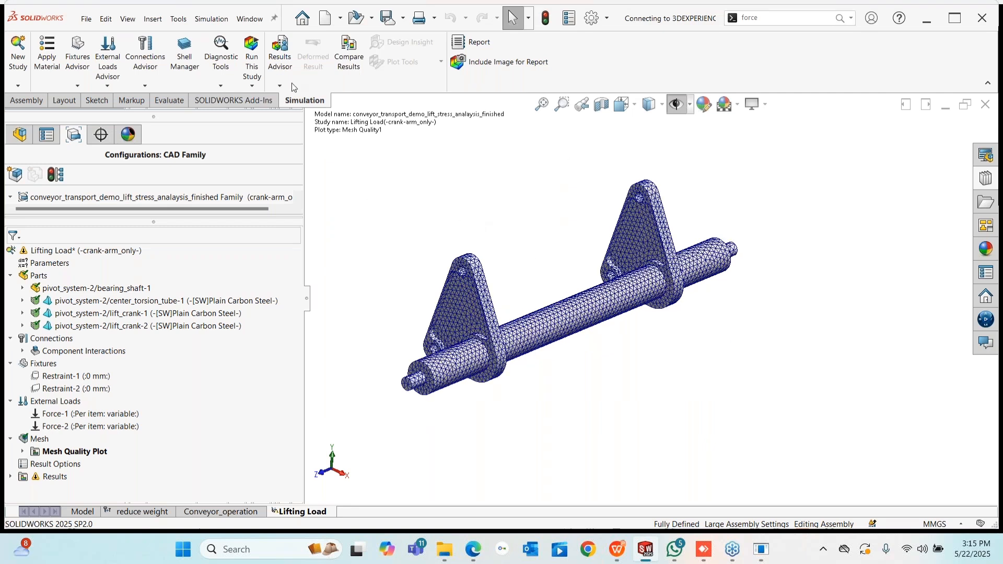
# - Run the Lifting Load study, giving a von Mises stress peak of 43.413 MPa
pyautogui.click(253, 55)
pyautogui.click(569, 330)
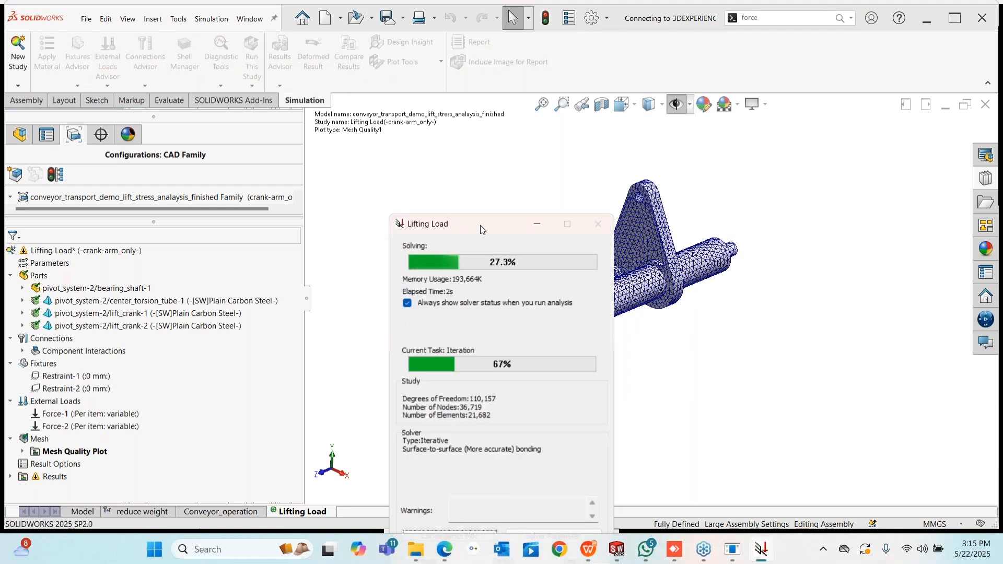
pyautogui.moveTo(455, 214); pyautogui.dragTo(282, 131)
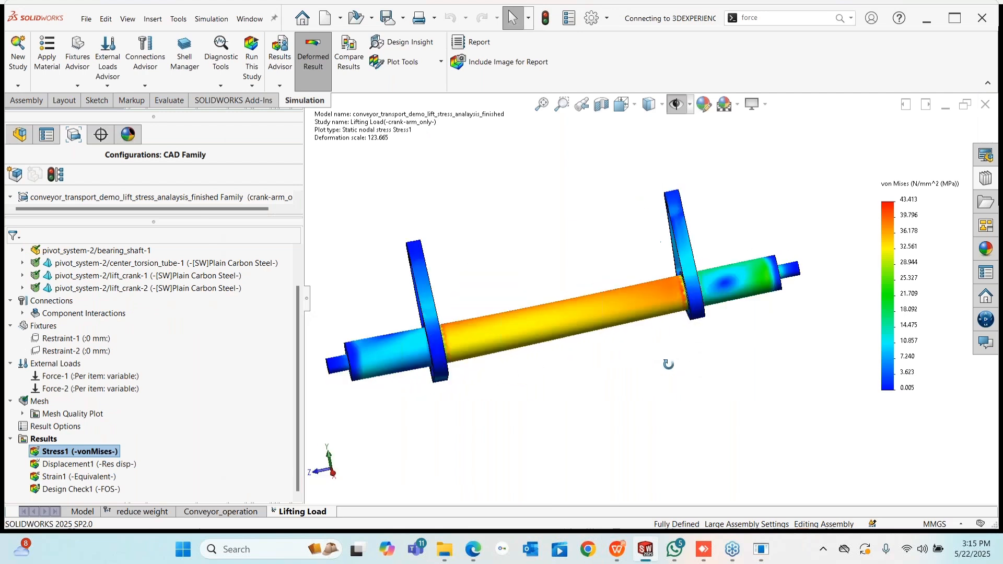
pyautogui.rightClick(60, 454)
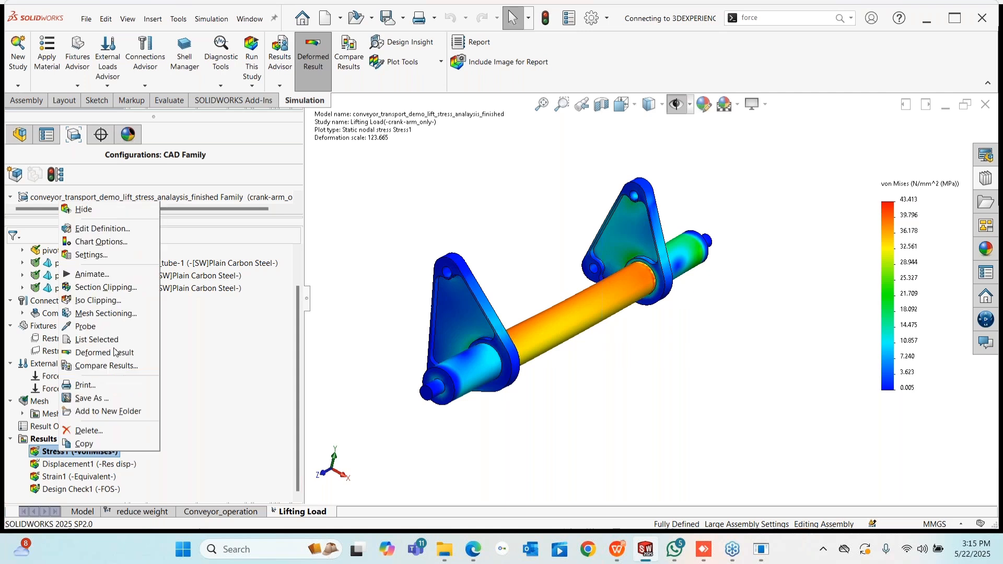
pyautogui.click(566, 452)
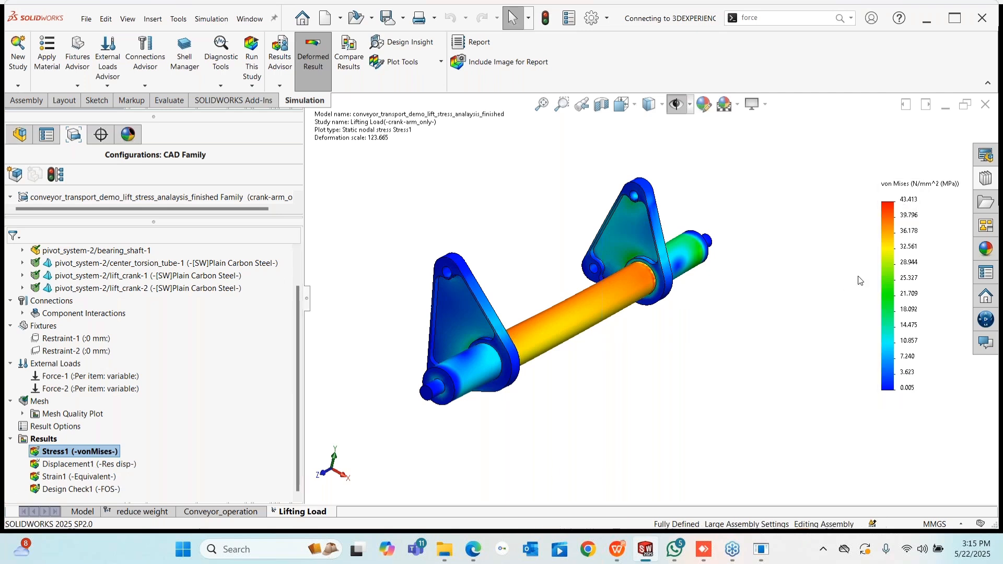
# - Show the Displacement1 plot and animate it, viewed along the shaft
pyautogui.doubleClick(72, 464)
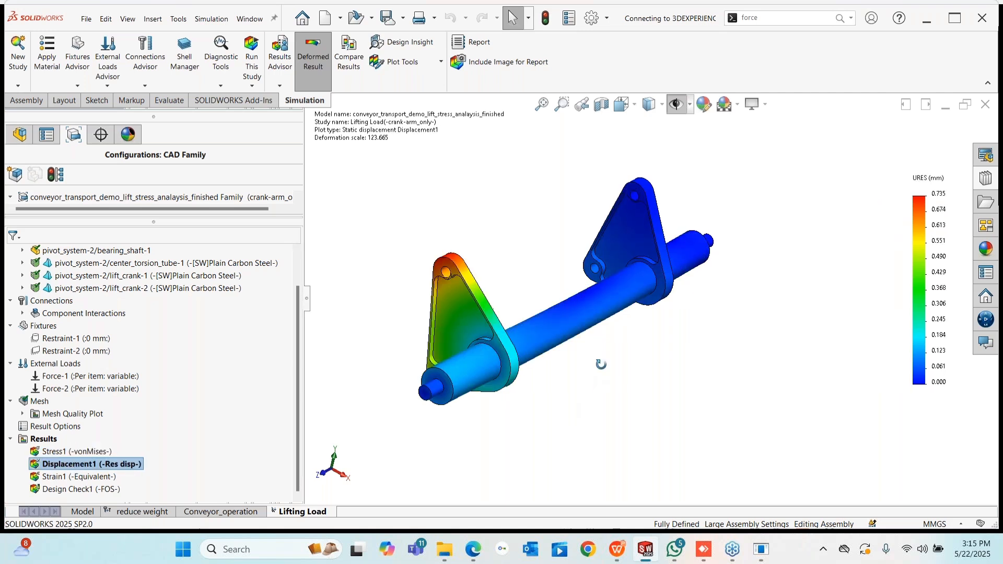
pyautogui.moveTo(601, 364); pyautogui.dragTo(527, 376, button='middle')
pyautogui.rightClick(90, 465)
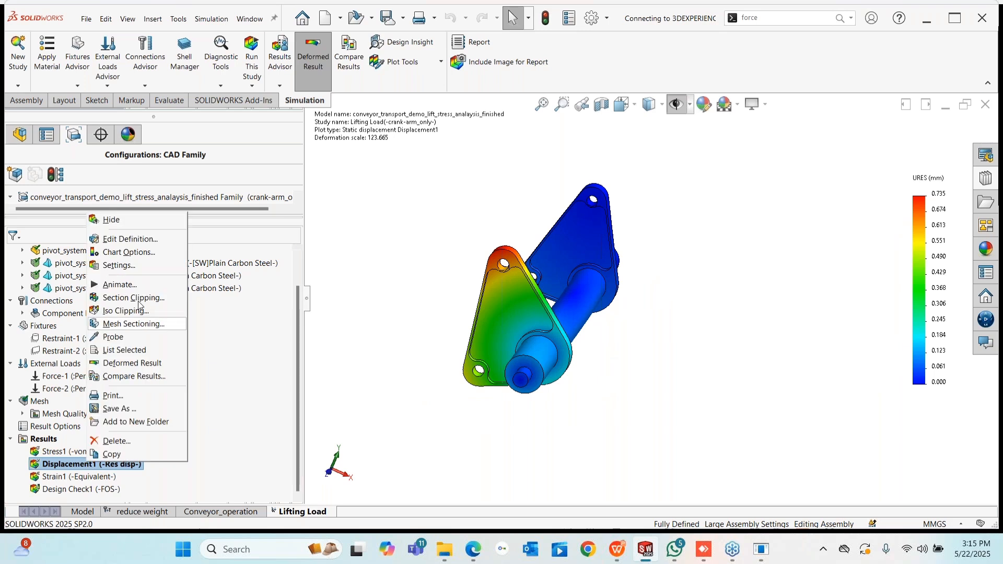
pyautogui.click(136, 286)
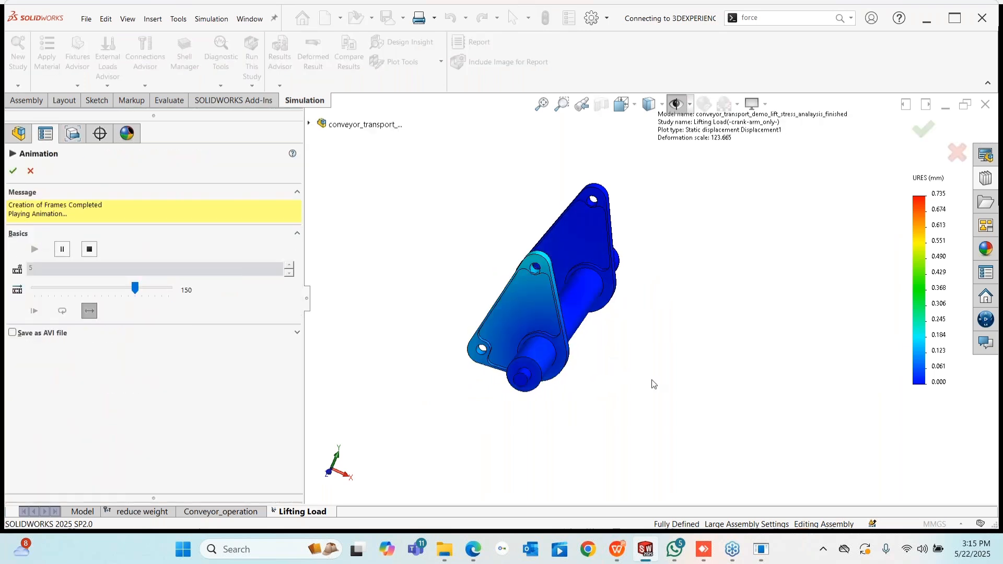
# - Stop the animation and display the Design Check1 factor-of-safety plot, minimum FOS 3
pyautogui.moveTo(653, 384); pyautogui.dragTo(625, 385, button='middle')
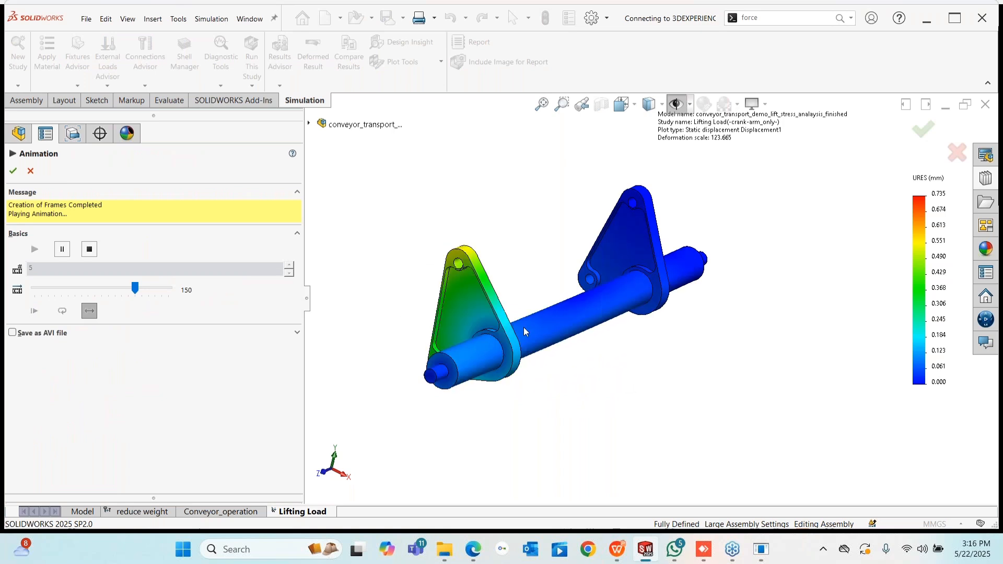
pyautogui.click(30, 171)
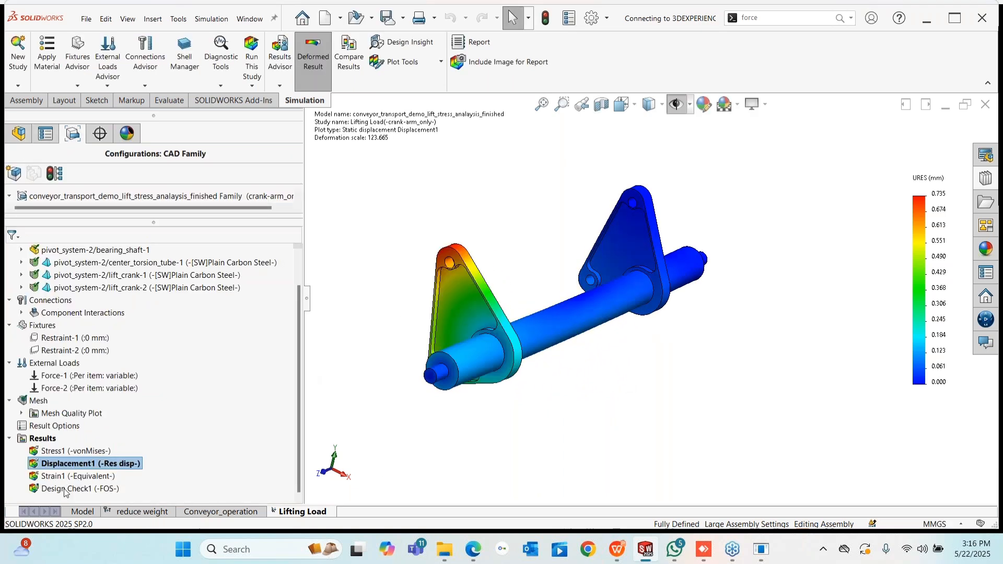
pyautogui.rightClick(65, 492)
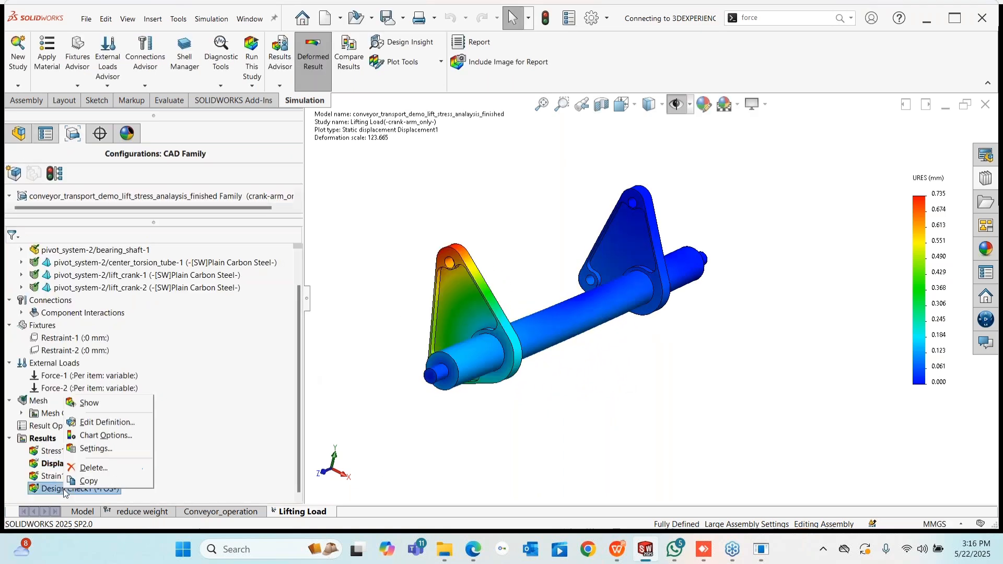
pyautogui.click(107, 410)
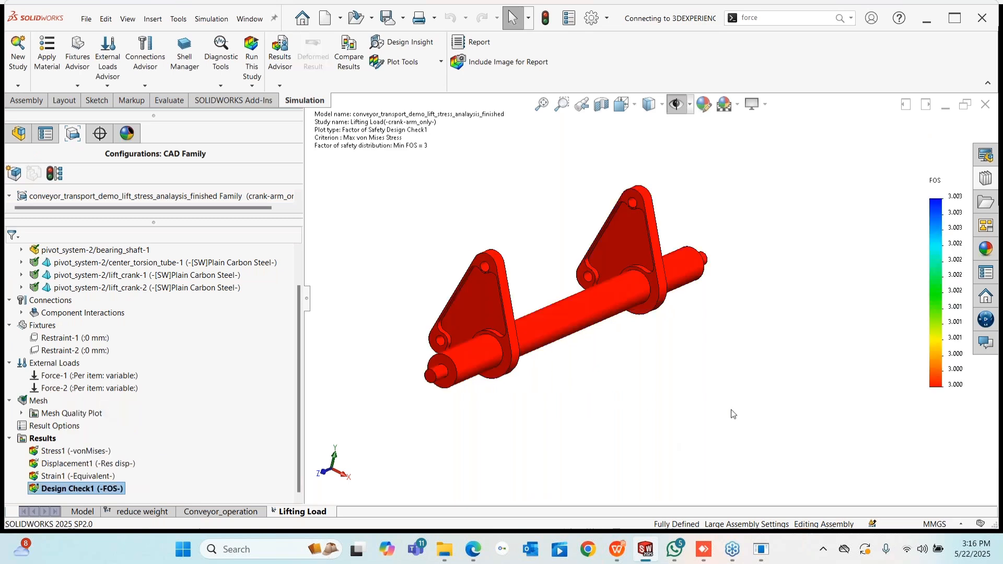
# - Open the reduce weight design study with variables DV1 to DV4
pyautogui.rightClick(66, 453)
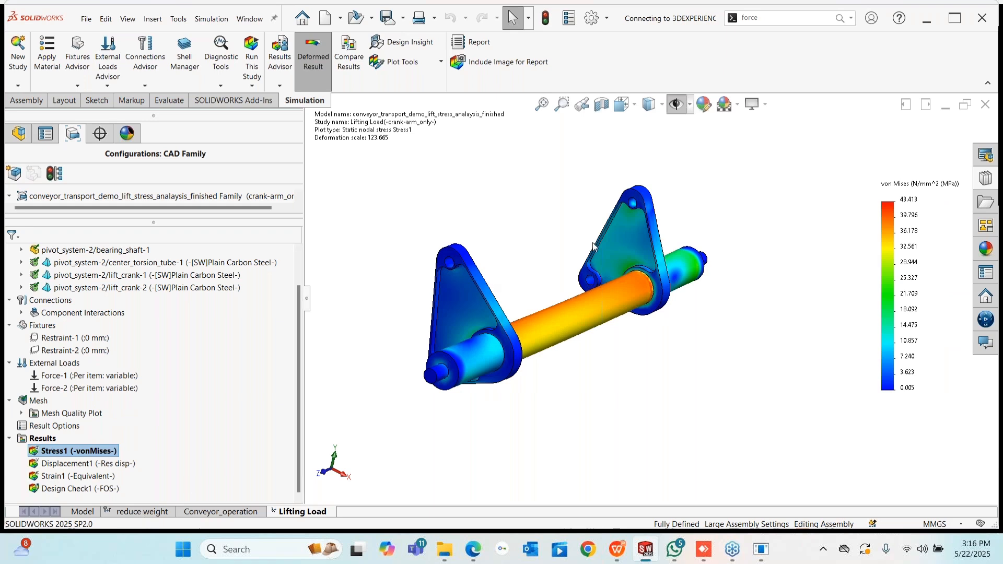
pyautogui.click(127, 514)
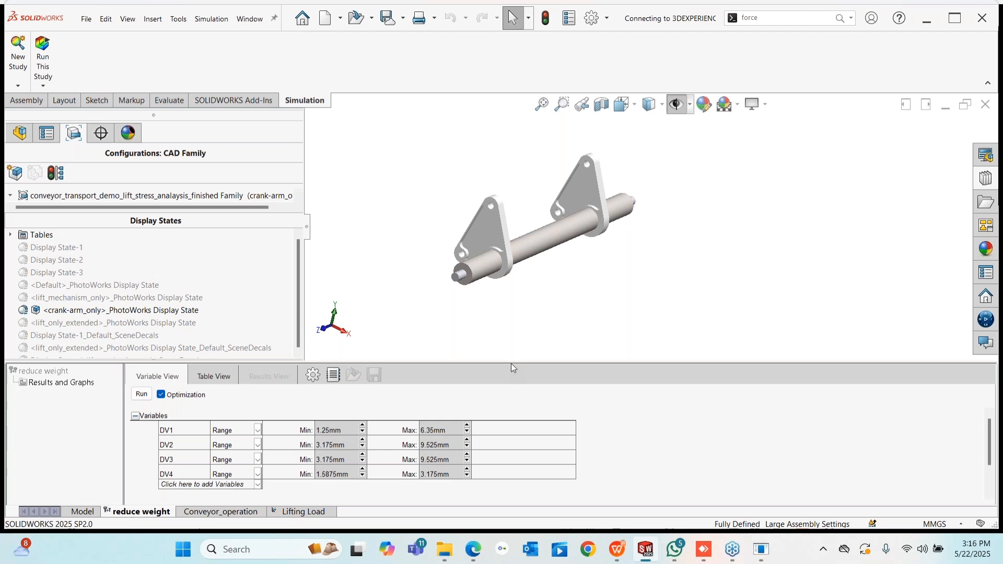
# - Change the centre torsion tube's D1@Sketch1 dimension from 1.5875 mm to 1.25 mm
pyautogui.moveTo(512, 364); pyautogui.dragTo(511, 503)
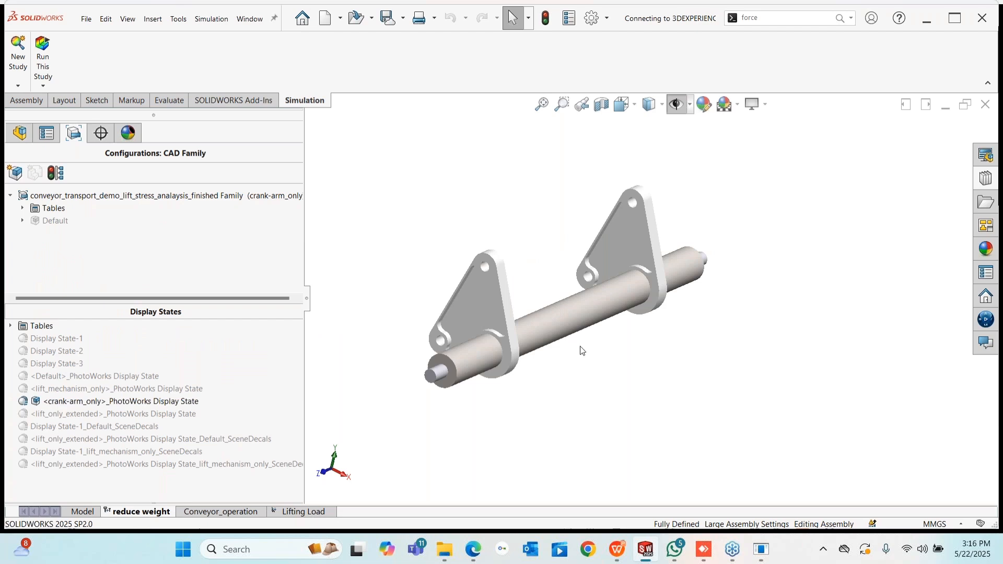
pyautogui.scroll(-2, 566, 318)
pyautogui.moveTo(567, 318); pyautogui.dragTo(541, 286, button='middle')
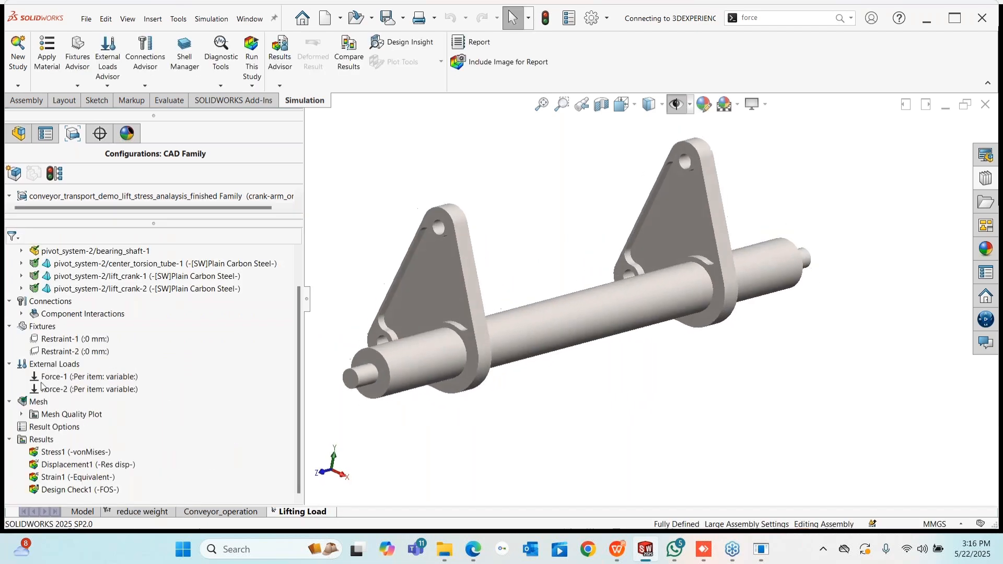
pyautogui.click(518, 328)
pyautogui.scroll(2, 588, 378)
pyautogui.moveTo(589, 380); pyautogui.dragTo(574, 260, button='middle')
pyautogui.doubleClick(574, 262)
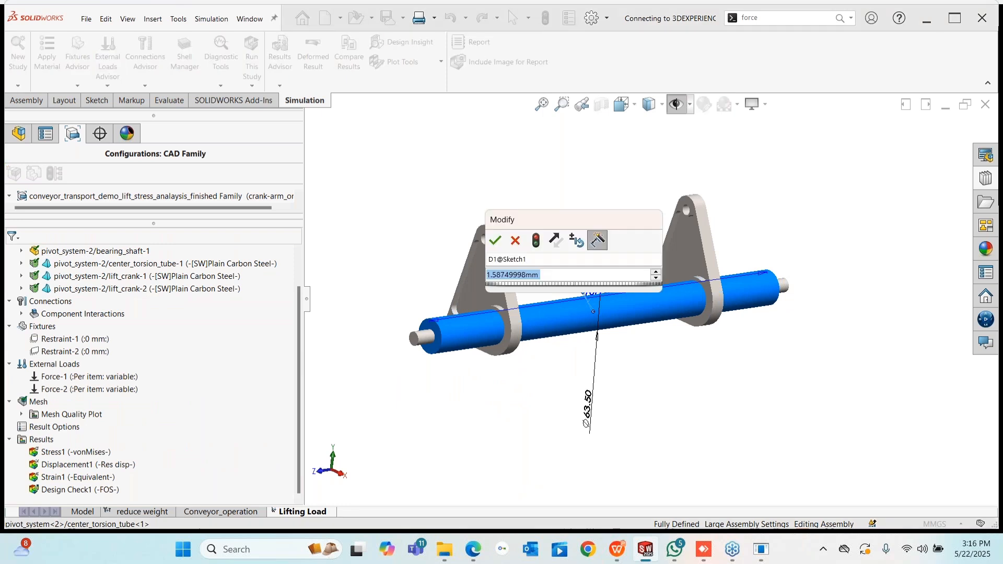
pyautogui.write('1.25')
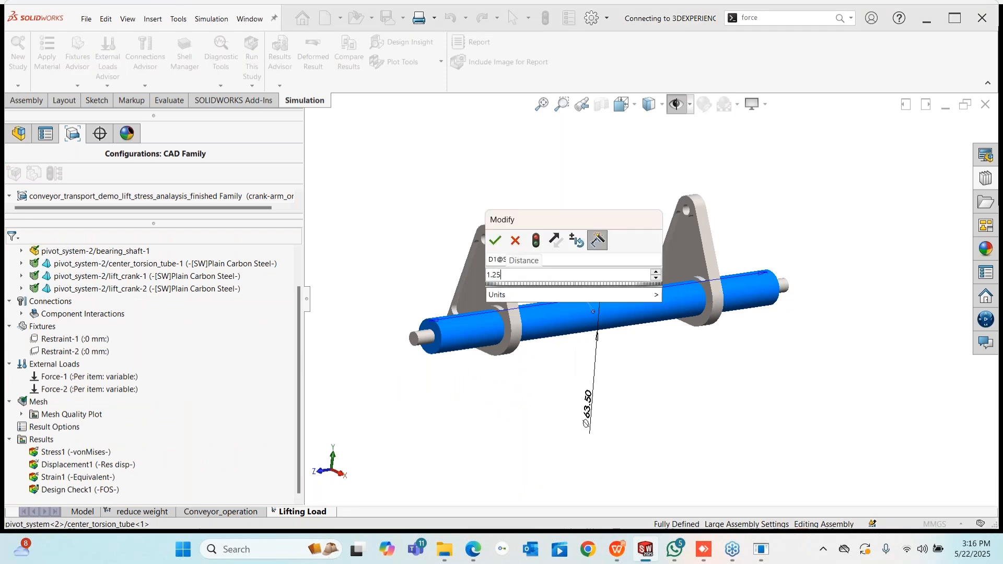
pyautogui.press('Return')
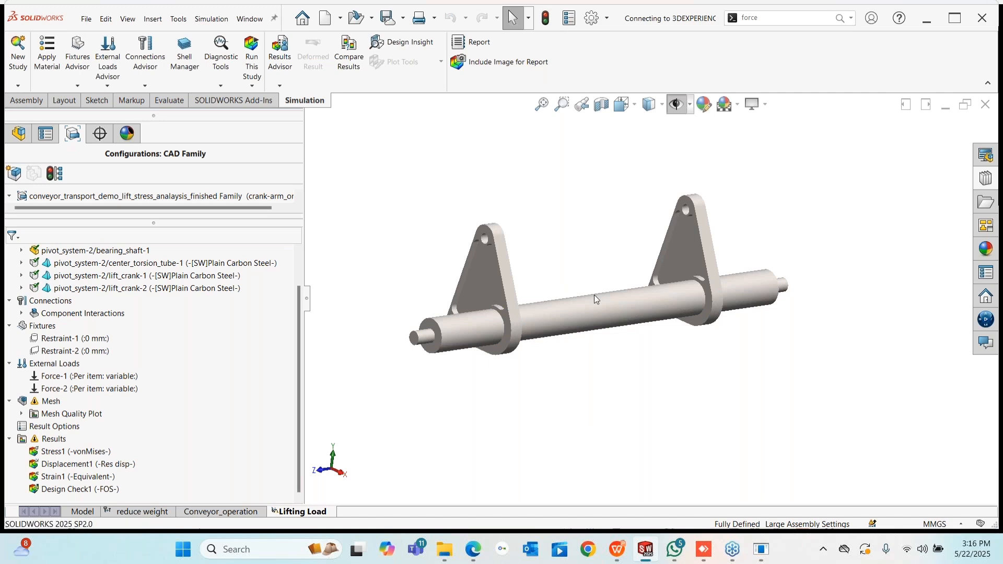
# - Rerun the Lifting Load study with the thinner tube and acknowledge the meshing failure
pyautogui.moveTo(560, 290)
pyautogui.mouseDown(button='middle')
pyautogui.moveTo(538, 287)
pyautogui.moveTo(553, 293)
pyautogui.mouseUp(button='middle')
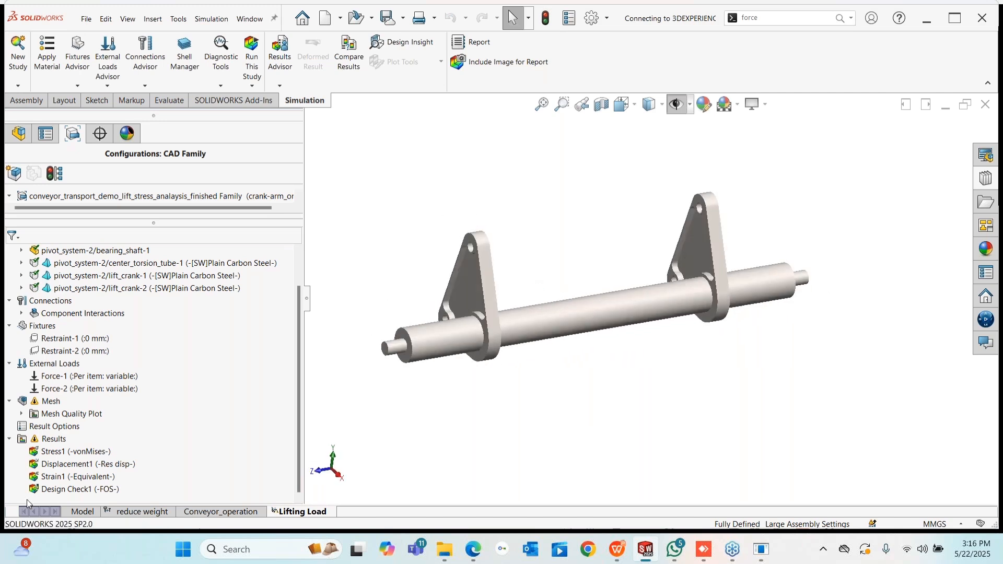
pyautogui.click(252, 50)
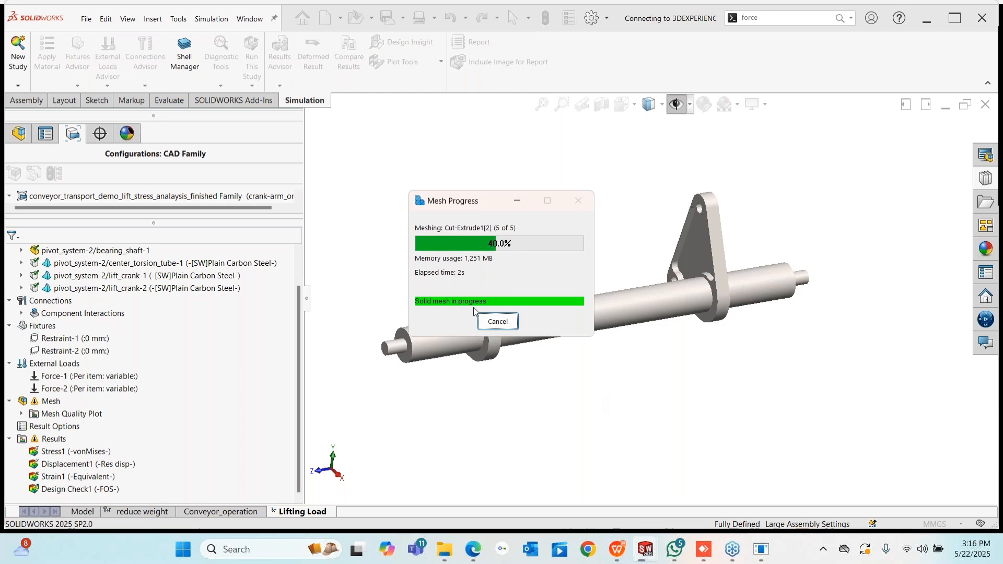
pyautogui.click(491, 320)
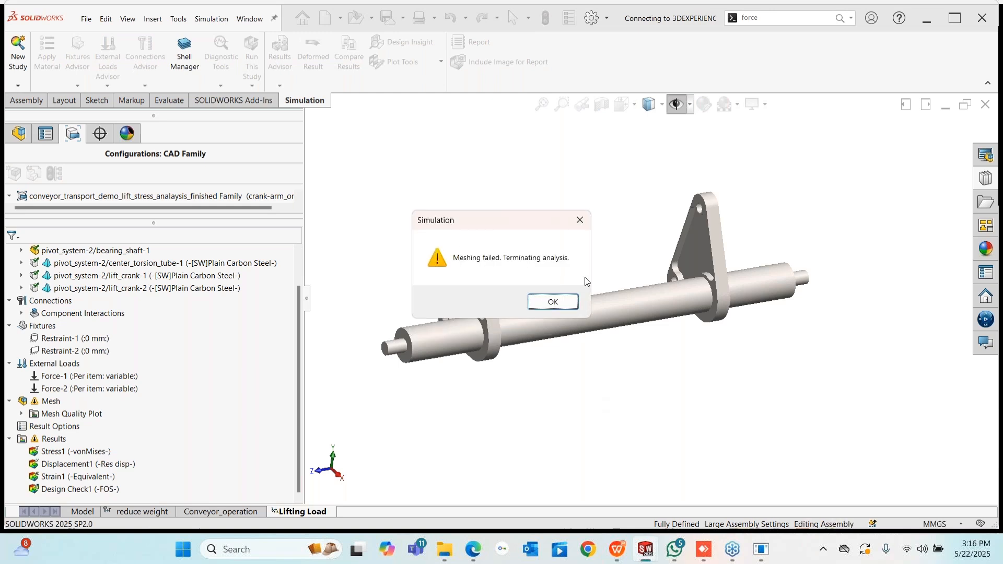
pyautogui.click(557, 300)
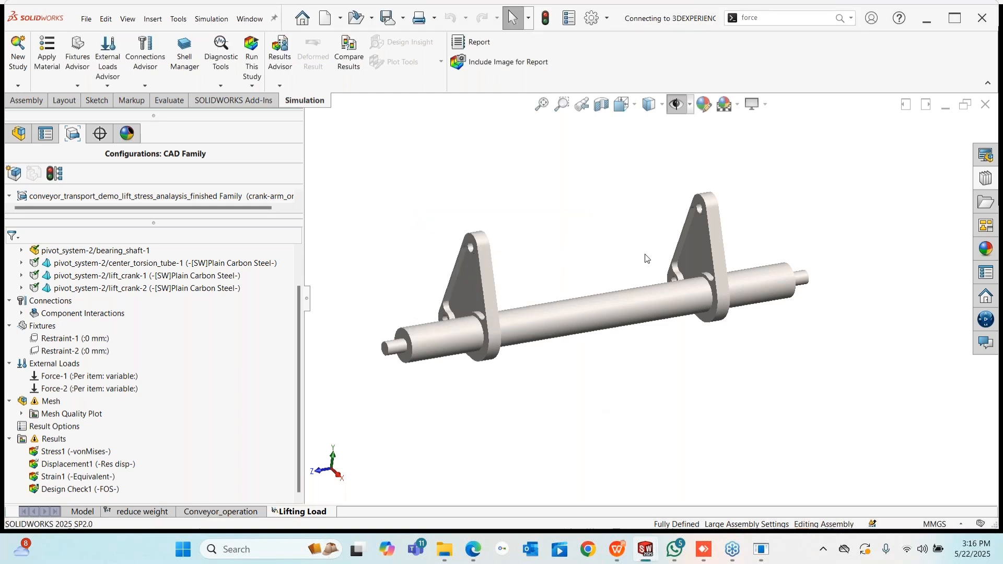
# - Start the WPS slide show from the Motion Analysis slide
pyautogui.moveTo(561, 277); pyautogui.dragTo(577, 285, button='middle')
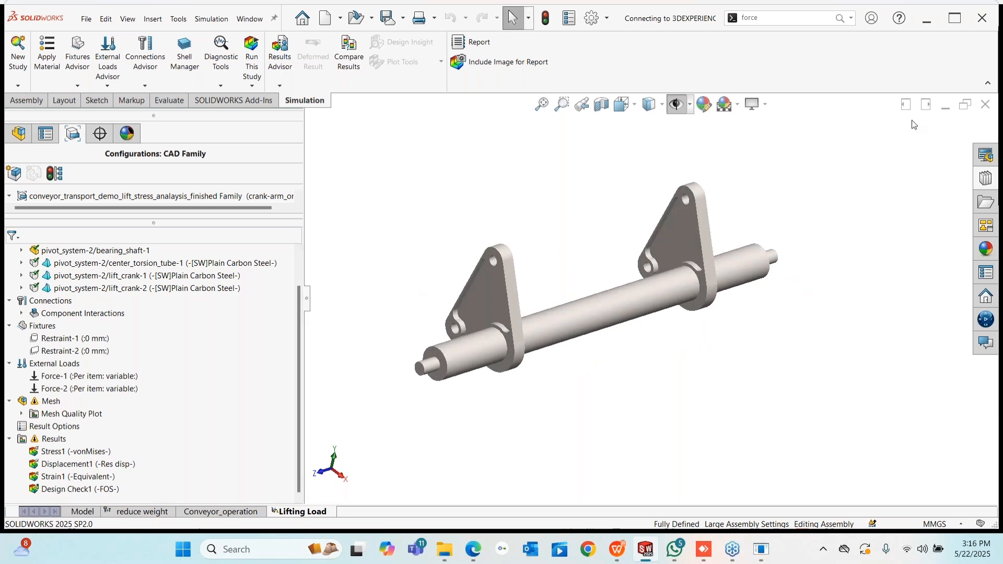
pyautogui.click(618, 550)
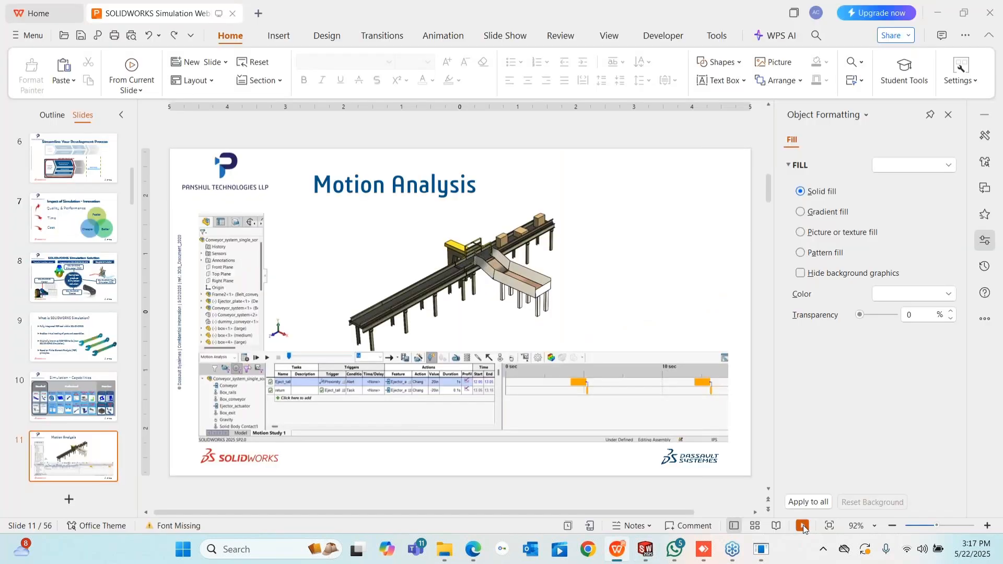
pyautogui.click(804, 525)
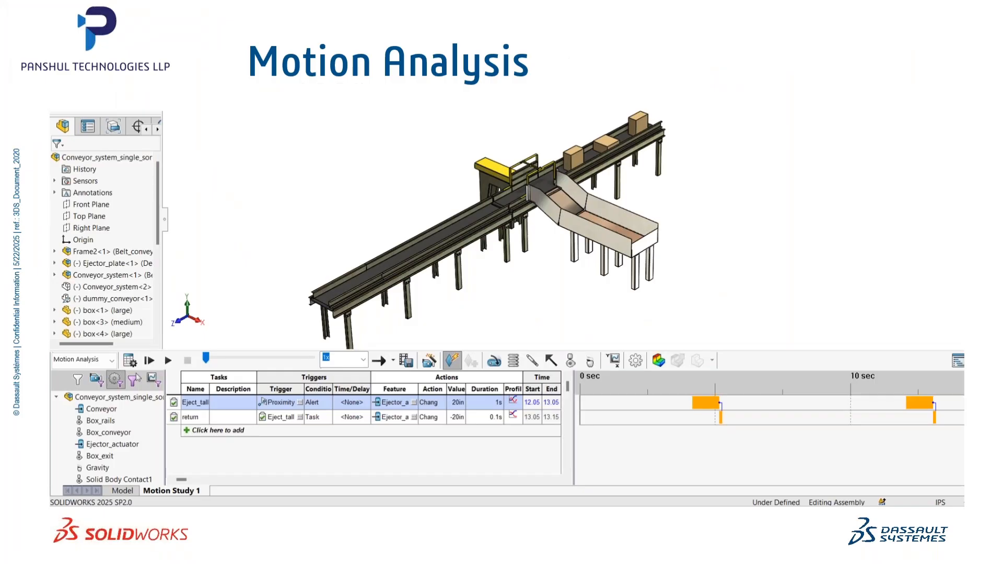
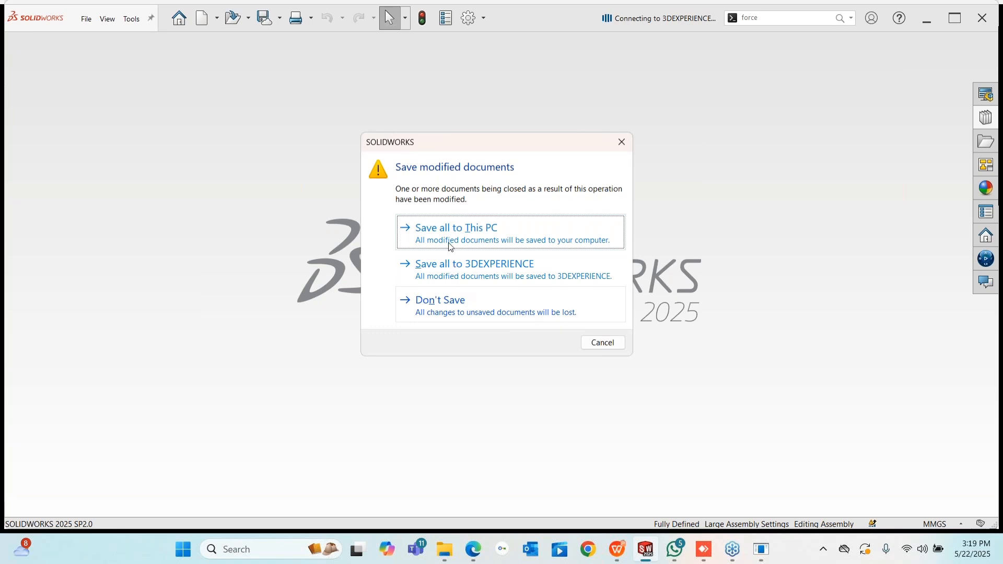
# - Save all documents to This PC, accept the older-version prompts, and open 4hole_single_web_short from Recent
pyautogui.click(451, 245)
pyautogui.click(538, 306)
pyautogui.click(525, 305)
pyautogui.click(452, 240)
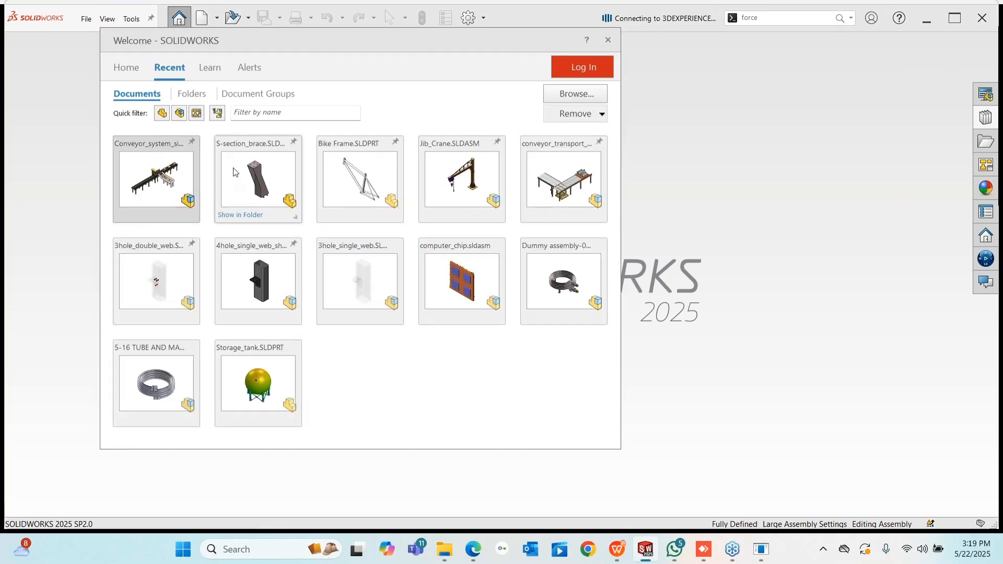
pyautogui.click(263, 284)
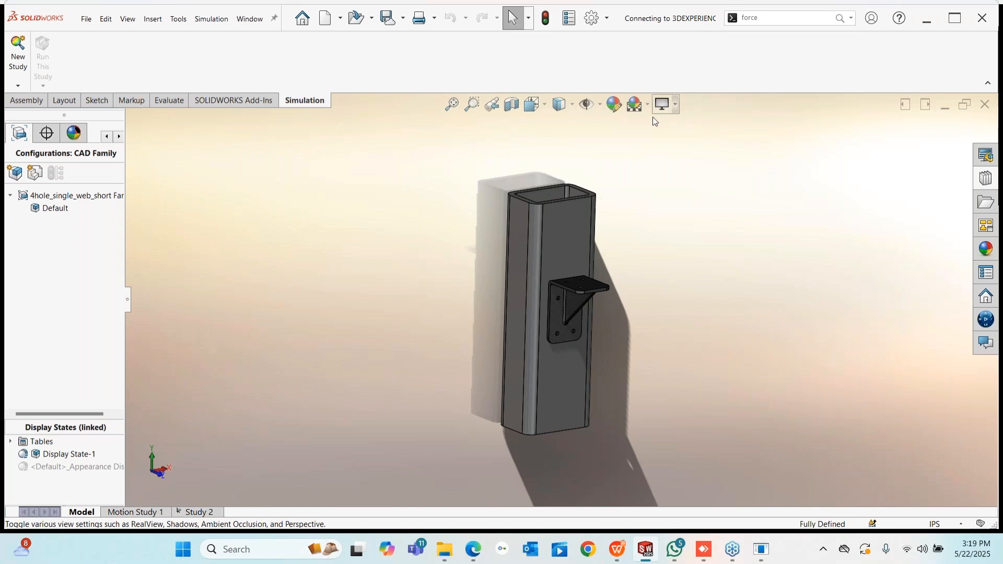
# - Create a new Static study named Static 2
pyautogui.moveTo(601, 302); pyautogui.dragTo(602, 374, button='middle')
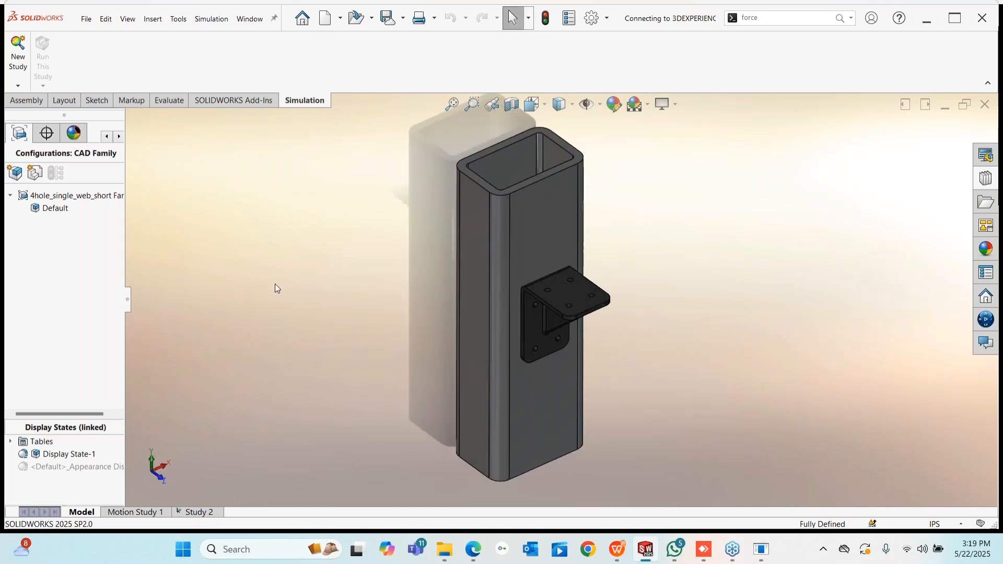
pyautogui.click(17, 85)
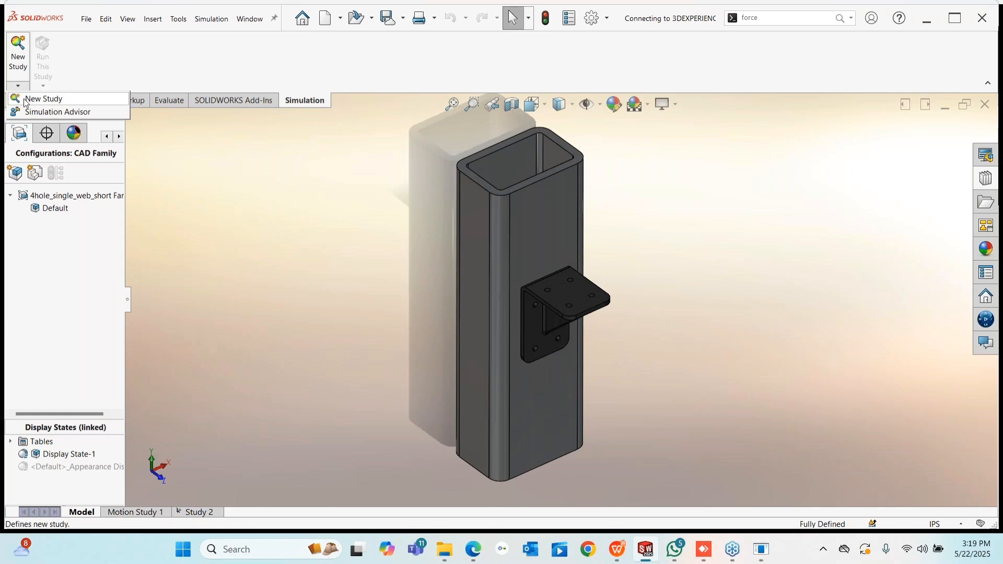
pyautogui.click(26, 99)
pyautogui.click(17, 294)
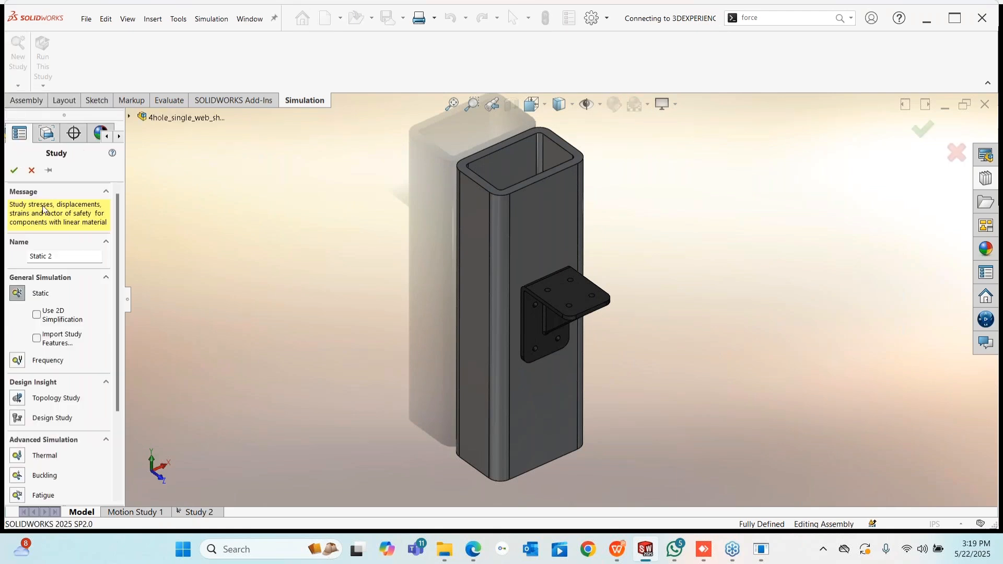
pyautogui.click(12, 170)
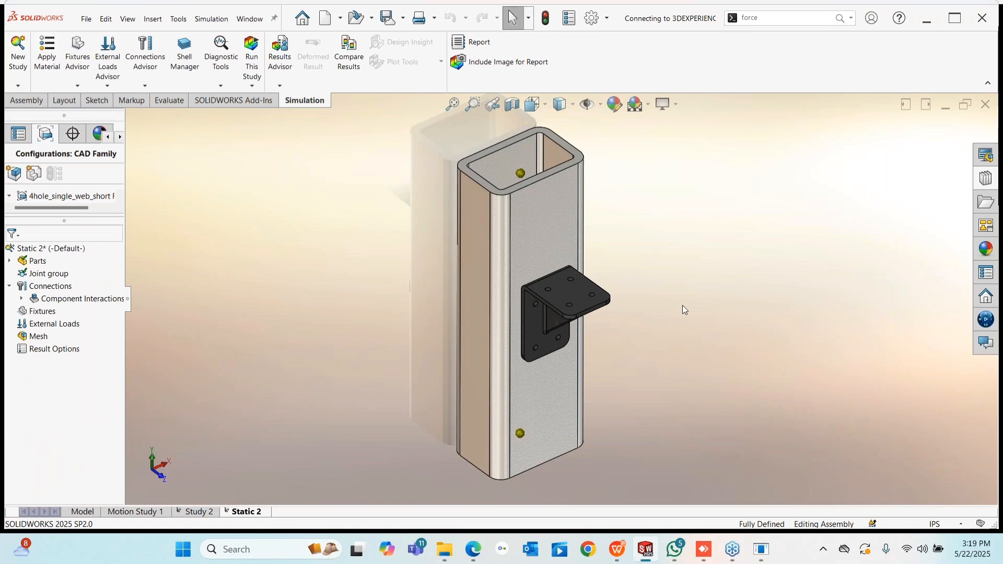
# - Apply a Fixed Geometry fixture (Fixed-1) to the column's lower joint, Joint<2, 1>
pyautogui.rightClick(42, 312)
pyautogui.click(99, 320)
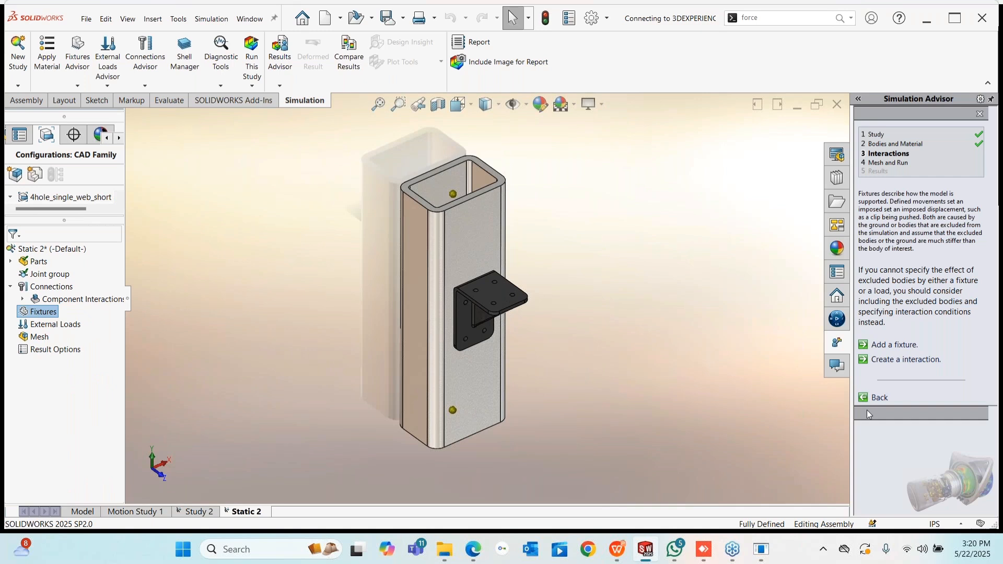
pyautogui.click(864, 398)
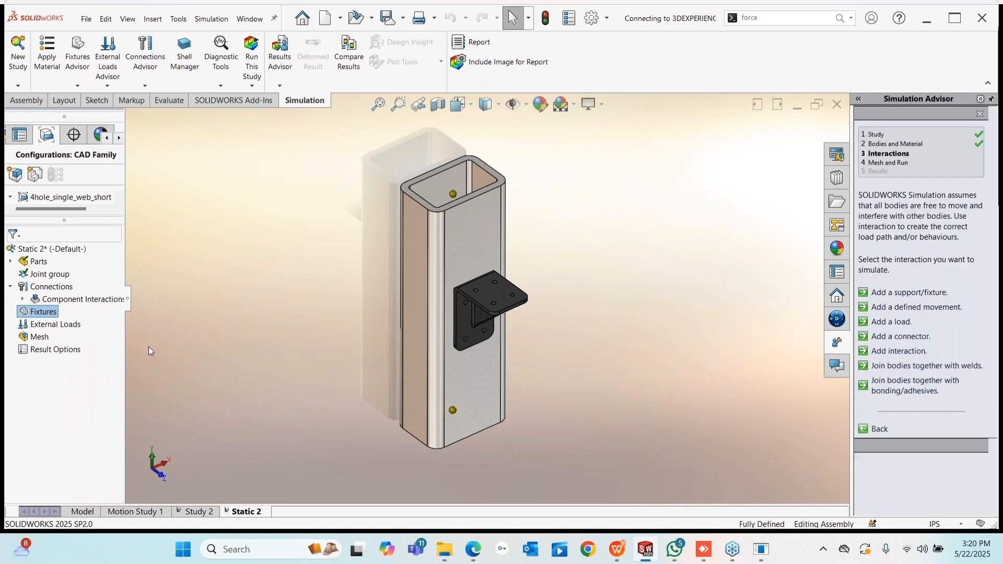
pyautogui.rightClick(35, 313)
pyautogui.click(78, 343)
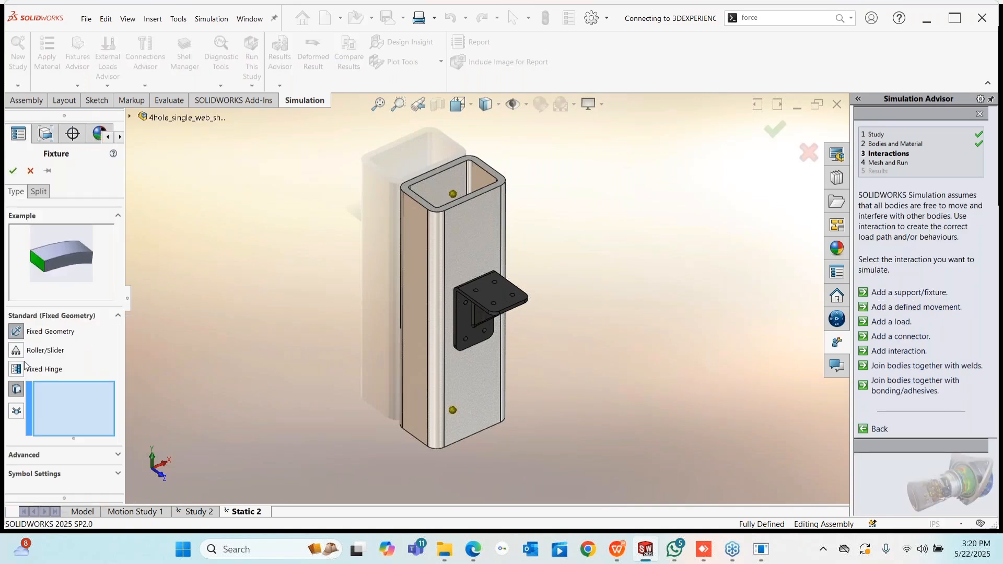
pyautogui.click(452, 411)
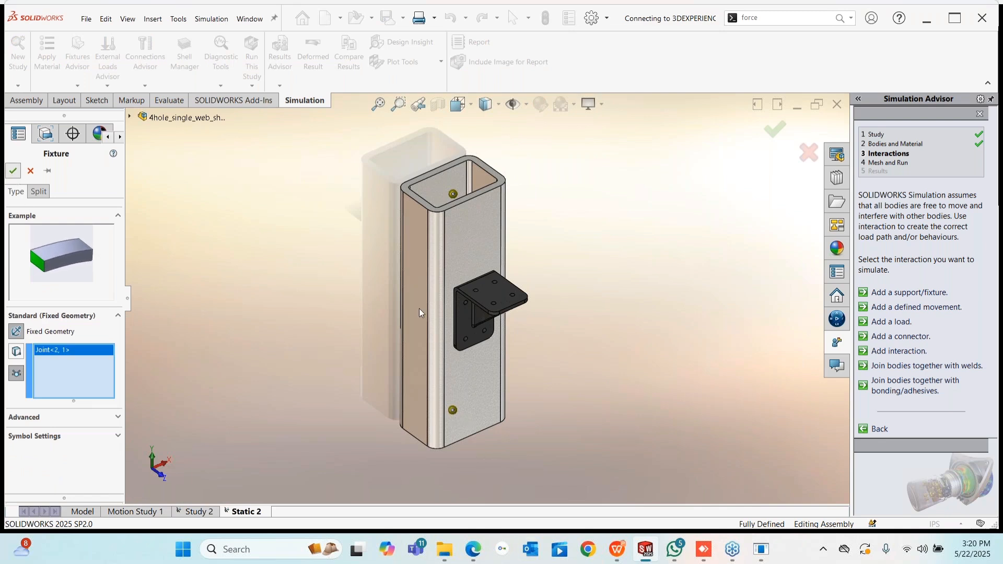
pyautogui.press('Return')
pyautogui.scroll(-6, 460, 298)
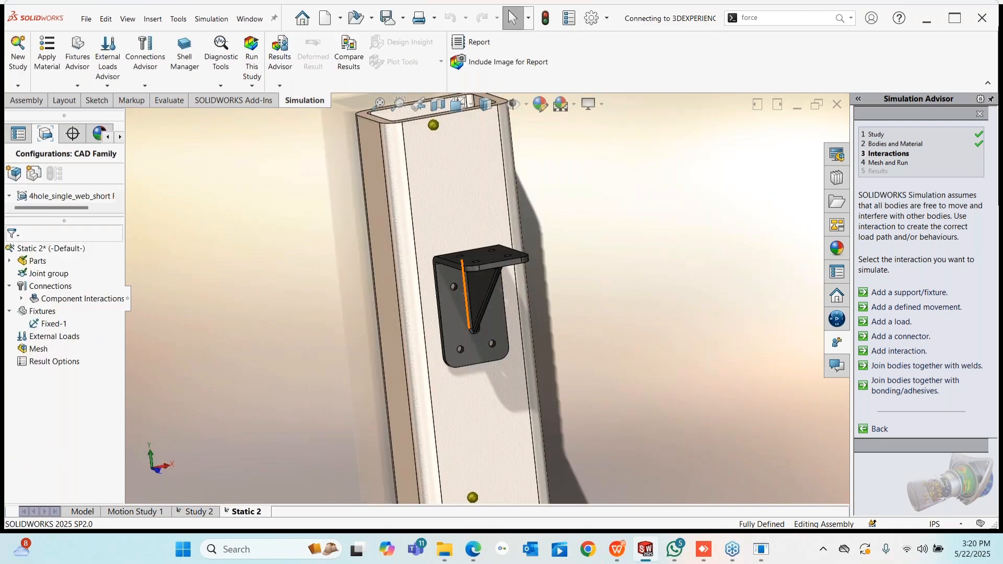
pyautogui.moveTo(476, 290)
pyautogui.mouseDown(button='middle')
pyautogui.moveTo(464, 286)
pyautogui.moveTo(462, 300)
pyautogui.mouseUp(button='middle')
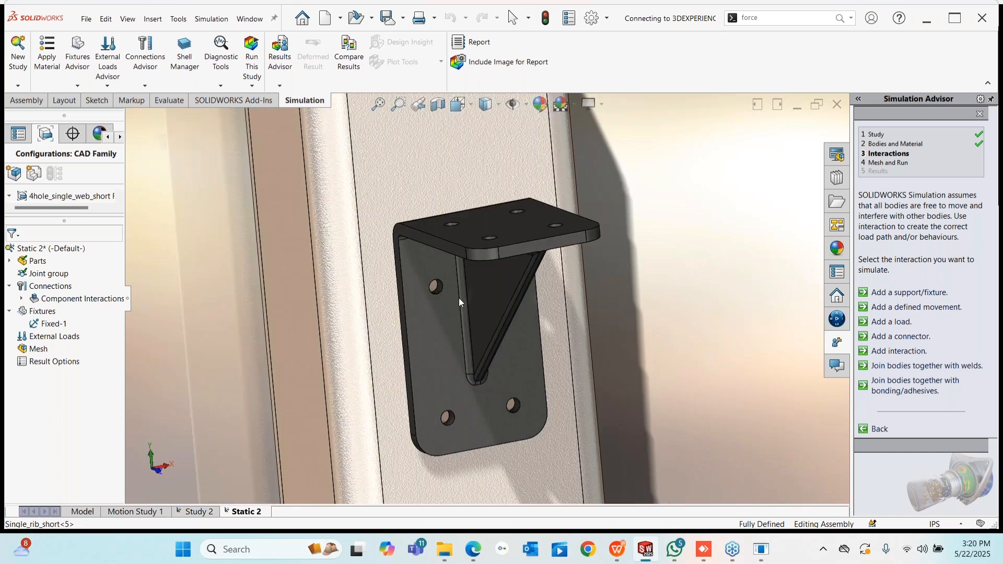
pyautogui.scroll(-2, 461, 299)
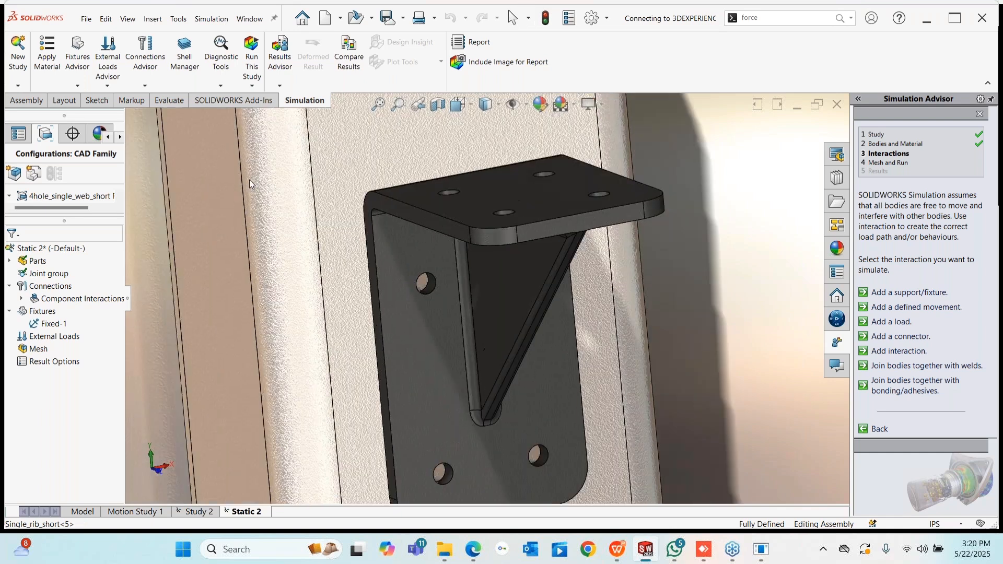
# - Start a bolt connector using the bracket hole edge for the head and the rail hole edge for the nut
pyautogui.click(145, 85)
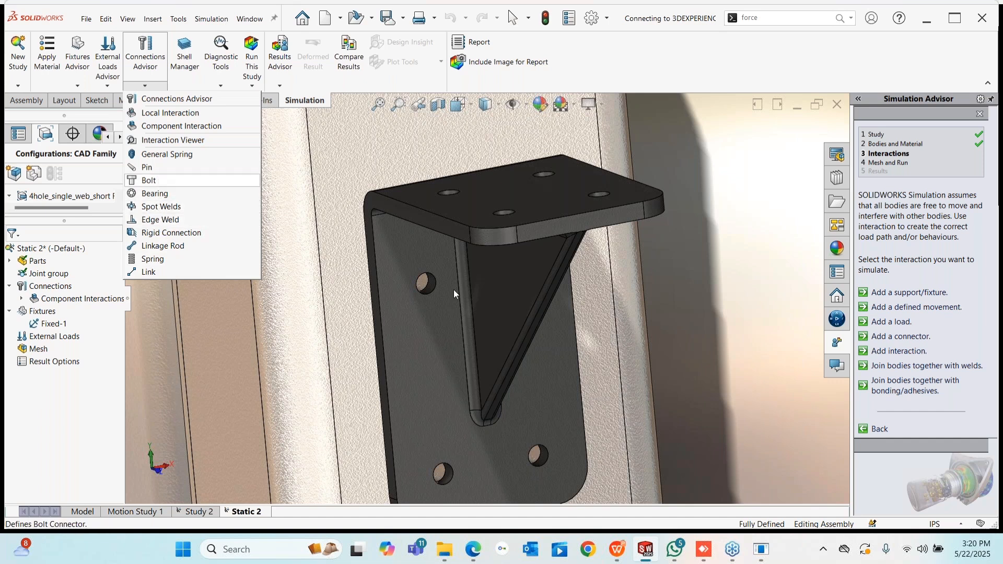
pyautogui.scroll(-2, 488, 269)
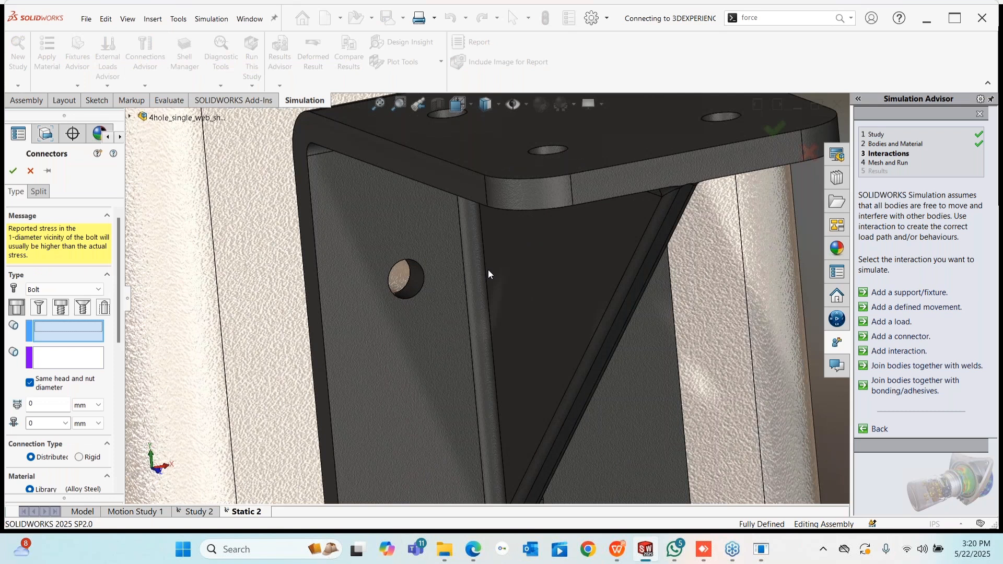
pyautogui.scroll(-5, 439, 295)
pyautogui.click(435, 293)
pyautogui.click(67, 360)
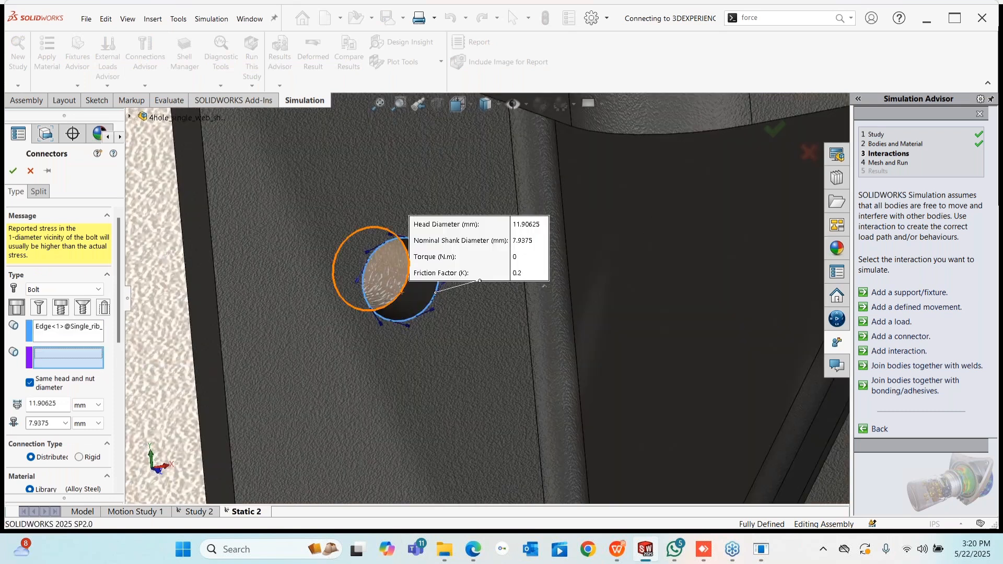
pyautogui.scroll(3, 488, 299)
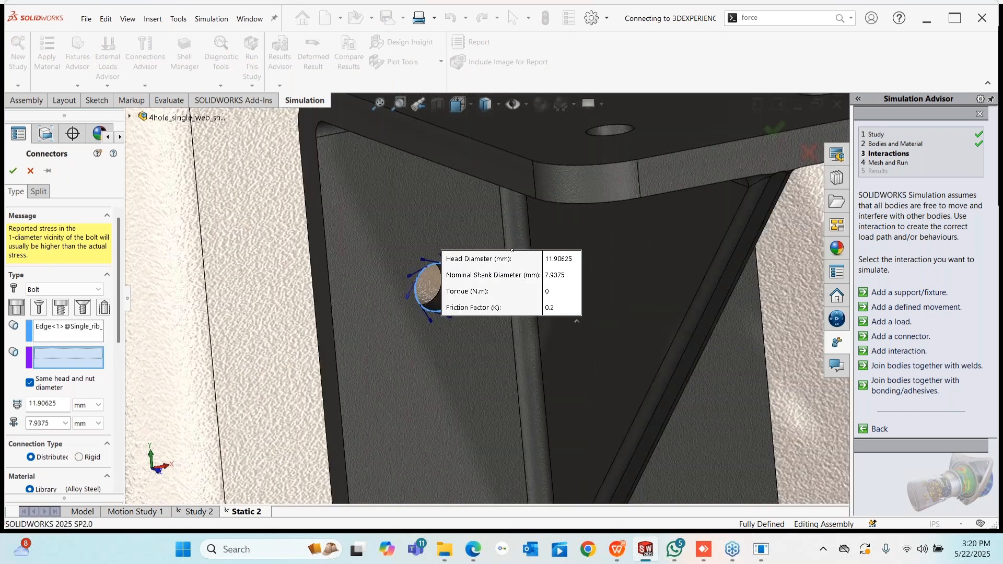
pyautogui.moveTo(373, 299); pyautogui.dragTo(439, 314, button='middle')
pyautogui.scroll(1, 409, 292)
pyautogui.click(409, 292)
pyautogui.scroll(3, 409, 291)
pyautogui.moveTo(118, 285)
pyautogui.mouseDown()
pyautogui.moveTo(119, 312)
pyautogui.moveTo(119, 300)
pyautogui.mouseUp()
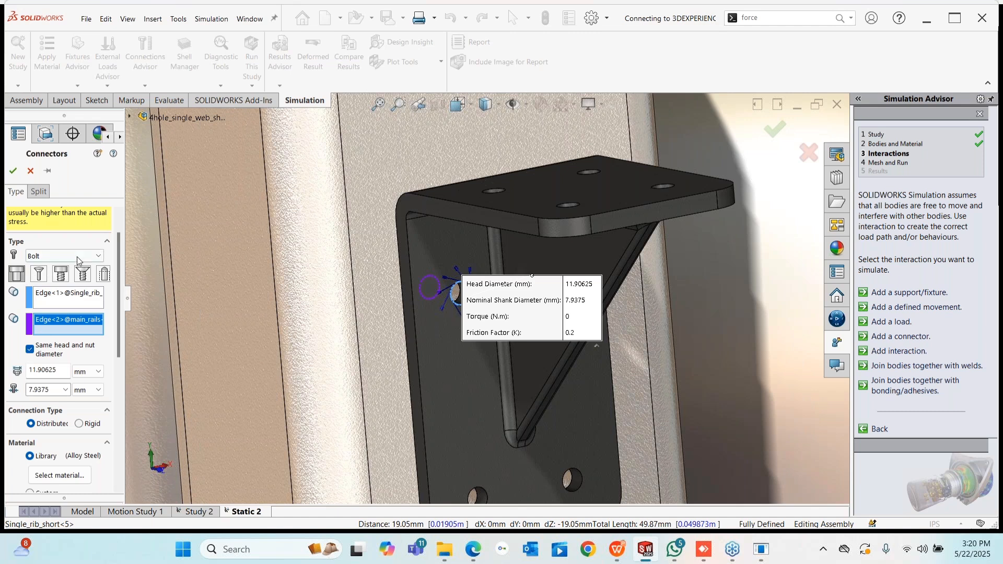
# - Set the connector type to Bolt, enable Strength Data, and enter 0.8 threads
pyautogui.click(50, 256)
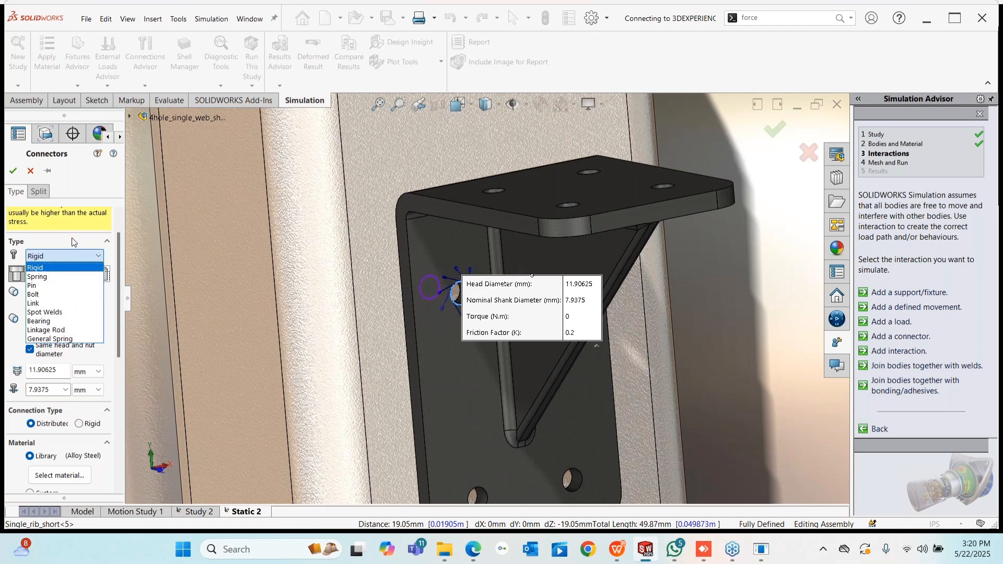
pyautogui.click(33, 294)
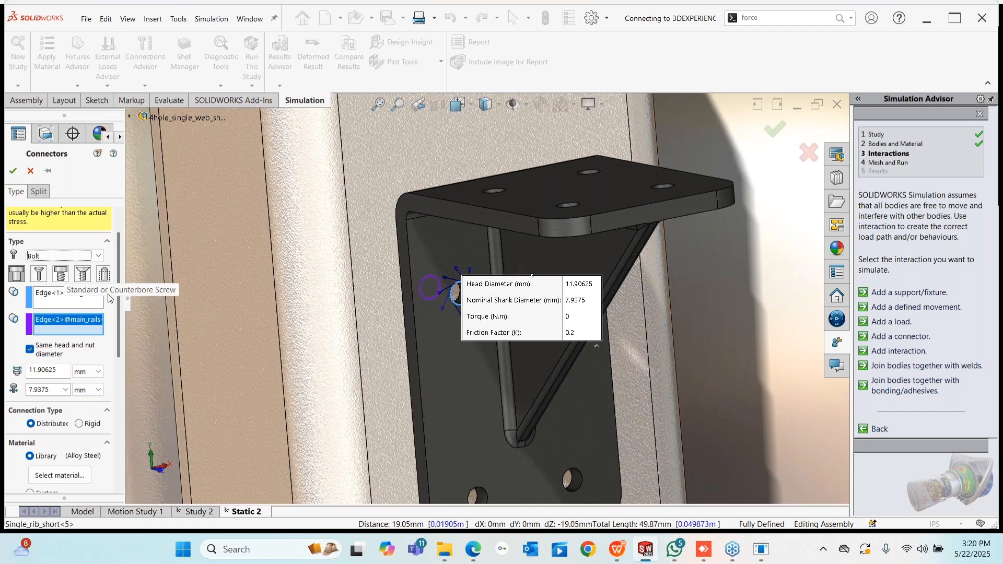
pyautogui.moveTo(120, 265); pyautogui.dragTo(116, 337)
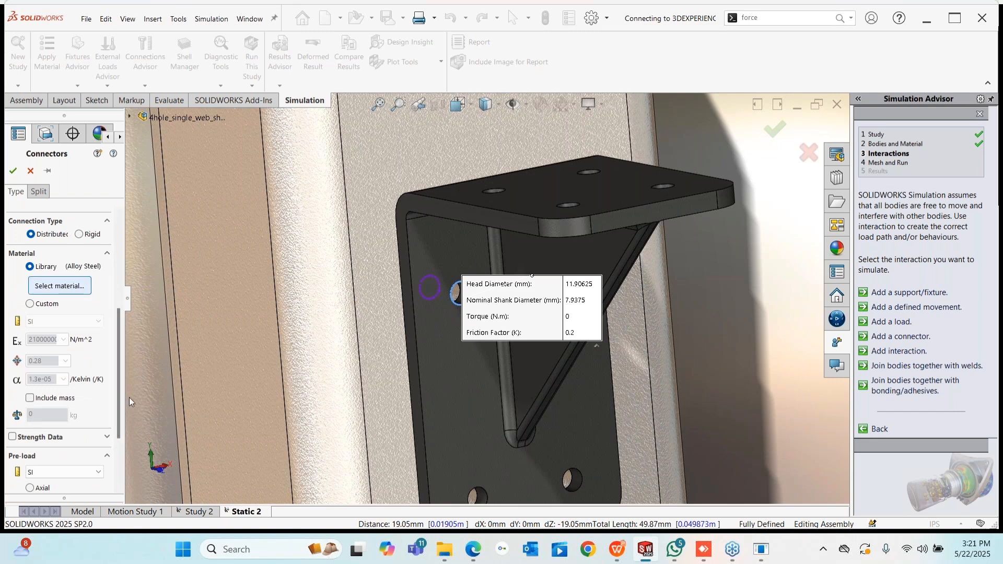
pyautogui.scroll(-3, 109, 379)
pyautogui.click(12, 361)
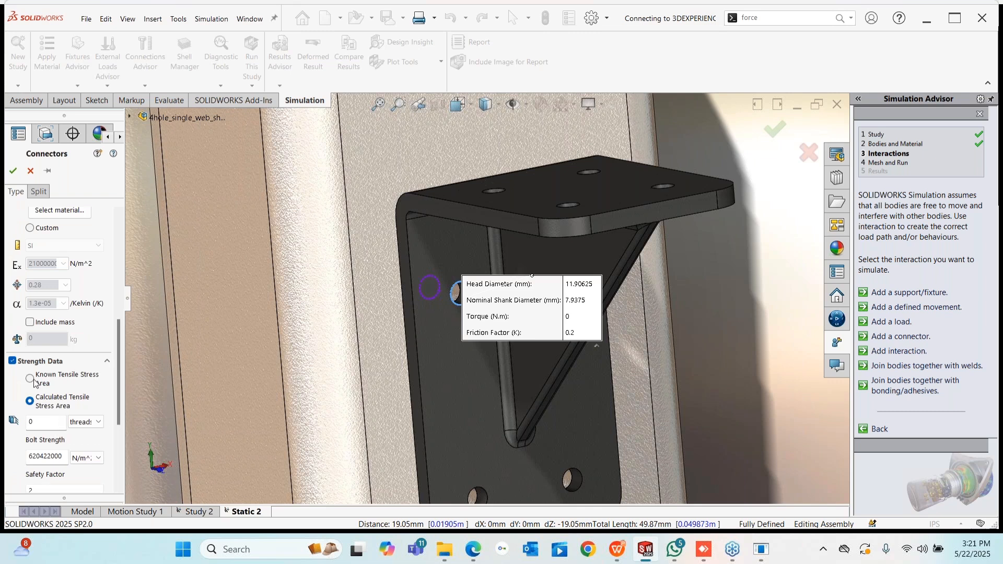
pyautogui.doubleClick(46, 422)
pyautogui.write('2')
pyautogui.scroll(-5, 36, 309)
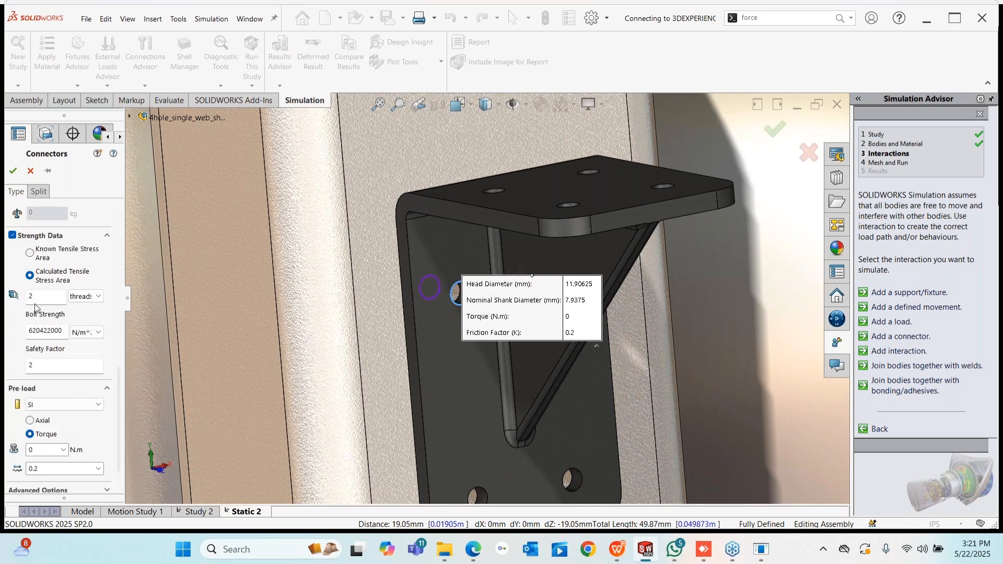
pyautogui.click(39, 297)
pyautogui.press('BackSpace')
pyautogui.write('.8')
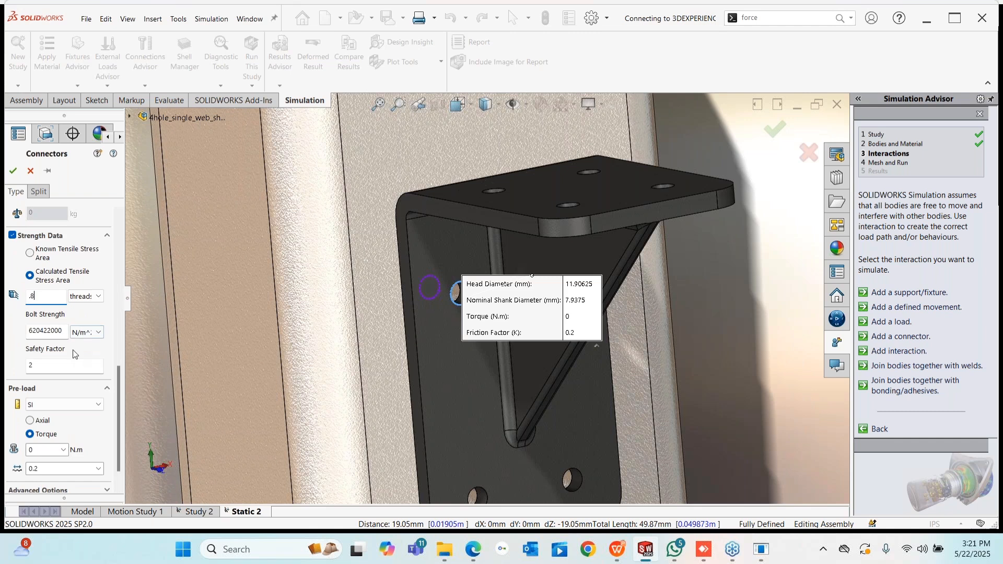
pyautogui.click(58, 366)
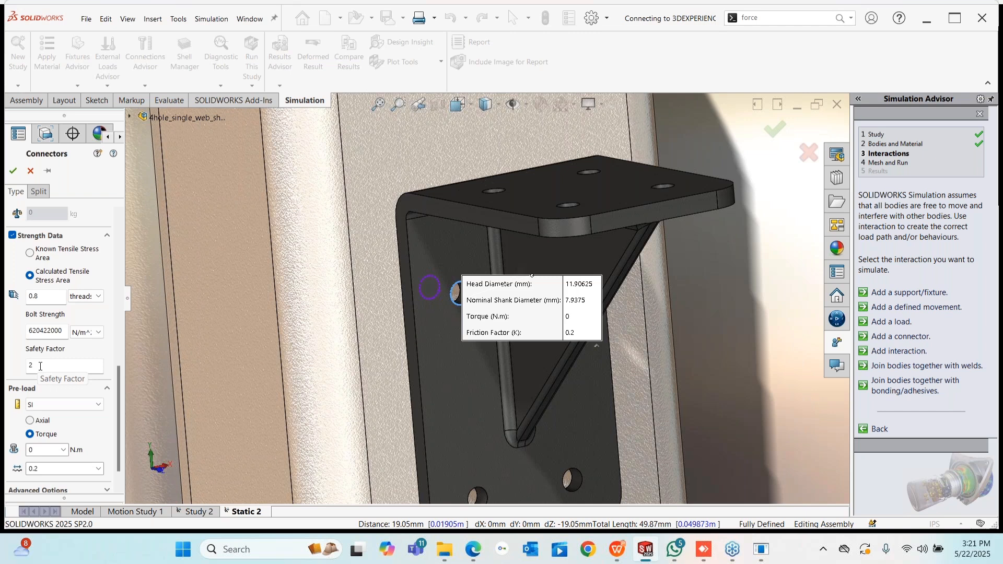
# - Set the safety factor and 5 N·m pre-load torque, then dismiss the connectors-on-beams warning
pyautogui.moveTo(40, 366); pyautogui.dragTo(24, 366)
pyautogui.scroll(-1, 31, 365)
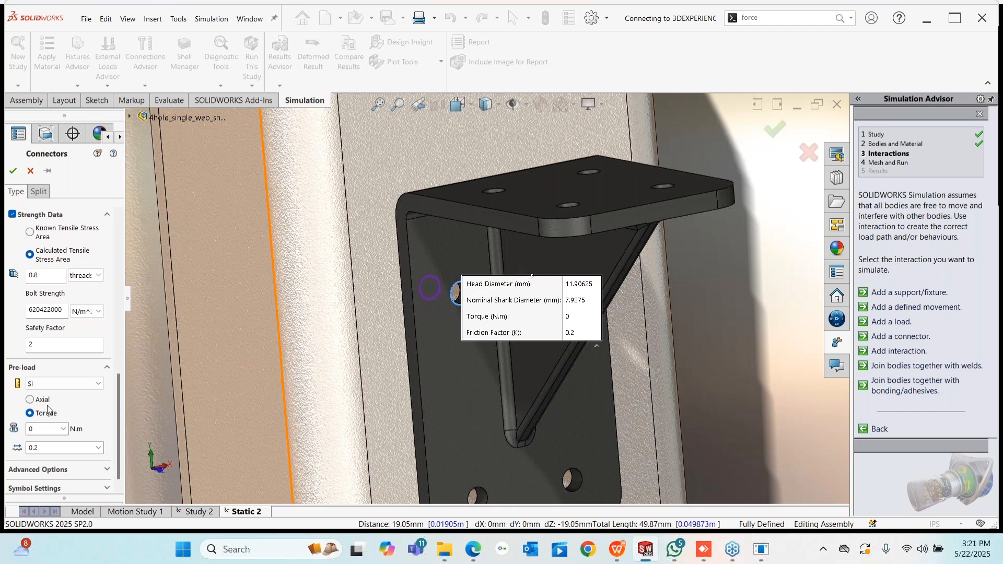
pyautogui.moveTo(44, 430); pyautogui.dragTo(24, 435)
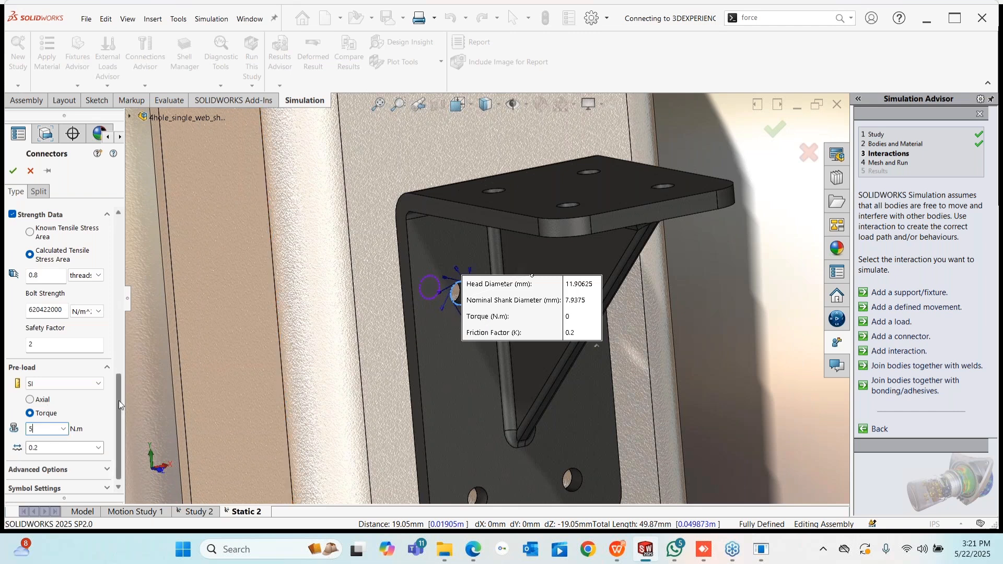
pyautogui.moveTo(119, 401); pyautogui.dragTo(120, 425)
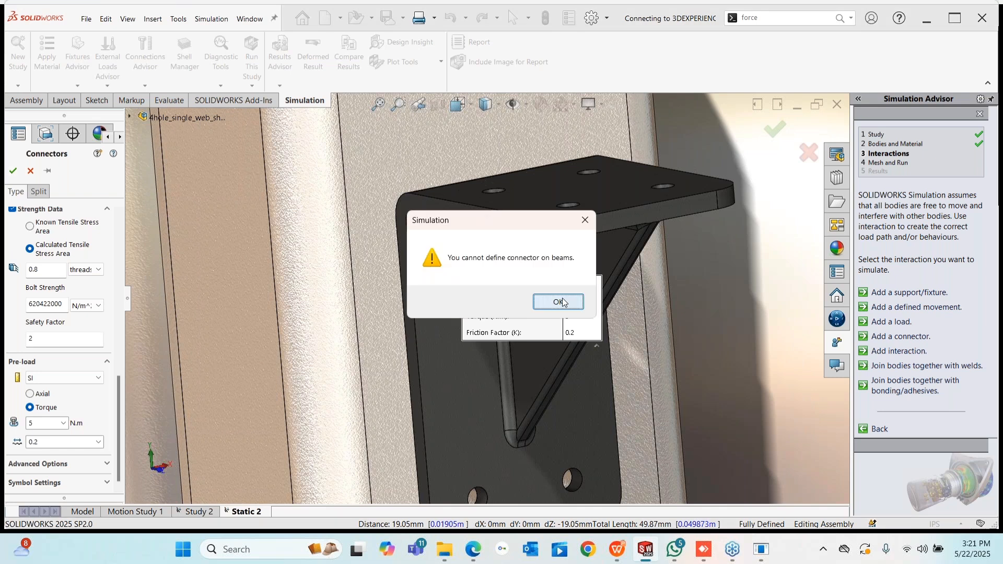
pyautogui.click(562, 302)
pyautogui.scroll(4, 300, 345)
pyautogui.click(30, 171)
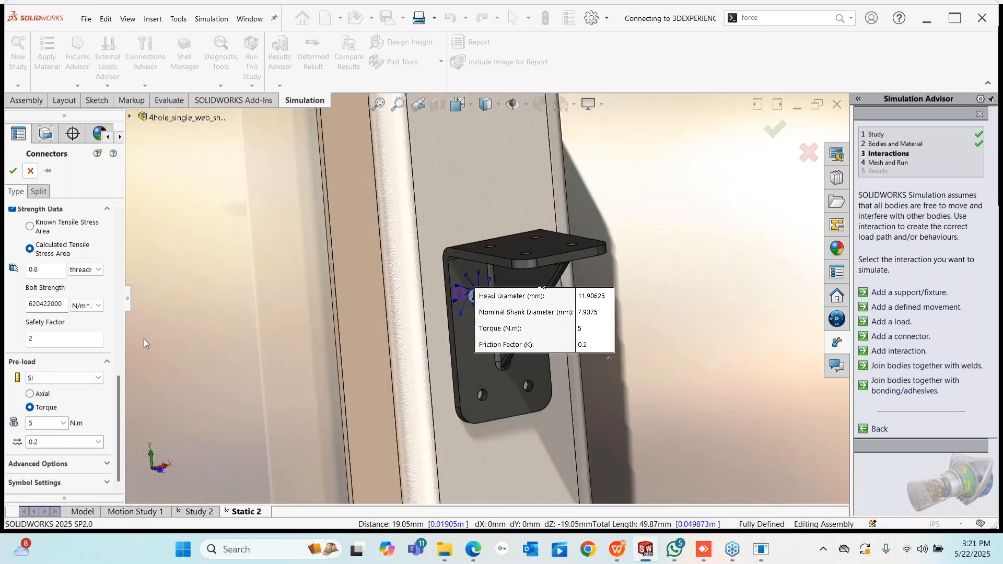
pyautogui.click(201, 512)
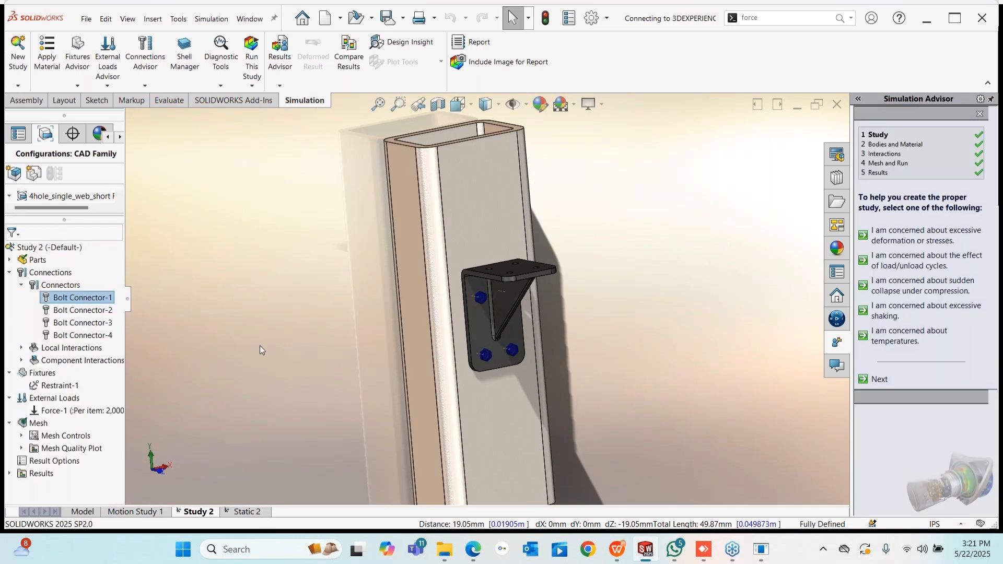
pyautogui.scroll(-5, 450, 274)
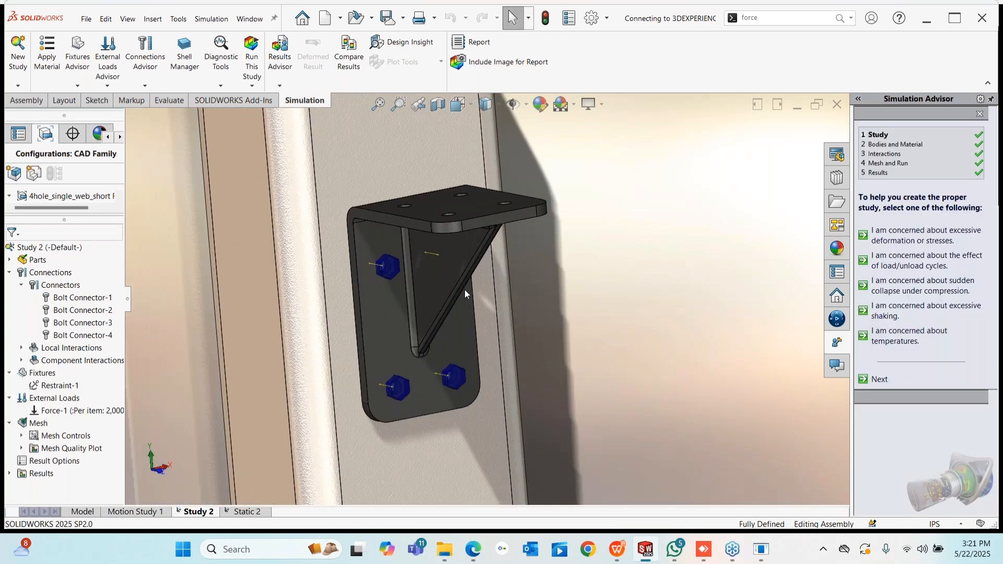
pyautogui.click(465, 290)
pyautogui.hotkey('ctrl', '8')
pyautogui.scroll(-4, 483, 271)
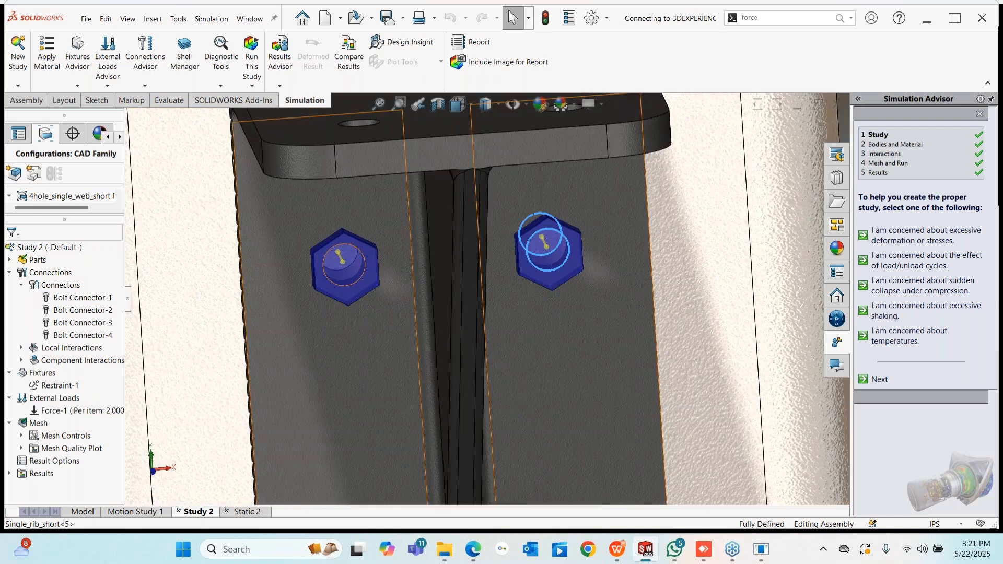
pyautogui.scroll(6, 484, 273)
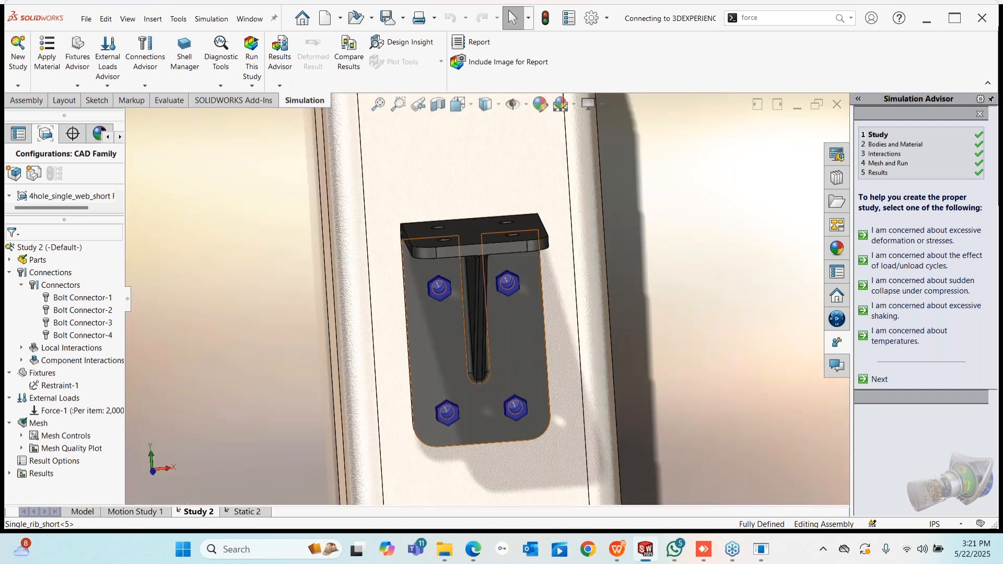
pyautogui.click(21, 347)
pyautogui.rightClick(77, 360)
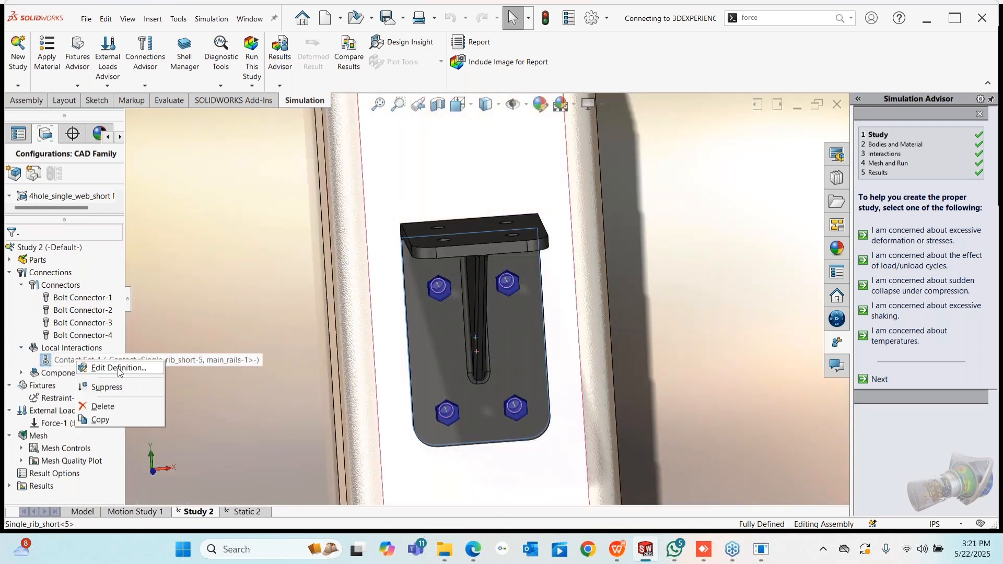
pyautogui.scroll(3, 449, 193)
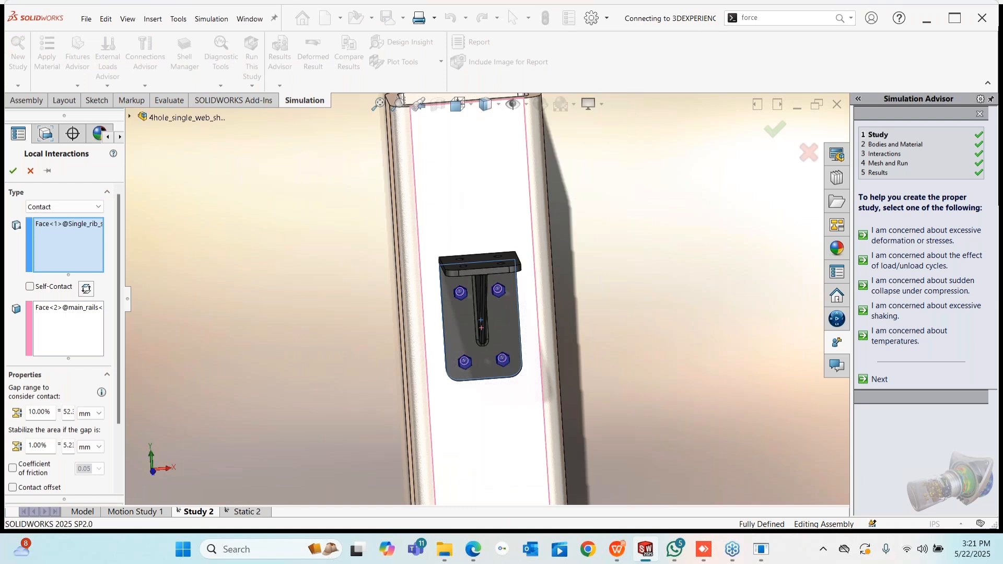
pyautogui.moveTo(454, 230); pyautogui.dragTo(517, 264, button='middle')
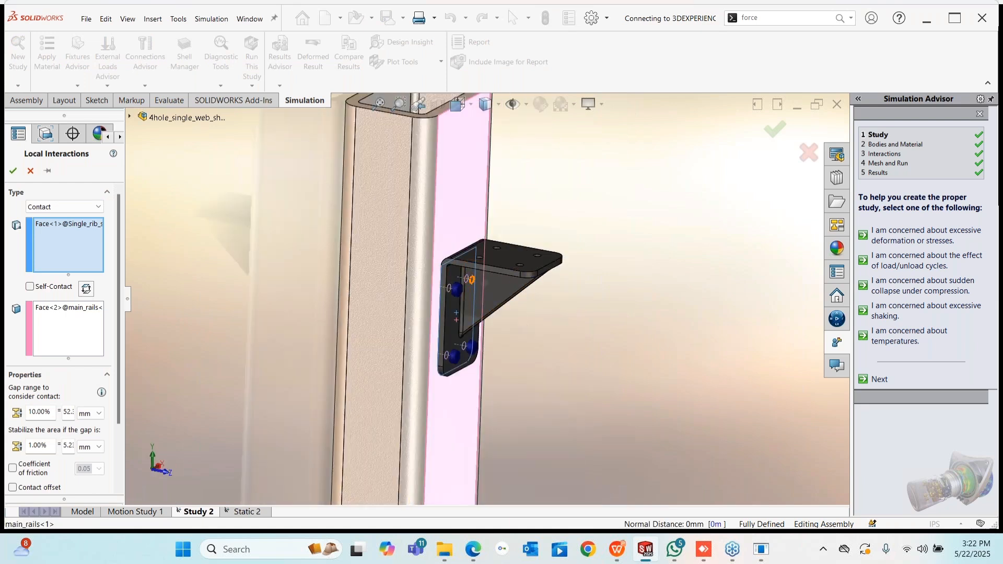
pyautogui.click(50, 226)
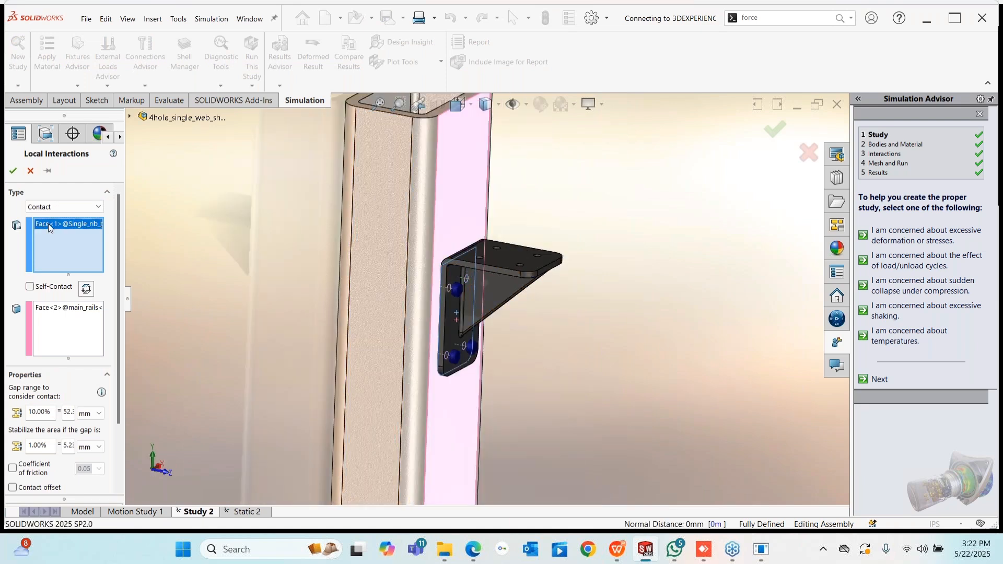
pyautogui.moveTo(533, 344); pyautogui.dragTo(488, 342, button='middle')
pyautogui.click(51, 309)
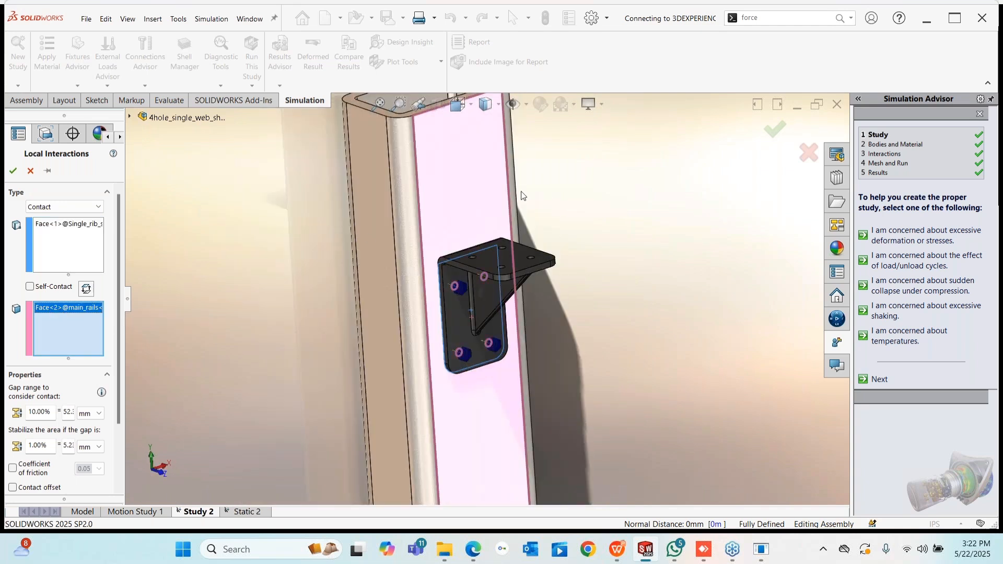
pyautogui.press('f')
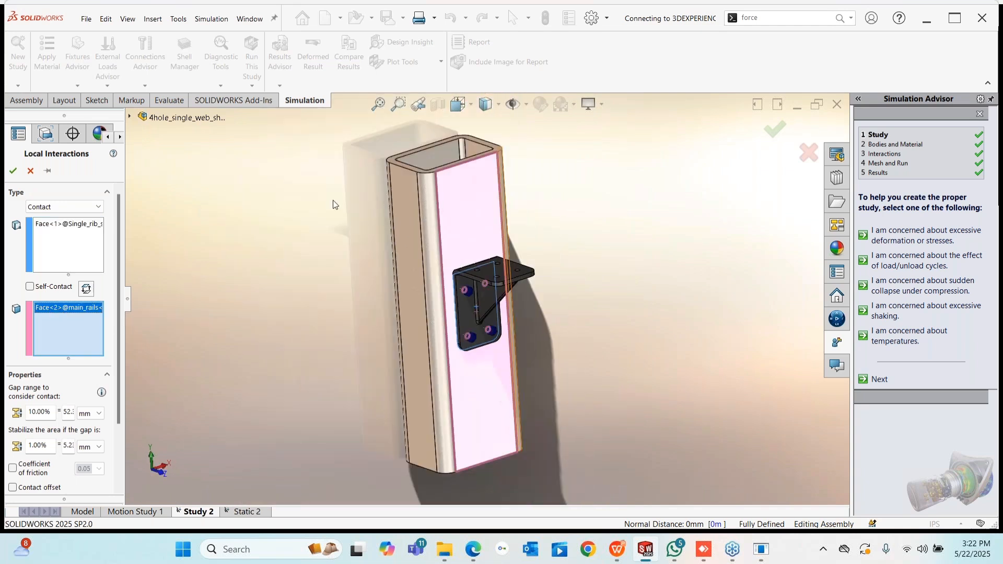
pyautogui.click(30, 173)
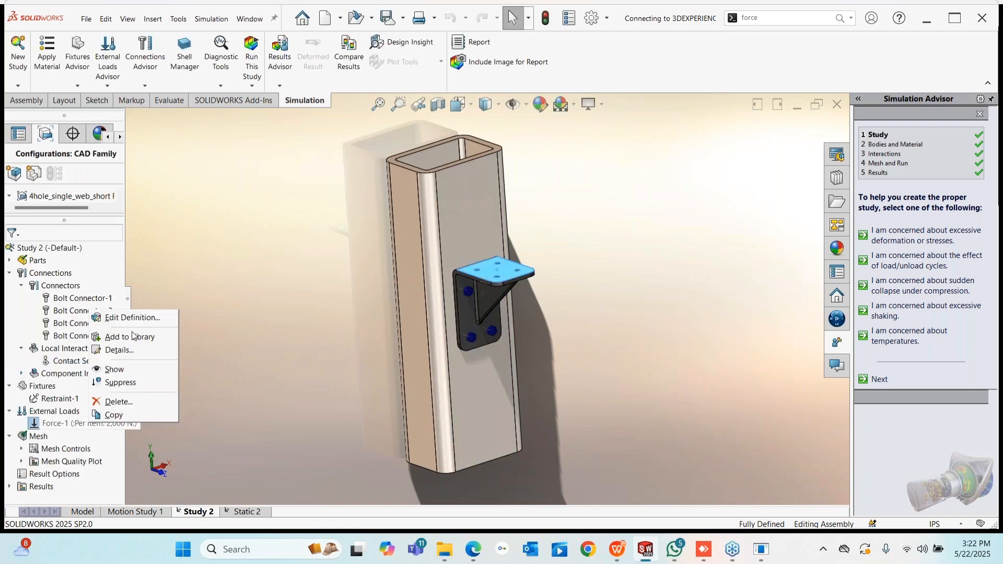
pyautogui.rightClick(88, 424)
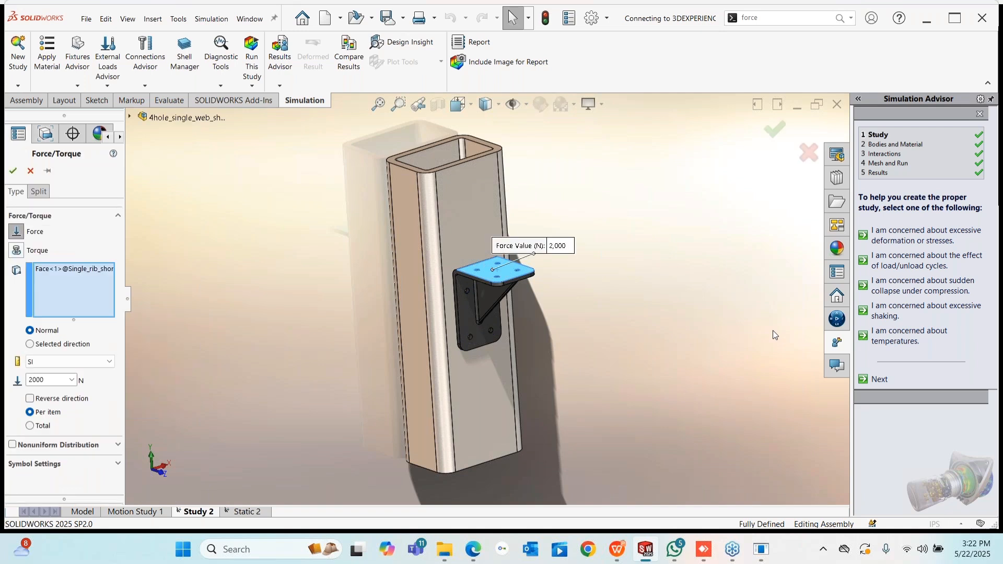
pyautogui.scroll(-3, 489, 254)
pyautogui.moveTo(491, 261); pyautogui.dragTo(499, 292, button='middle')
pyautogui.moveTo(532, 237); pyautogui.dragTo(645, 211)
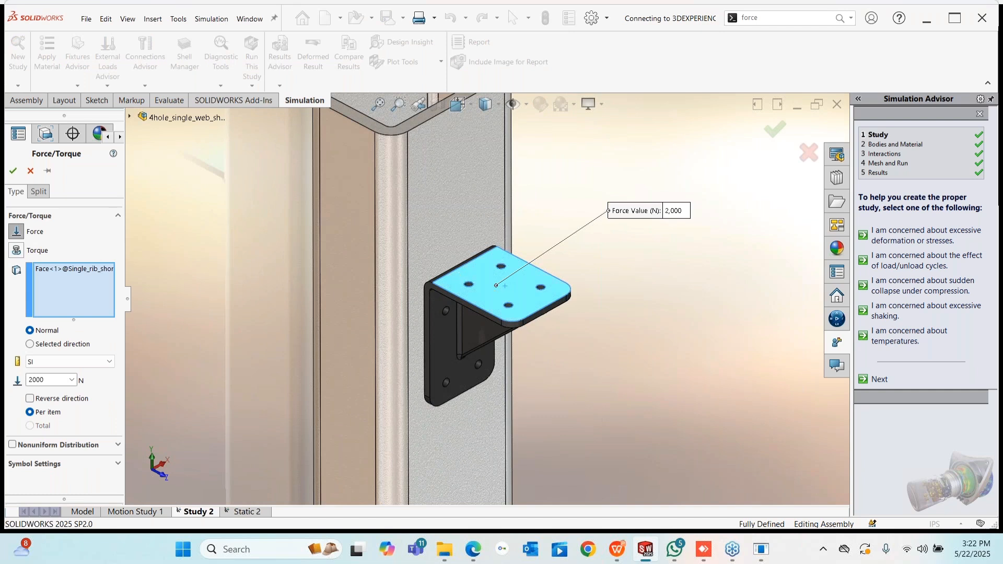
pyautogui.scroll(5, 647, 406)
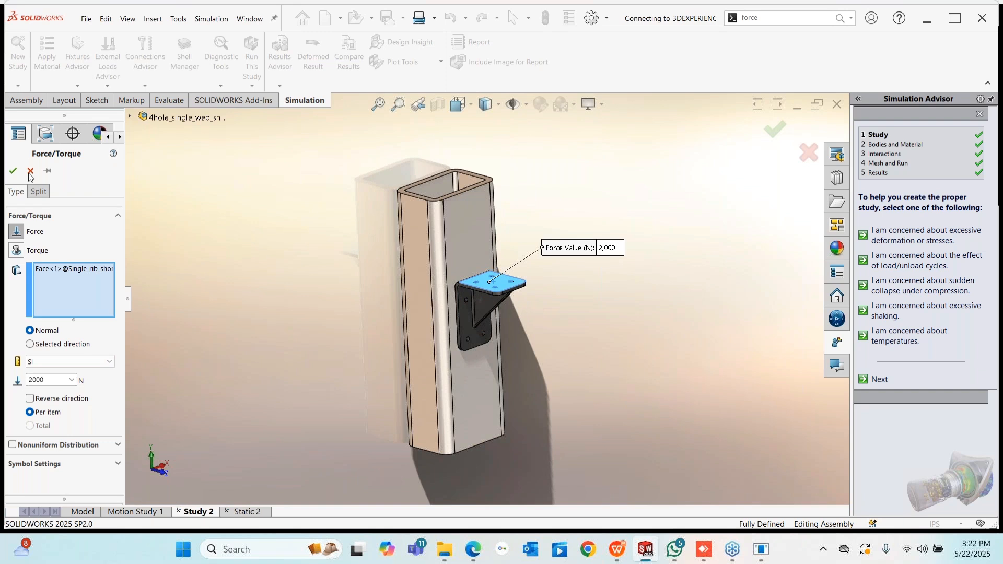
pyautogui.press('Return')
pyautogui.rightClick(35, 437)
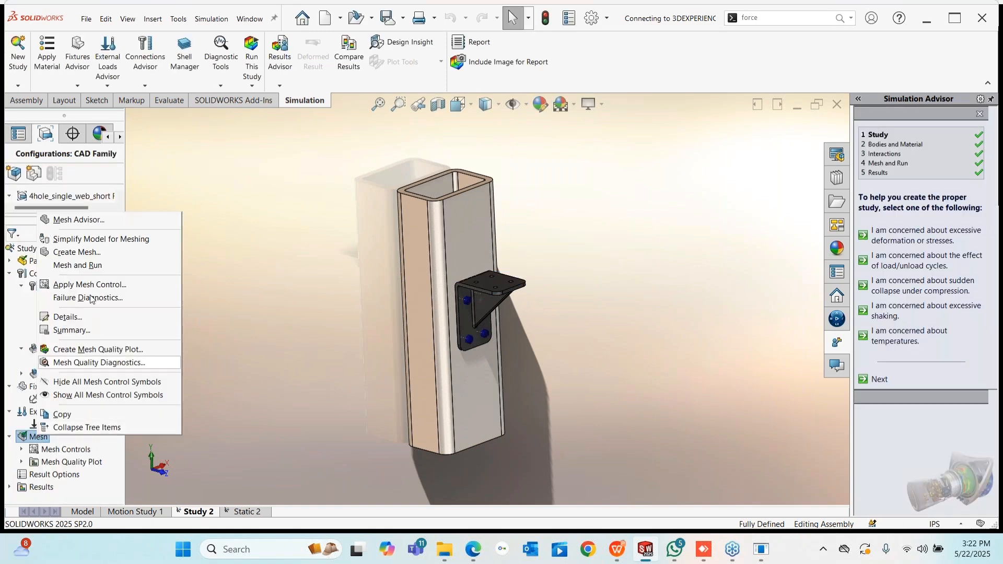
pyautogui.click(81, 253)
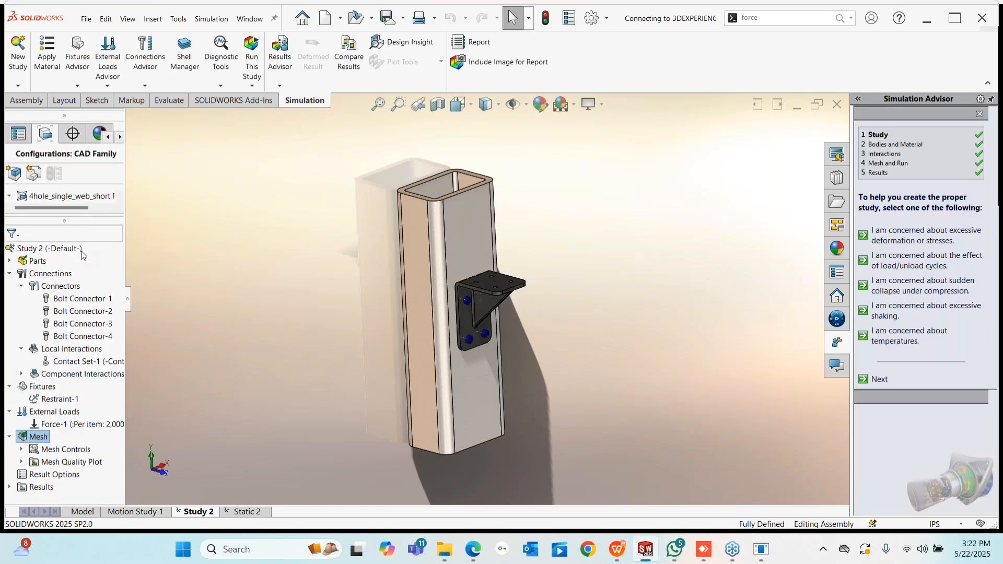
# - Accept deleting old results, remesh the column and bracket, and start solving Study 2
pyautogui.click(559, 254)
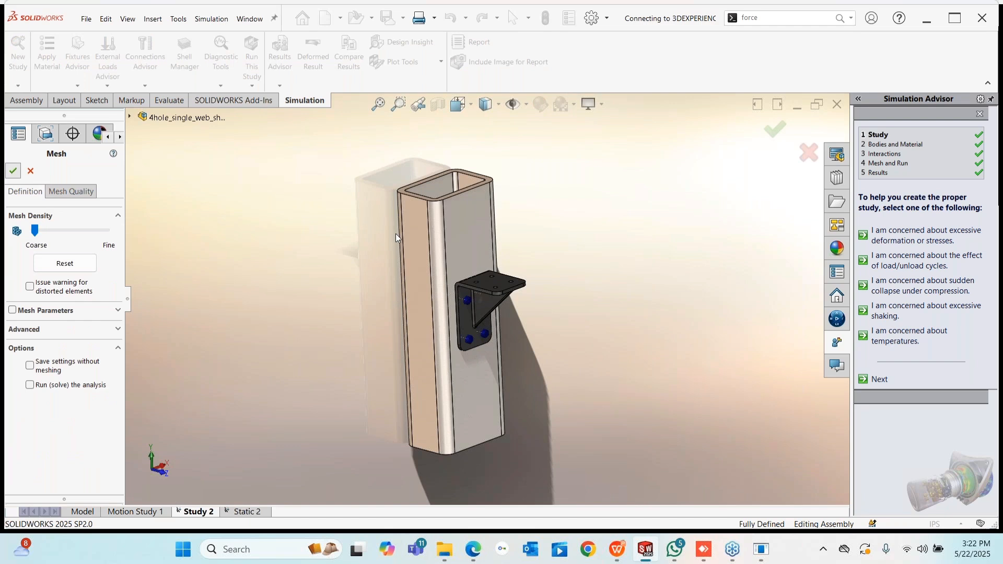
pyautogui.press('Return')
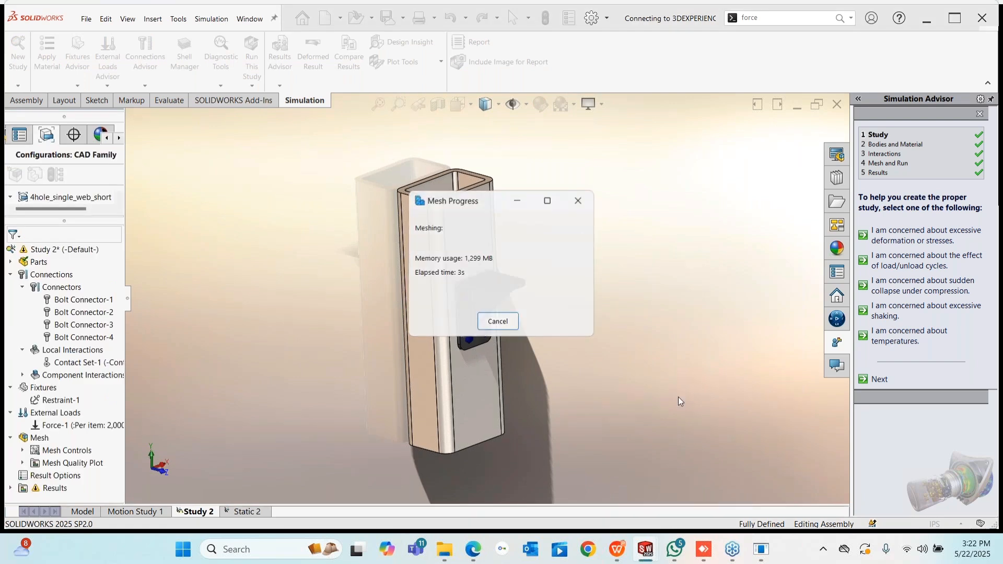
pyautogui.scroll(-4, 529, 300)
pyautogui.moveTo(480, 296); pyautogui.dragTo(284, 234, button='middle')
pyautogui.scroll(4, 284, 234)
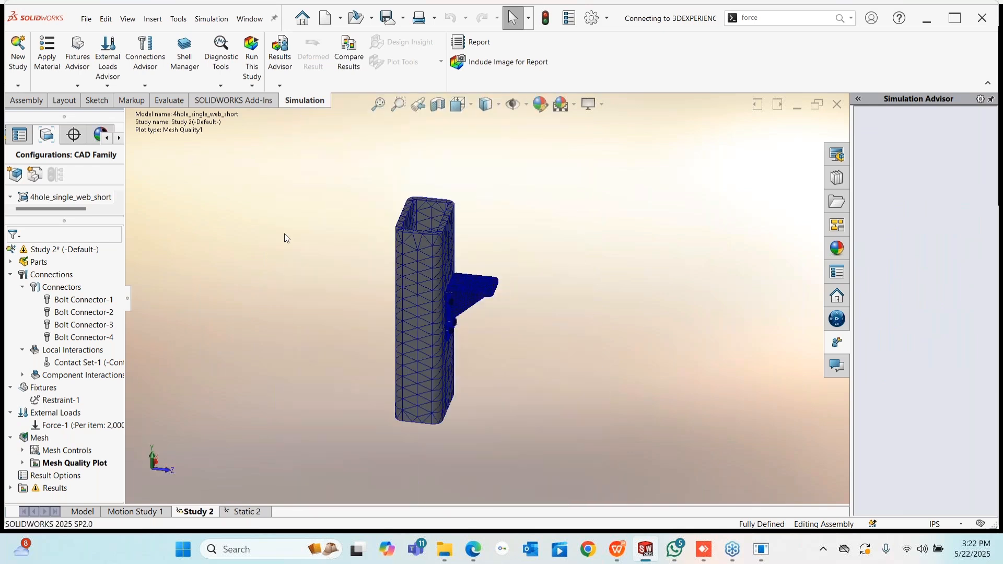
pyautogui.click(251, 58)
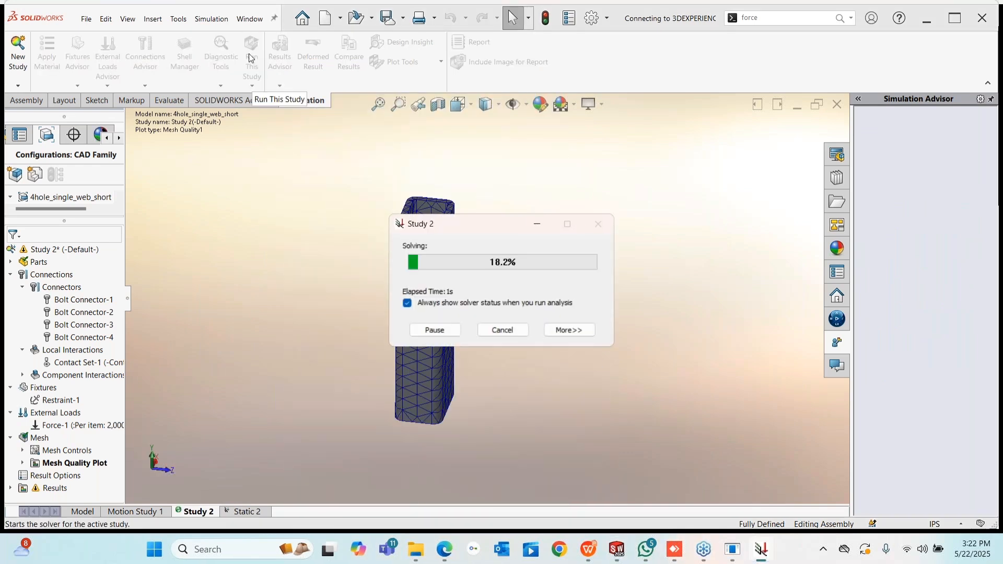
# - Expand the solver progress details and review the convergence graph before closing it
pyautogui.click(570, 330)
pyautogui.moveTo(480, 218); pyautogui.dragTo(491, 123)
pyautogui.click(465, 430)
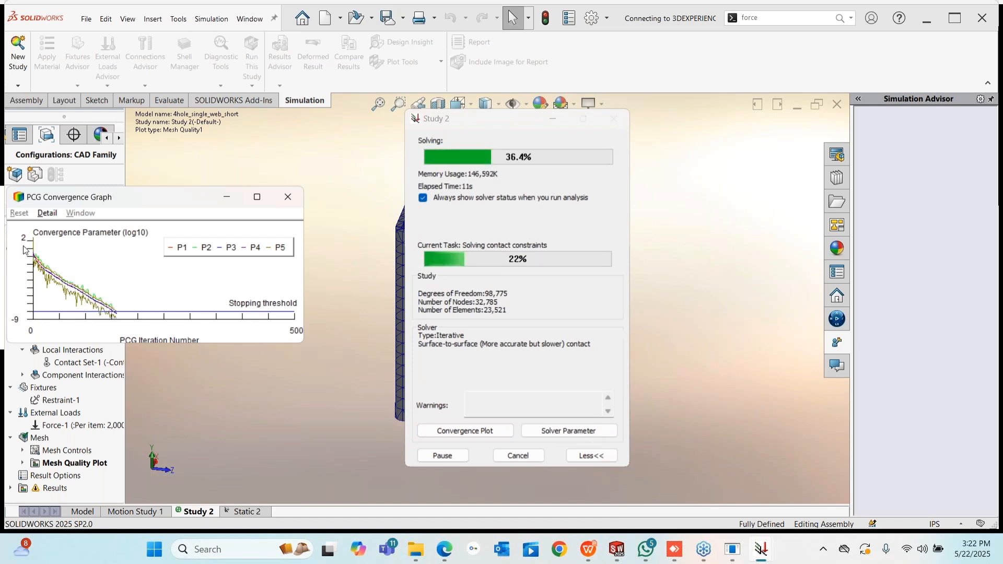
pyautogui.moveTo(164, 198); pyautogui.dragTo(257, 173)
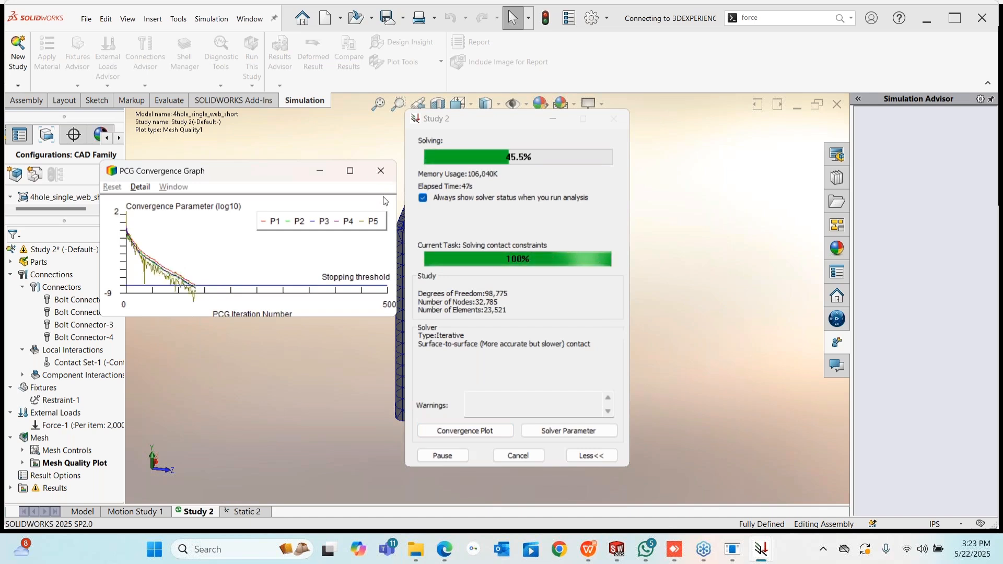
pyautogui.click(380, 172)
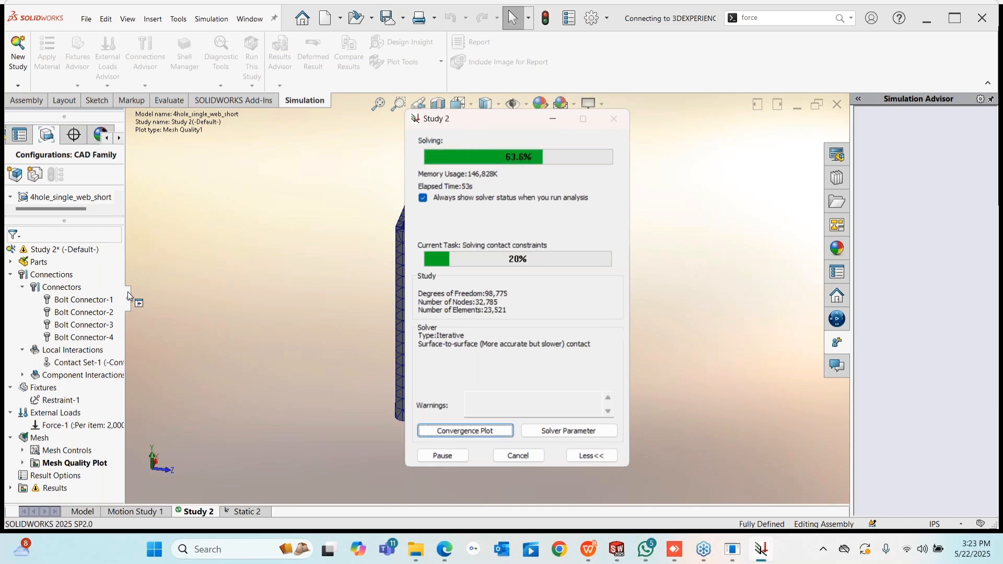
# - Widen the study tree, hide the solver progress window, and bring up the Welcome window
pyautogui.moveTo(129, 295); pyautogui.dragTo(217, 299)
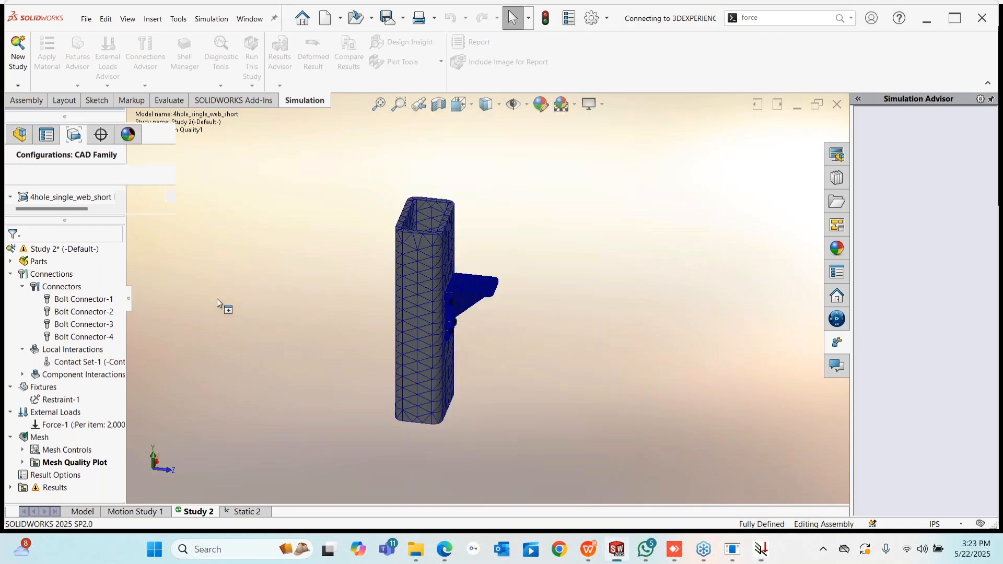
pyautogui.click(761, 552)
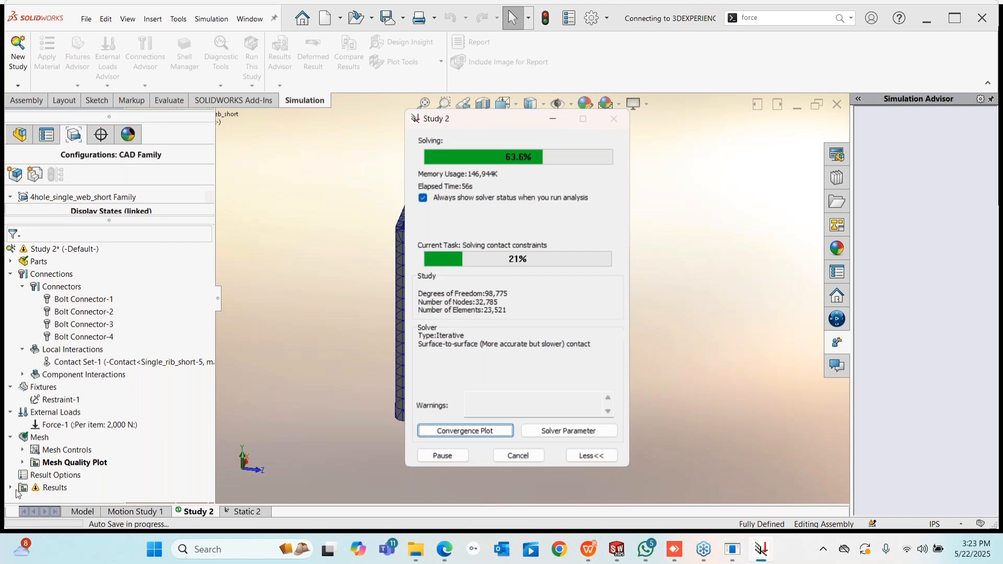
pyautogui.click(770, 558)
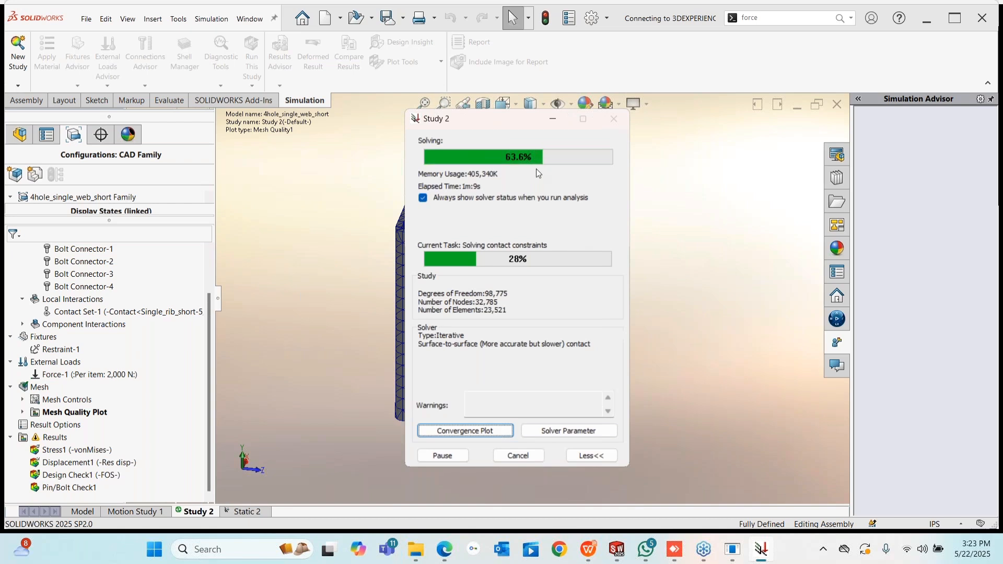
pyautogui.click(239, 262)
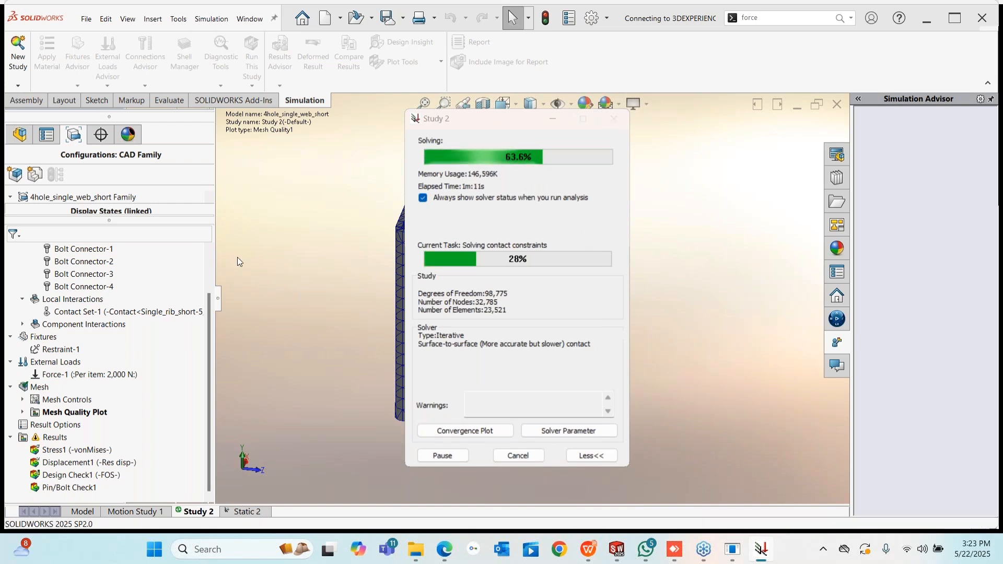
pyautogui.click(760, 558)
pyautogui.click(760, 558)
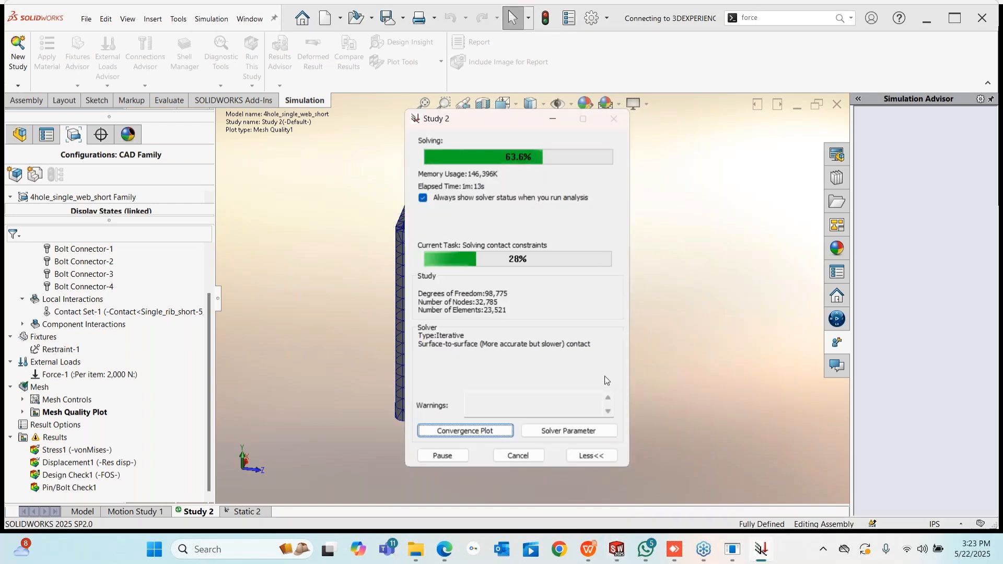
pyautogui.click(716, 248)
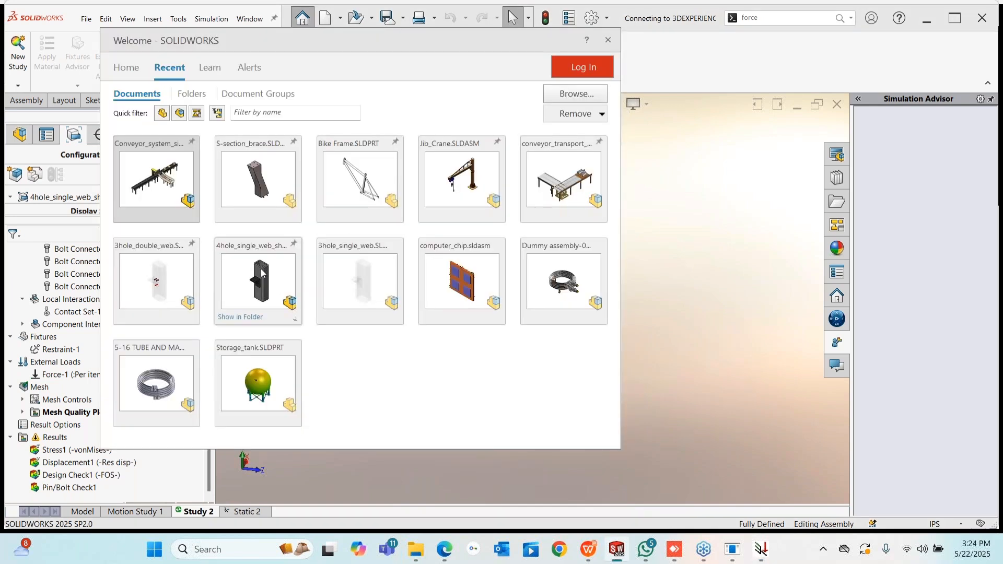
# - Dismiss the Welcome window and bring the 3hole_double_web assembly to the front
pyautogui.click(261, 268)
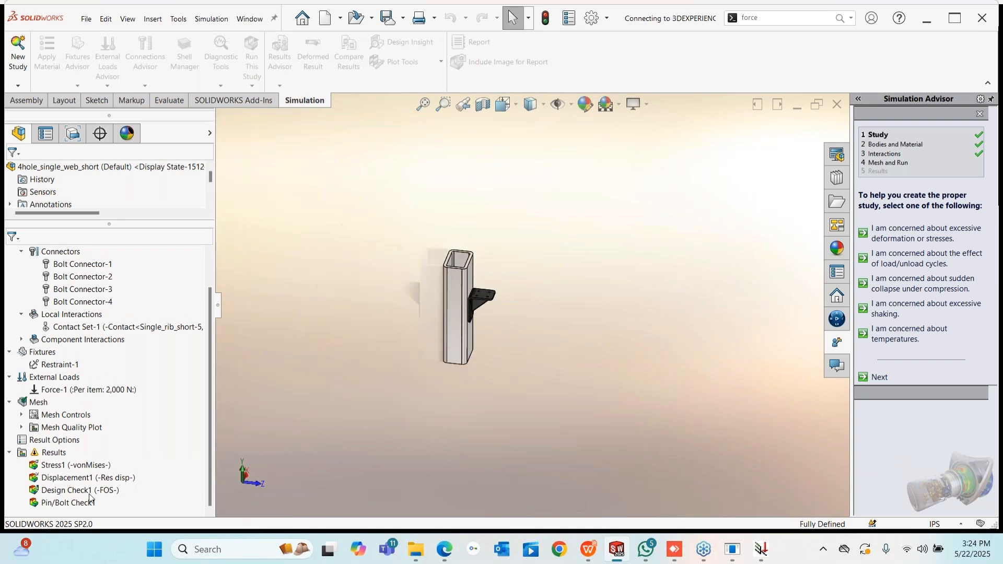
pyautogui.click(798, 104)
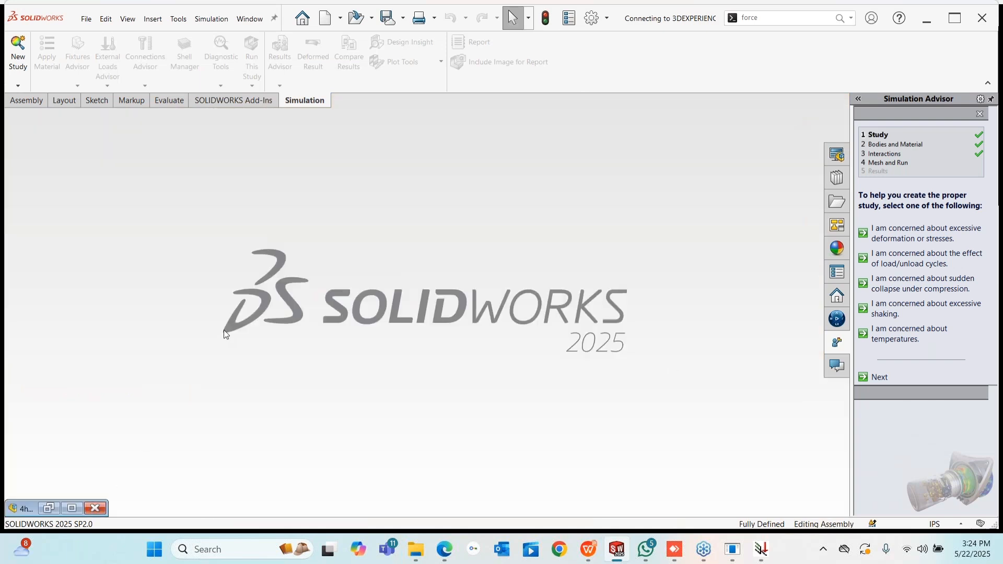
pyautogui.press('r')
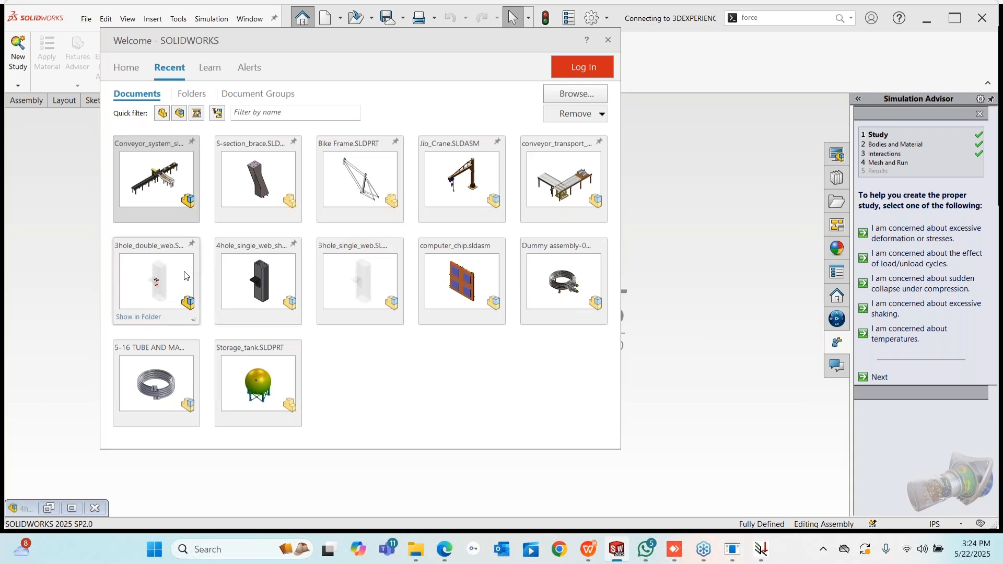
pyautogui.press('Escape')
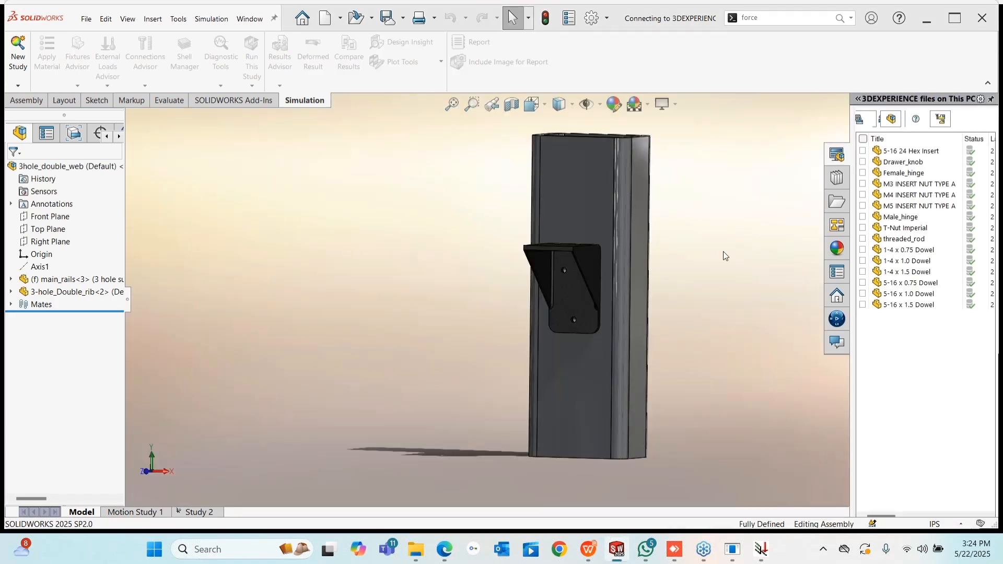
# - Collapse the side task pane and orbit the assembly to view its side and top
pyautogui.moveTo(543, 313); pyautogui.dragTo(611, 295, button='middle')
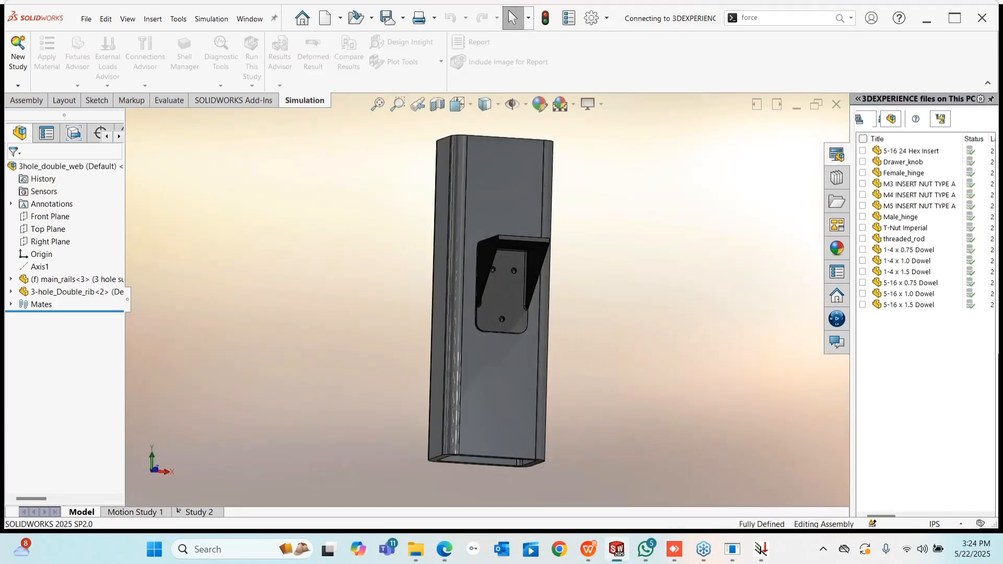
pyautogui.moveTo(851, 372); pyautogui.dragTo(990, 372)
pyautogui.scroll(-1, 534, 232)
pyautogui.moveTo(804, 261); pyautogui.dragTo(770, 320, button='middle')
pyautogui.scroll(2, 770, 320)
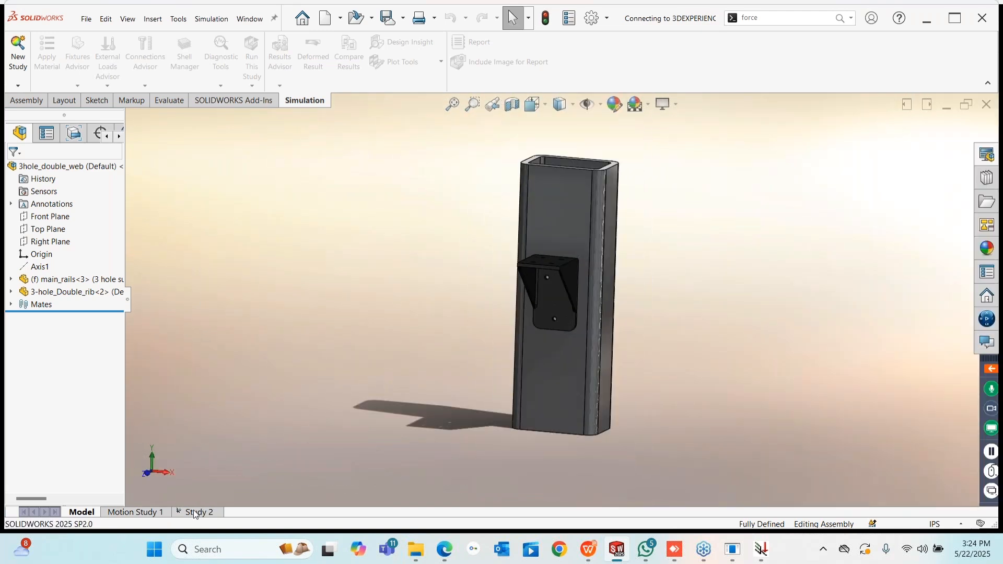
# - Show 3hole_double_web's Pin/Bolt Check1 and review Bolt Connectors 1–3, each below FOS 2
pyautogui.click(194, 512)
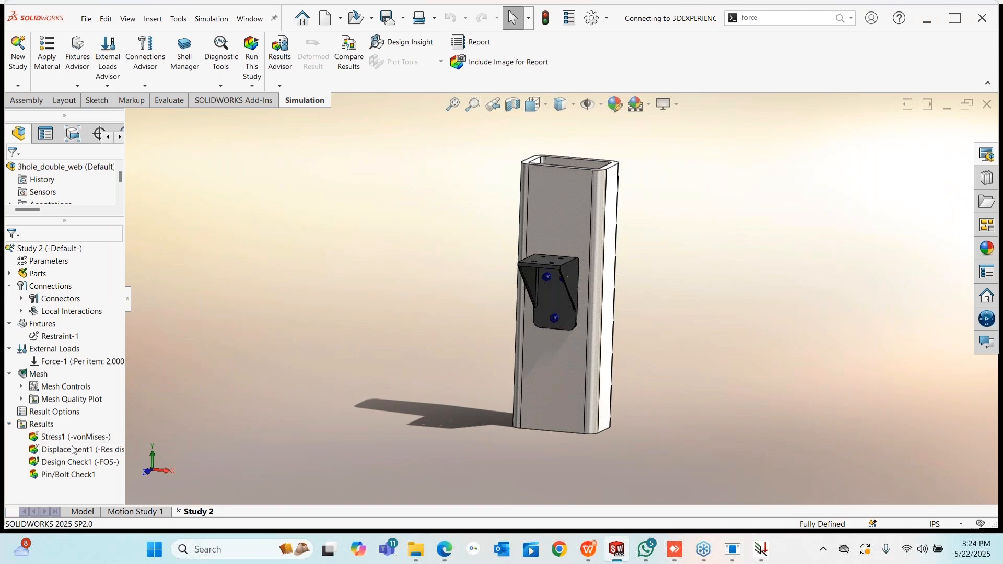
pyautogui.rightClick(62, 477)
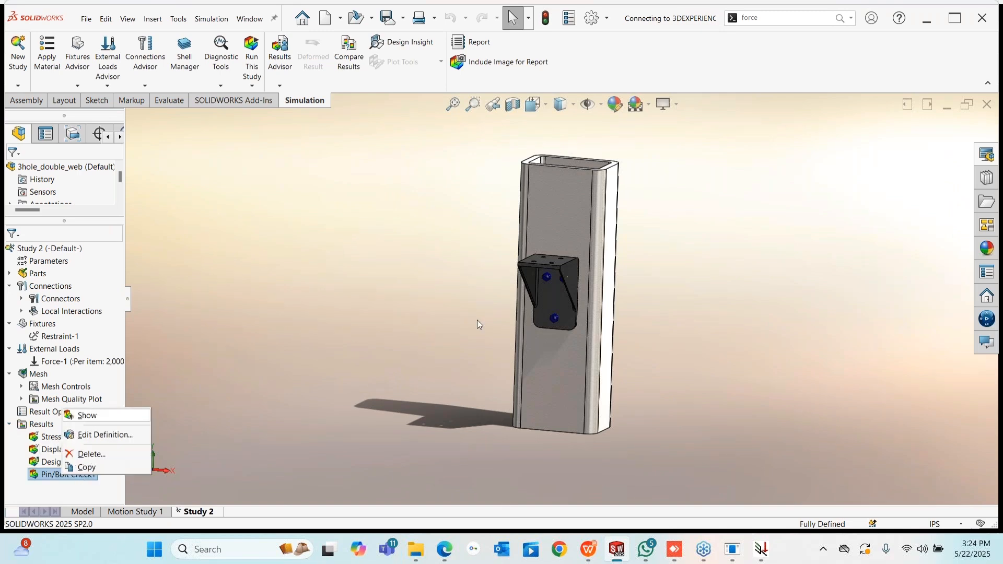
pyautogui.scroll(-2, 579, 288)
pyautogui.moveTo(575, 295); pyautogui.dragTo(649, 329, button='middle')
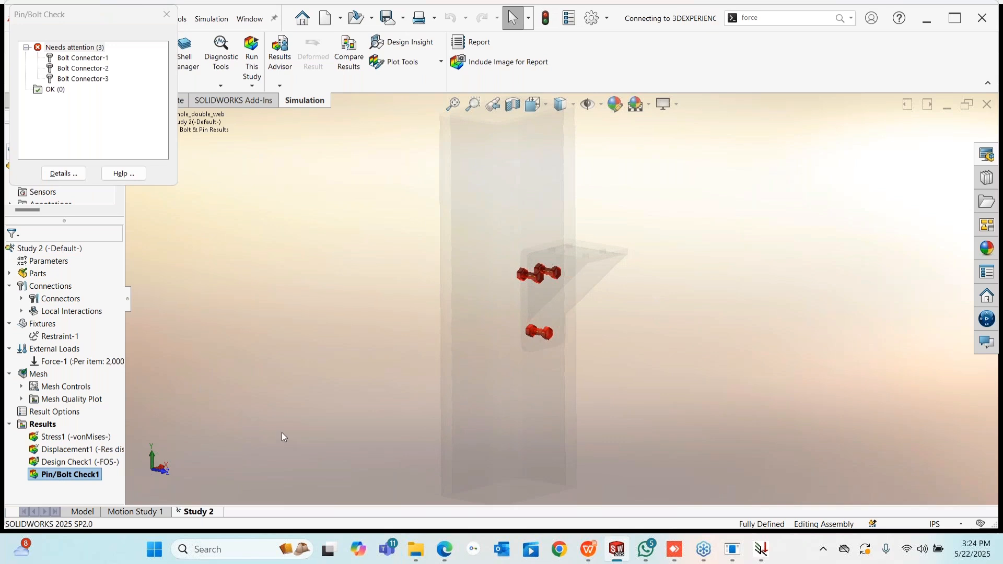
pyautogui.click(68, 58)
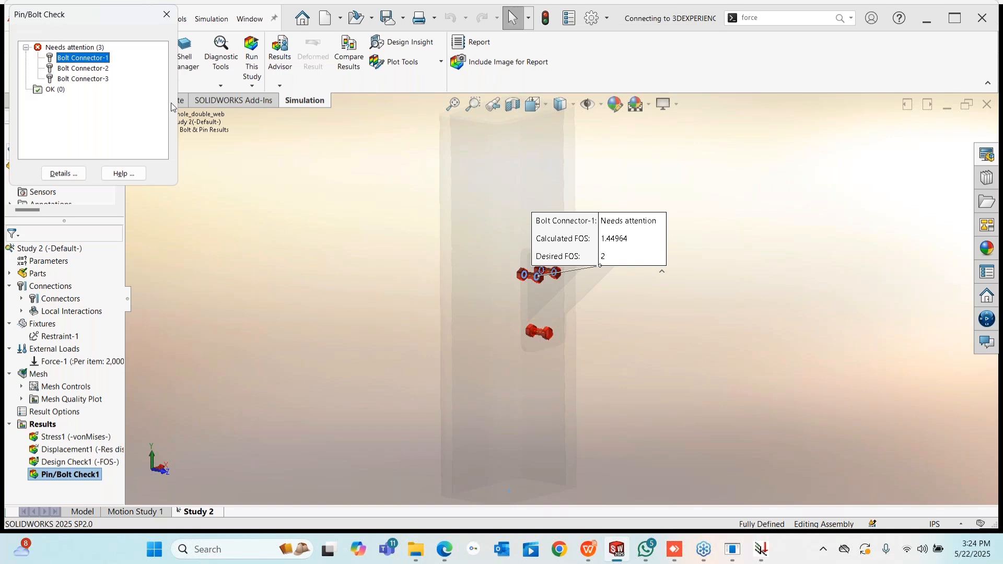
pyautogui.click(74, 61)
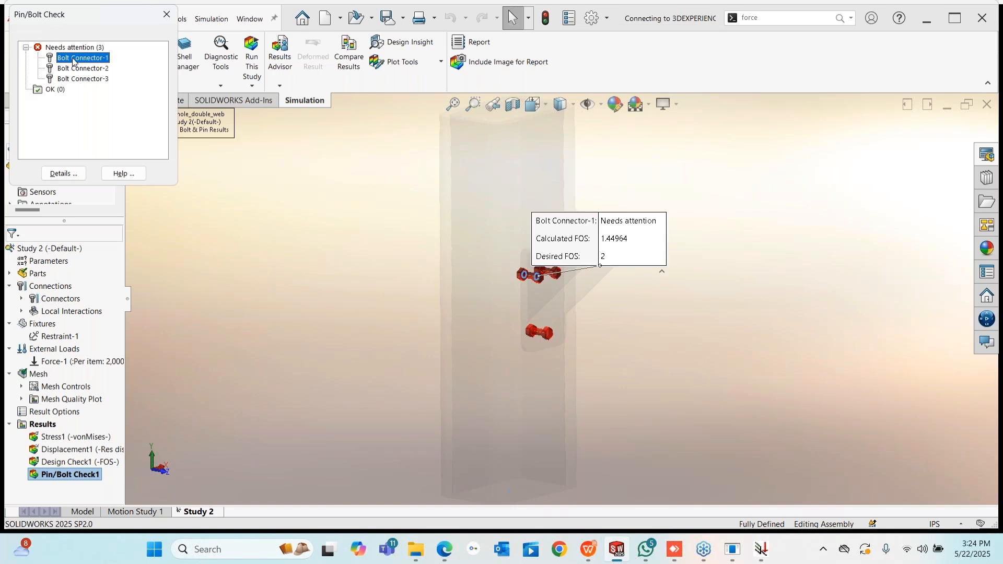
pyautogui.click(75, 69)
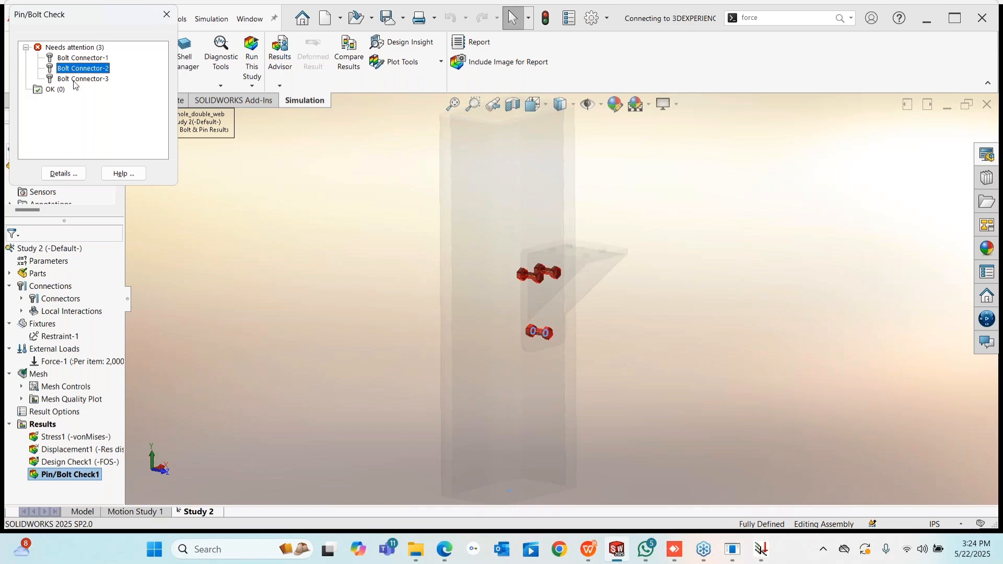
pyautogui.click(75, 80)
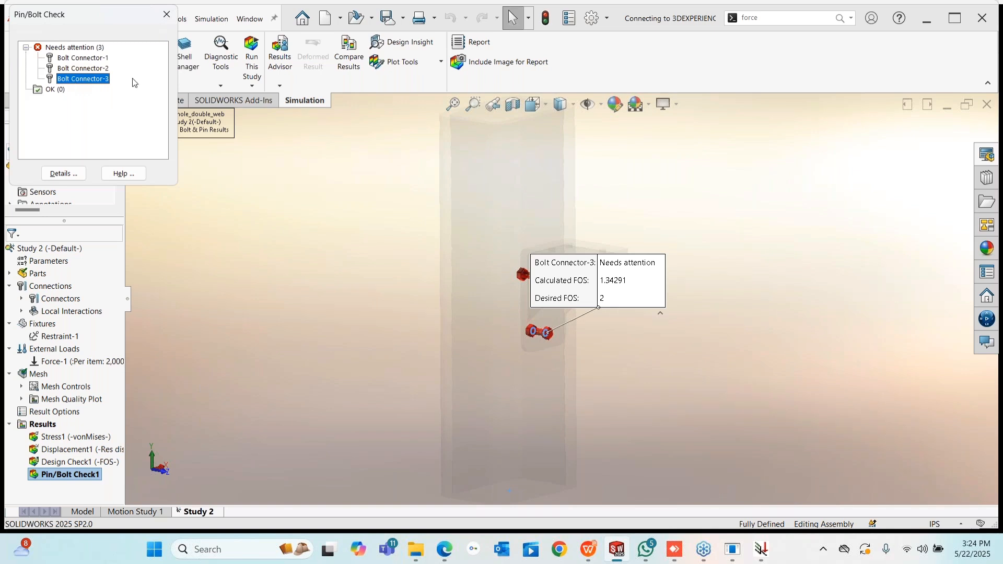
pyautogui.click(173, 18)
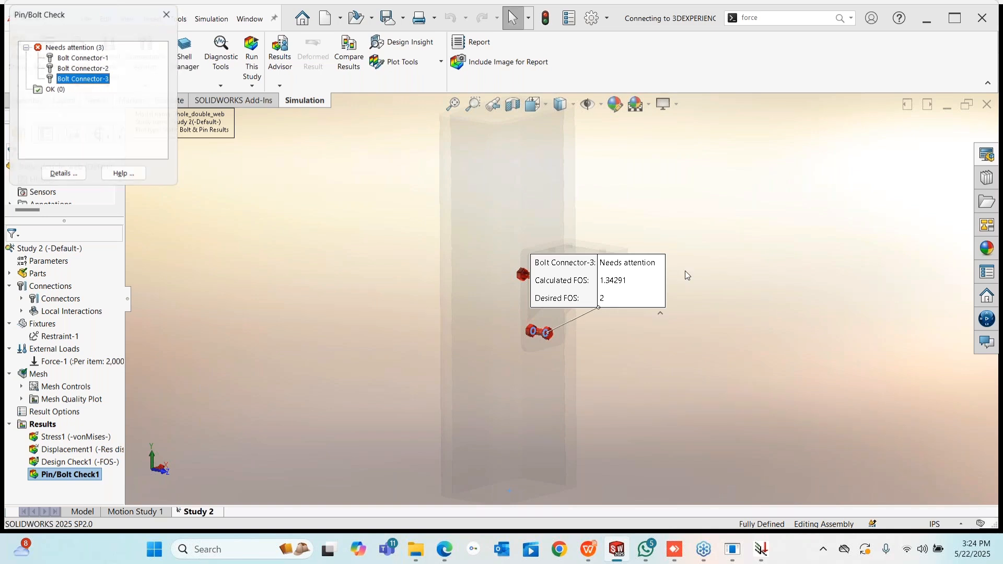
# - Orbit around the bolts, then close 3hole_double_web to return to 4hole_single_web_short
pyautogui.click(761, 553)
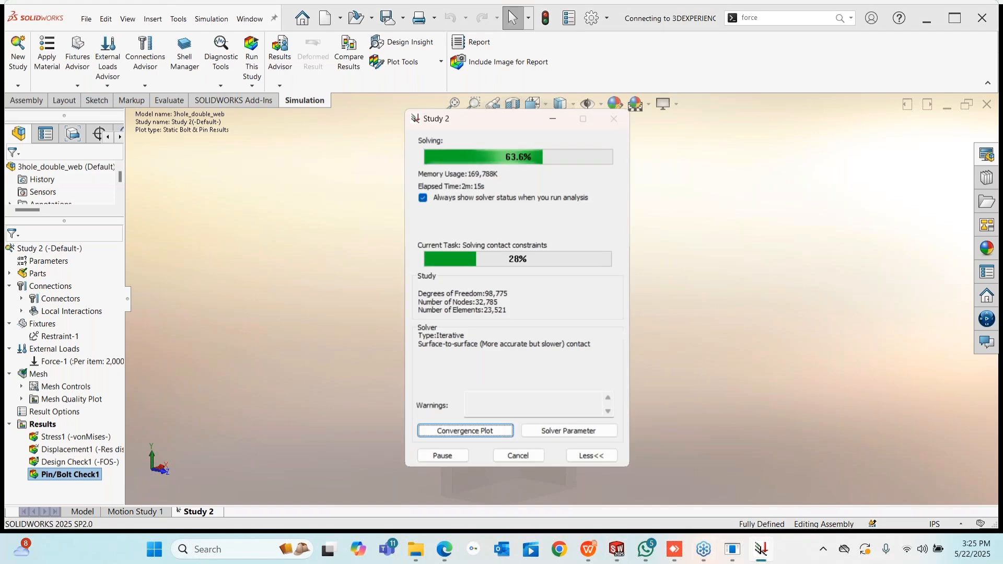
pyautogui.click(742, 385)
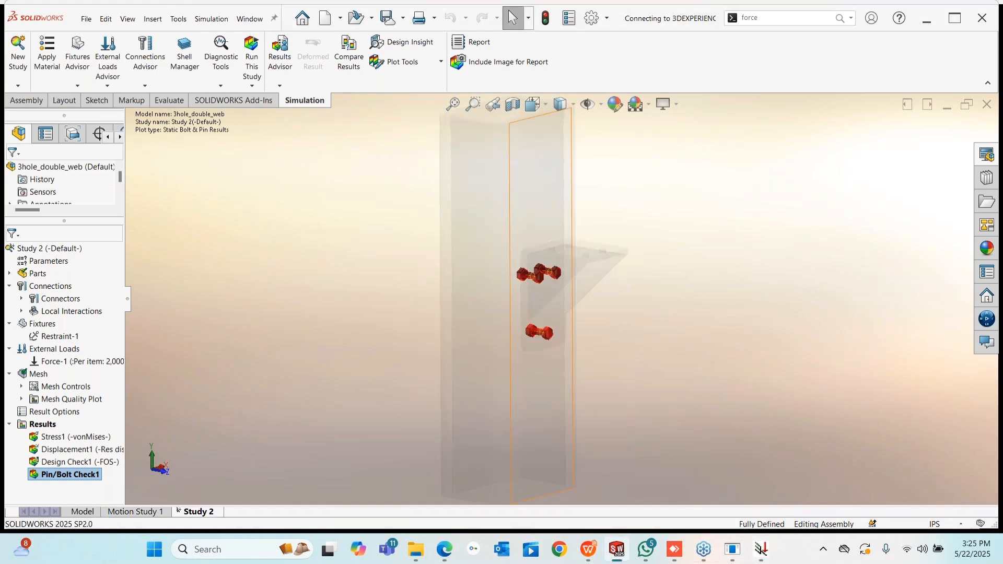
pyautogui.moveTo(568, 317)
pyautogui.mouseDown(button='middle')
pyautogui.moveTo(571, 288)
pyautogui.moveTo(468, 264)
pyautogui.moveTo(609, 264)
pyautogui.moveTo(564, 303)
pyautogui.mouseUp(button='middle')
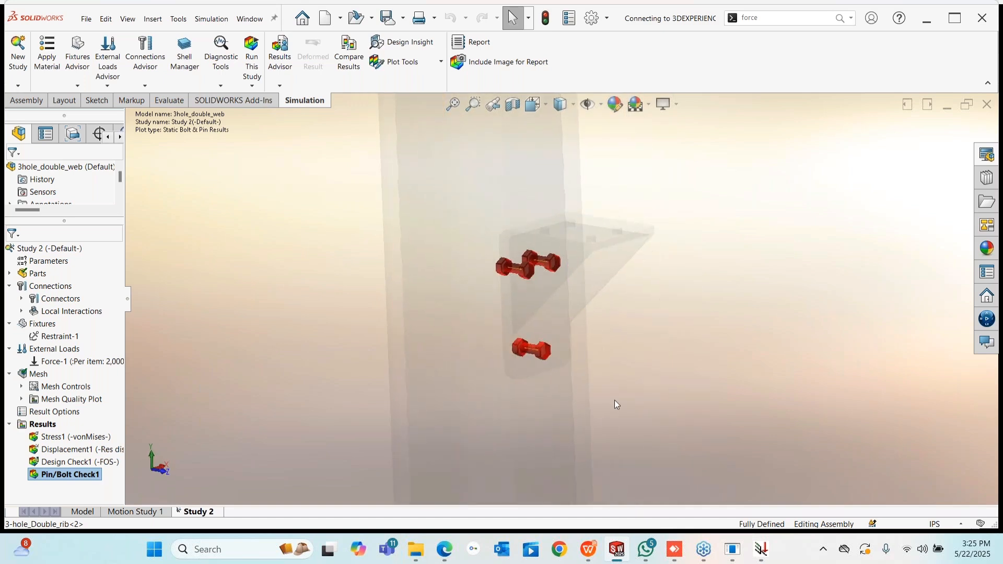
pyautogui.moveTo(412, 319); pyautogui.dragTo(460, 314, button='middle')
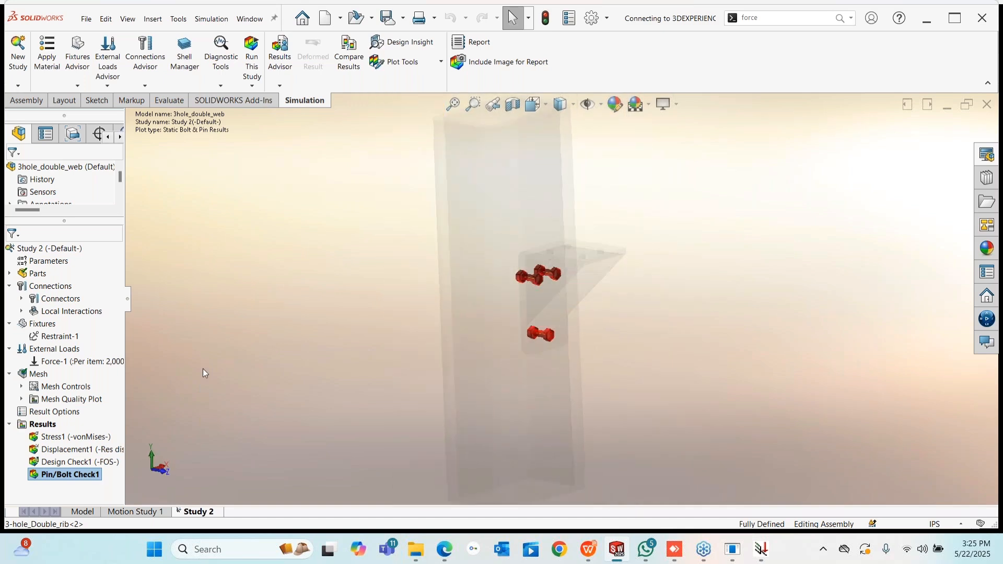
pyautogui.moveTo(612, 297); pyautogui.dragTo(524, 257, button='middle')
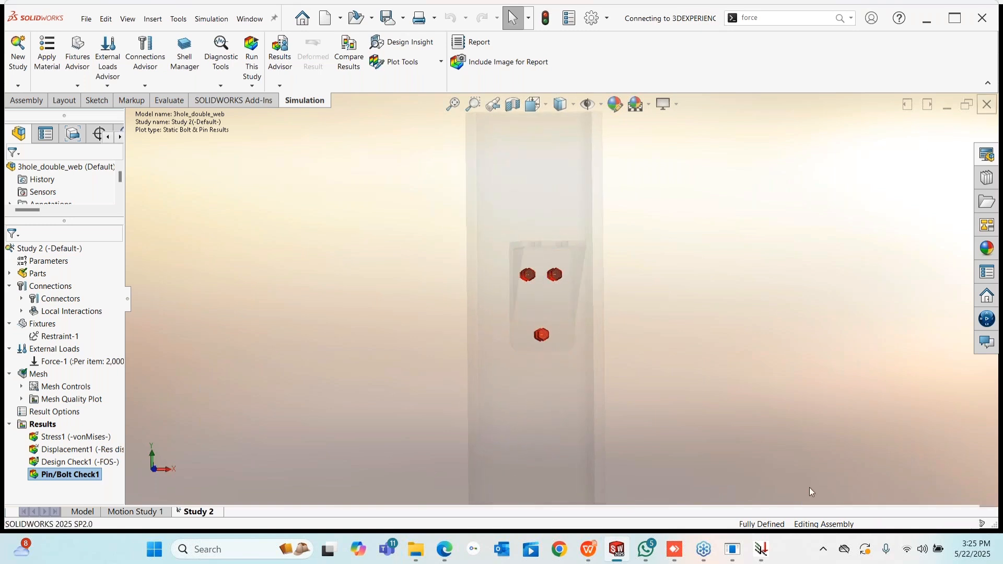
pyautogui.click(990, 106)
pyautogui.scroll(-3, 522, 298)
pyautogui.moveTo(632, 314); pyautogui.dragTo(520, 262, button='middle')
pyautogui.scroll(-5, 521, 262)
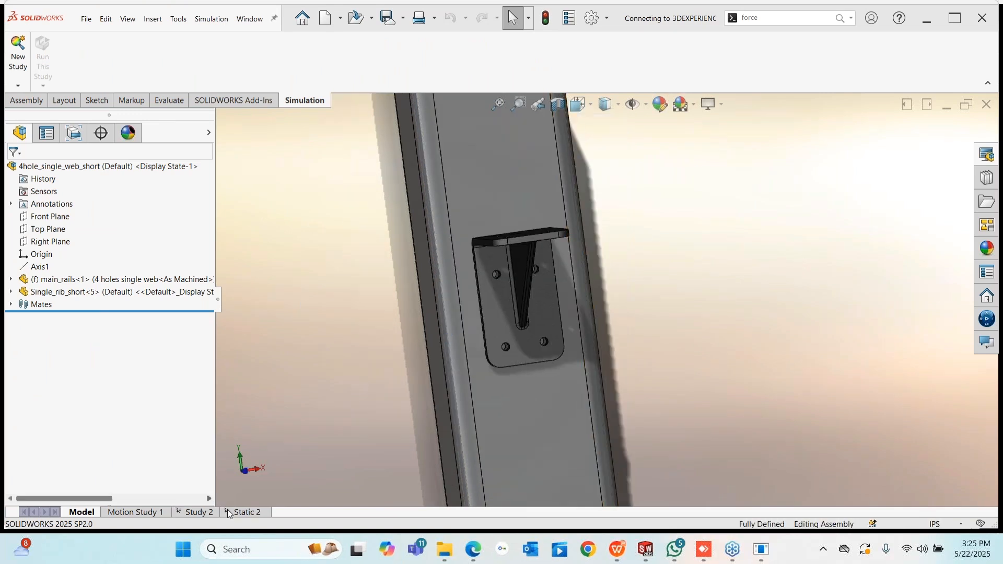
# - Show Study 2's Pin/Bolt Check1 plot and review Bolt Connectors 1–4 against FOS 2
pyautogui.click(196, 513)
pyautogui.rightClick(64, 476)
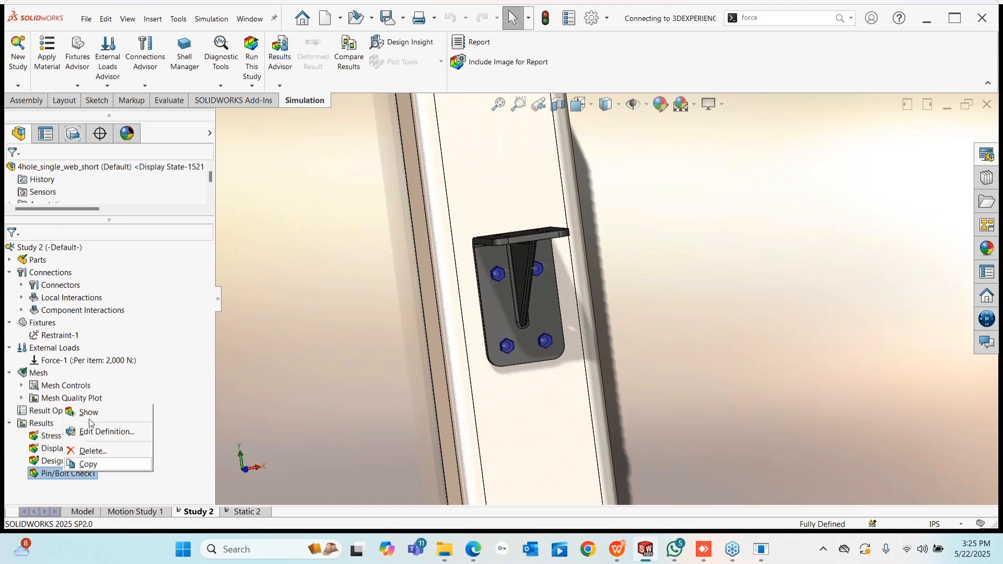
pyautogui.click(92, 415)
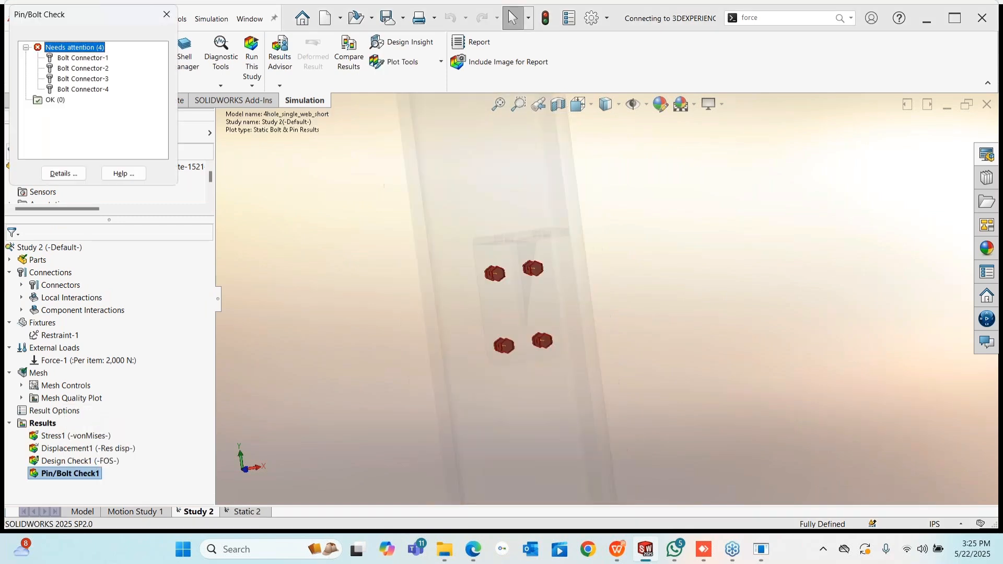
pyautogui.moveTo(514, 313); pyautogui.dragTo(643, 311, button='middle')
pyautogui.click(90, 60)
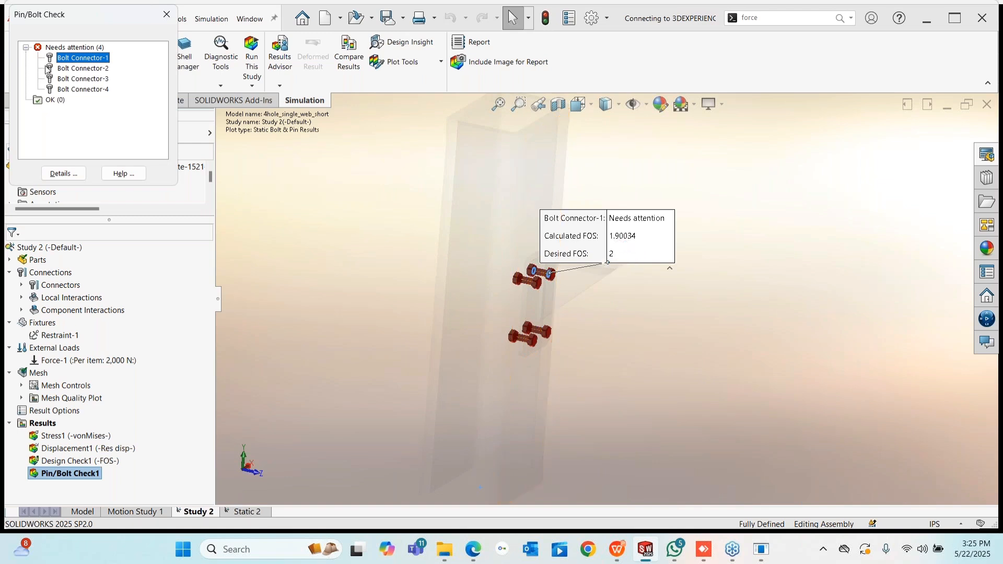
pyautogui.click(83, 68)
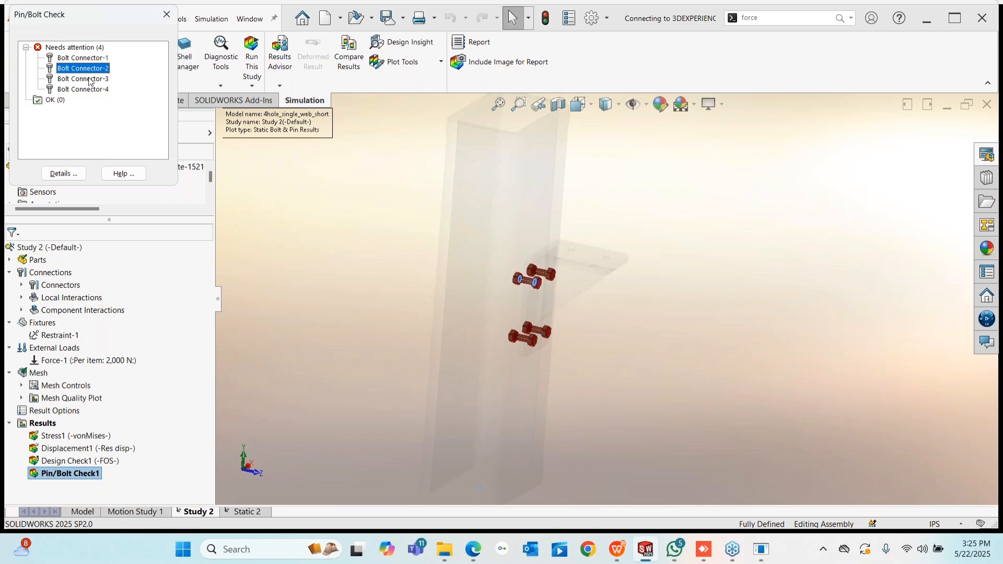
pyautogui.click(89, 79)
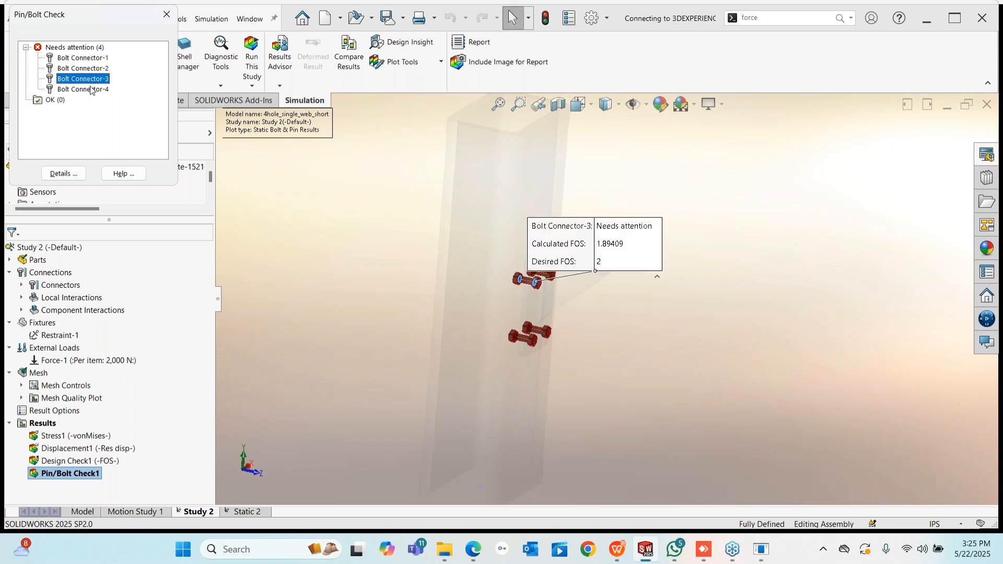
pyautogui.click(92, 90)
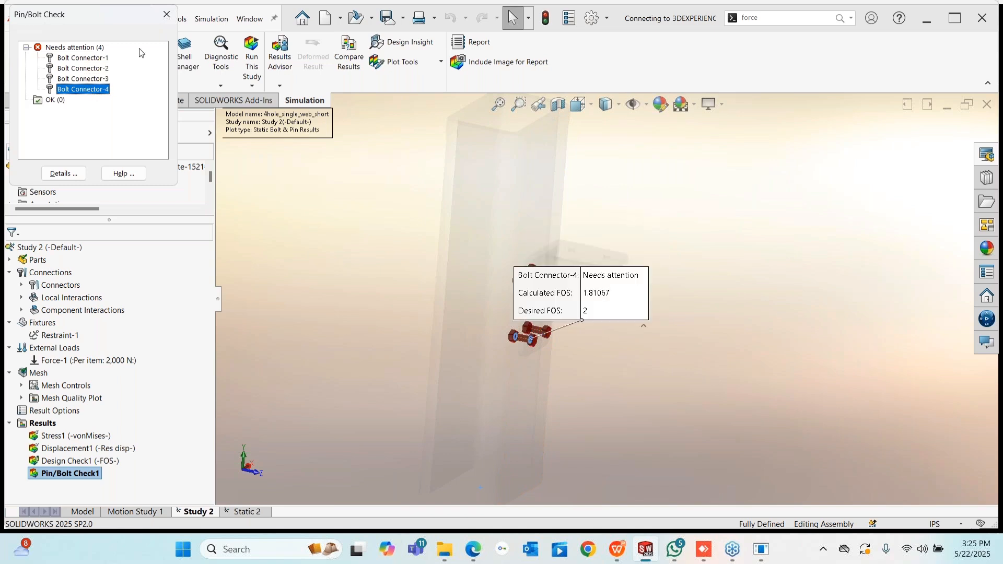
pyautogui.click(167, 14)
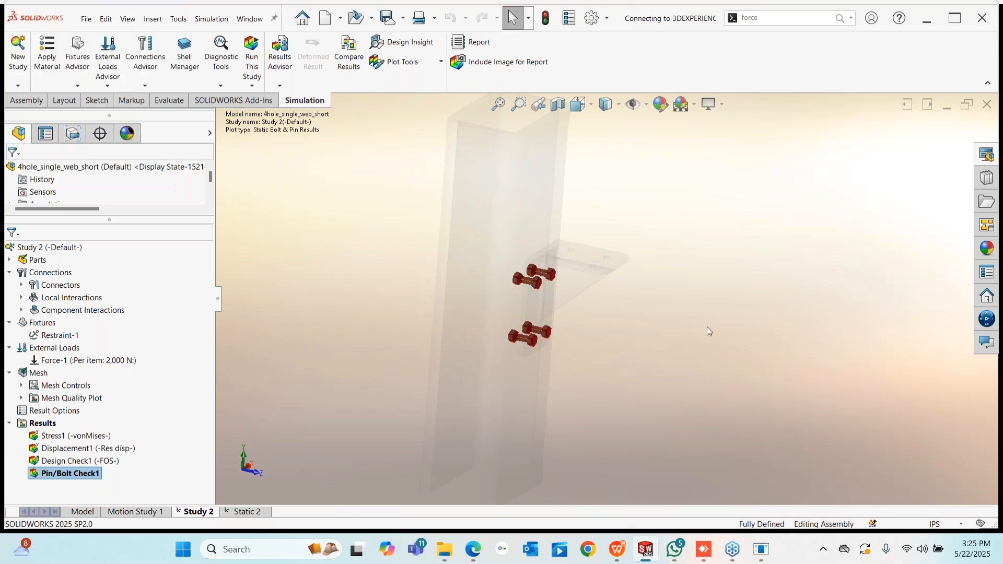
# - Turn to a near-front view and select the Design Check1 factor-of-safety result
pyautogui.moveTo(707, 328)
pyautogui.mouseDown(button='middle')
pyautogui.moveTo(625, 283)
pyautogui.moveTo(666, 334)
pyautogui.moveTo(701, 343)
pyautogui.mouseUp(button='middle')
pyautogui.scroll(-4, 525, 259)
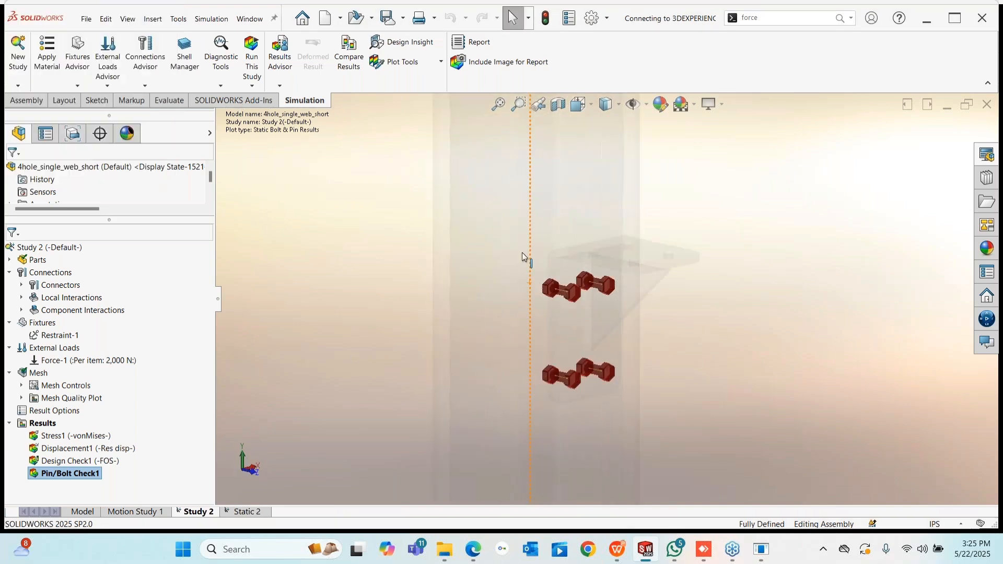
pyautogui.scroll(4, 626, 350)
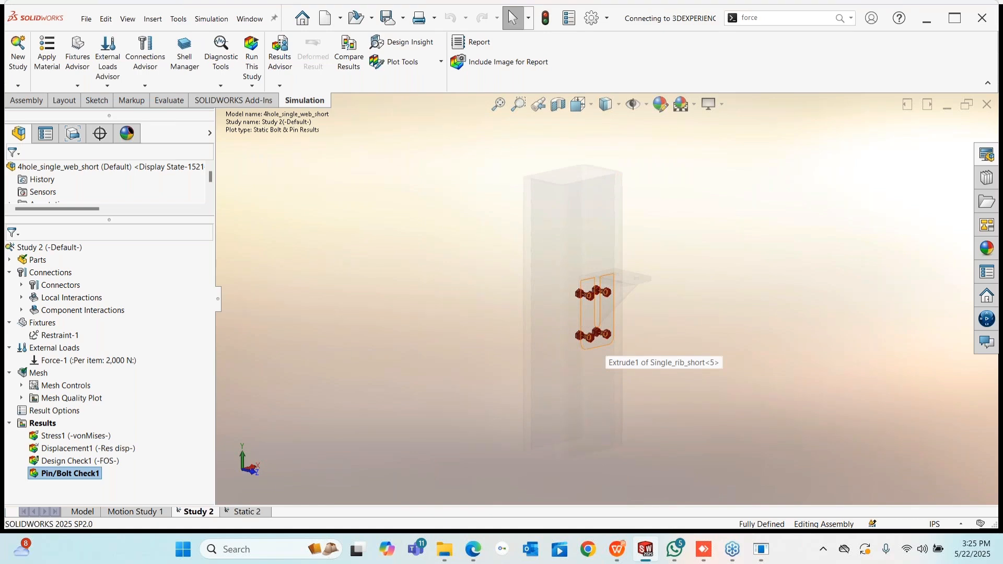
pyautogui.click(64, 462)
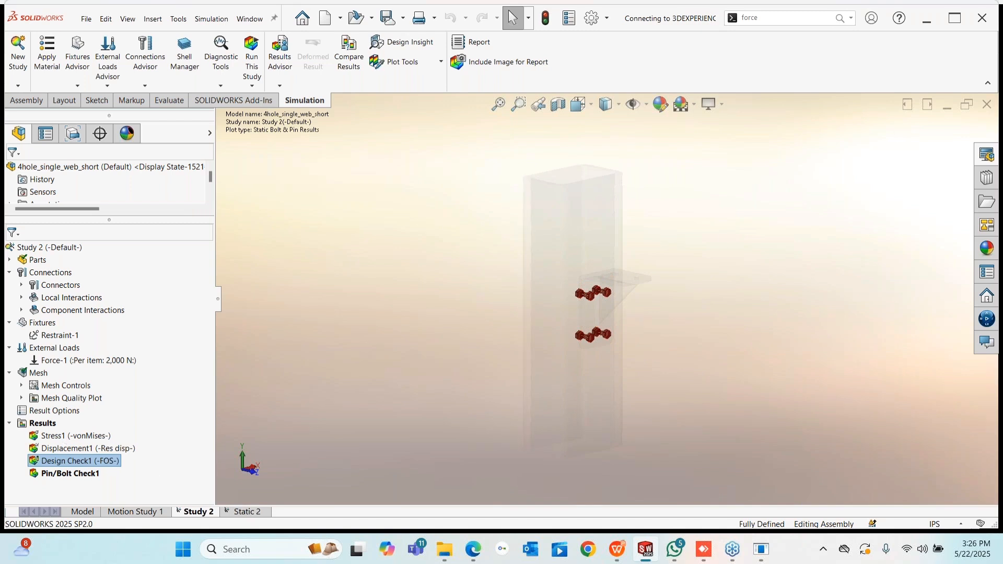
pyautogui.scroll(2, 610, 312)
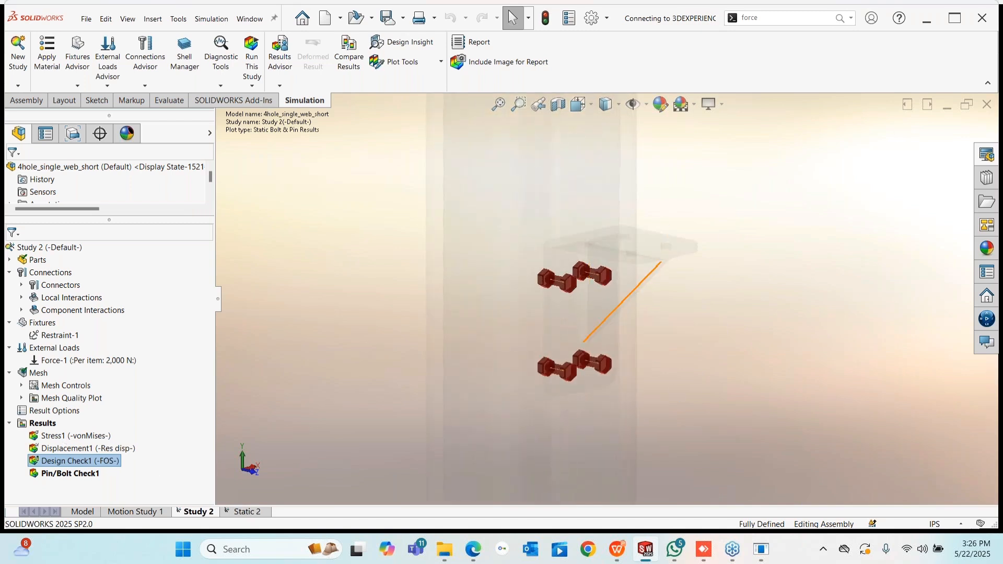
pyautogui.scroll(-1, 642, 385)
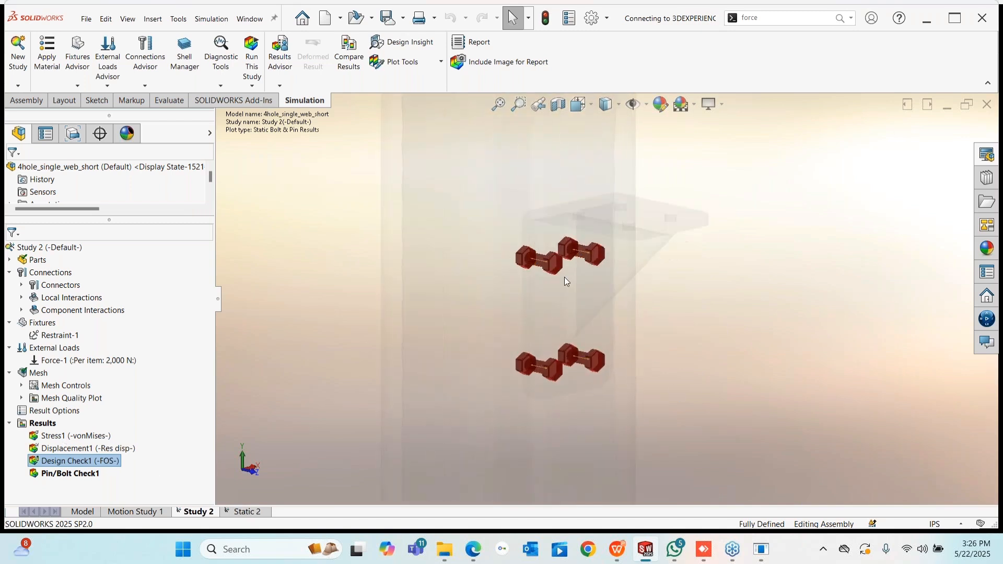
# - Display the Stress1 von Mises plot (0–60 MPa) and inspect the bracket from below the flange
pyautogui.doubleClick(63, 437)
pyautogui.scroll(5, 646, 323)
pyautogui.moveTo(653, 328); pyautogui.dragTo(660, 294, button='middle')
pyautogui.scroll(-4, 660, 294)
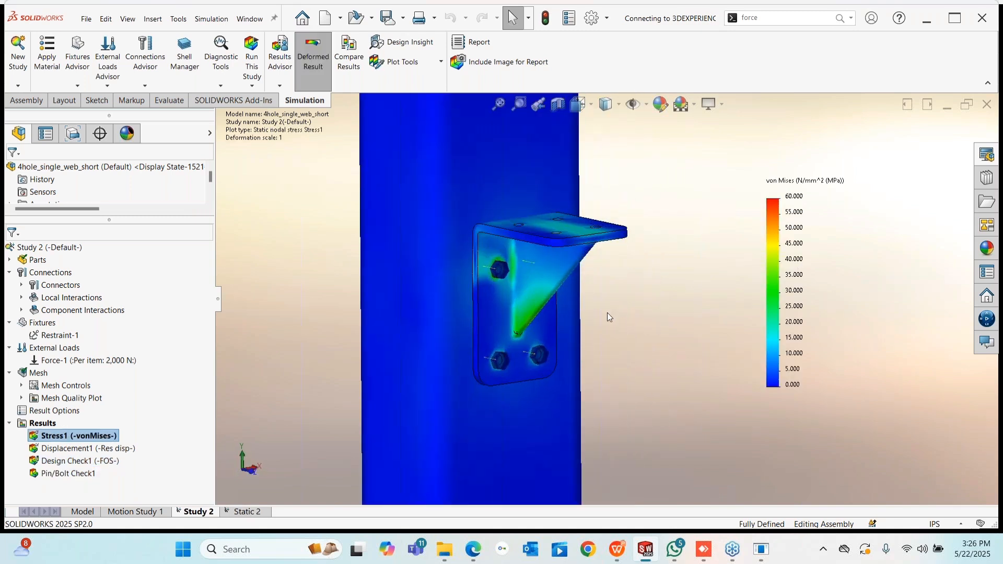
pyautogui.moveTo(607, 317)
pyautogui.mouseDown(button='middle')
pyautogui.moveTo(544, 313)
pyautogui.moveTo(599, 305)
pyautogui.moveTo(592, 310)
pyautogui.mouseUp(button='middle')
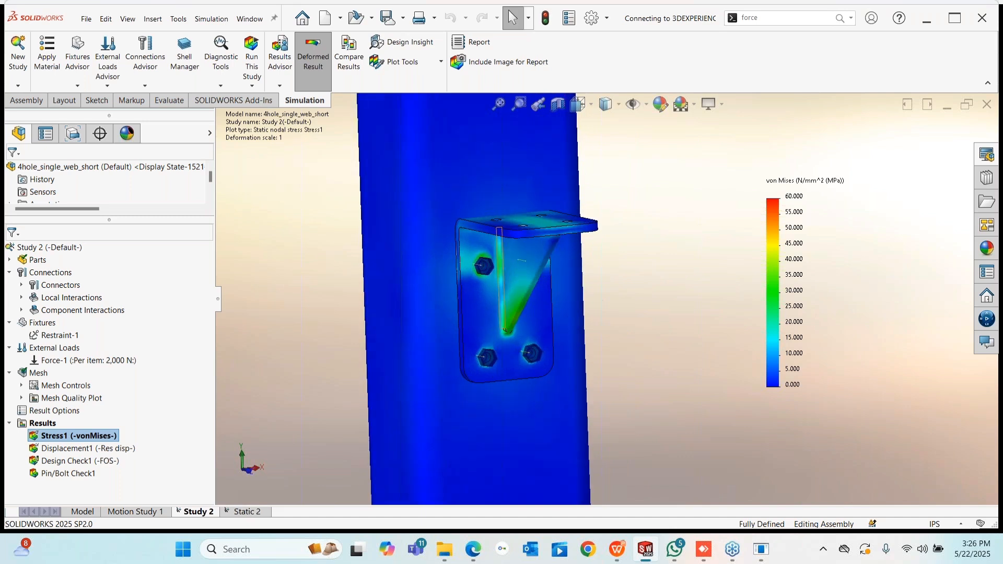
pyautogui.scroll(-4, 512, 281)
pyautogui.moveTo(512, 281); pyautogui.dragTo(442, 256, button='middle')
pyautogui.scroll(-5, 582, 252)
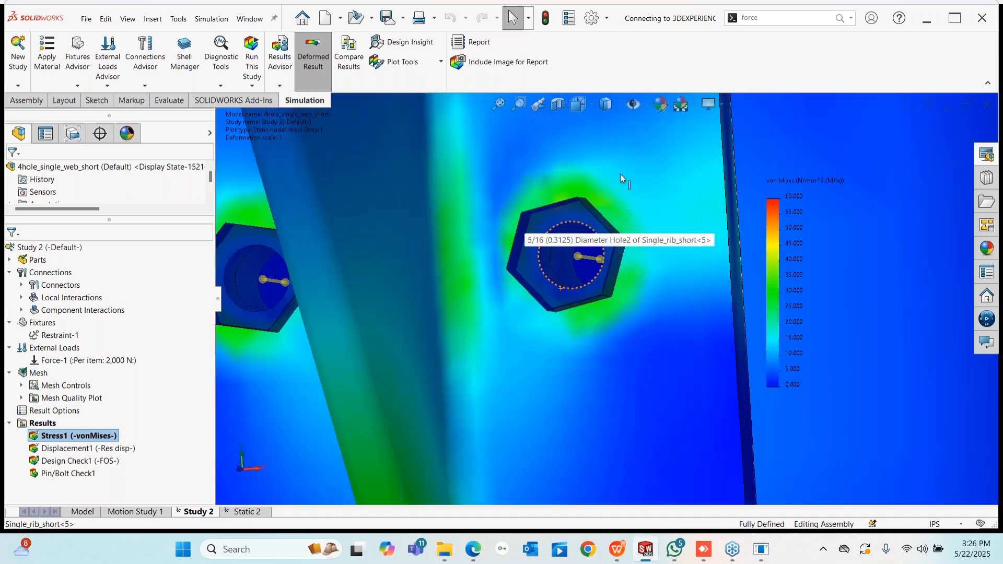
pyautogui.scroll(3, 500, 271)
pyautogui.moveTo(506, 248); pyautogui.dragTo(530, 258, button='middle')
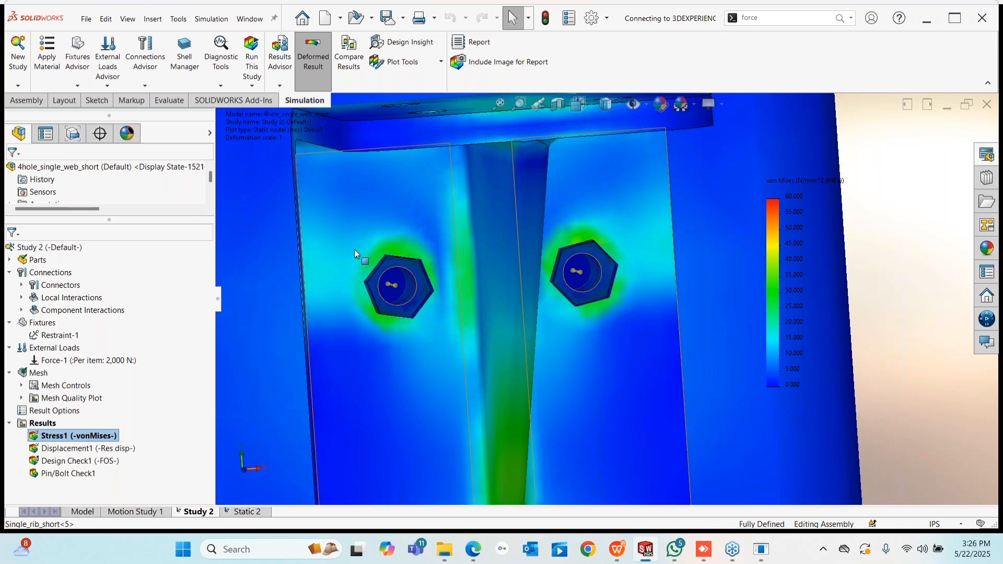
# - Examine stress on the rib's side face and mounting plate, ending on a side view
pyautogui.moveTo(344, 250); pyautogui.dragTo(396, 250, button='middle')
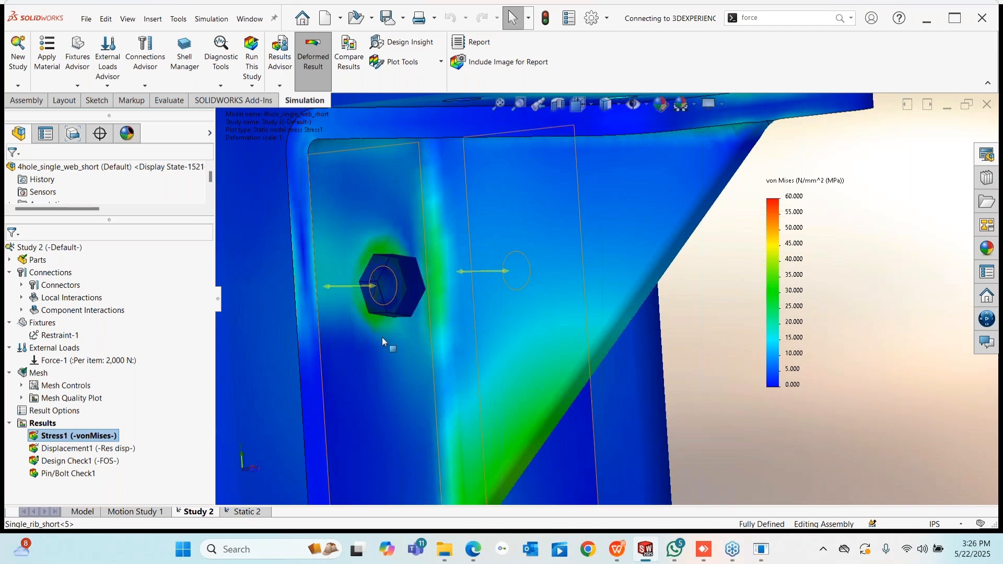
pyautogui.scroll(4, 382, 338)
pyautogui.scroll(-5, 503, 453)
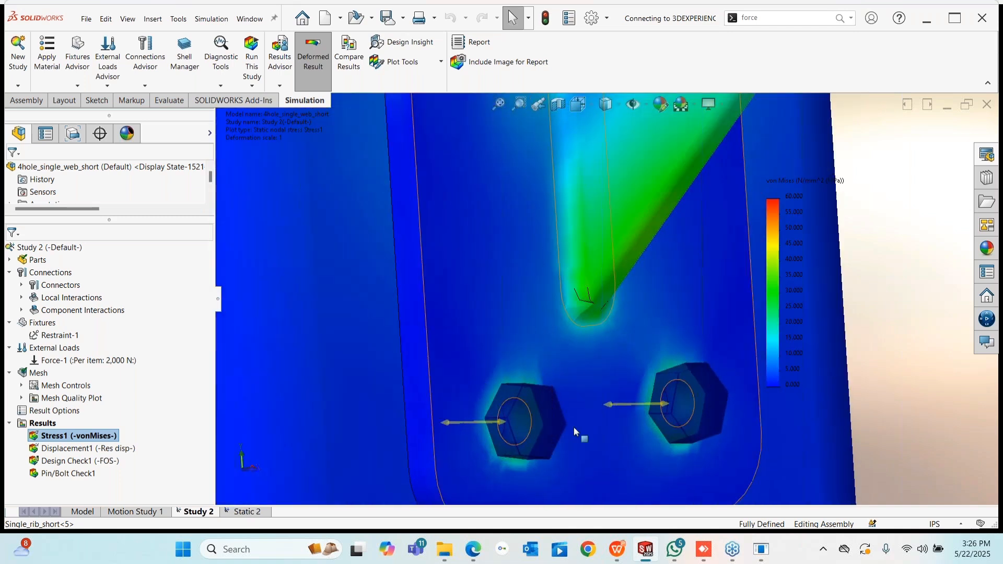
pyautogui.scroll(5, 615, 374)
pyautogui.scroll(-2, 660, 327)
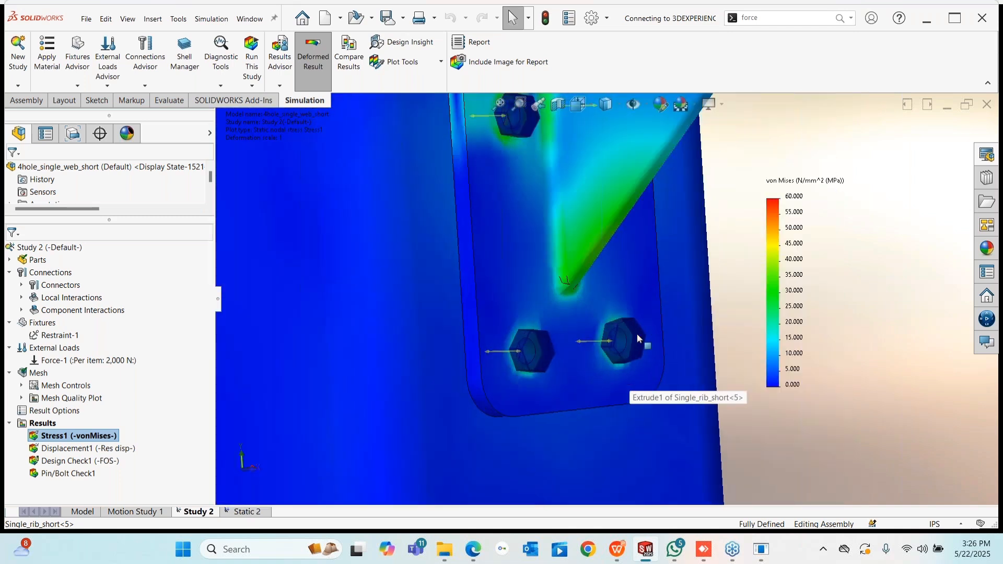
pyautogui.moveTo(637, 334); pyautogui.dragTo(590, 347, button='middle')
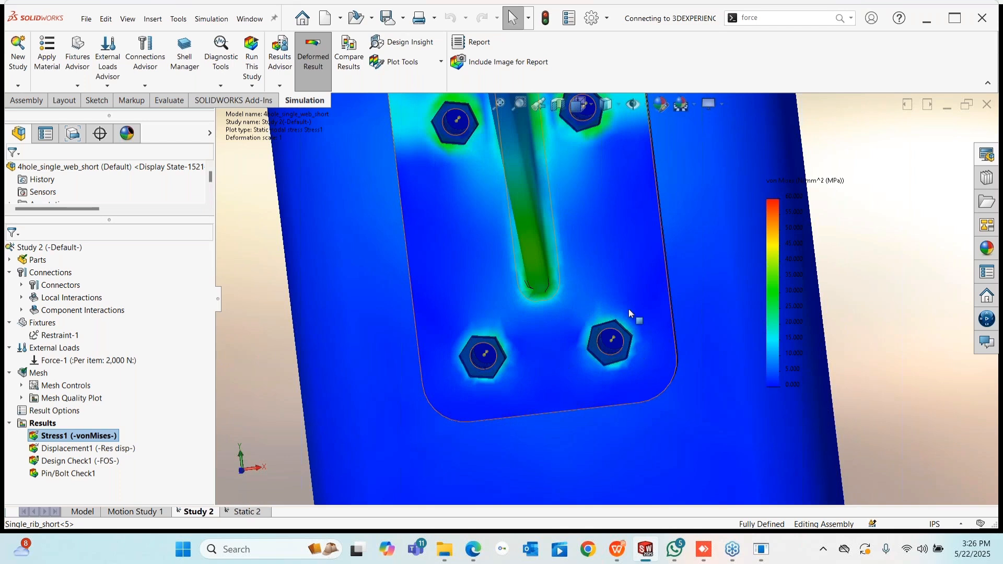
pyautogui.scroll(6, 589, 306)
pyautogui.moveTo(593, 308); pyautogui.dragTo(692, 326, button='middle')
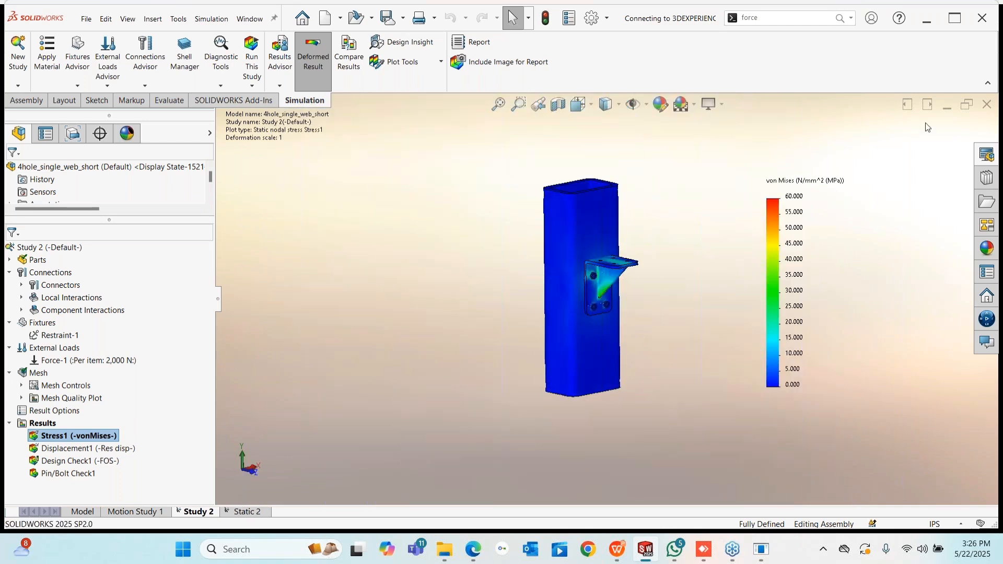
# - Close the bracket without saving, open S-section_brace from Recent, and collapse the 3DEXPERIENCE pane
pyautogui.click(986, 104)
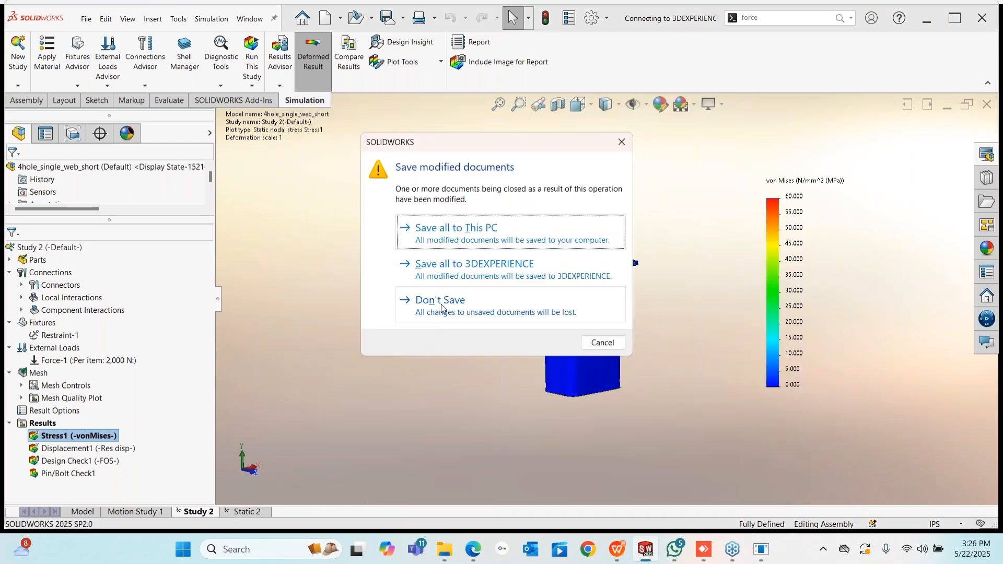
pyautogui.click(441, 308)
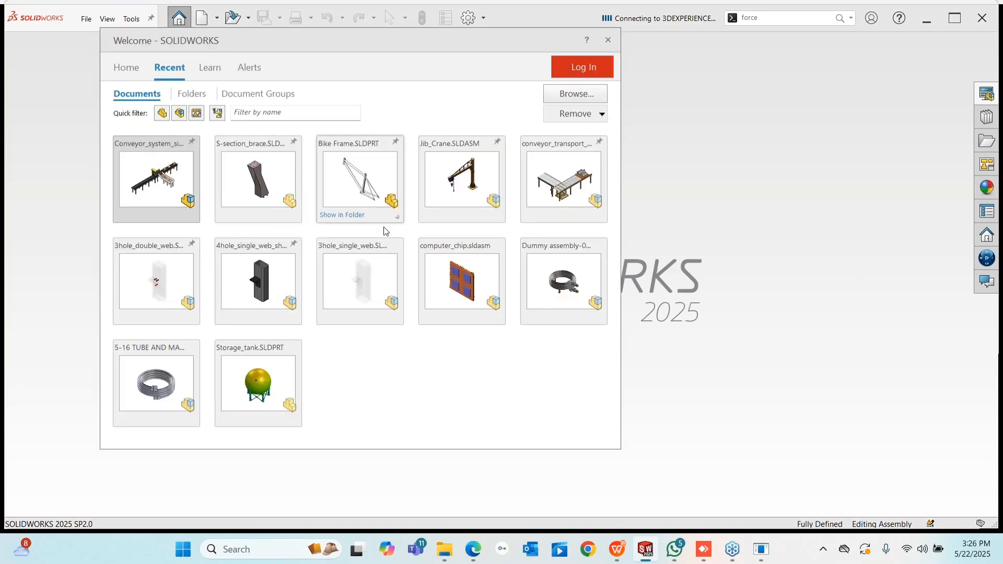
pyautogui.click(239, 175)
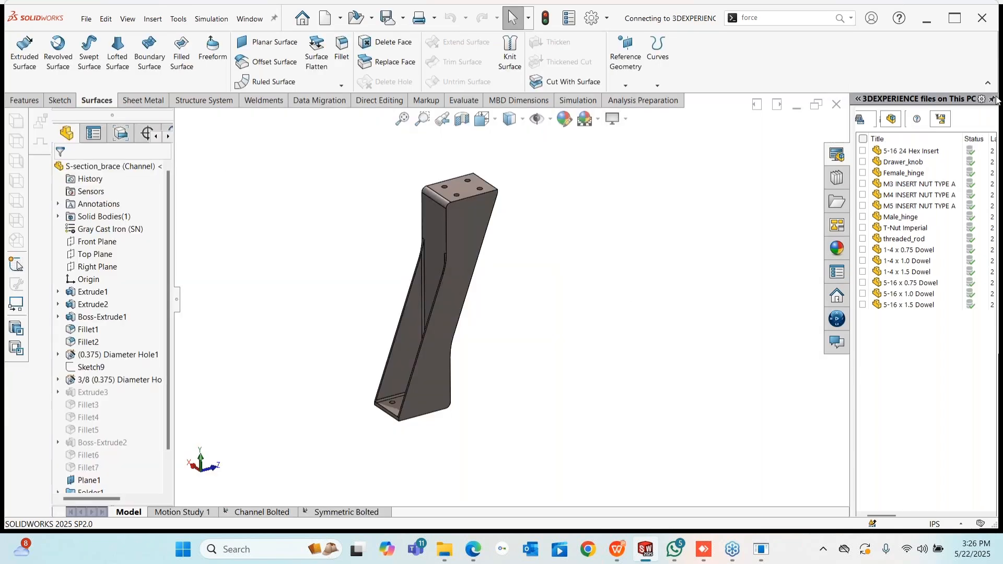
pyautogui.click(993, 99)
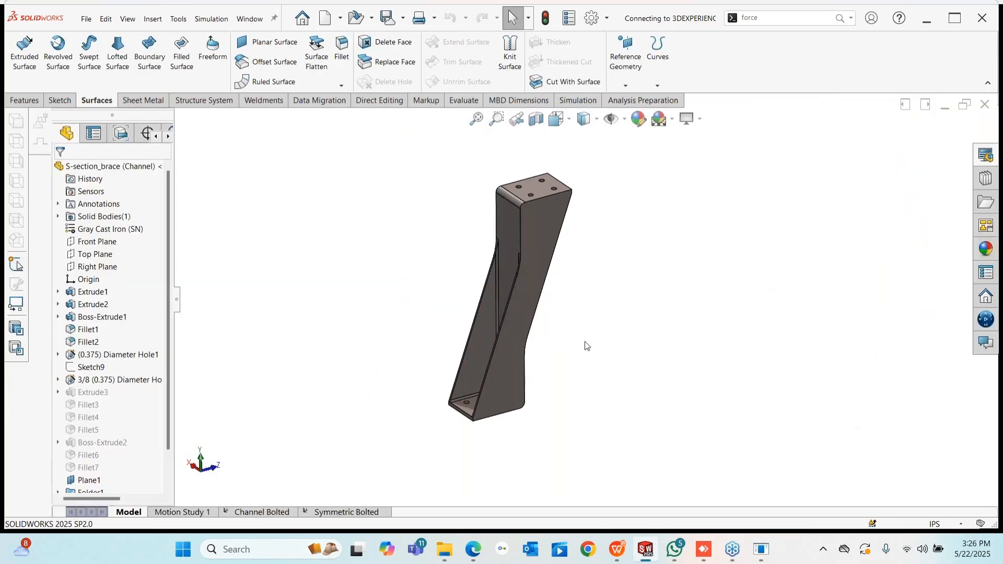
pyautogui.moveTo(587, 346); pyautogui.dragTo(691, 307, button='middle')
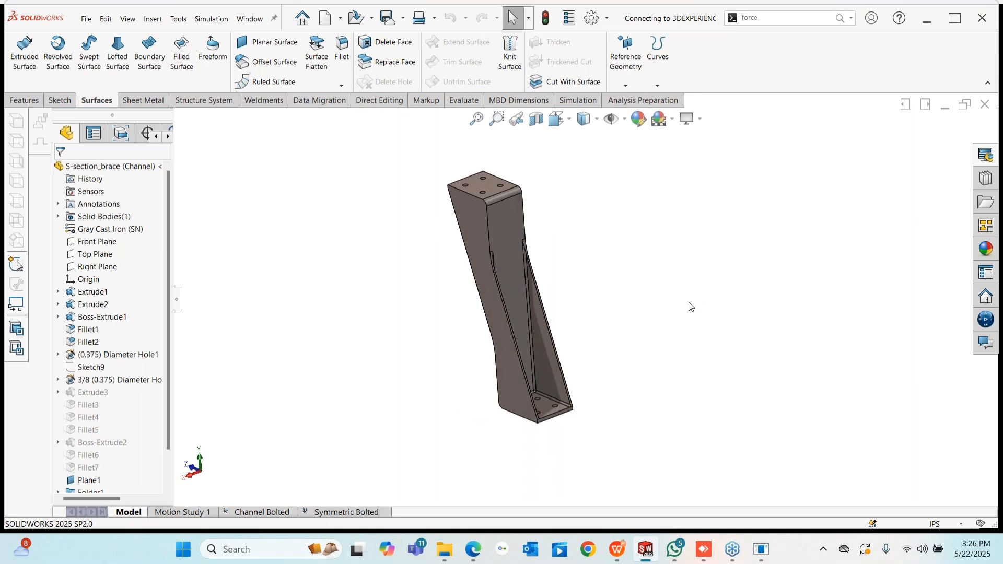
# - In the Channel Bolted study, add a foundation bolt at a base hole edge, anchored to Plane1
pyautogui.click(259, 512)
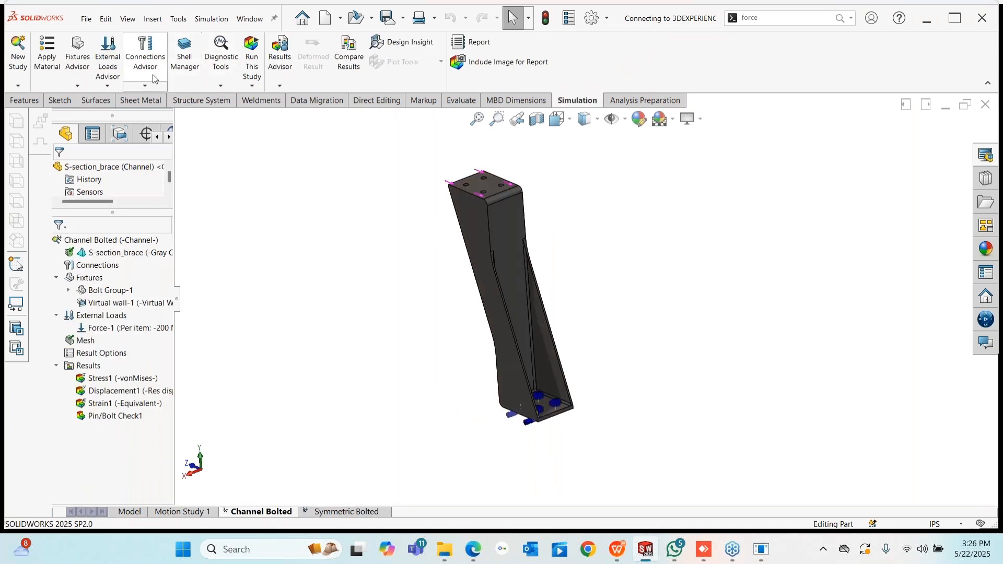
pyautogui.click(146, 85)
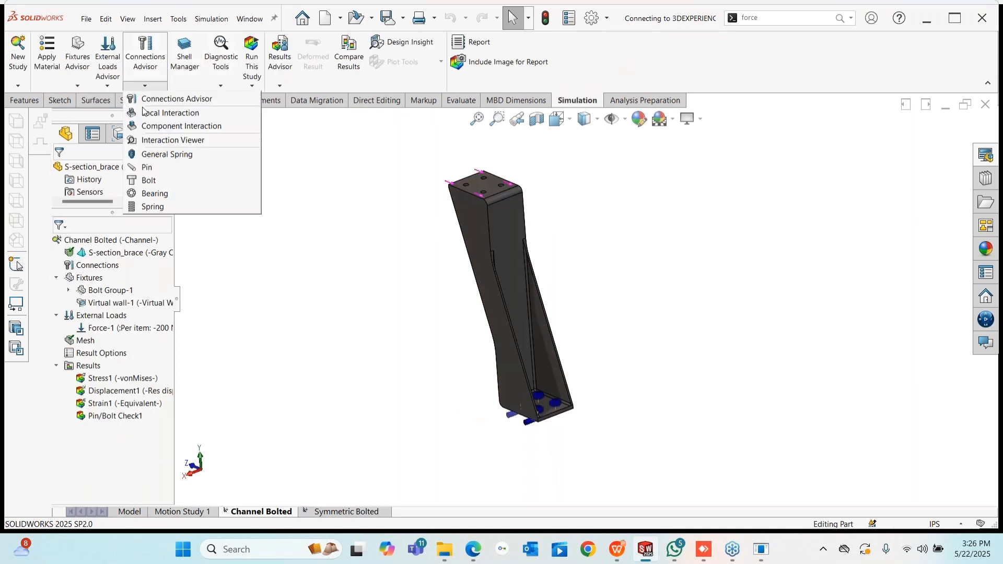
pyautogui.click(158, 181)
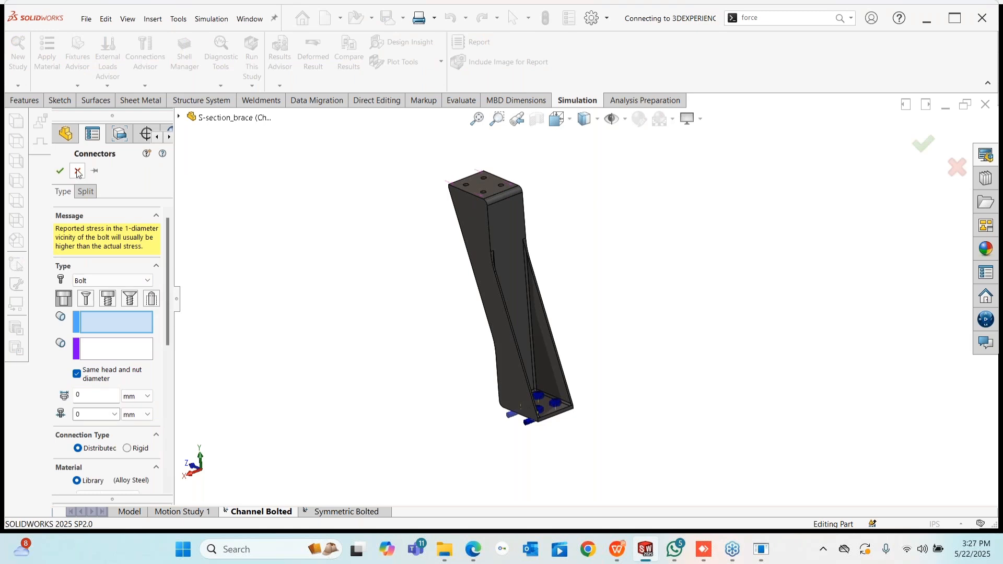
pyautogui.click(151, 300)
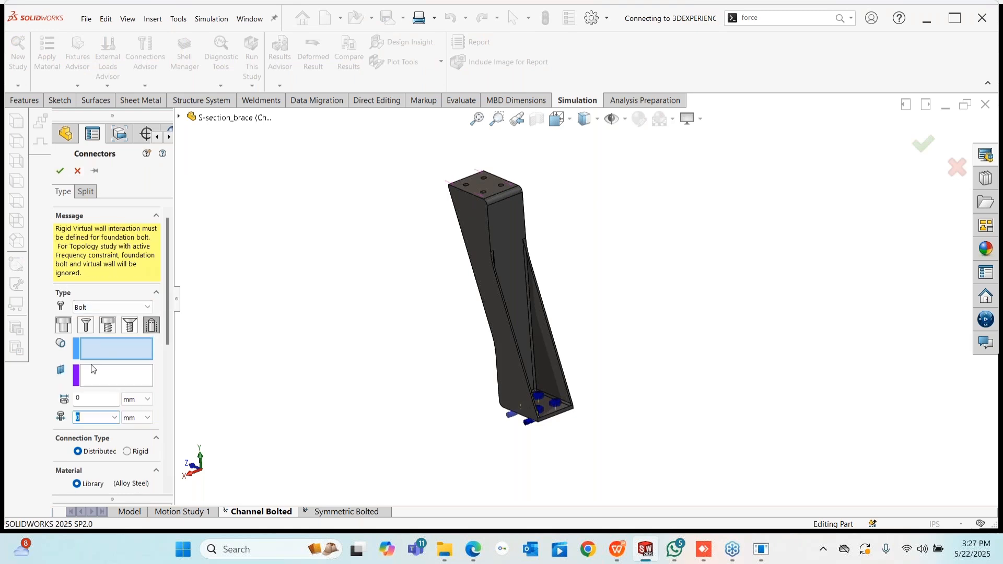
pyautogui.scroll(-2, 550, 401)
pyautogui.scroll(-5, 550, 401)
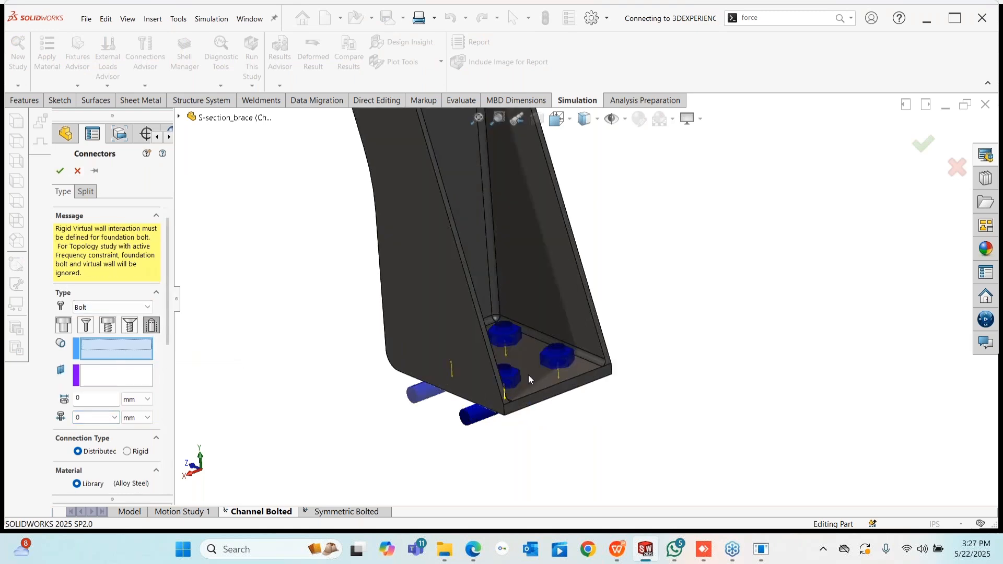
pyautogui.click(511, 374)
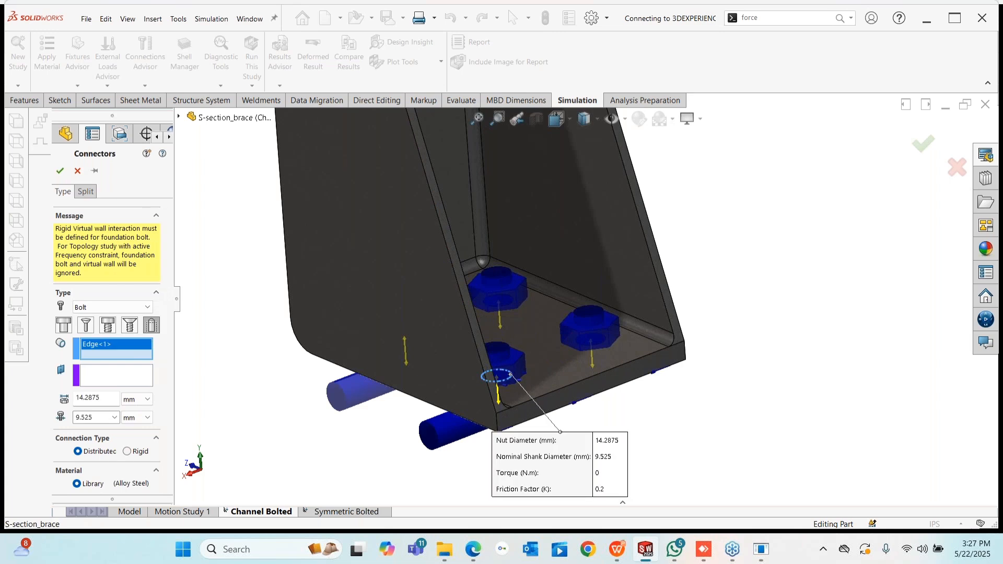
pyautogui.click(179, 116)
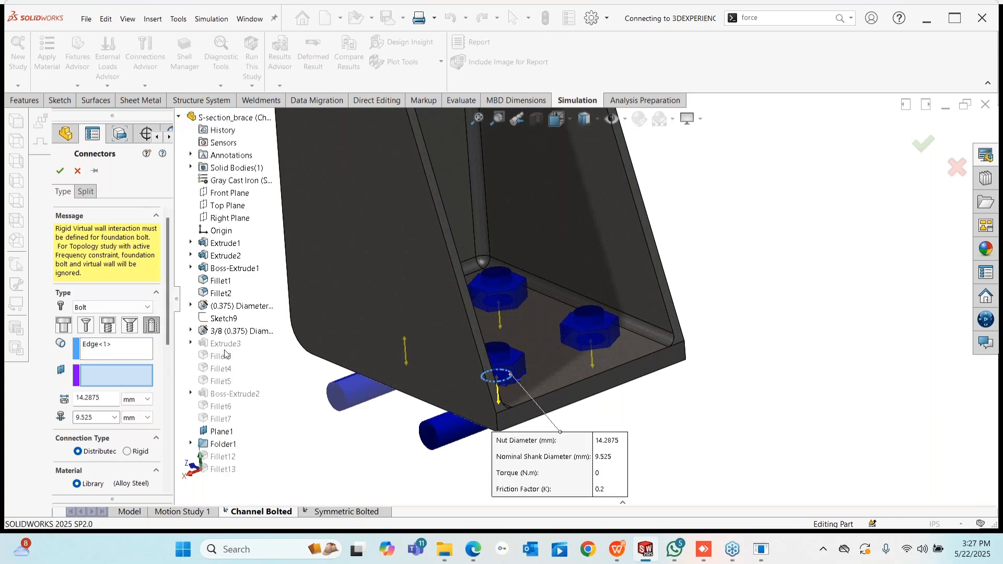
pyautogui.click(219, 432)
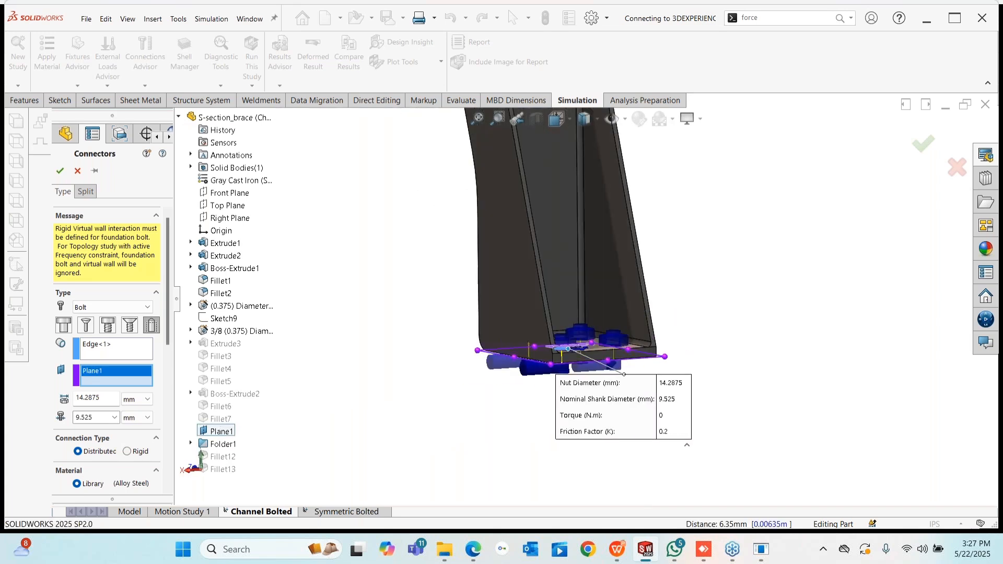
pyautogui.moveTo(167, 323); pyautogui.dragTo(164, 397)
pyautogui.scroll(5, 166, 392)
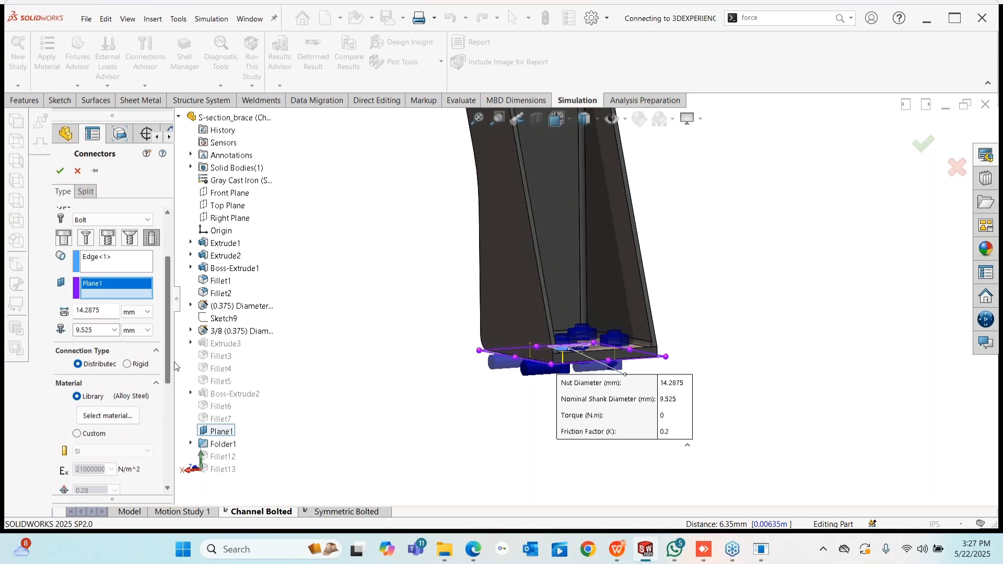
pyautogui.click(60, 171)
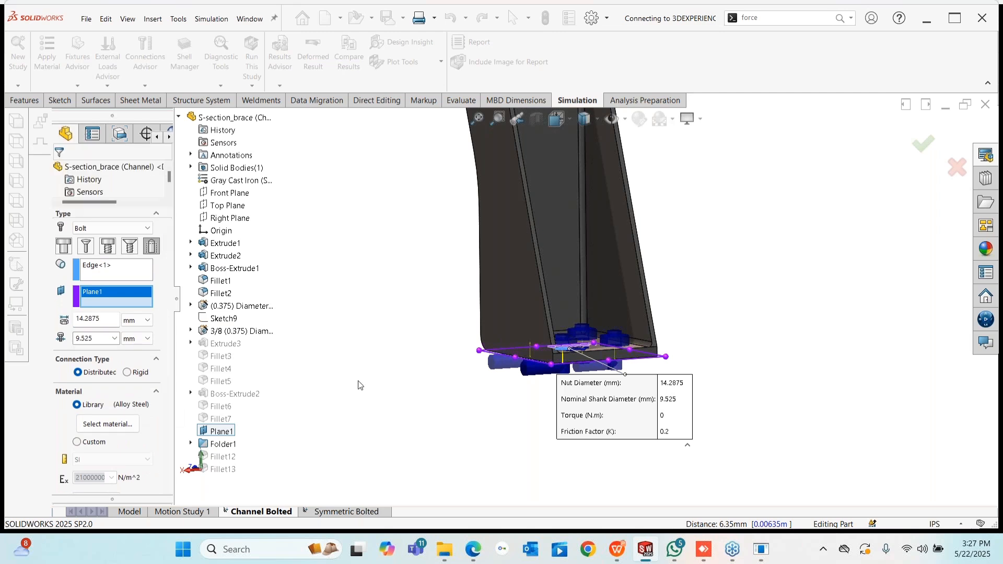
# - Show the Stress1 von Mises plot and orbit the deformed brace
pyautogui.rightClick(115, 379)
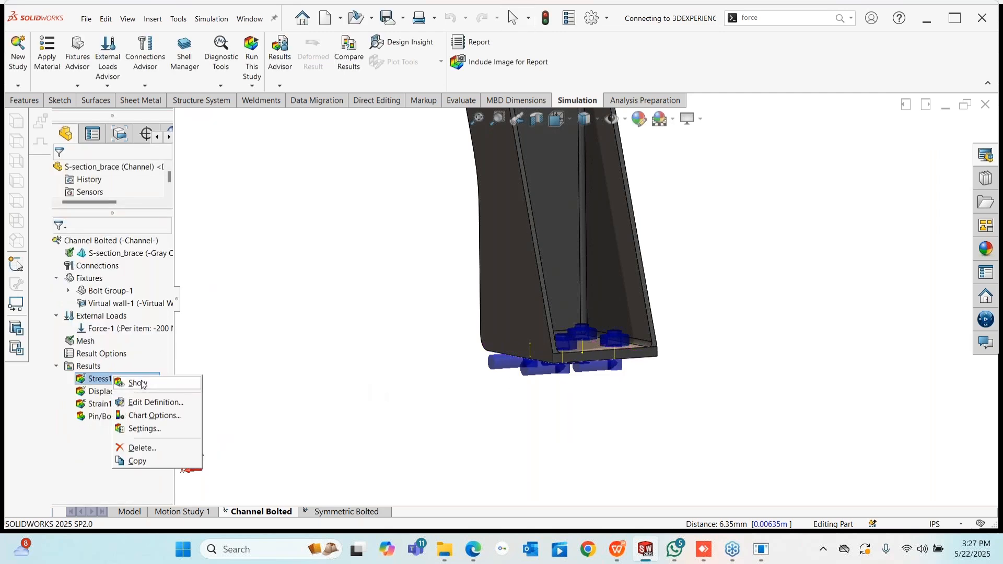
pyautogui.click(138, 384)
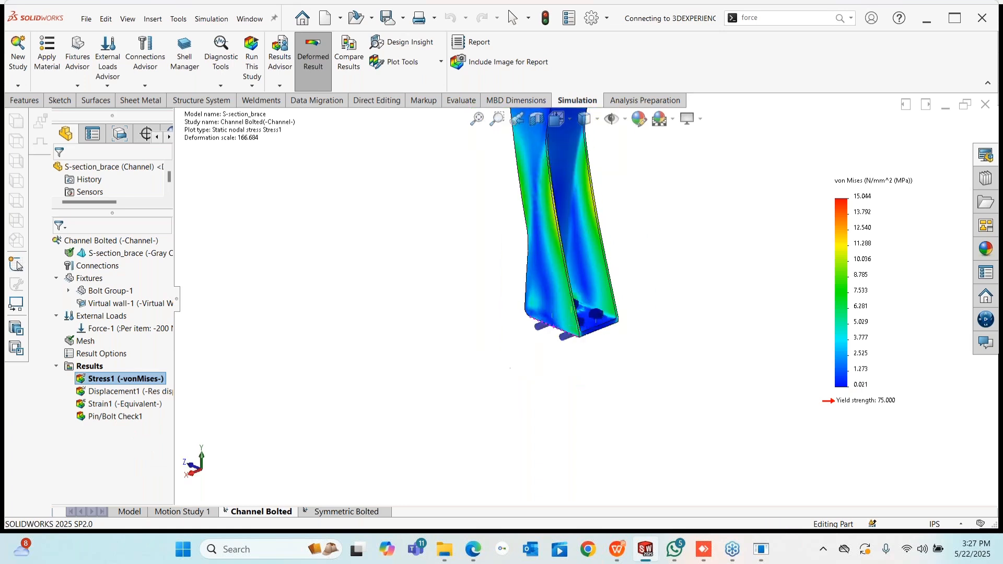
pyautogui.moveTo(590, 204); pyautogui.dragTo(643, 235, button='middle')
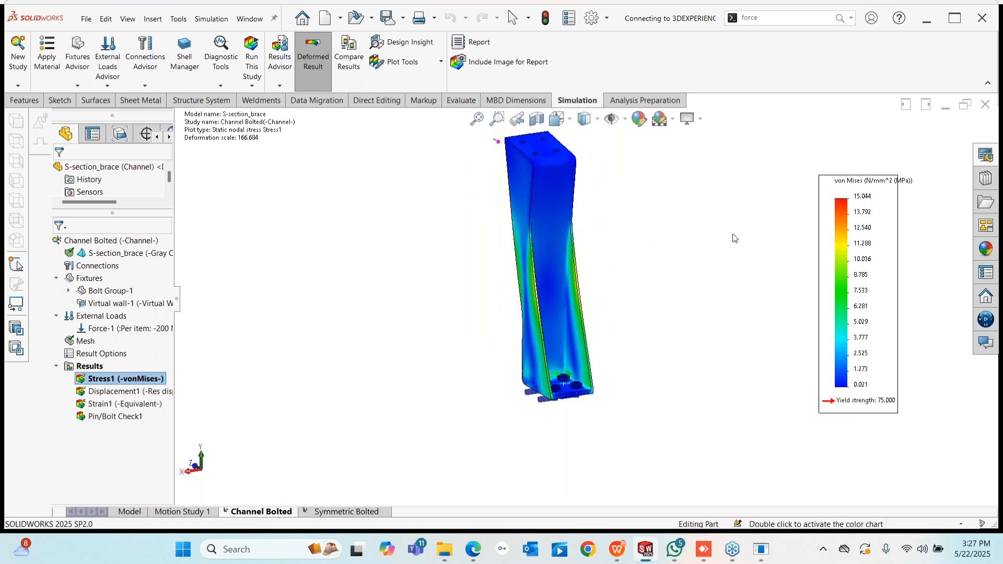
# - Review the pin/bolt check results for the passing bolts, then close the summary
pyautogui.rightClick(117, 414)
pyautogui.click(156, 424)
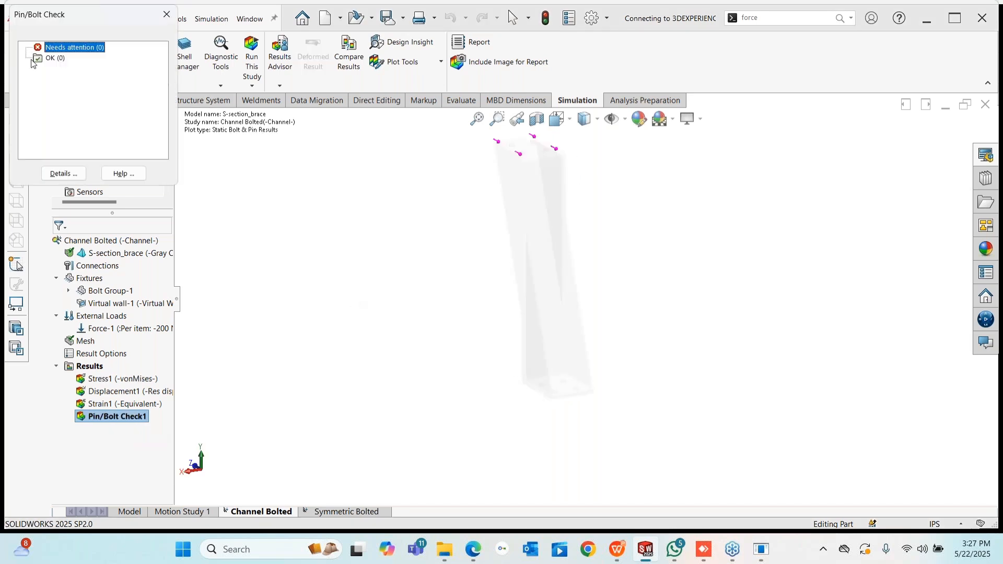
pyautogui.click(62, 59)
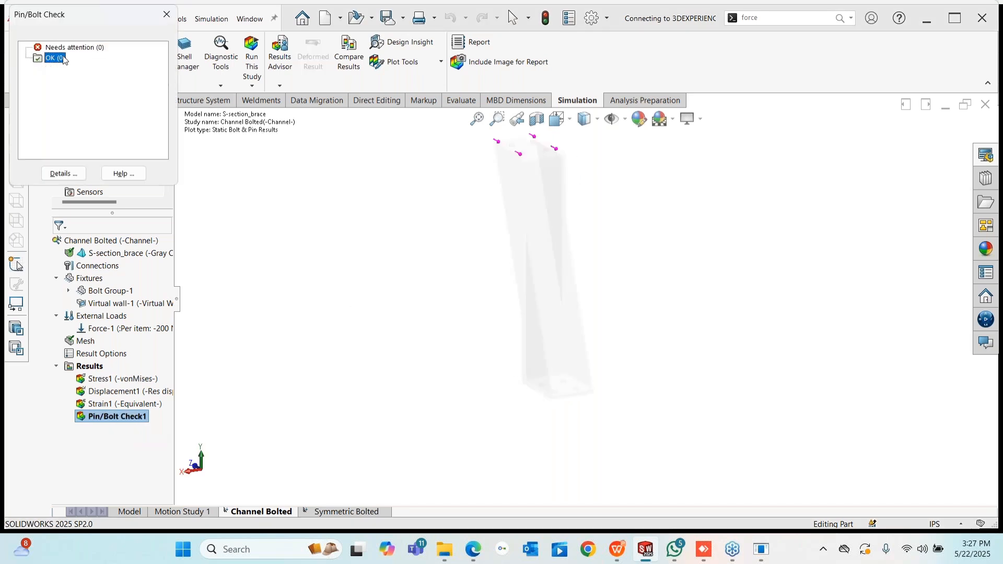
pyautogui.click(165, 19)
# - Define a new pin/bolt check plot from the Results folder, creating Pin/Bolt Check2
pyautogui.rightClick(116, 416)
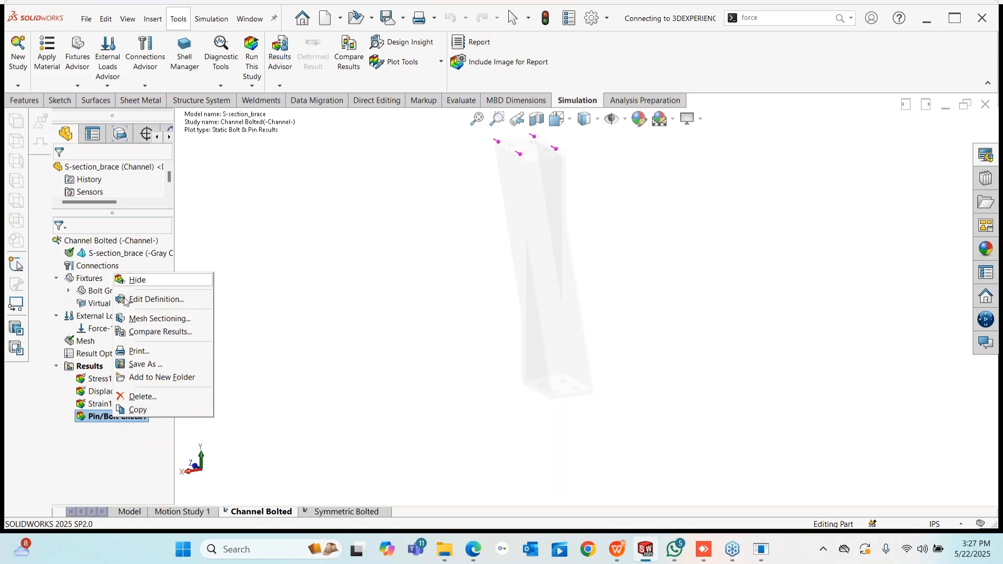
pyautogui.click(68, 385)
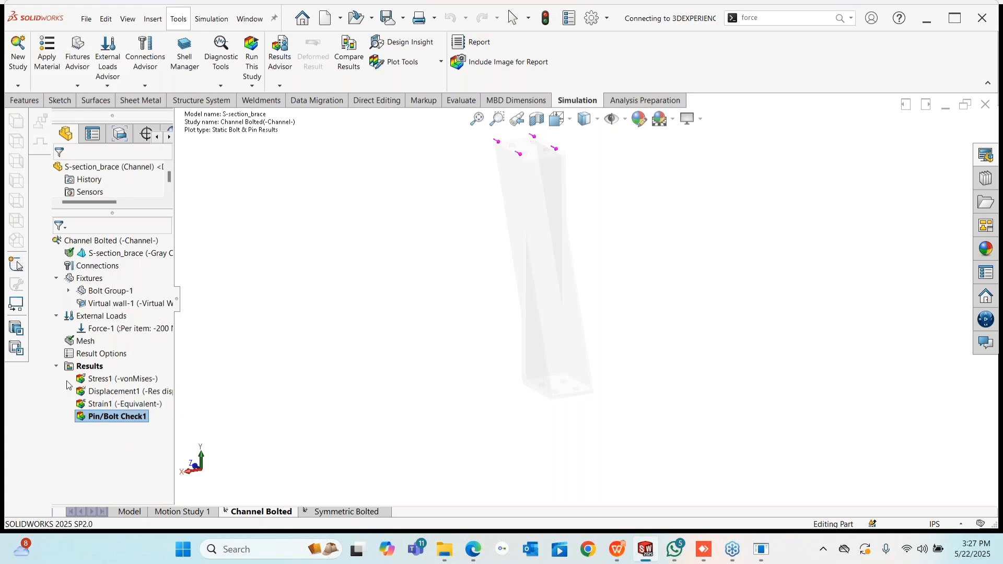
pyautogui.rightClick(90, 369)
pyautogui.click(154, 330)
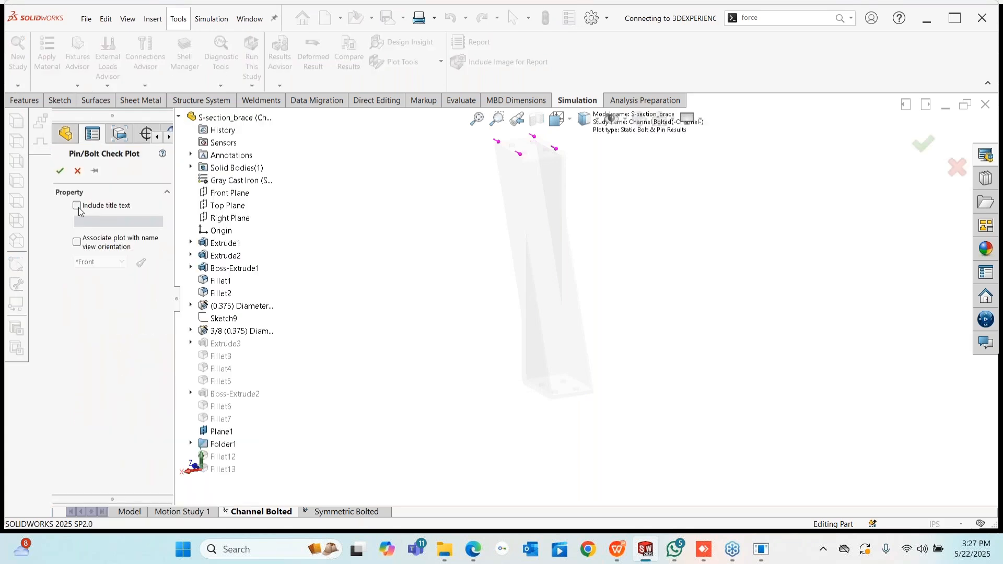
pyautogui.click(60, 170)
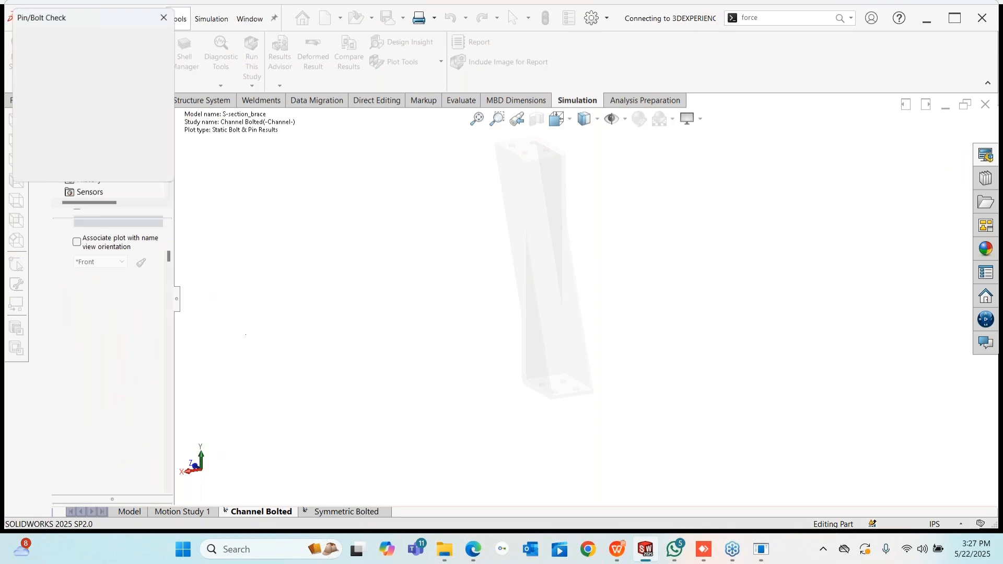
# - Inspect the enlarged Connector Force table for all bolts, then close it and the bolt check summary
pyautogui.click(63, 173)
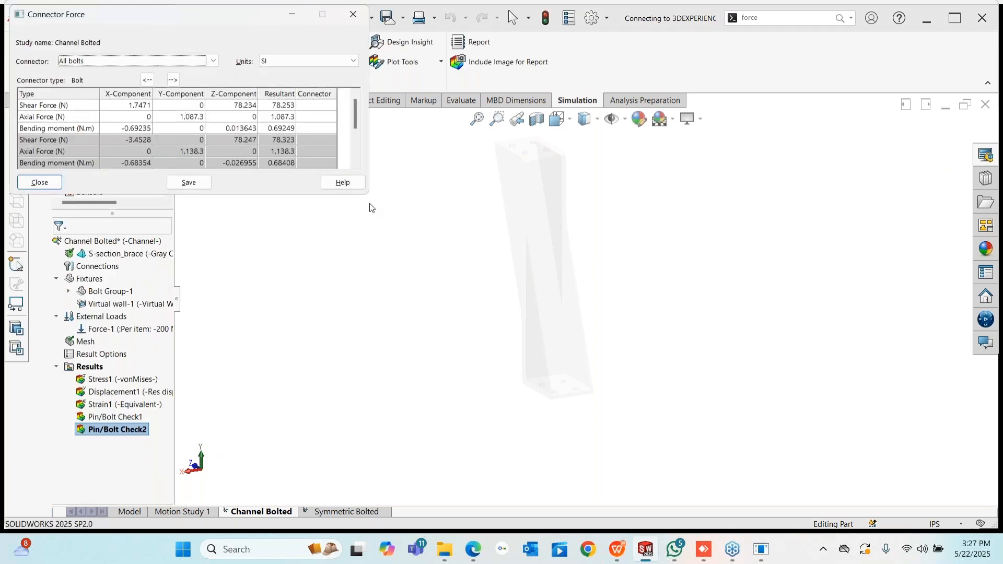
pyautogui.moveTo(368, 197); pyautogui.dragTo(443, 325)
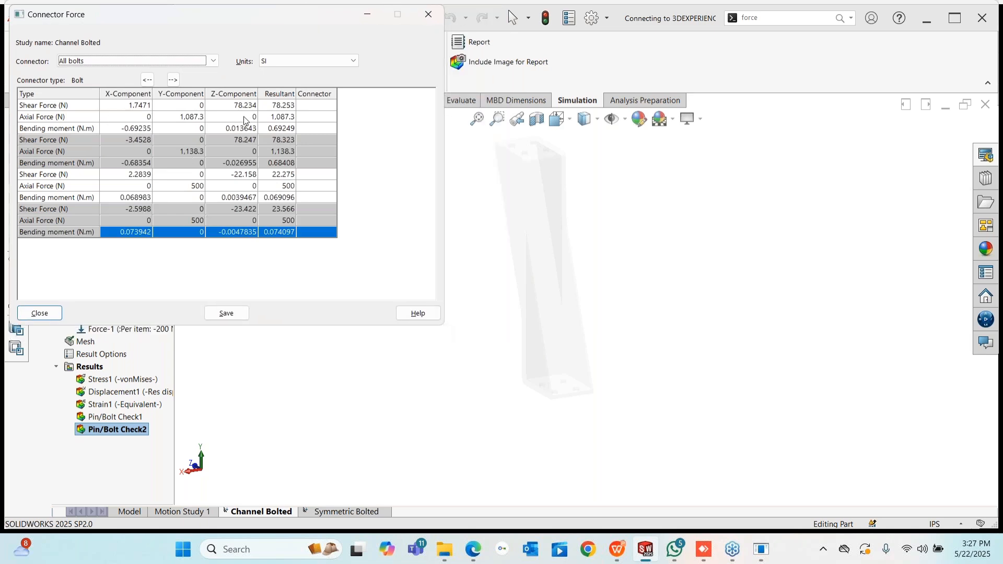
pyautogui.click(183, 61)
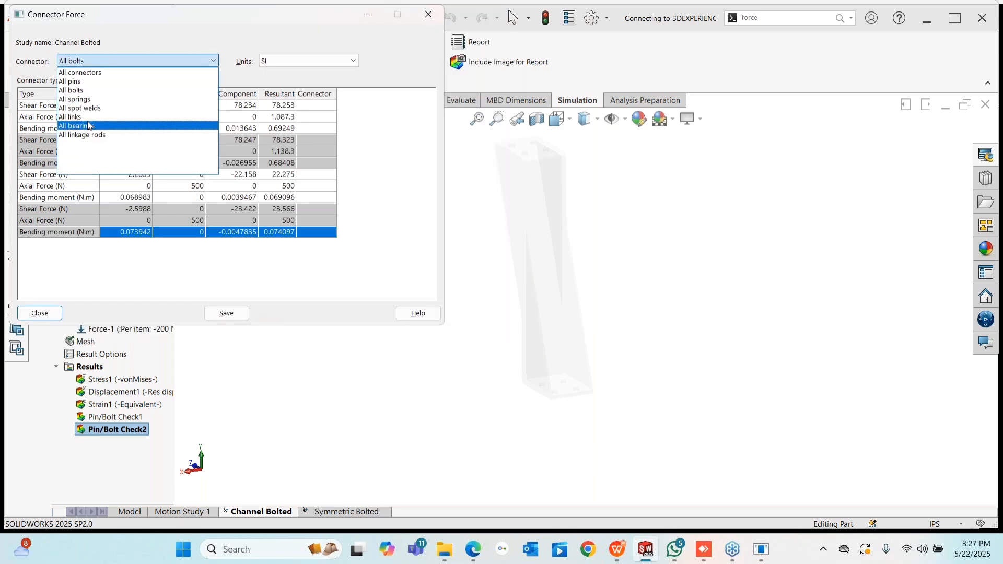
pyautogui.click(79, 91)
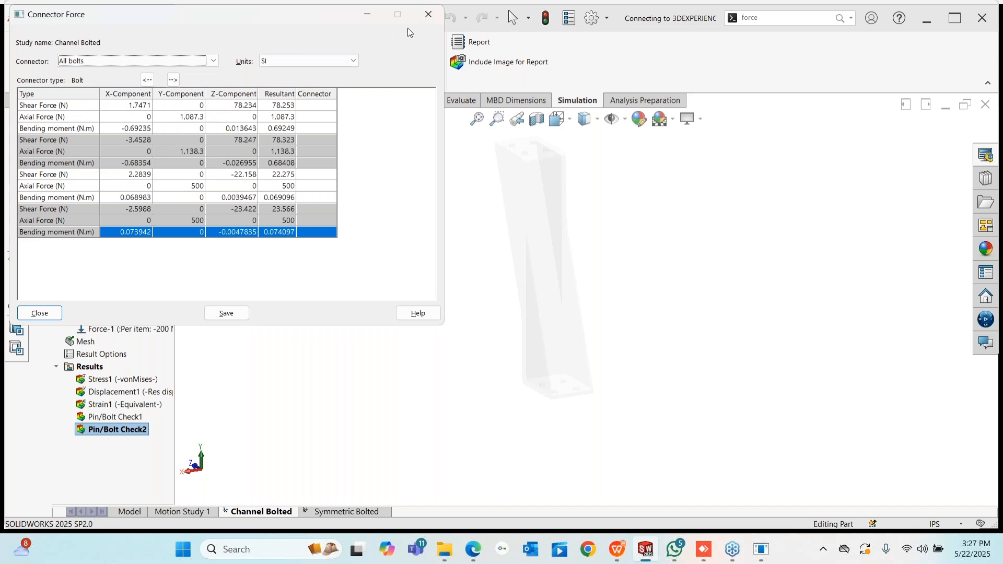
pyautogui.click(434, 13)
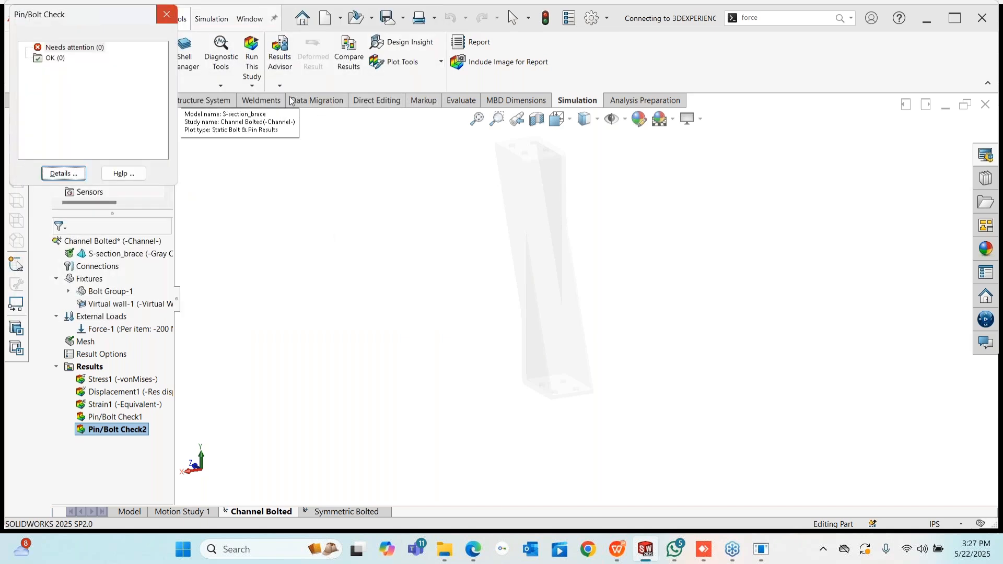
pyautogui.click(166, 14)
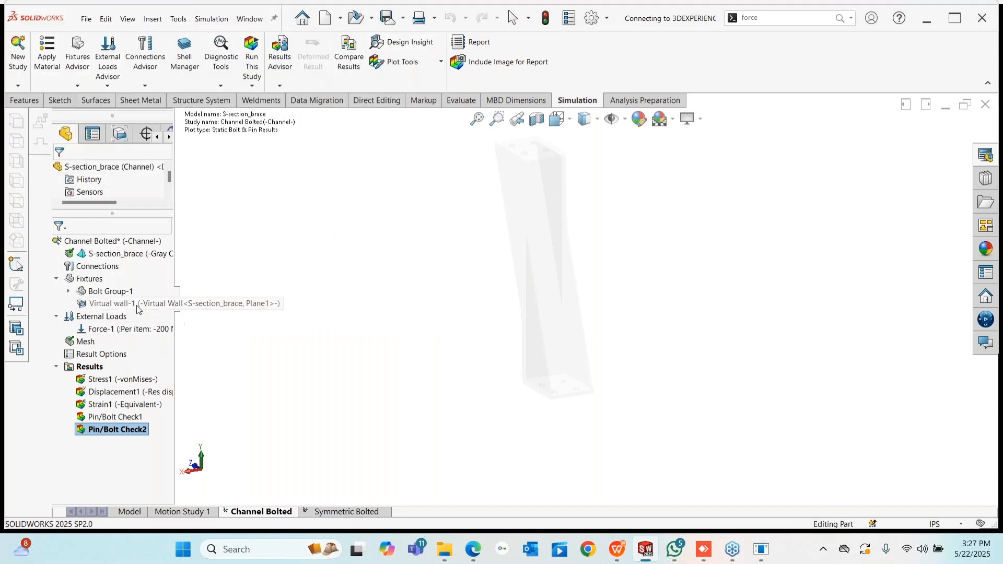
# - Switch to the Symmetric Bolted study and activate its SW configuration
pyautogui.click(329, 512)
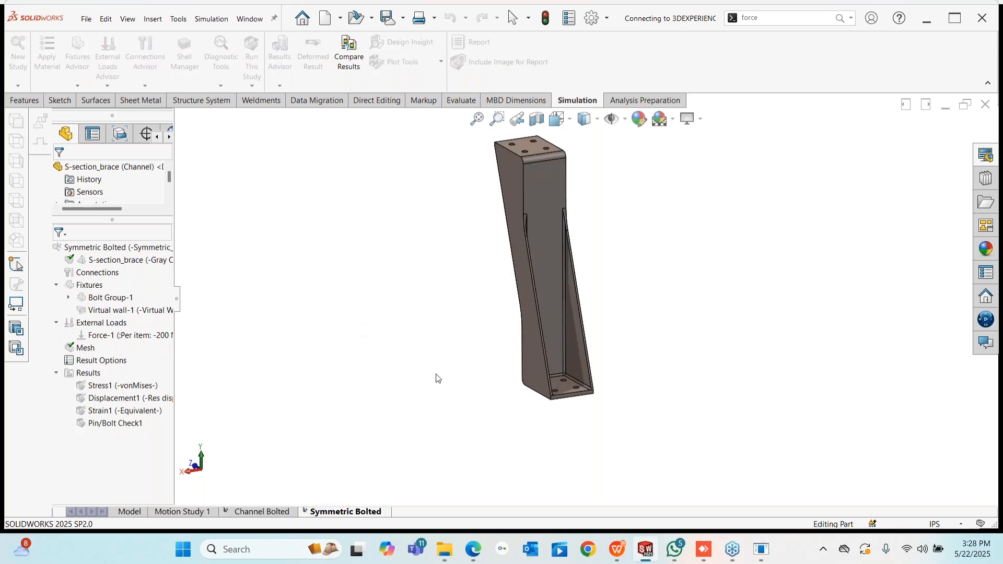
pyautogui.rightClick(110, 249)
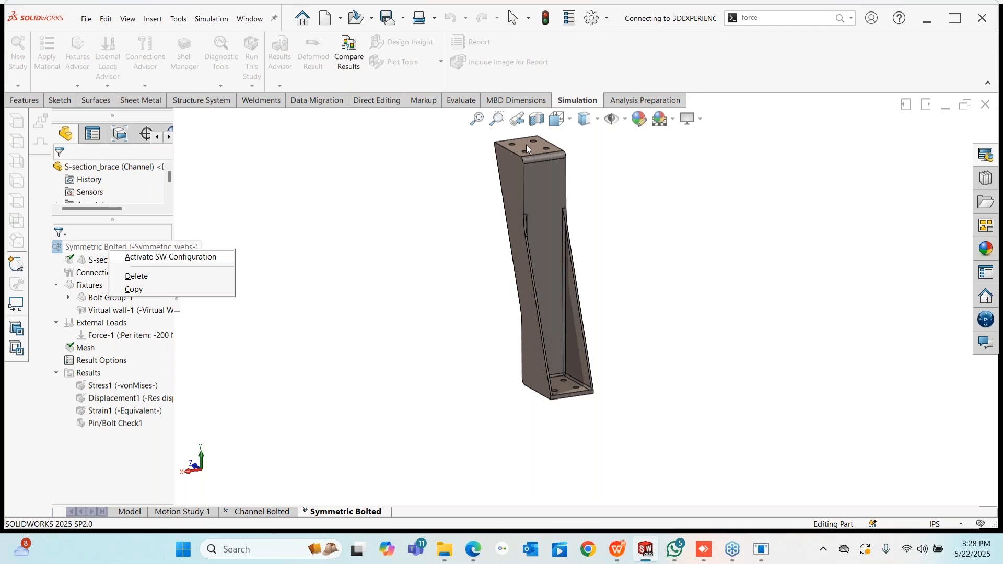
pyautogui.scroll(-2, 548, 267)
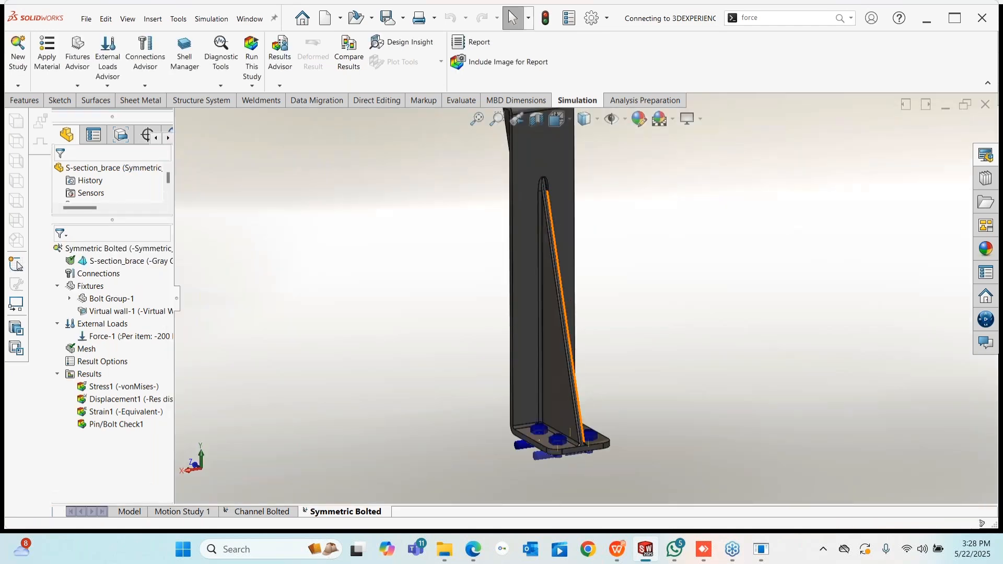
pyautogui.moveTo(554, 309); pyautogui.dragTo(549, 417, button='middle')
pyautogui.scroll(-4, 565, 416)
# - Orbit the brace to inspect it from several angles
pyautogui.rightClick(111, 388)
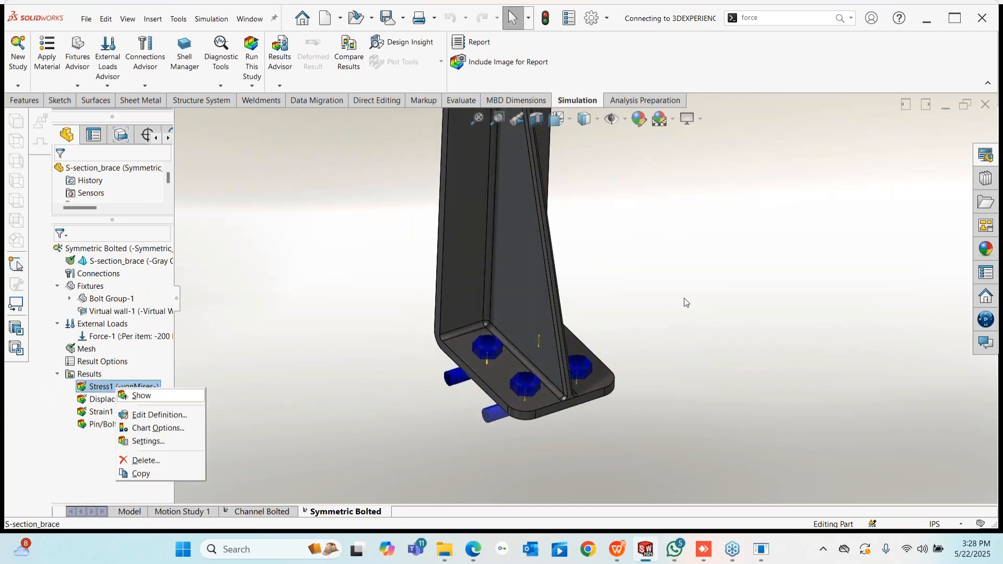
pyautogui.scroll(5, 652, 324)
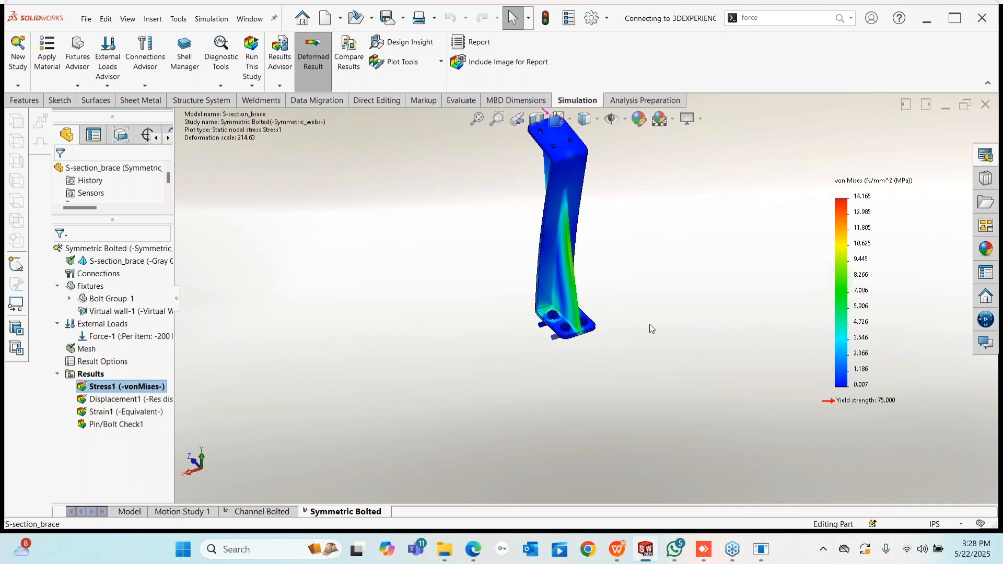
pyautogui.moveTo(650, 324); pyautogui.dragTo(680, 335, button='middle')
pyautogui.scroll(-2, 567, 167)
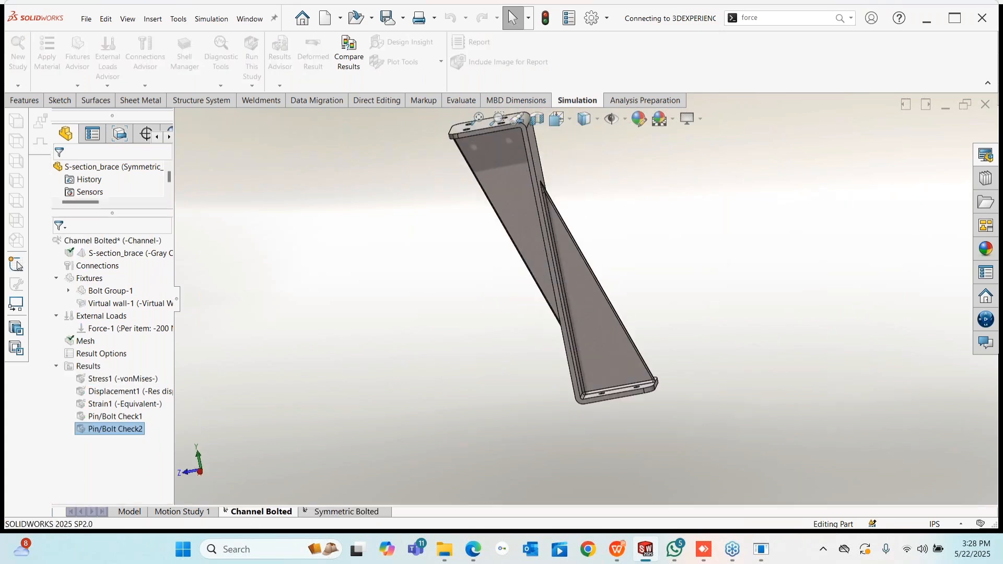
pyautogui.moveTo(567, 167); pyautogui.dragTo(527, 190, button='middle')
pyautogui.click(351, 512)
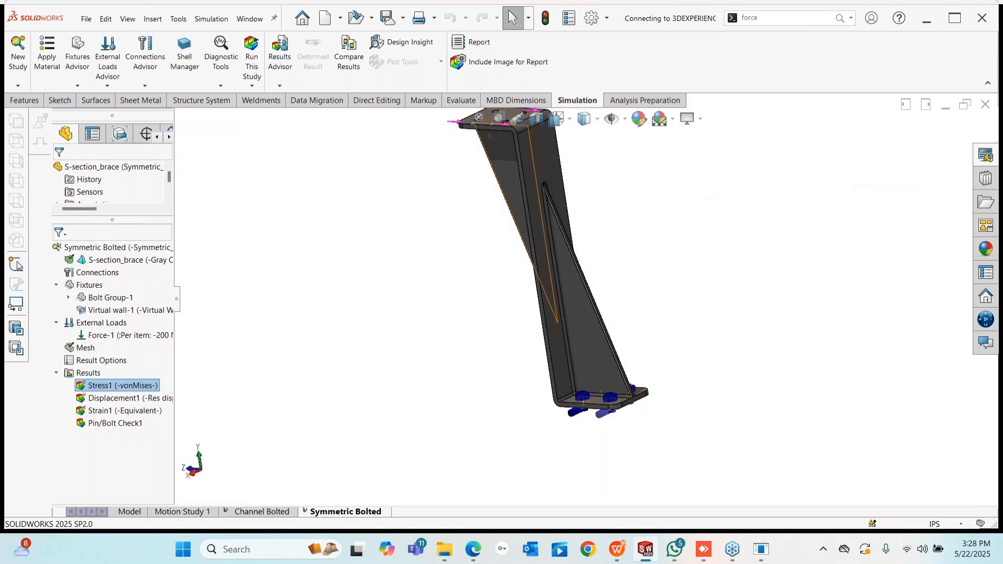
pyautogui.click(577, 319)
pyautogui.moveTo(577, 320); pyautogui.dragTo(480, 259, button='middle')
pyautogui.scroll(3, 558, 280)
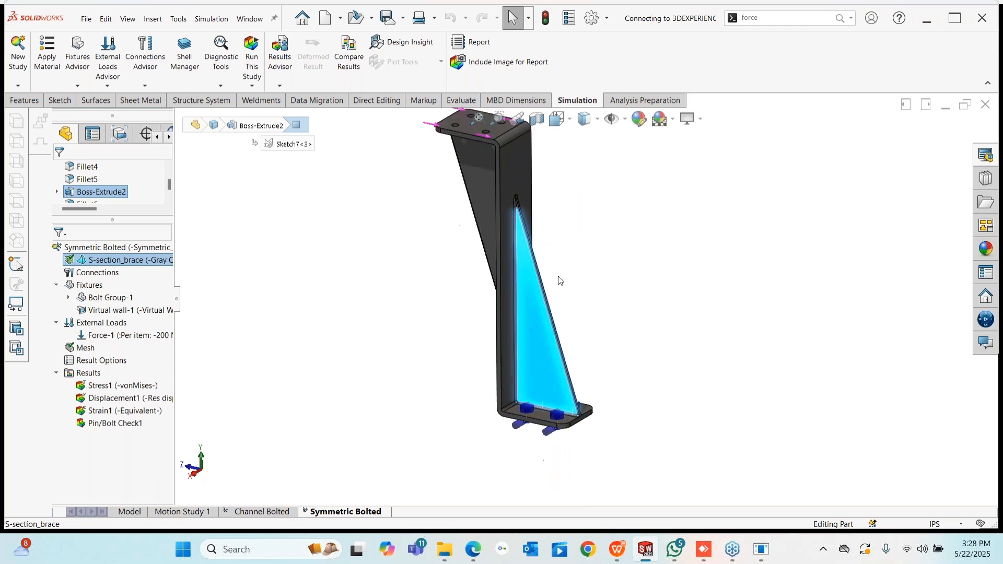
# - Check the Pin/Bolt Check1 summary, then show the Stress1 von Mises plot peaking at 14.165 MPa
pyautogui.click(112, 423)
pyautogui.rightClick(112, 423)
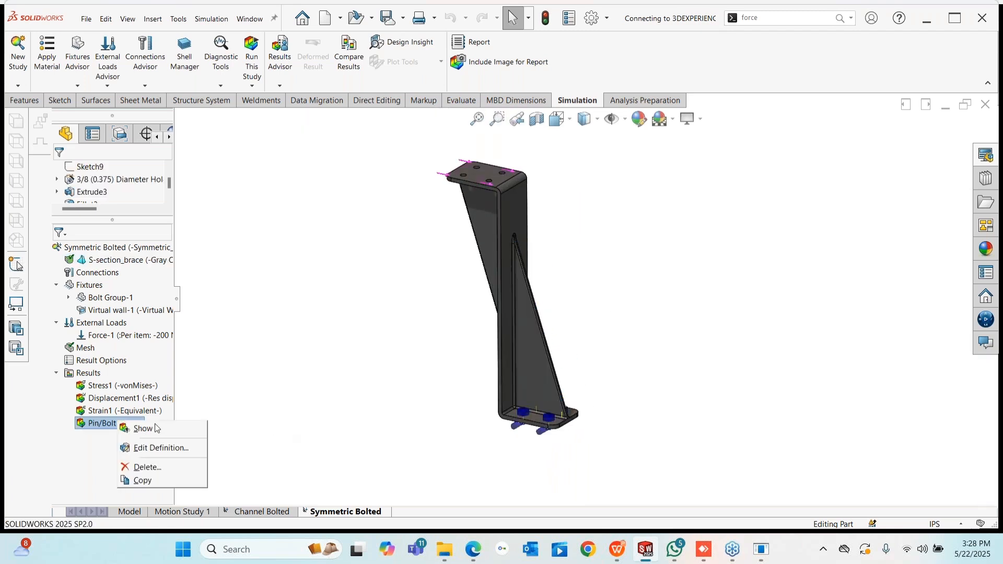
pyautogui.press('Escape')
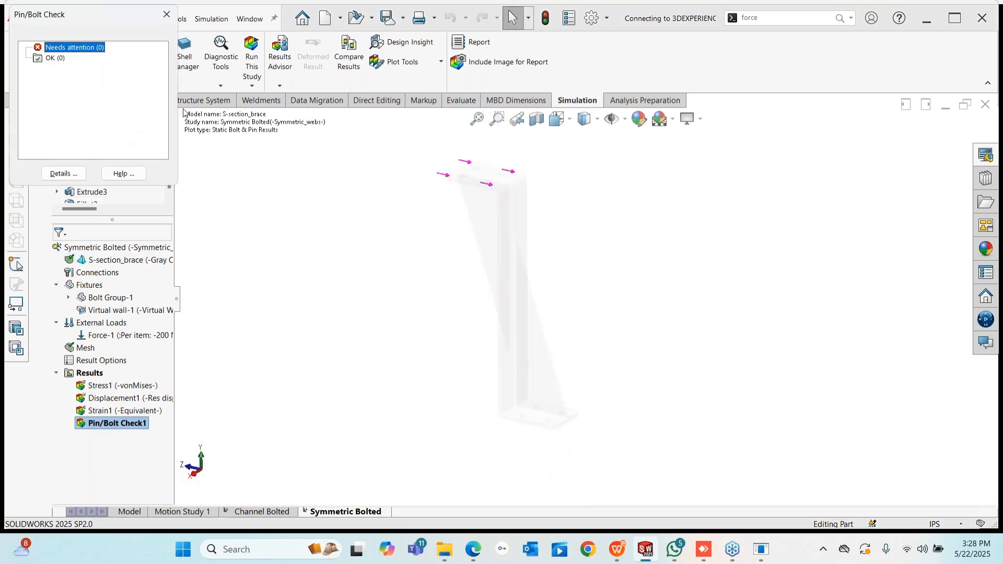
pyautogui.click(167, 14)
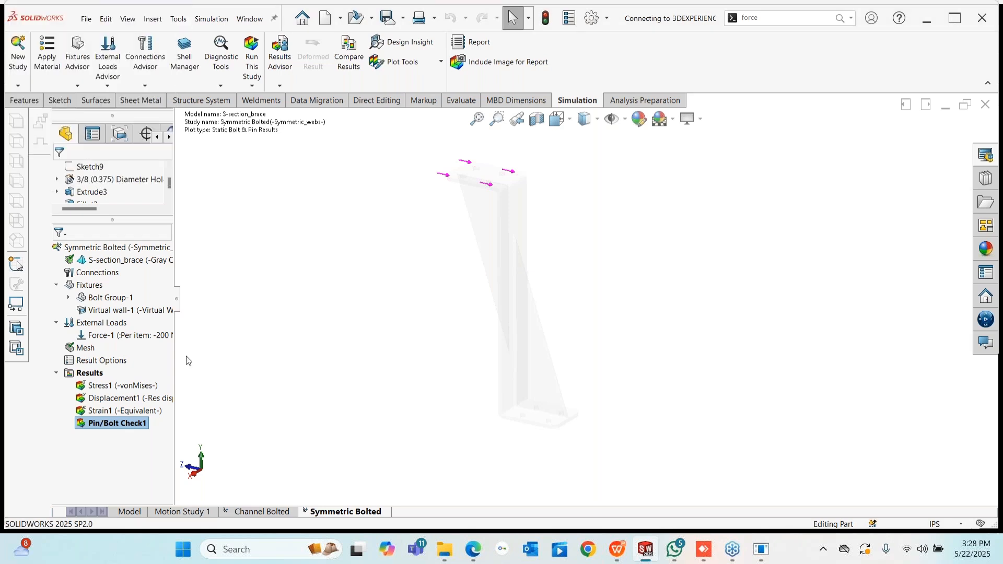
pyautogui.rightClick(101, 383)
pyautogui.click(152, 394)
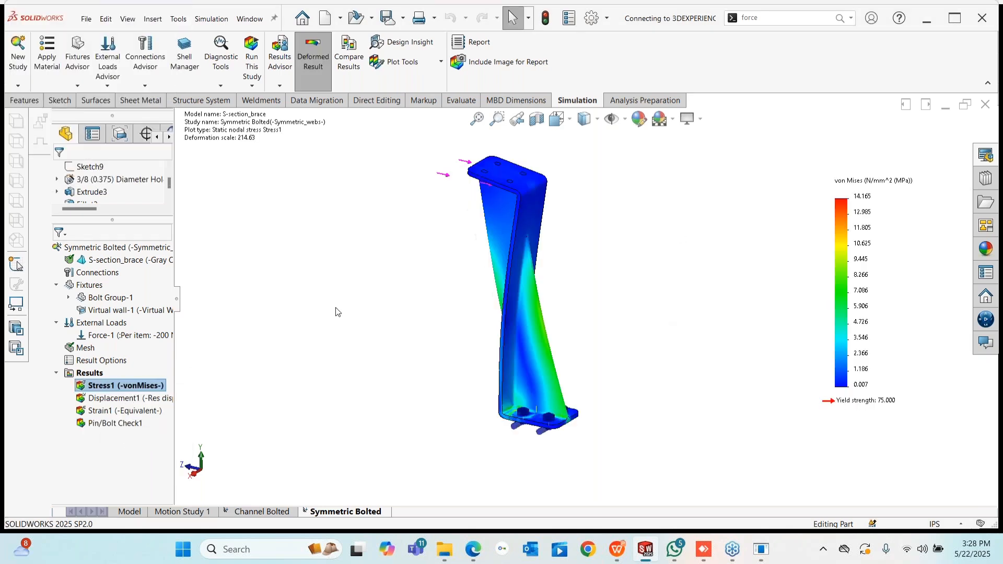
# - Probe stress along the web-to-base-plate edge, showing maximum 12.459 MPa and average 2.893 MPa
pyautogui.moveTo(600, 311); pyautogui.dragTo(596, 344, button='middle')
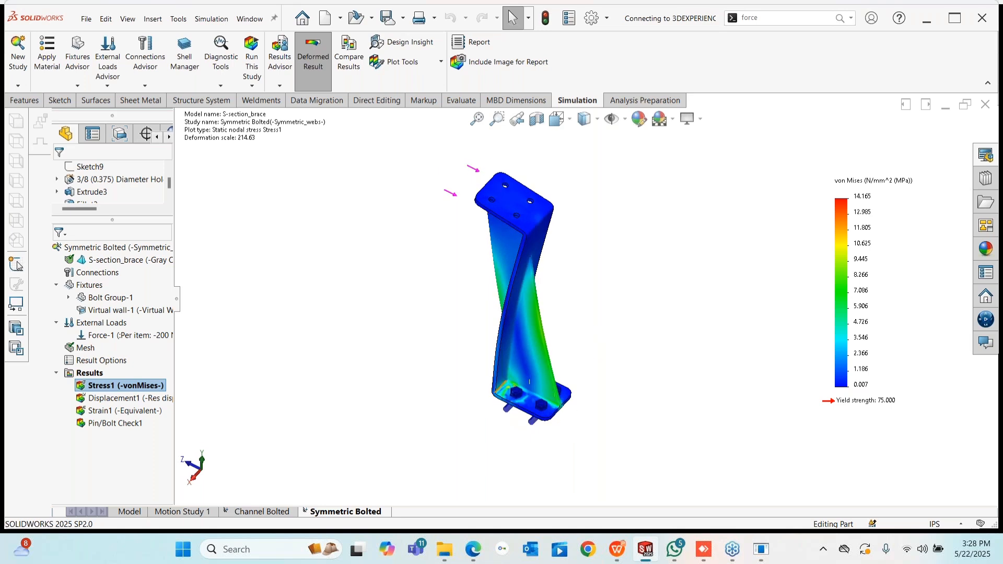
pyautogui.click(438, 63)
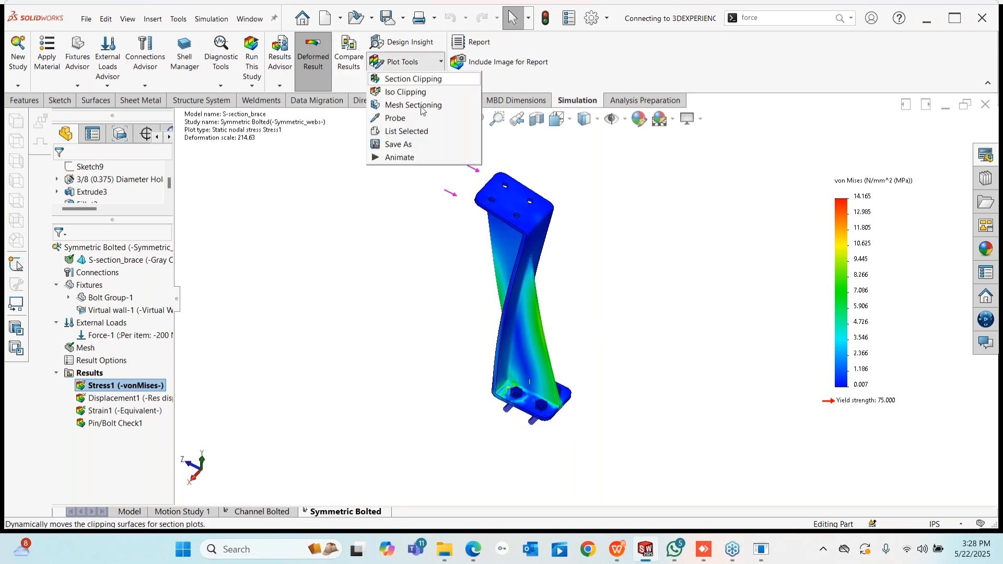
pyautogui.scroll(-12, 533, 389)
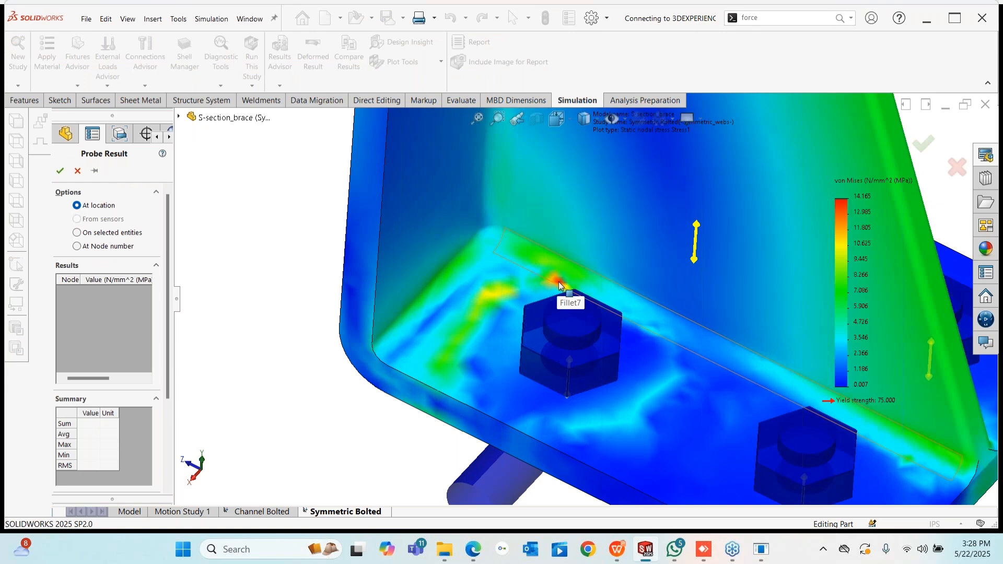
pyautogui.click(77, 232)
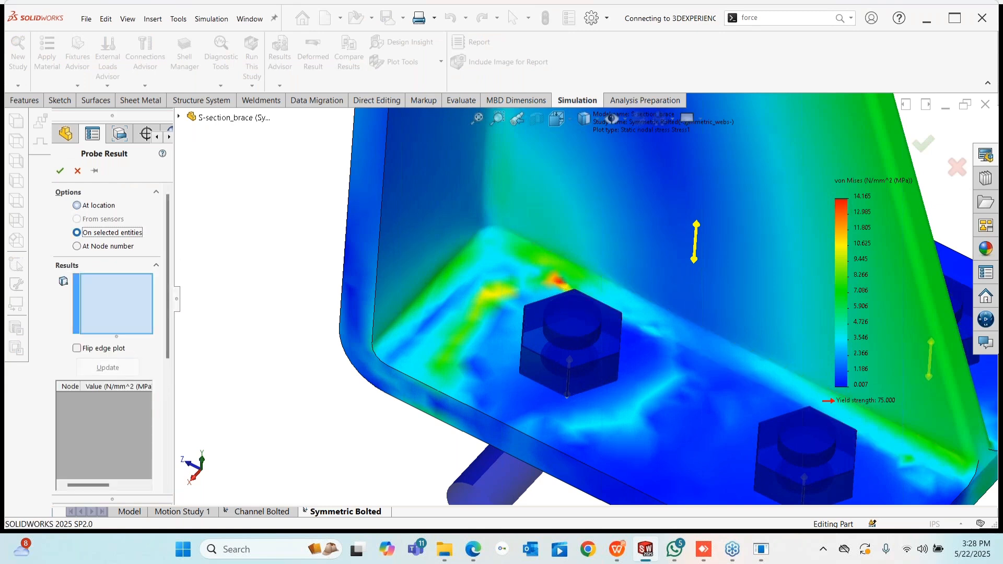
pyautogui.click(555, 300)
pyautogui.scroll(3, 597, 364)
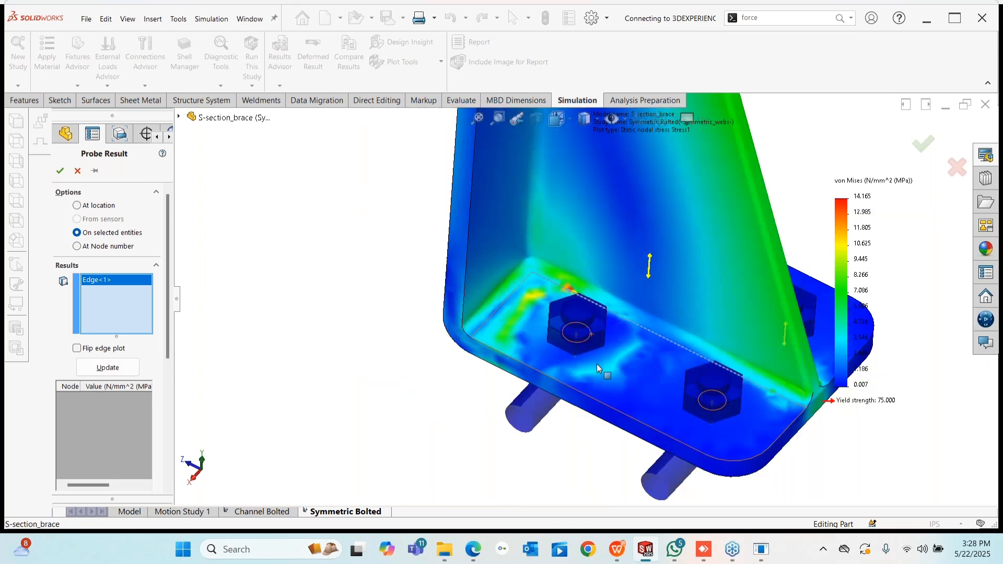
pyautogui.scroll(3, 597, 364)
pyautogui.click(108, 368)
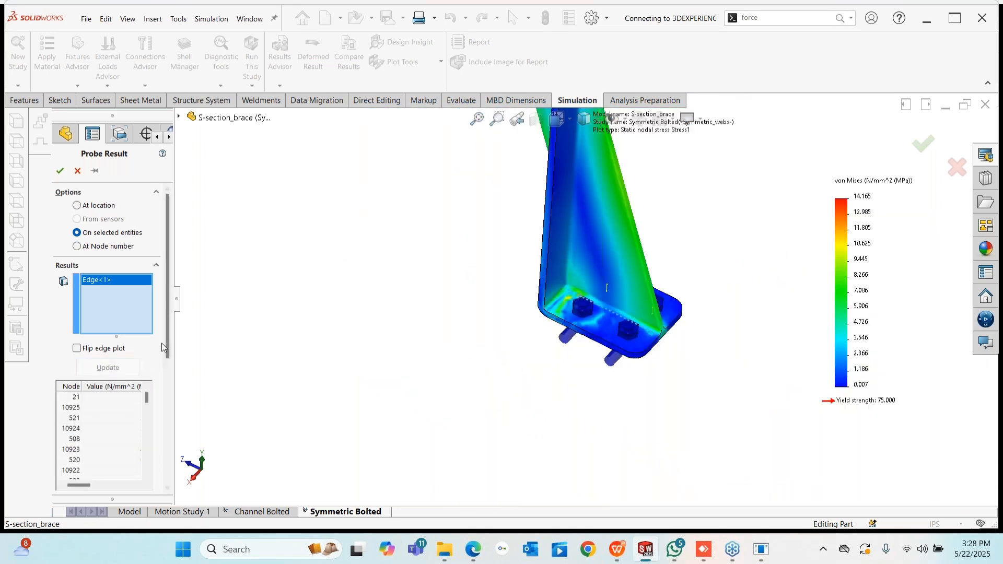
pyautogui.moveTo(178, 306); pyautogui.dragTo(341, 345)
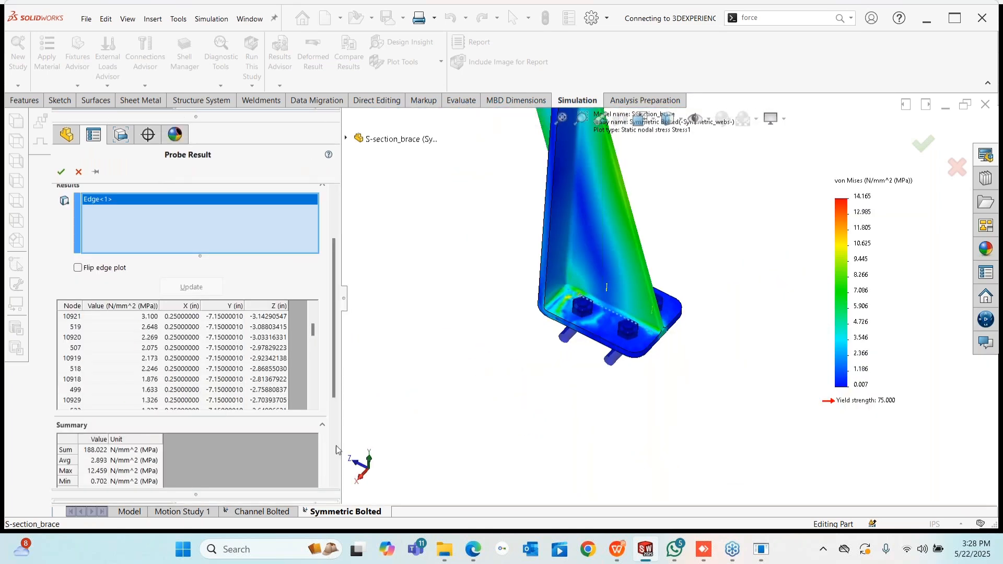
pyautogui.moveTo(335, 392); pyautogui.dragTo(335, 473)
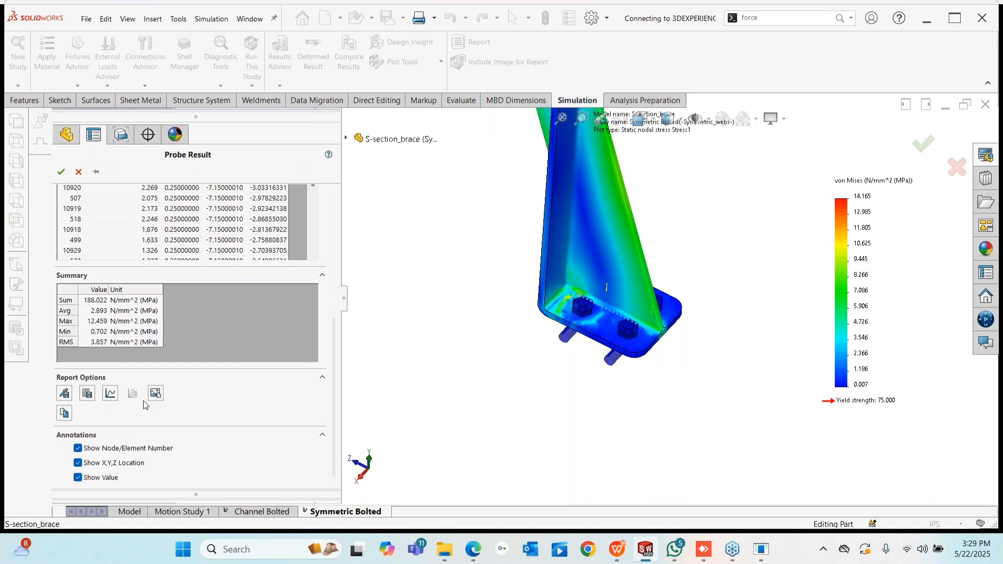
# - Plot the edge stress graph, reposition and enlarge it, then close it and the probe results
pyautogui.click(110, 394)
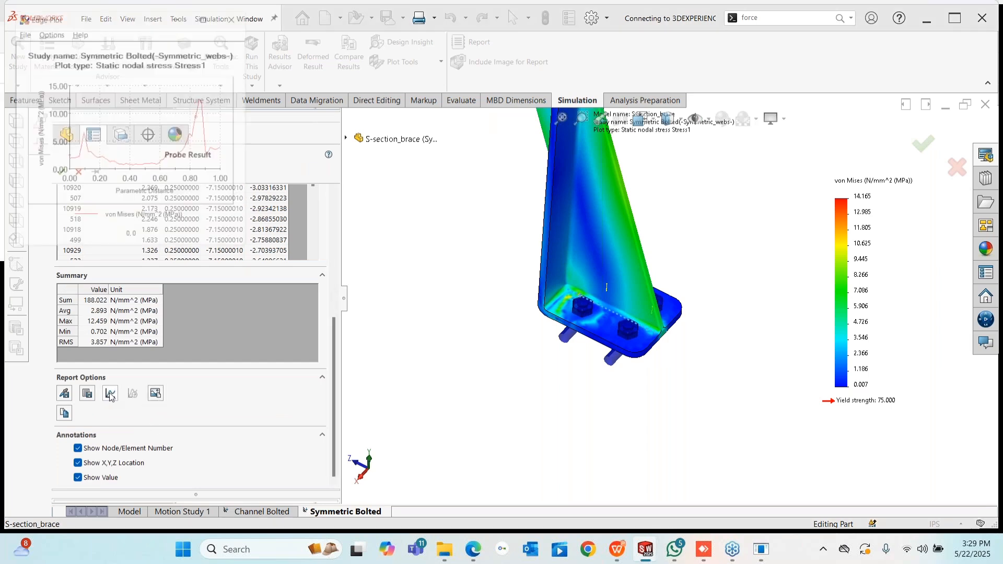
pyautogui.moveTo(157, 8); pyautogui.dragTo(342, 116)
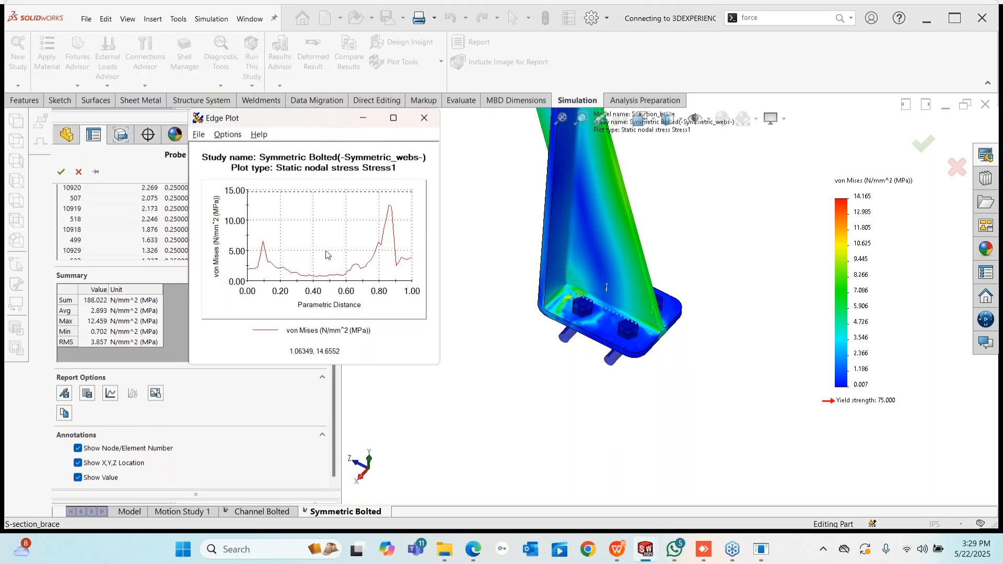
pyautogui.moveTo(211, 127); pyautogui.dragTo(71, 136)
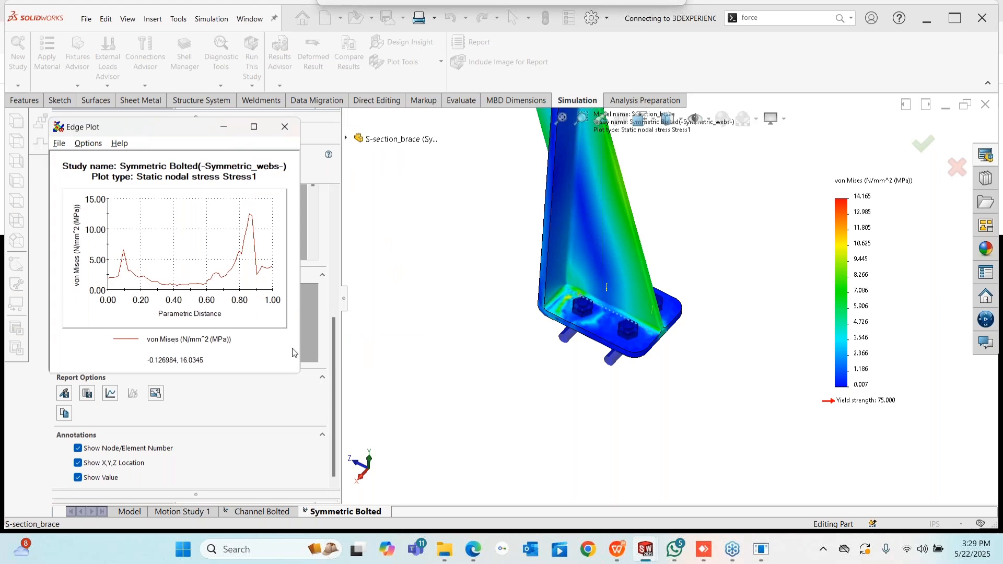
pyautogui.moveTo(301, 373); pyautogui.dragTo(465, 461)
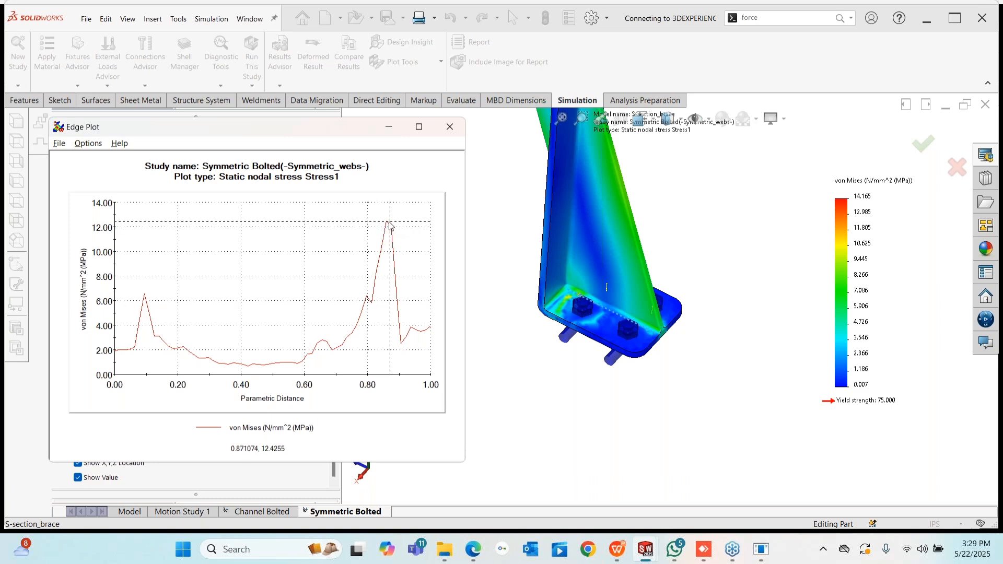
pyautogui.click(449, 126)
pyautogui.click(78, 173)
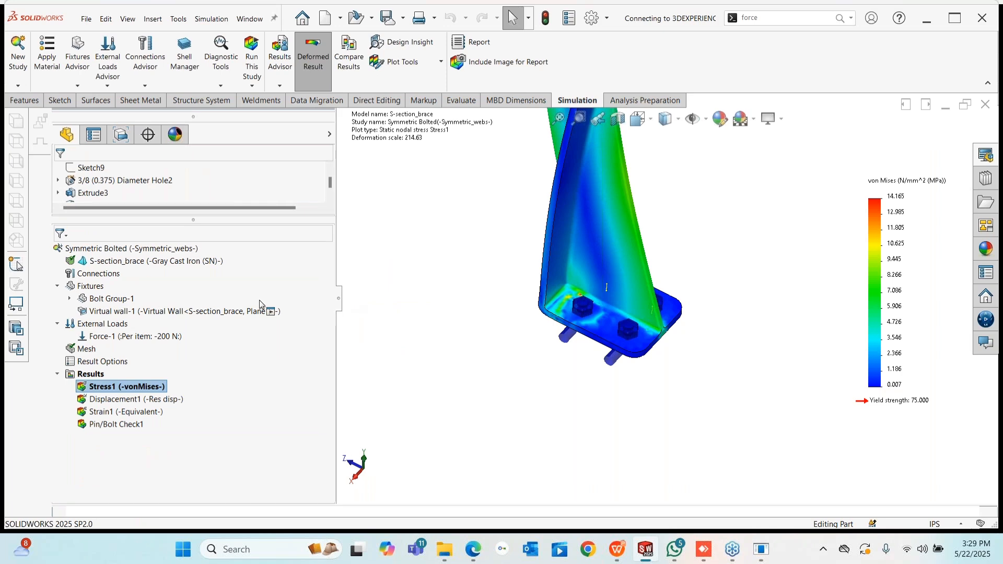
pyautogui.moveTo(337, 304); pyautogui.dragTo(214, 303)
pyautogui.moveTo(606, 330); pyautogui.dragTo(565, 155, button='middle')
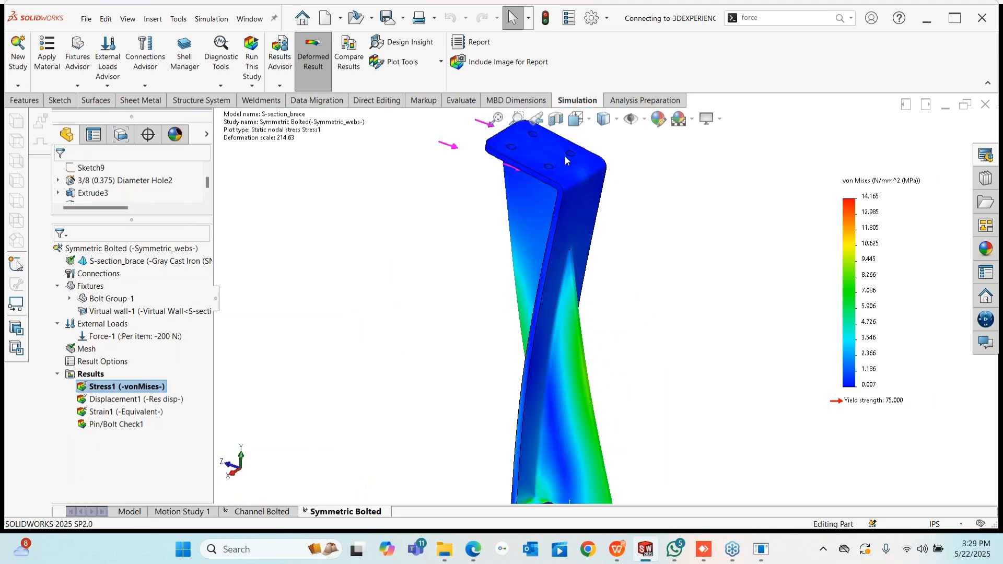
pyautogui.click(467, 43)
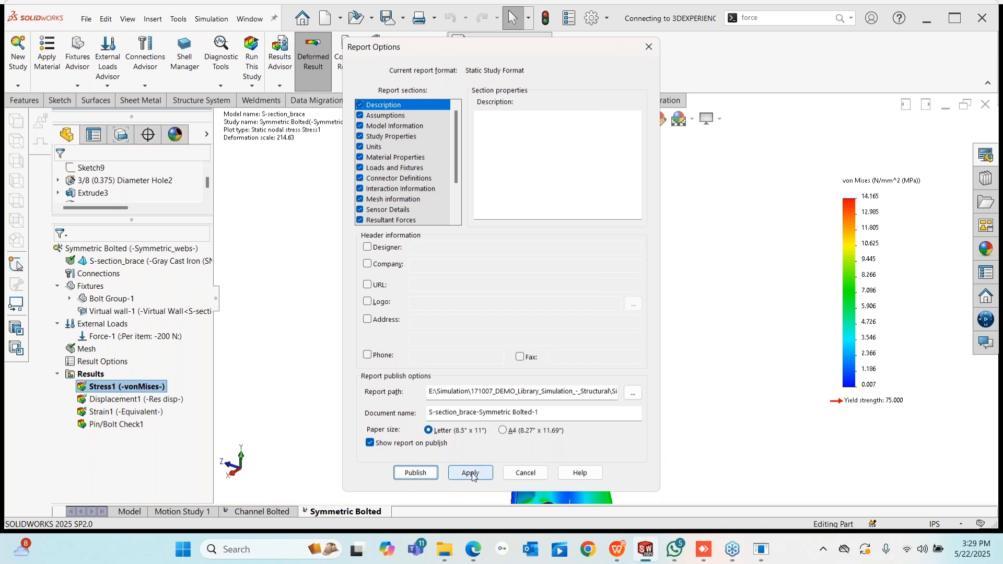
pyautogui.click(526, 472)
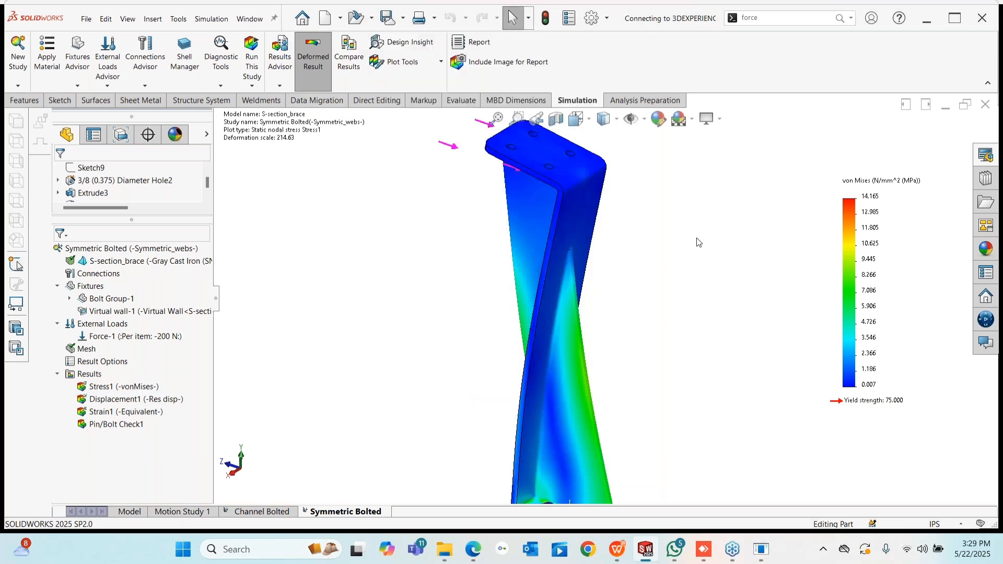
# - Close the brace with Don't Save and open Bike Frame.SLDPRT from Recent Documents
pyautogui.click(985, 106)
pyautogui.click(489, 312)
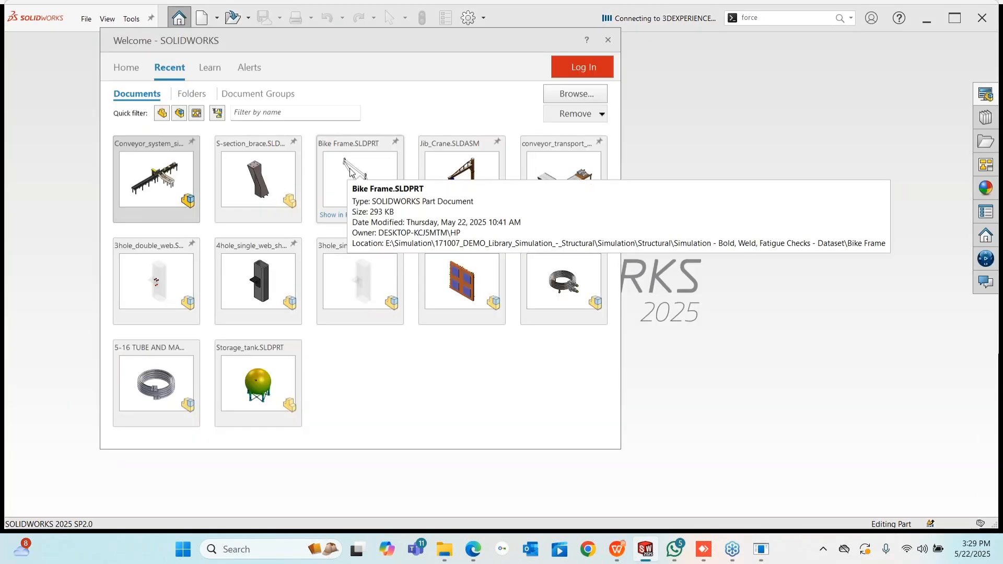
pyautogui.click(346, 169)
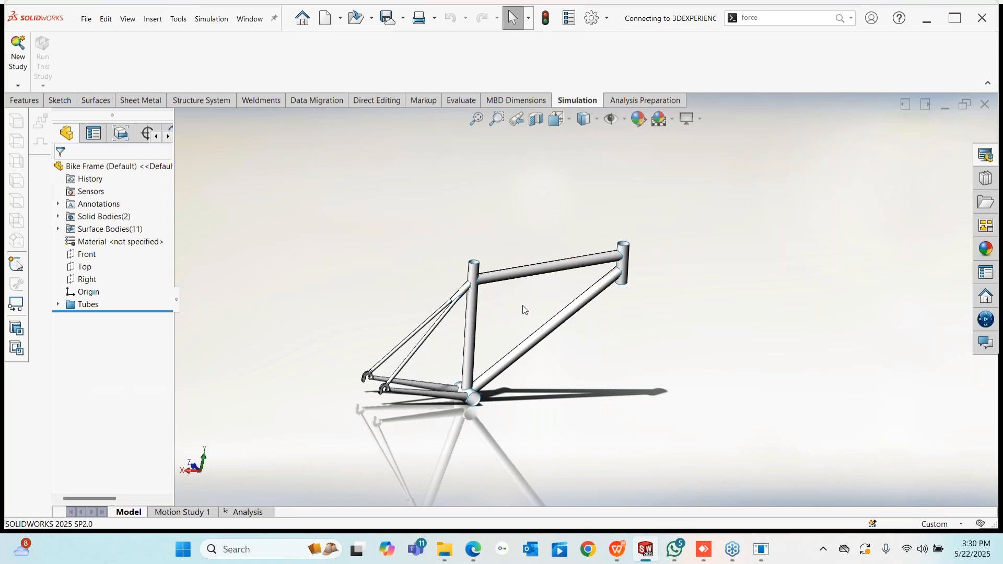
pyautogui.moveTo(523, 305); pyautogui.dragTo(492, 340, button='middle')
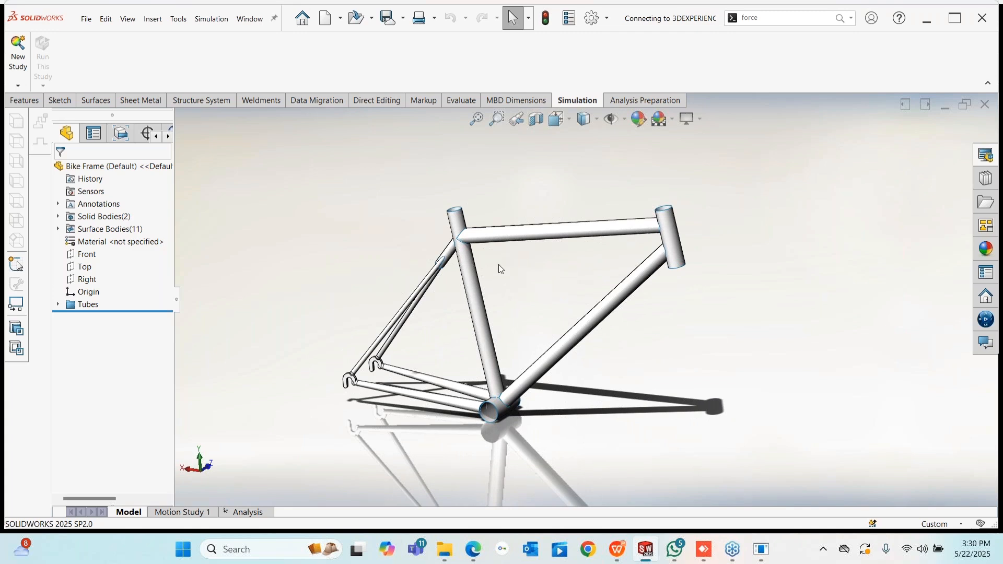
# - Orbit and zoom around the bike frame, viewing the seat tube, head tube and rear stays
pyautogui.moveTo(498, 265); pyautogui.dragTo(263, 287, button='middle')
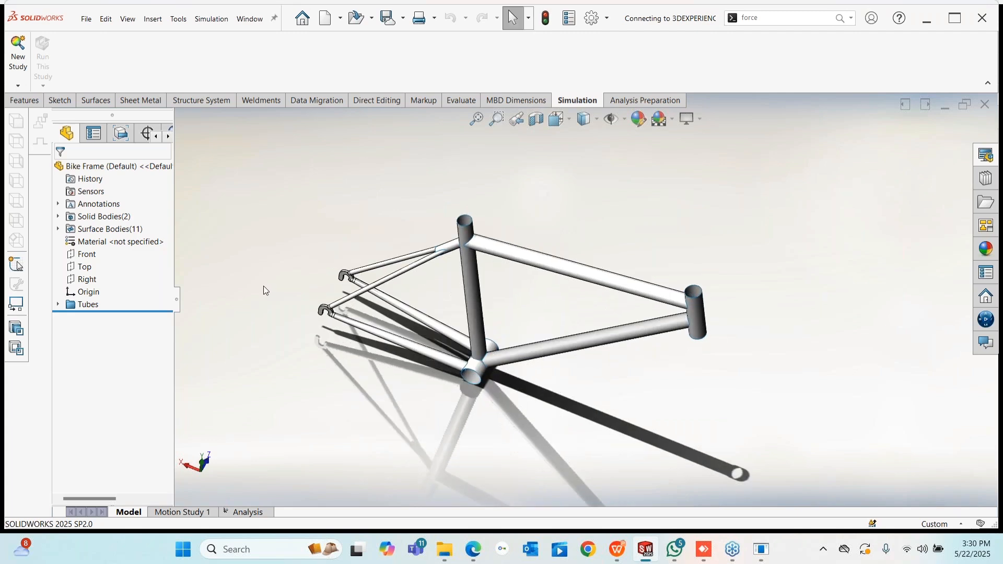
pyautogui.scroll(-2, 448, 408)
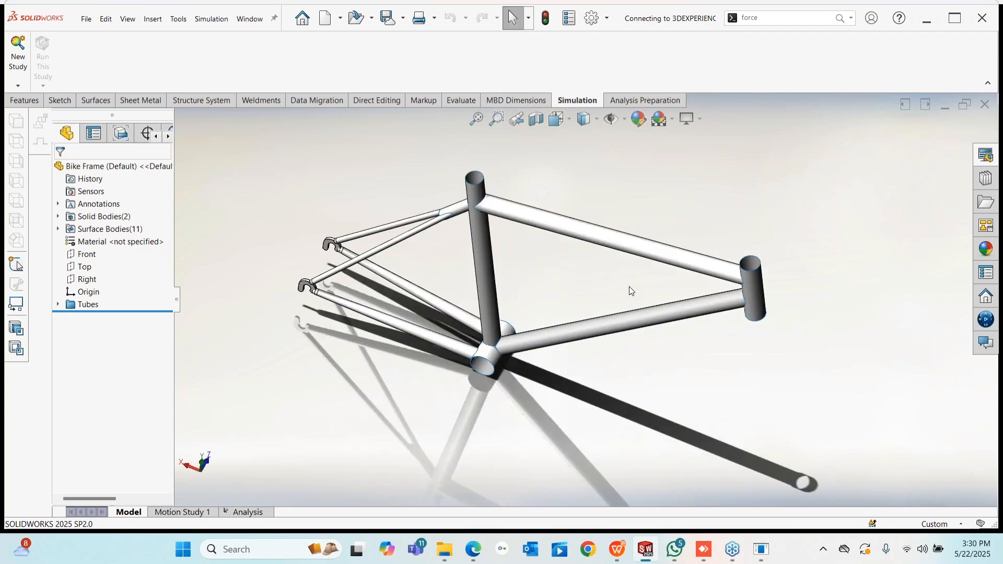
pyautogui.moveTo(629, 286); pyautogui.dragTo(501, 217, button='middle')
pyautogui.scroll(-5, 501, 216)
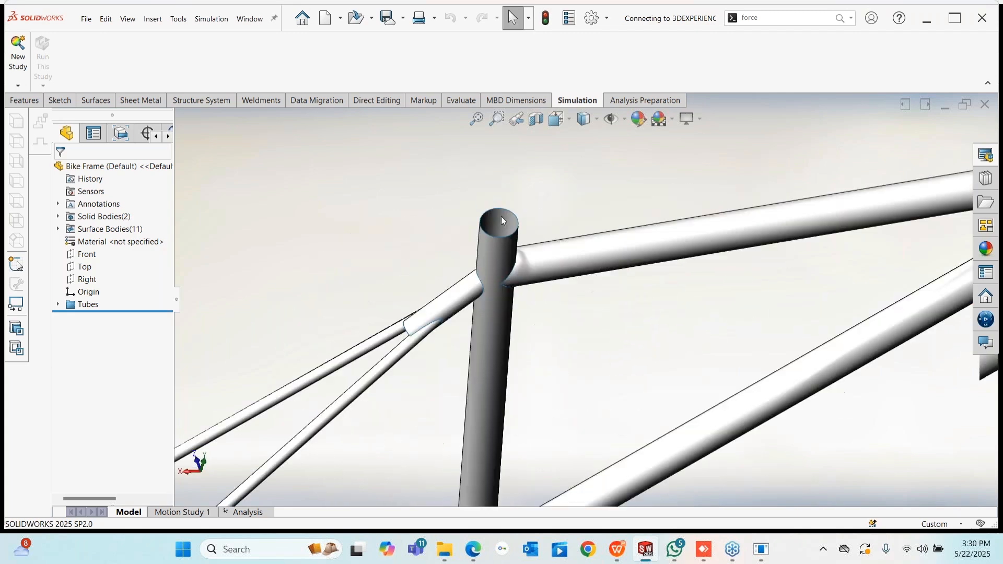
pyautogui.scroll(8, 500, 217)
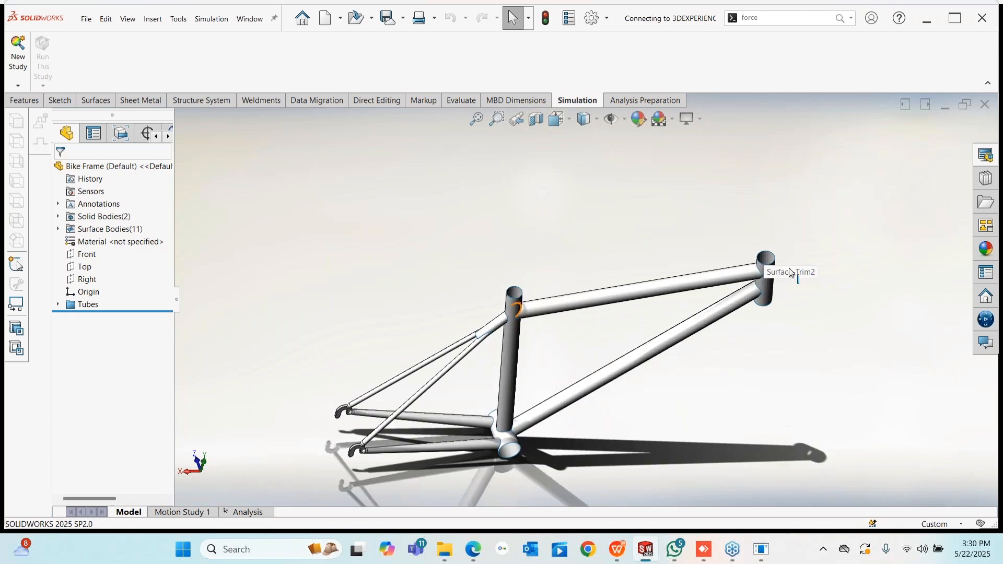
pyautogui.scroll(-5, 791, 272)
pyautogui.moveTo(706, 280); pyautogui.dragTo(628, 340, button='middle')
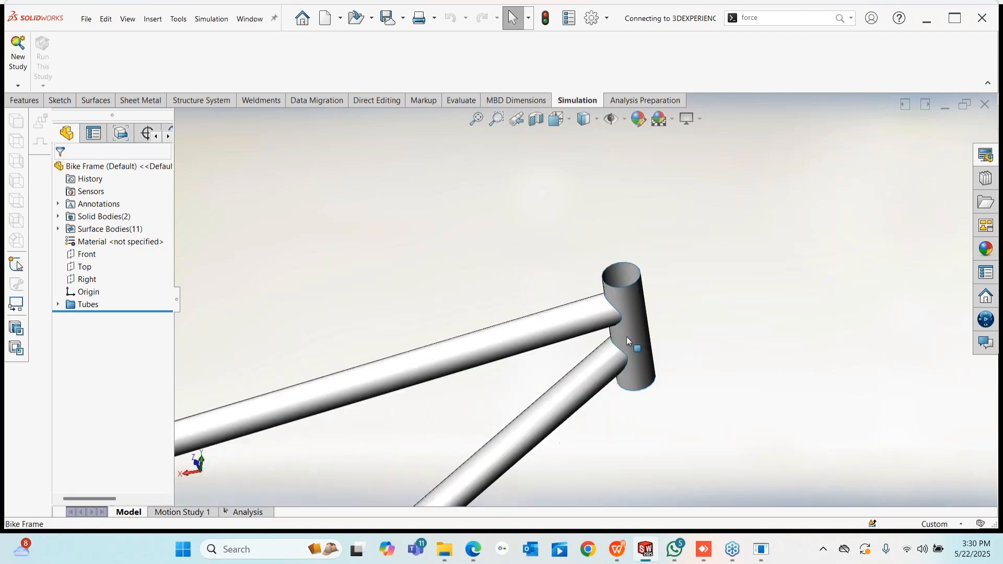
pyautogui.scroll(6, 626, 337)
pyautogui.scroll(-4, 429, 449)
pyautogui.moveTo(536, 343); pyautogui.dragTo(537, 282, button='middle')
# - Select the seat tube, then the top tube, and open the Analysis study listing 3 mm 1060 Alloy shells
pyautogui.click(534, 283)
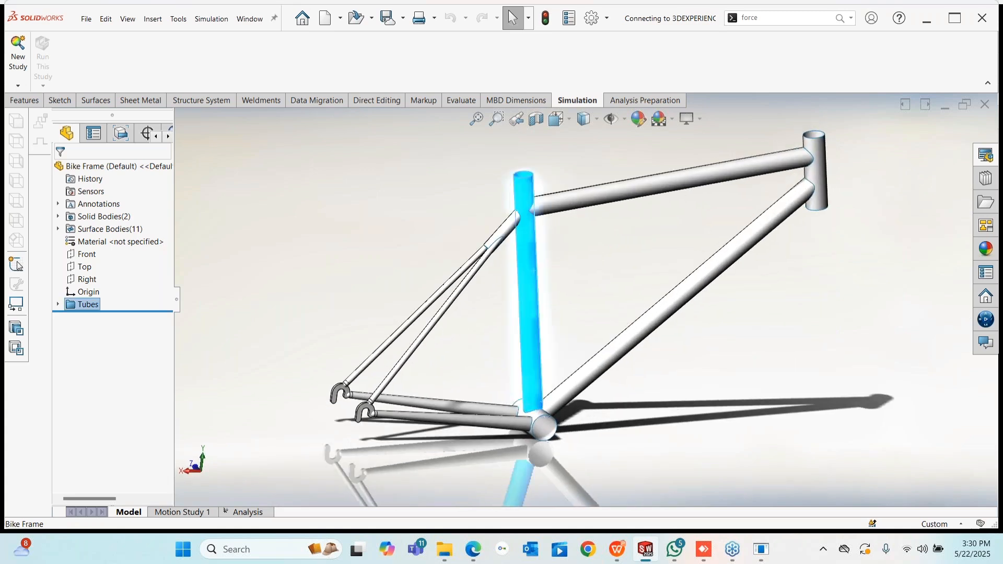
pyautogui.click(587, 199)
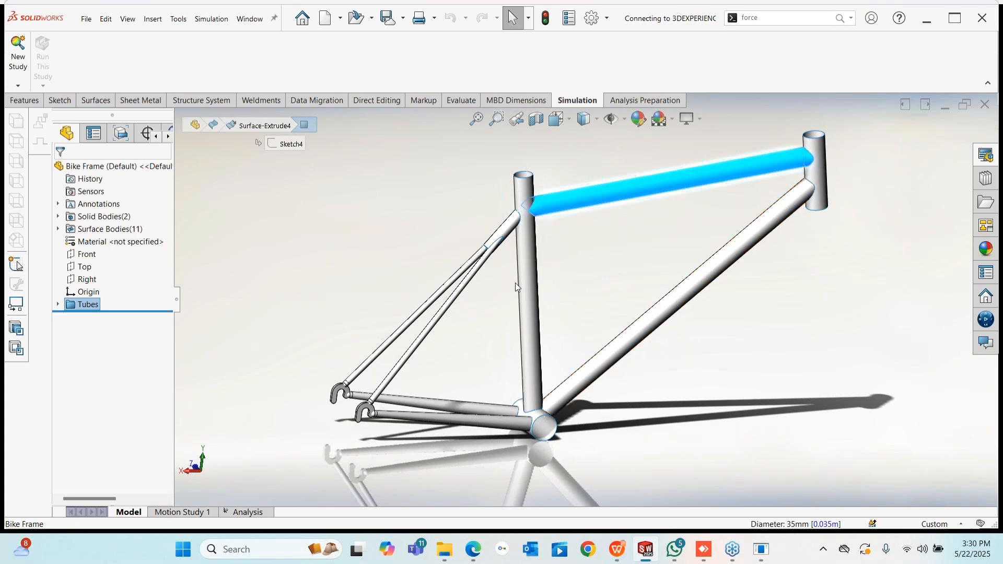
pyautogui.moveTo(629, 308); pyautogui.dragTo(243, 413, button='middle')
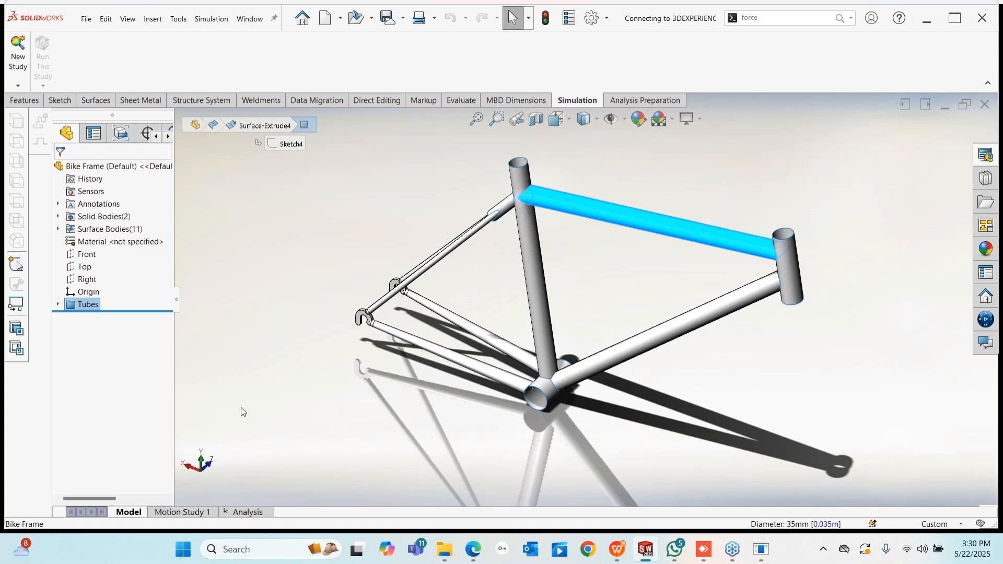
pyautogui.click(245, 512)
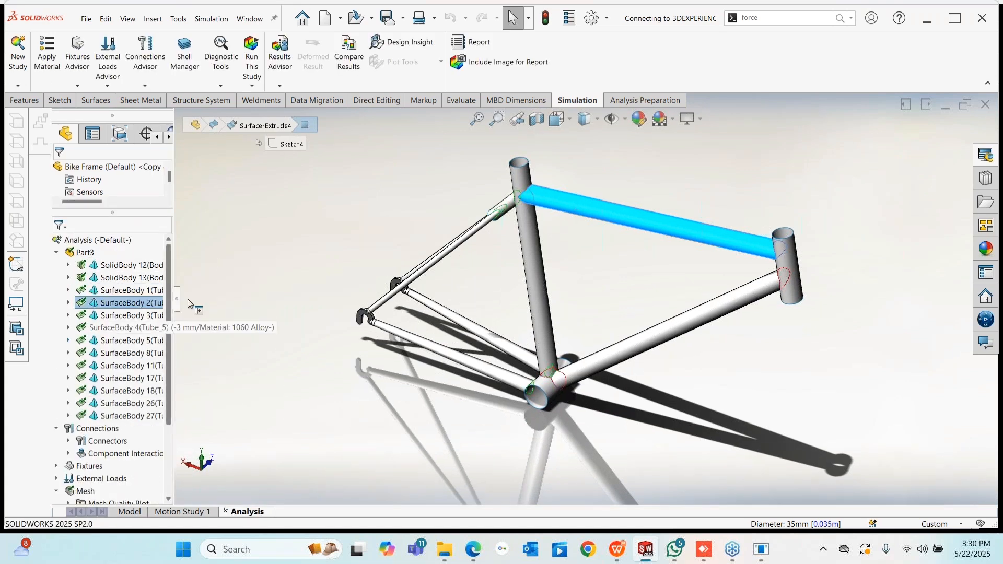
# - Widen the study tree, collapse the Part3 bodies and expand Component Interactions
pyautogui.moveTo(190, 303); pyautogui.dragTo(267, 306)
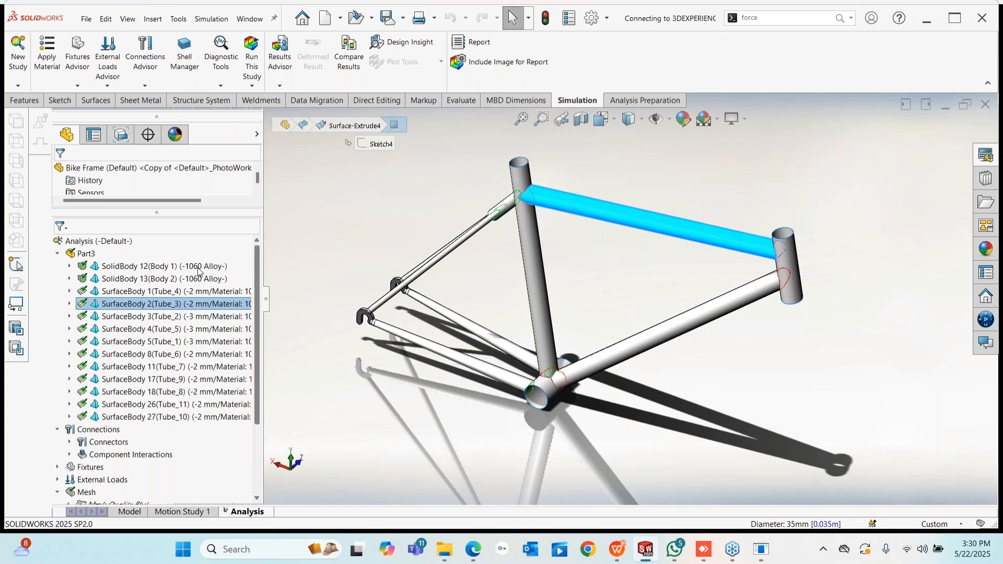
pyautogui.click(58, 254)
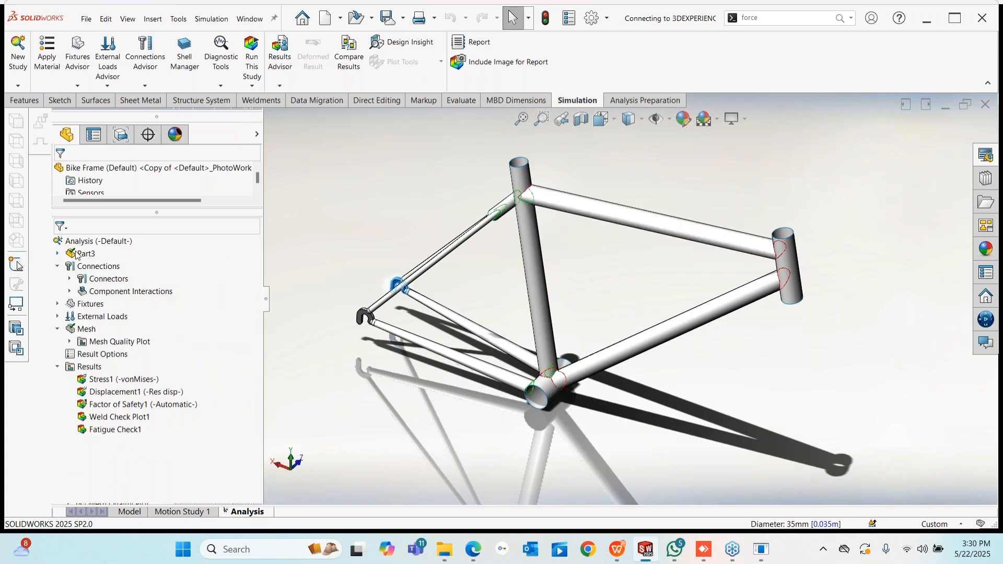
pyautogui.click(78, 254)
pyautogui.click(70, 291)
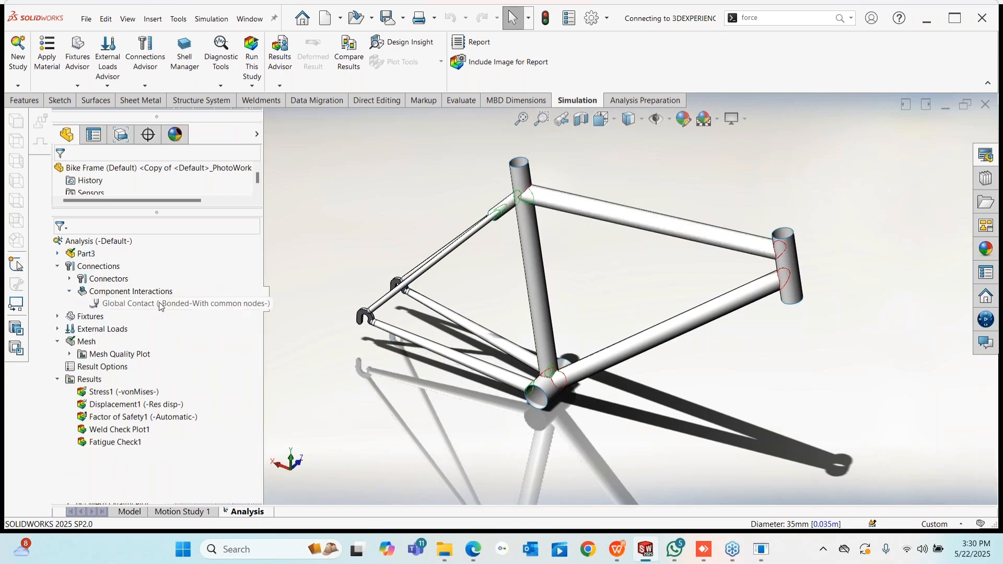
# - Inspect the bonded Global Contact definition around the tube junctions and close it unchanged
pyautogui.rightClick(160, 304)
pyautogui.press('Return')
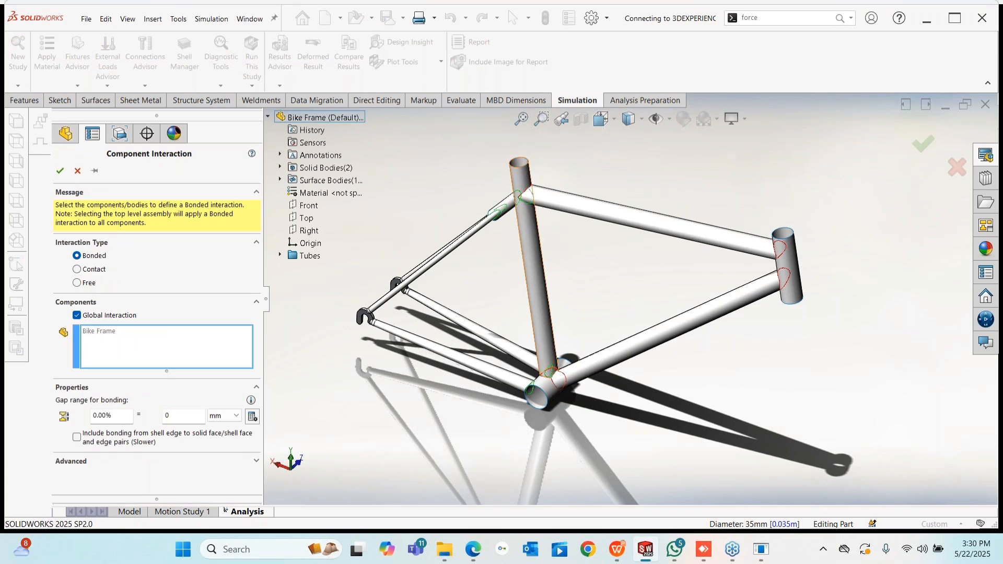
pyautogui.scroll(5, 547, 211)
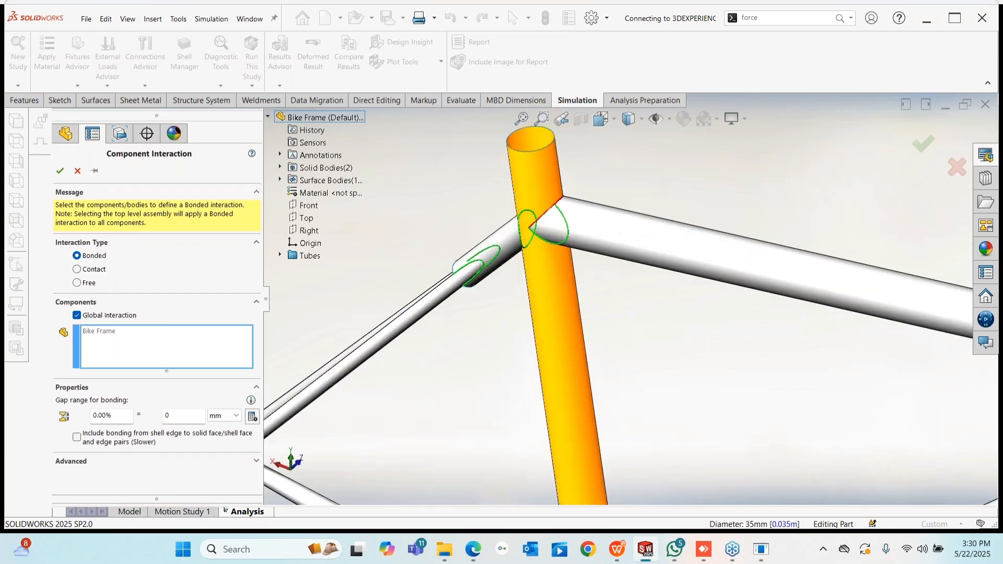
pyautogui.scroll(5, 467, 344)
pyautogui.scroll(-8, 467, 343)
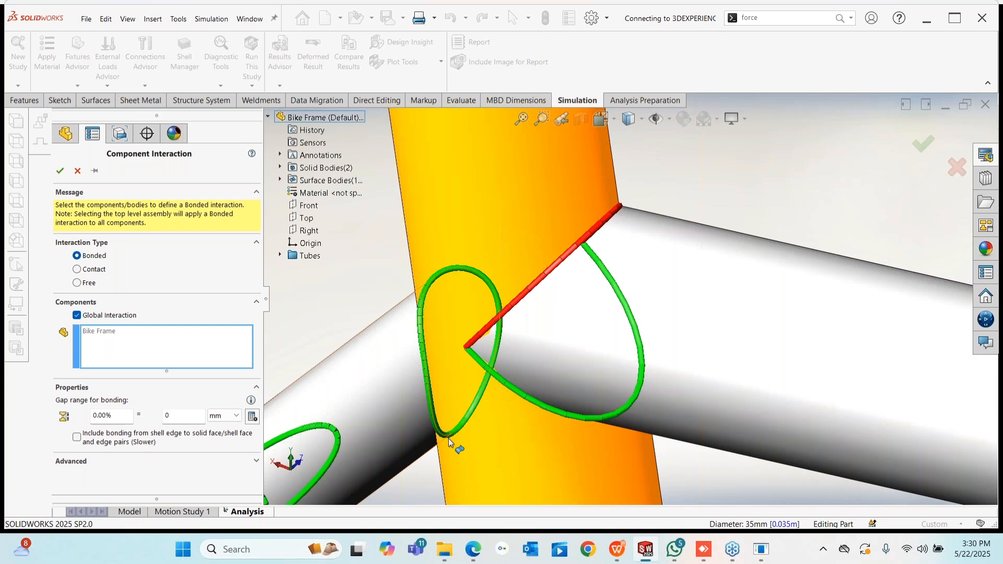
pyautogui.scroll(-10, 589, 358)
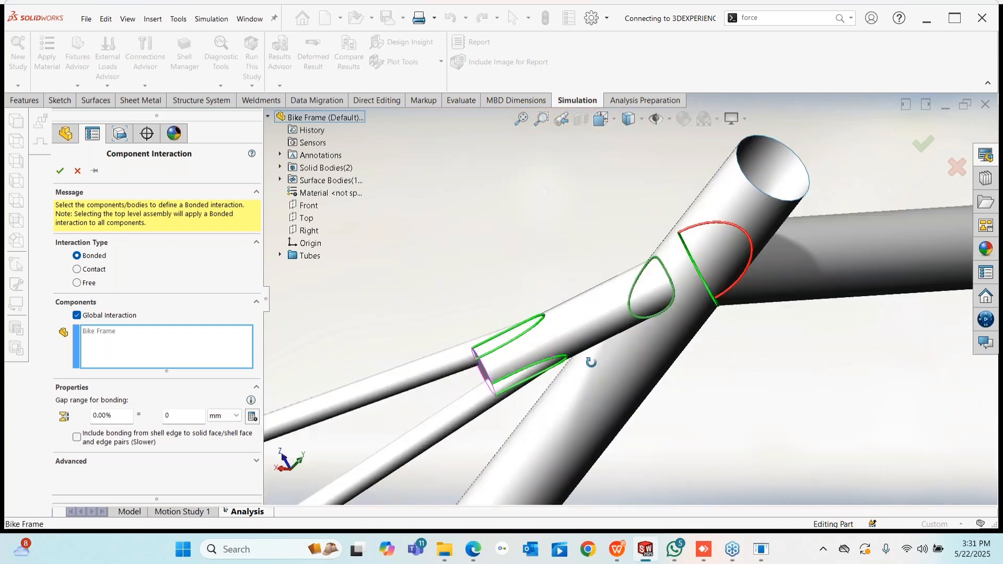
pyautogui.scroll(8, 785, 284)
pyautogui.scroll(3, 764, 293)
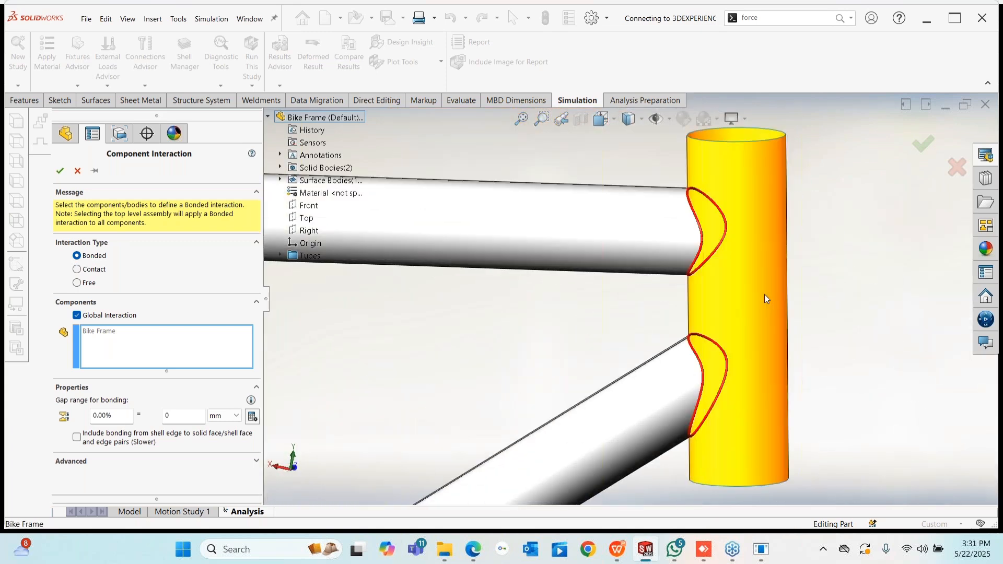
pyautogui.moveTo(764, 294)
pyautogui.mouseDown(button='middle')
pyautogui.moveTo(790, 304)
pyautogui.moveTo(752, 300)
pyautogui.mouseUp(button='middle')
pyautogui.scroll(-5, 752, 301)
pyautogui.click(78, 173)
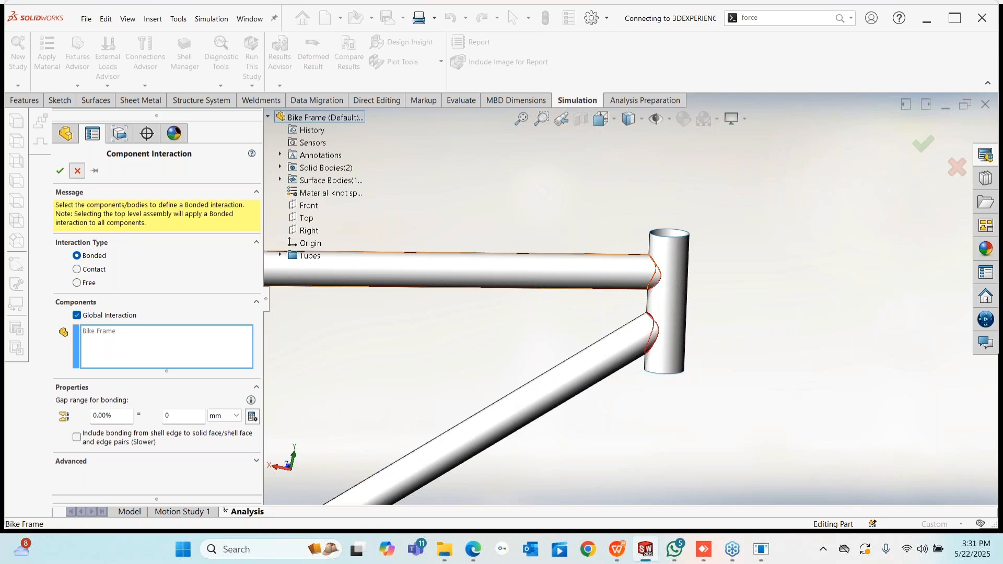
# - Rotate the whole frame and bring up the options for the Fixed-1 fixture
pyautogui.scroll(-8, 475, 333)
pyautogui.moveTo(450, 329); pyautogui.dragTo(386, 324, button='middle')
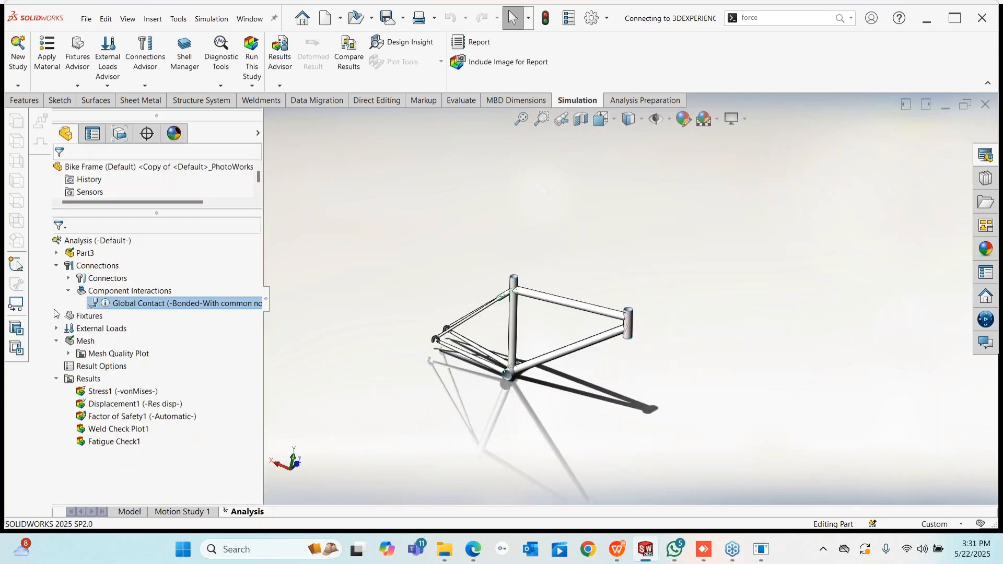
pyautogui.click(57, 316)
pyautogui.rightClick(102, 329)
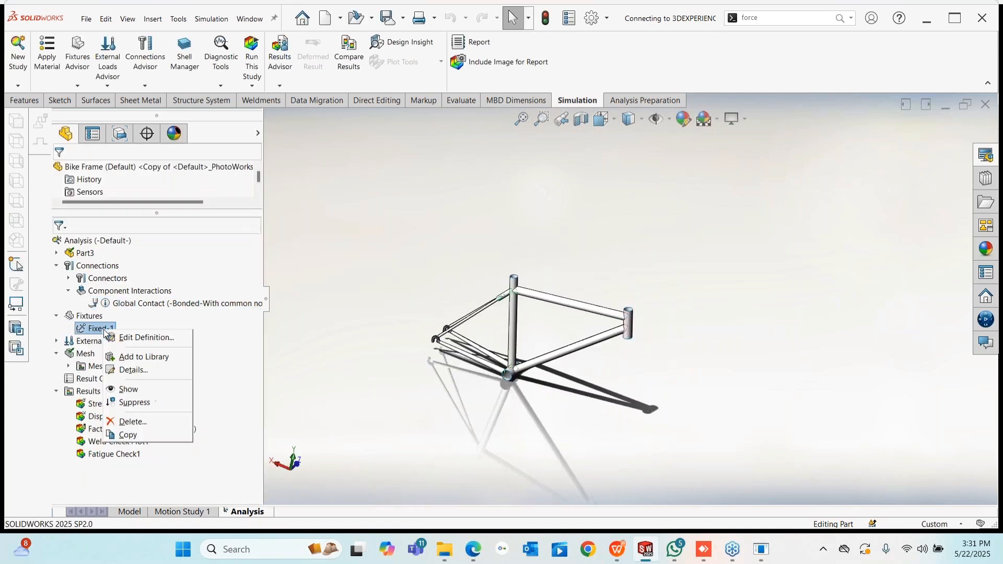
pyautogui.click(138, 337)
pyautogui.scroll(3, 495, 376)
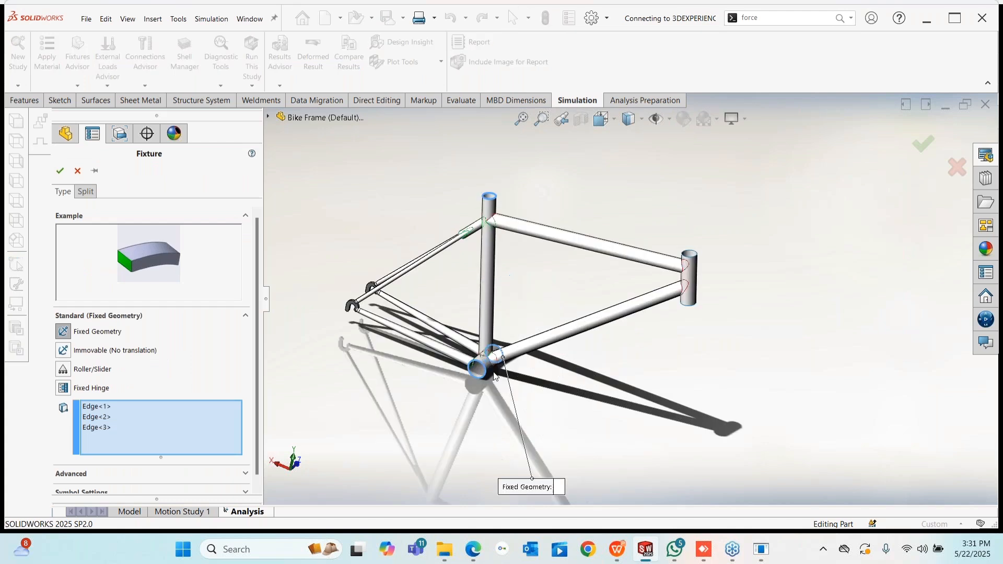
pyautogui.scroll(-2, 495, 376)
pyautogui.scroll(3, 504, 366)
pyautogui.scroll(-9, 614, 188)
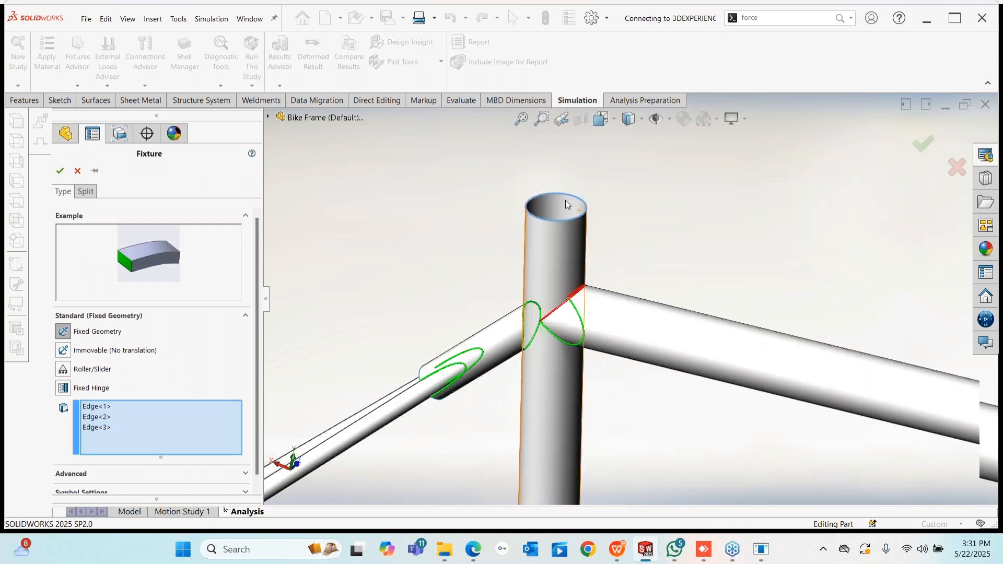
pyautogui.scroll(8, 641, 378)
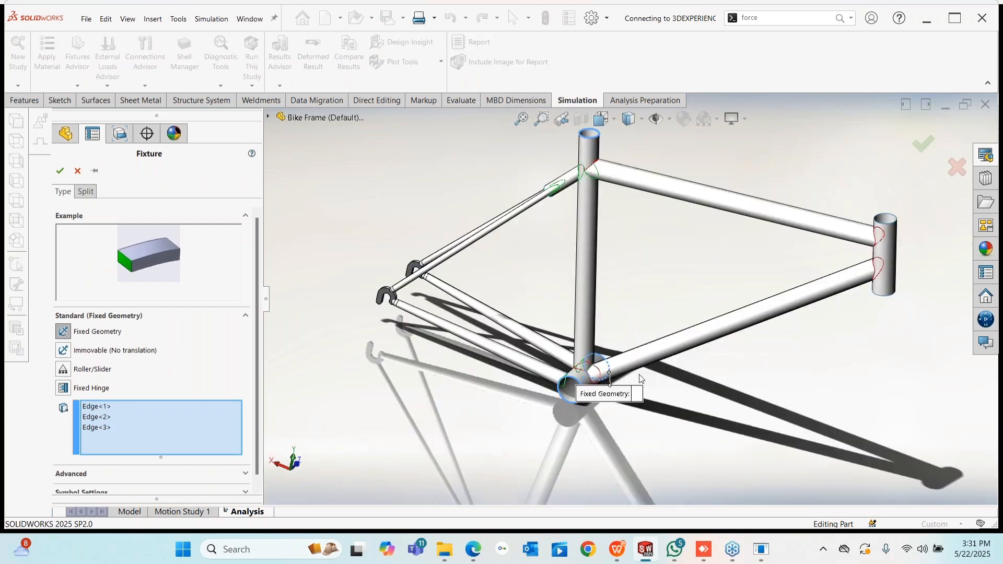
pyautogui.scroll(-3, 641, 380)
pyautogui.scroll(4, 641, 378)
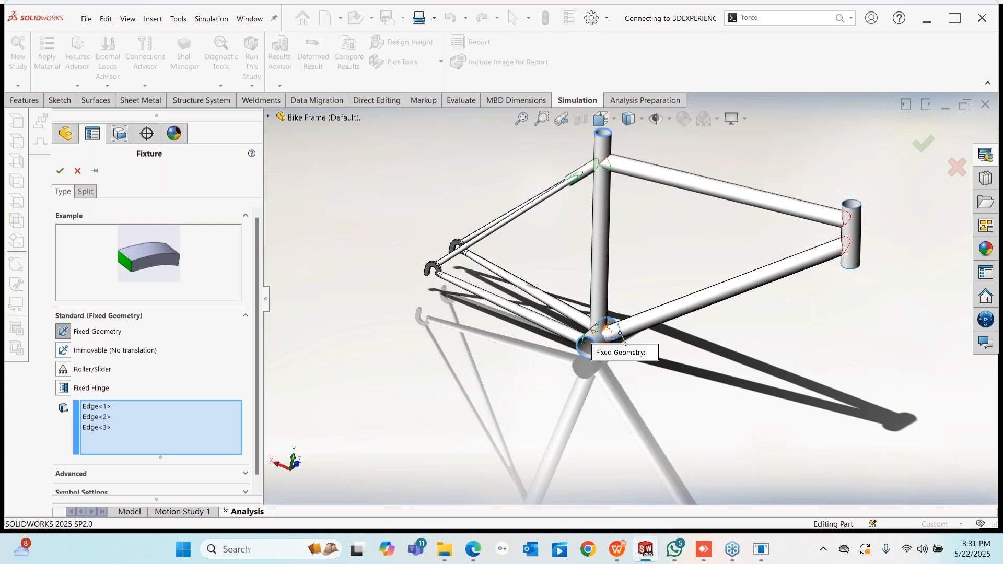
pyautogui.click(77, 171)
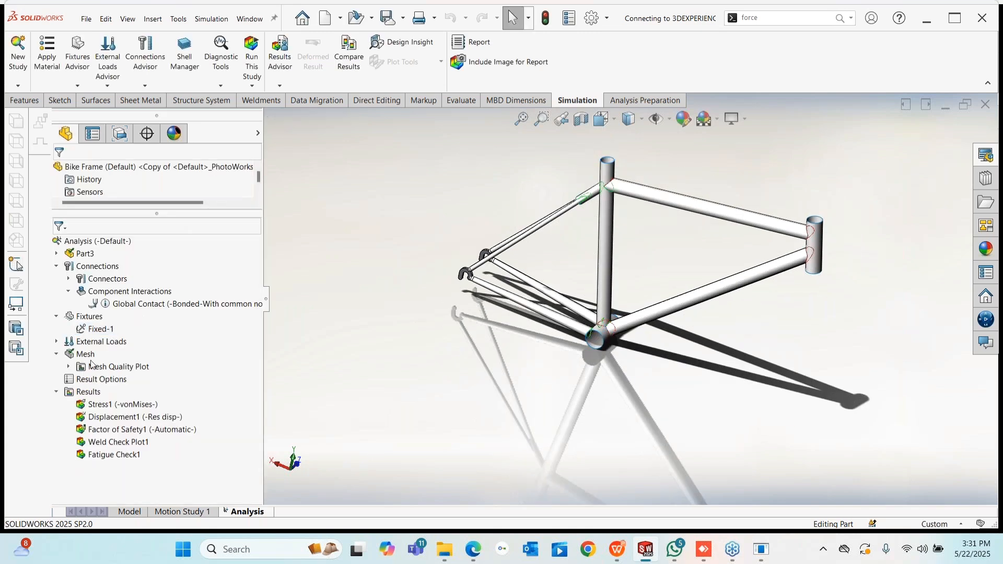
pyautogui.rightClick(85, 354)
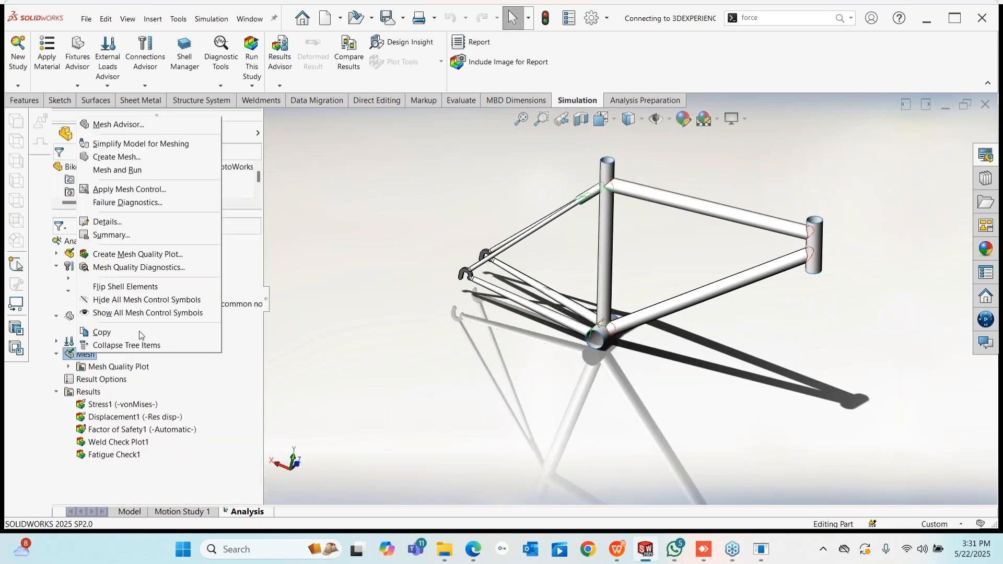
# - Create a new mesh of the tube shells, deleting old results, and orbit the Mesh Quality Plot
pyautogui.click(115, 158)
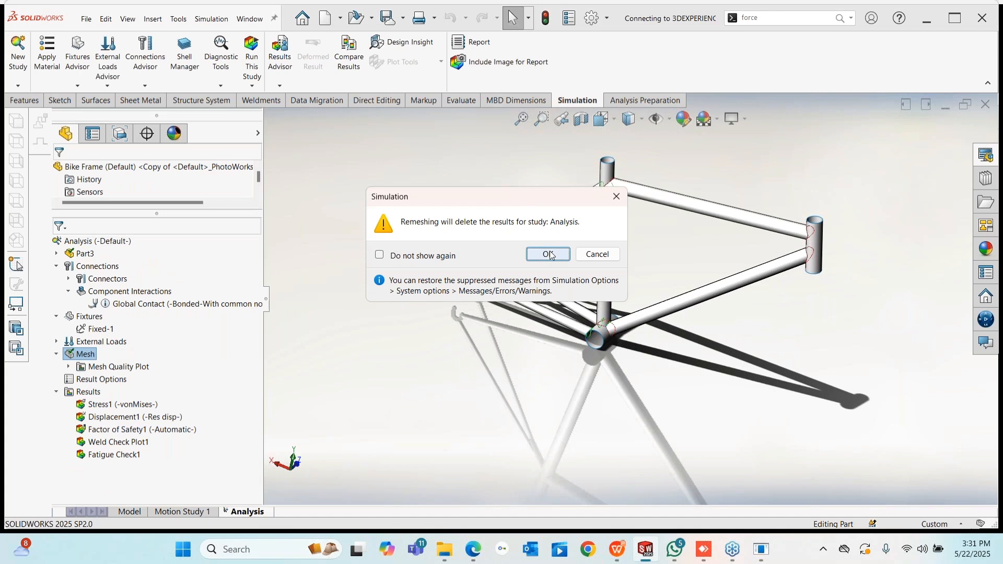
pyautogui.click(548, 254)
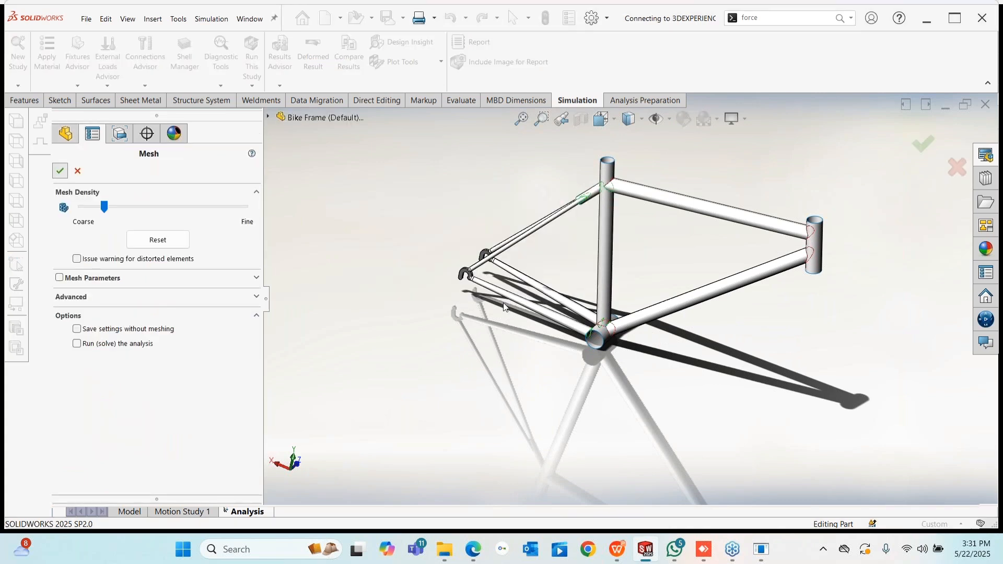
pyautogui.press('Return')
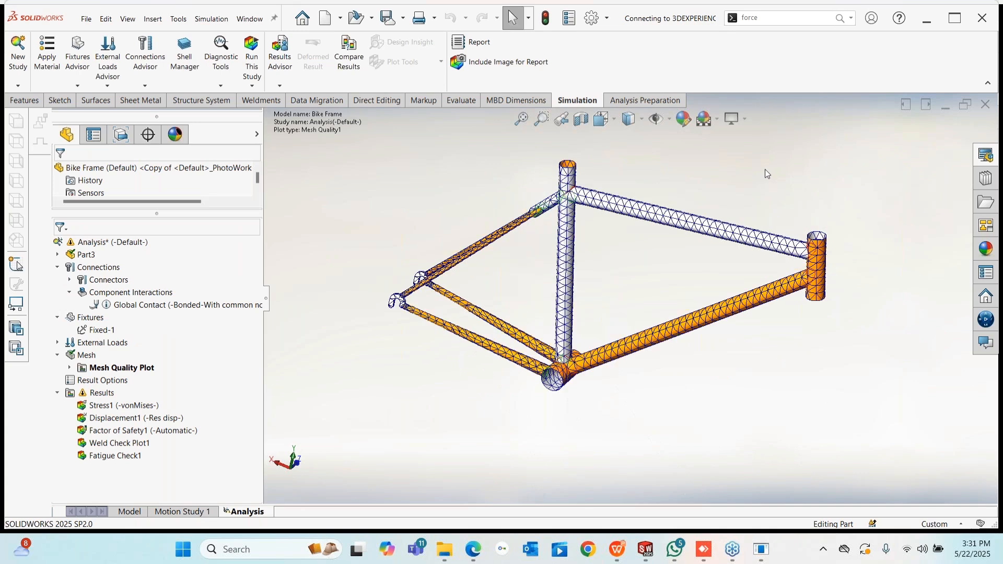
pyautogui.moveTo(765, 170); pyautogui.dragTo(526, 269, button='middle')
pyautogui.scroll(-6, 522, 258)
pyautogui.scroll(8, 541, 193)
pyautogui.moveTo(541, 193); pyautogui.dragTo(617, 346, button='middle')
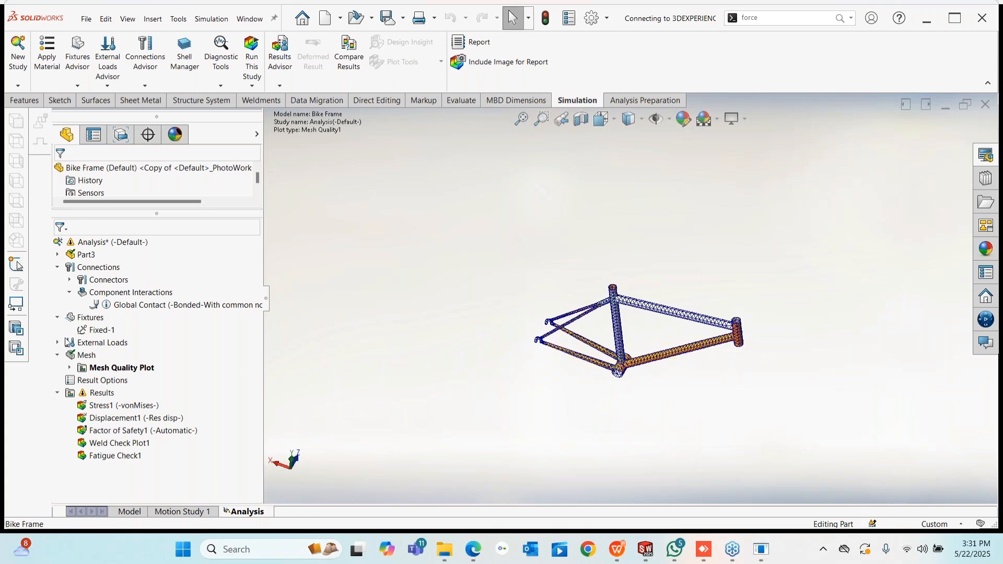
pyautogui.click(58, 255)
pyautogui.rightClick(129, 264)
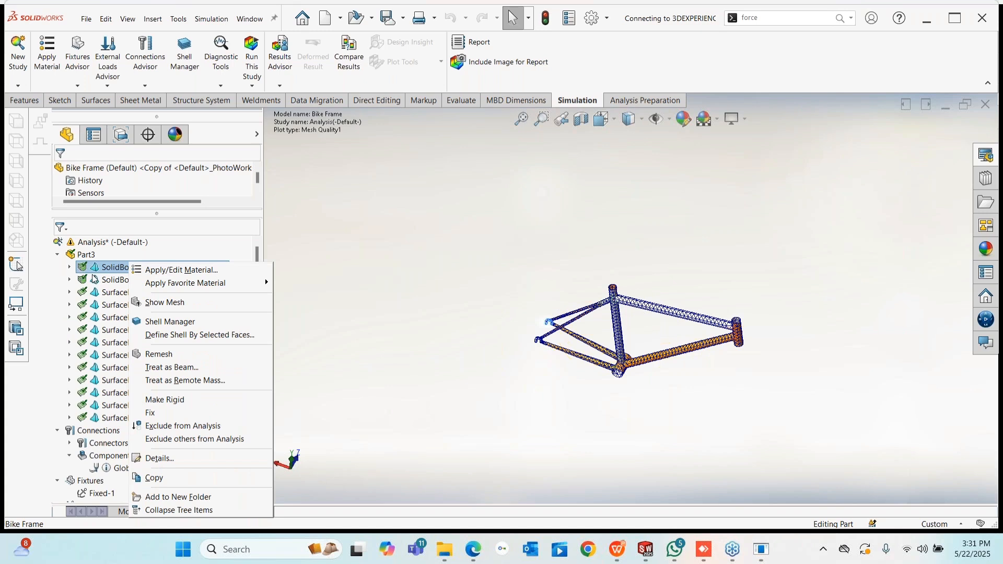
pyautogui.click(69, 267)
pyautogui.rightClick(133, 283)
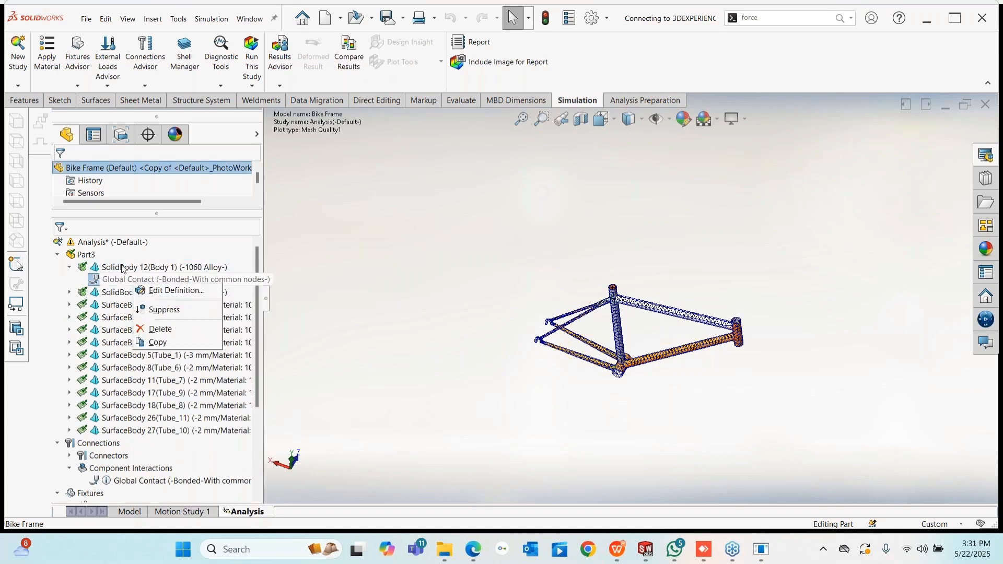
pyautogui.rightClick(123, 269)
pyautogui.rightClick(103, 330)
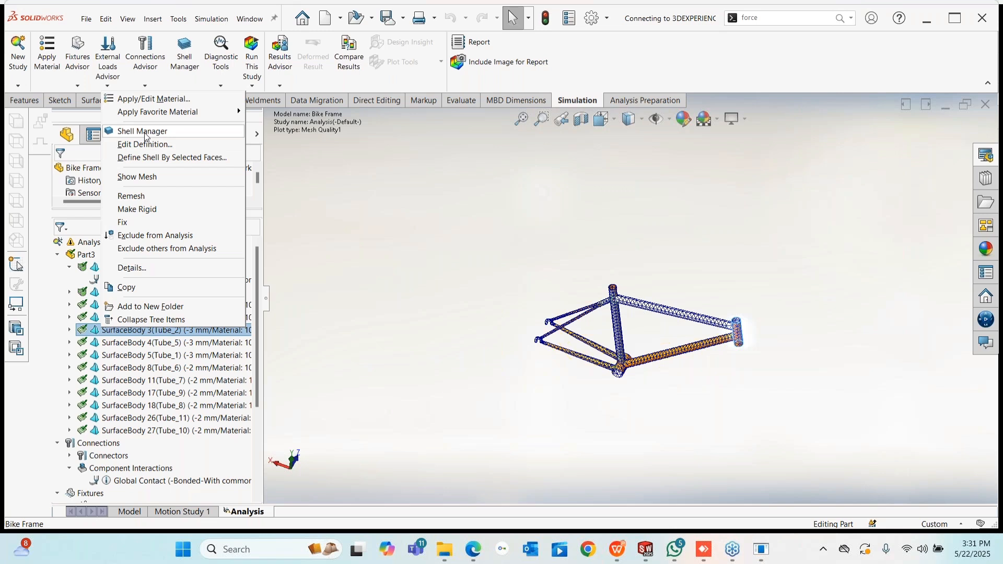
pyautogui.click(146, 137)
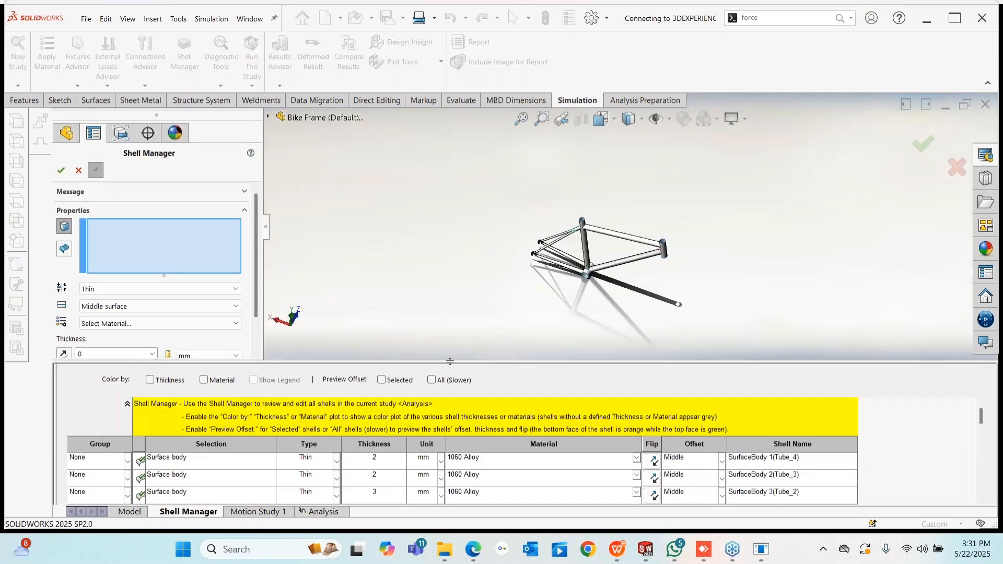
pyautogui.moveTo(450, 361); pyautogui.dragTo(449, 224)
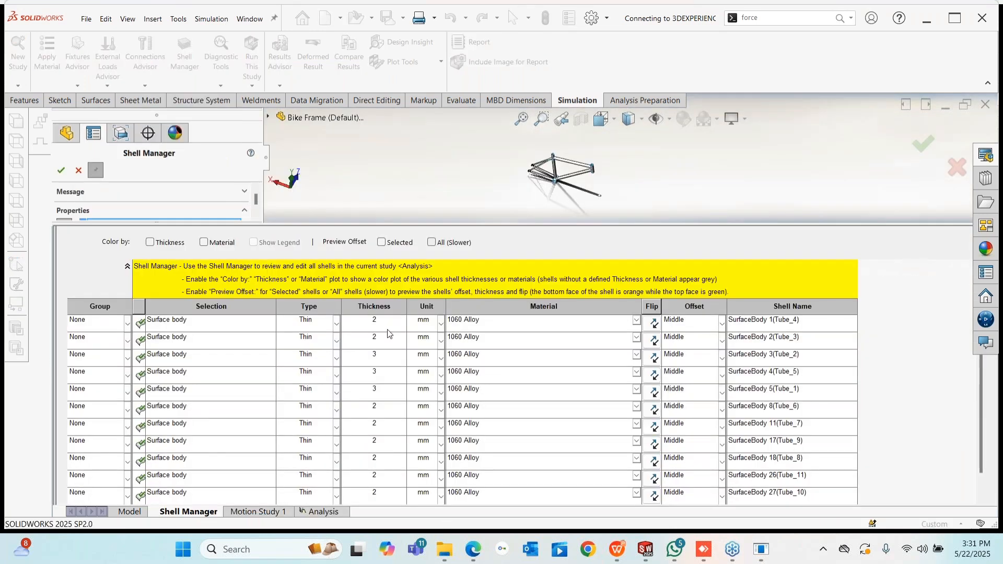
pyautogui.scroll(-1, 388, 389)
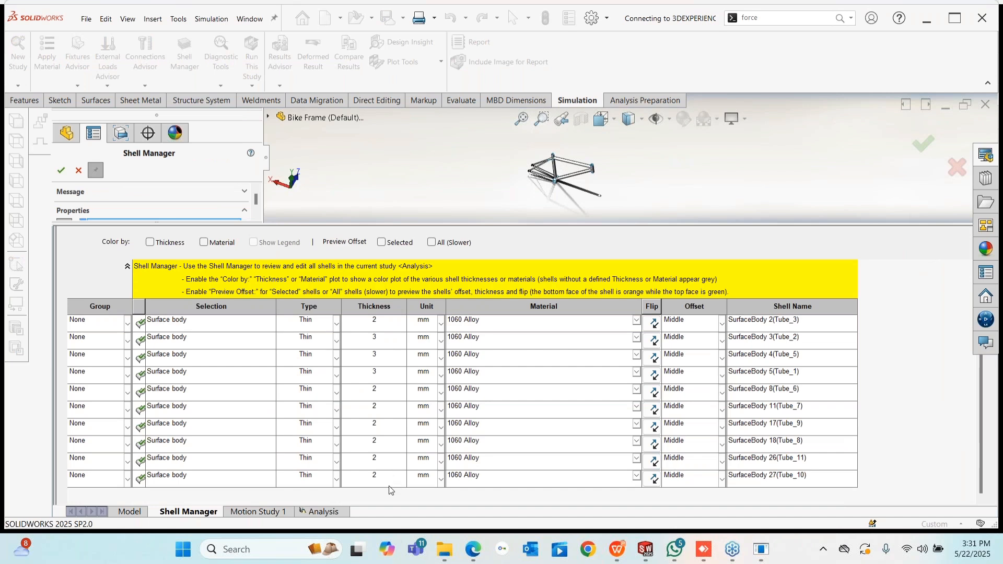
pyautogui.scroll(1, 390, 489)
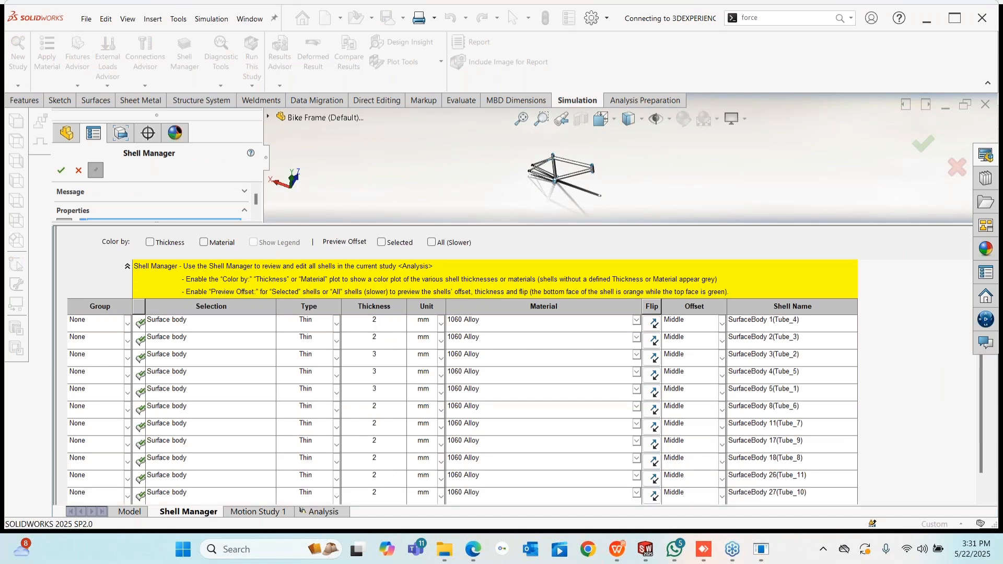
pyautogui.moveTo(445, 225); pyautogui.dragTo(460, 502)
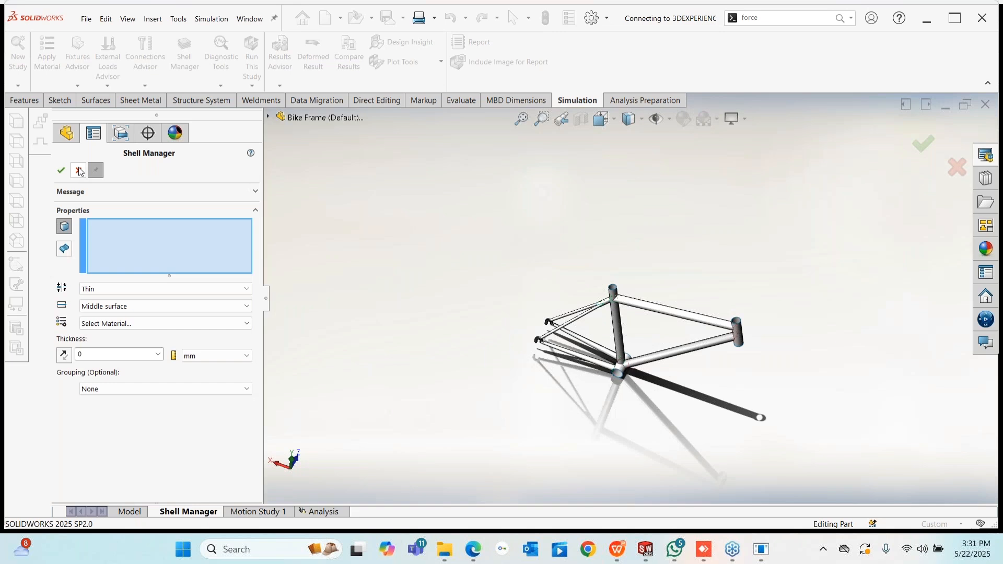
pyautogui.click(79, 171)
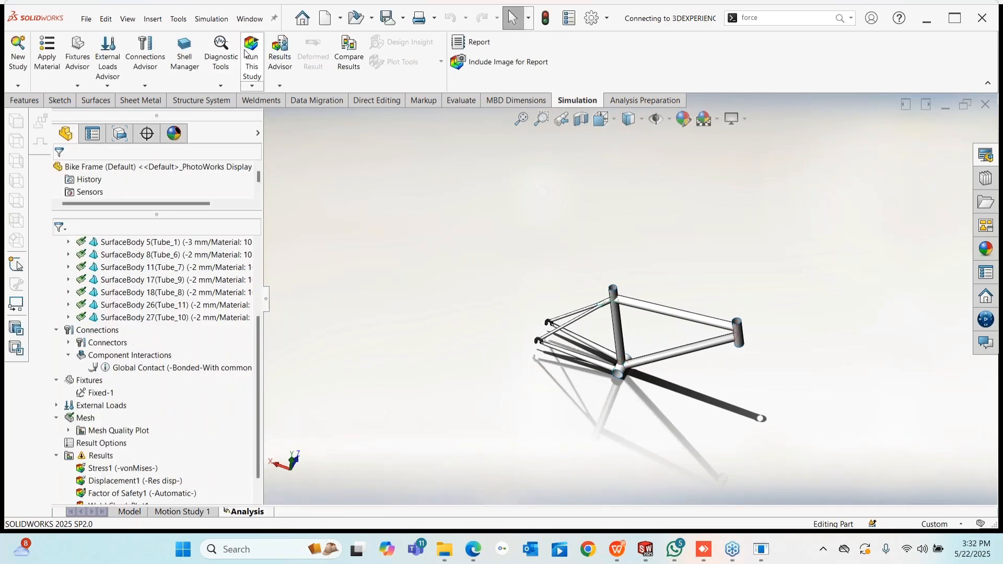
# - Re-run the bike frame study and orbit the Stress1 plot peaking at 52.20 MPa
pyautogui.click(250, 52)
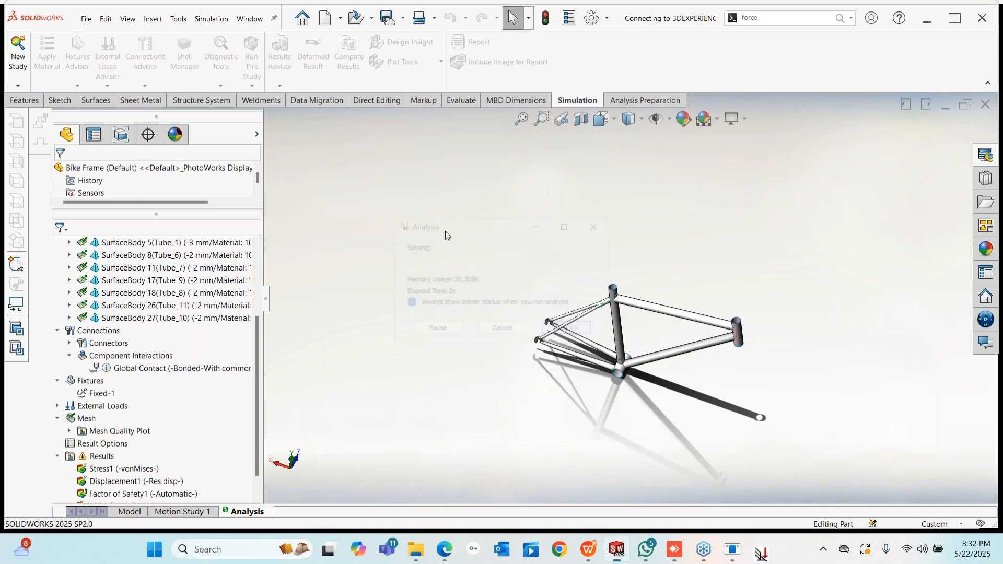
pyautogui.moveTo(632, 335); pyautogui.dragTo(648, 318, button='middle')
pyautogui.moveTo(608, 266)
pyautogui.mouseDown(button='middle')
pyautogui.moveTo(596, 257)
pyautogui.moveTo(621, 268)
pyautogui.mouseUp(button='middle')
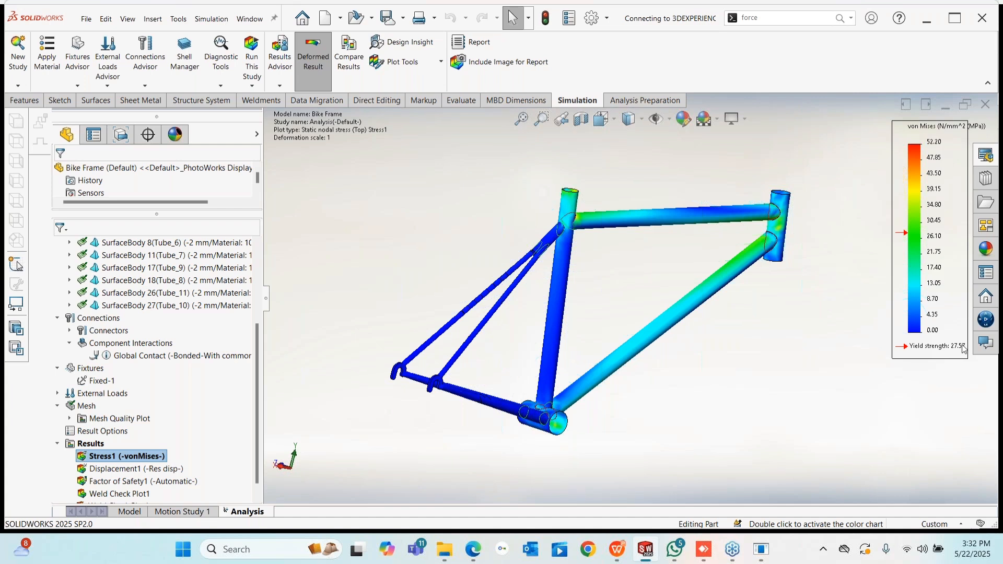
pyautogui.moveTo(623, 265); pyautogui.dragTo(873, 254, button='middle')
pyautogui.scroll(-3, 732, 293)
pyautogui.scroll(5, 627, 311)
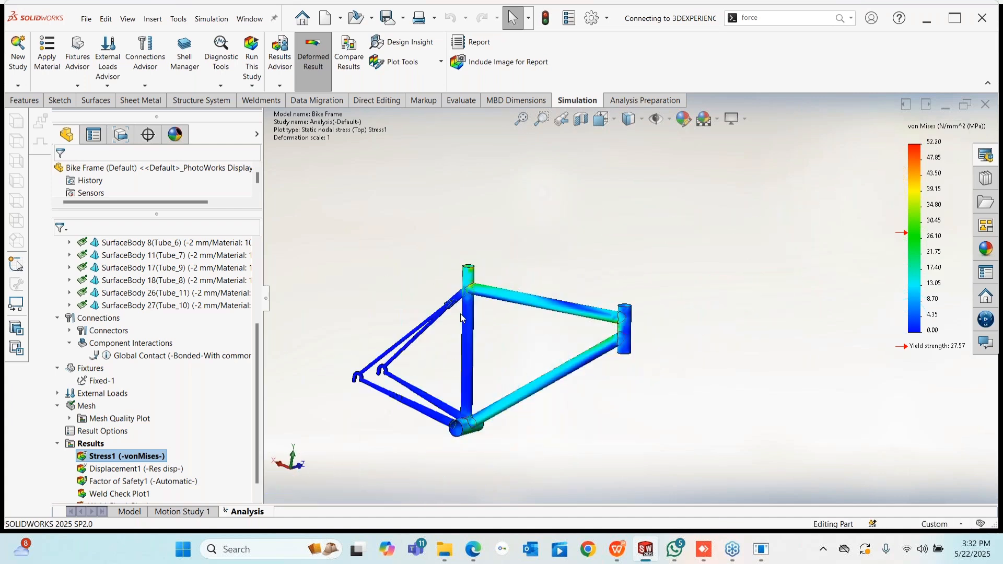
pyautogui.scroll(-6, 463, 314)
pyautogui.scroll(-1, 491, 263)
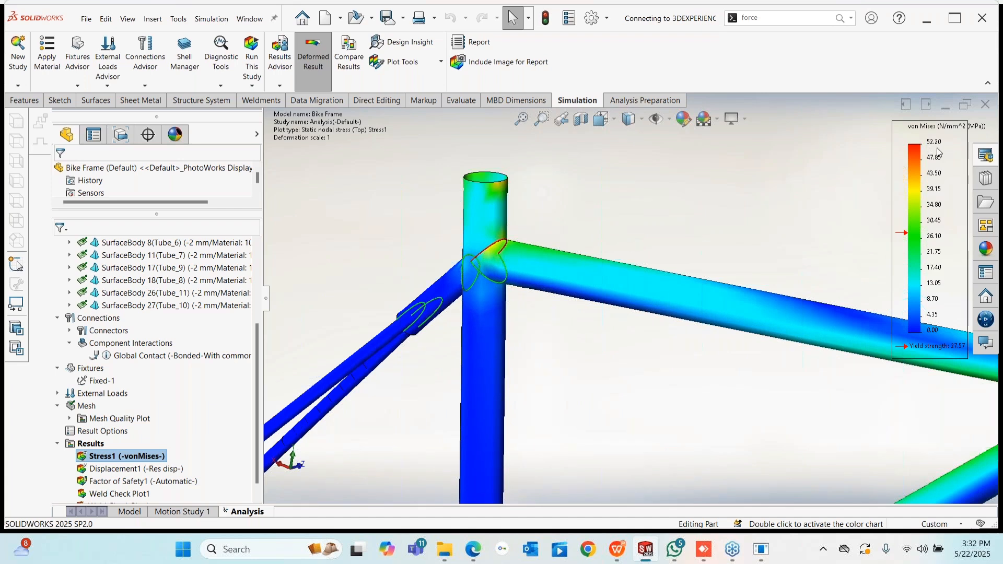
pyautogui.scroll(2, 729, 343)
pyautogui.scroll(3, 674, 360)
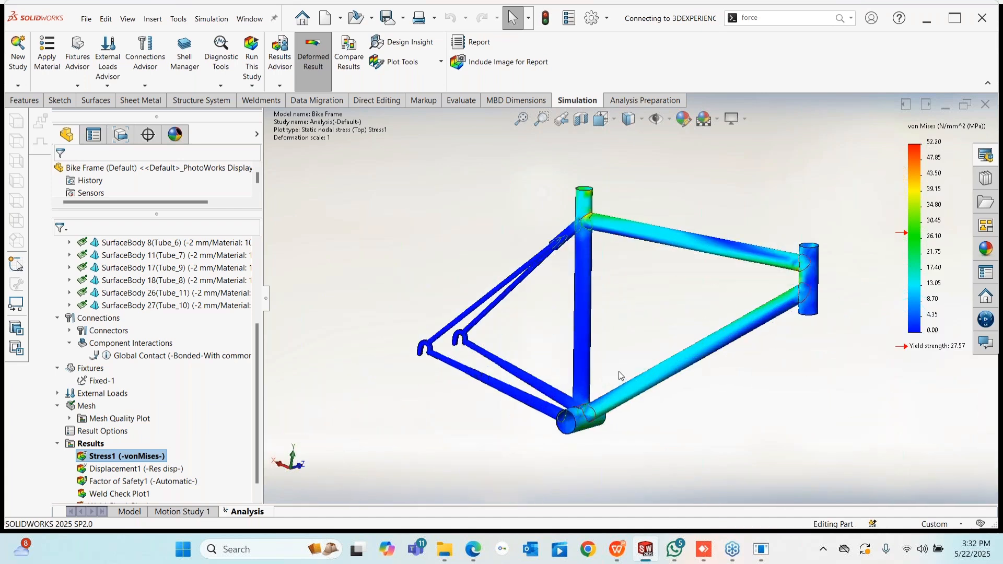
pyautogui.moveTo(619, 375); pyautogui.dragTo(703, 427, button='middle')
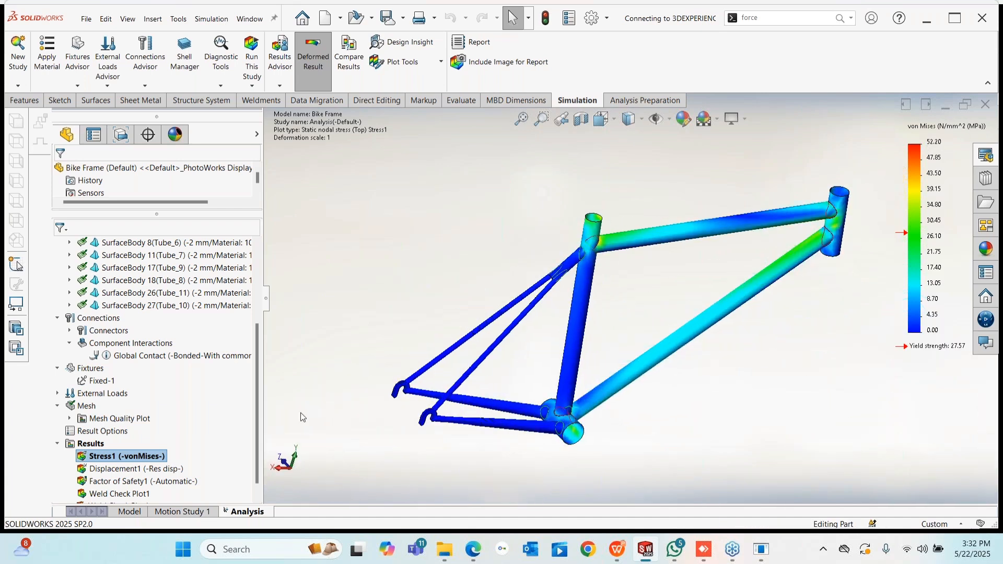
# - Turn on the minimum and maximum annotations in the Stress1 plot's chart options
pyautogui.rightClick(110, 457)
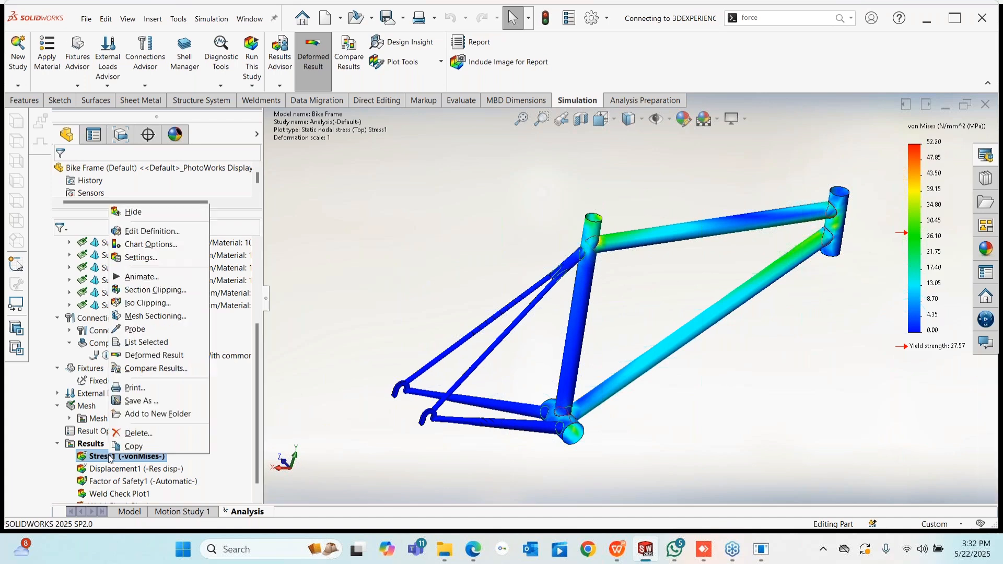
pyautogui.click(153, 231)
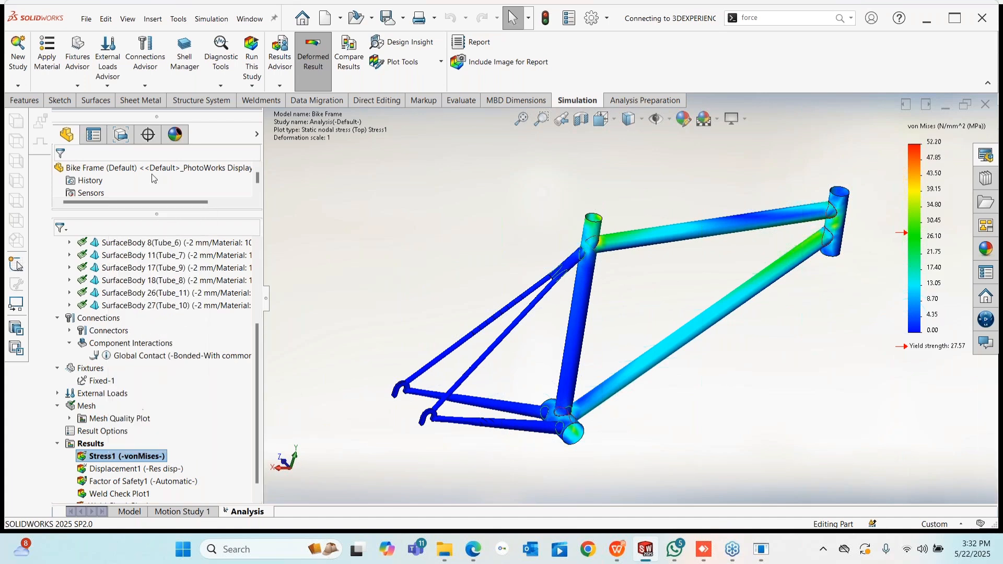
pyautogui.click(119, 191)
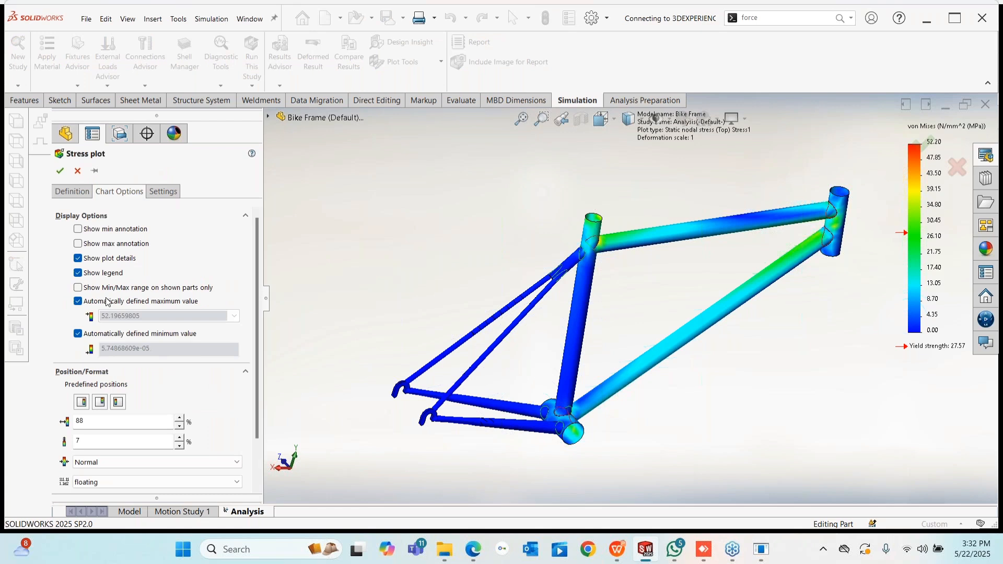
pyautogui.click(78, 229)
pyautogui.click(78, 244)
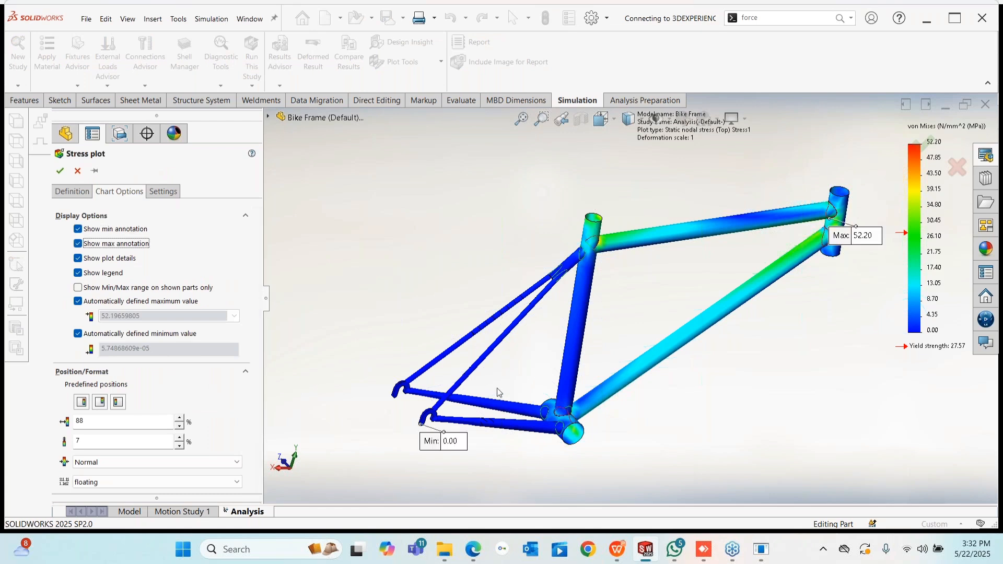
pyautogui.click(59, 172)
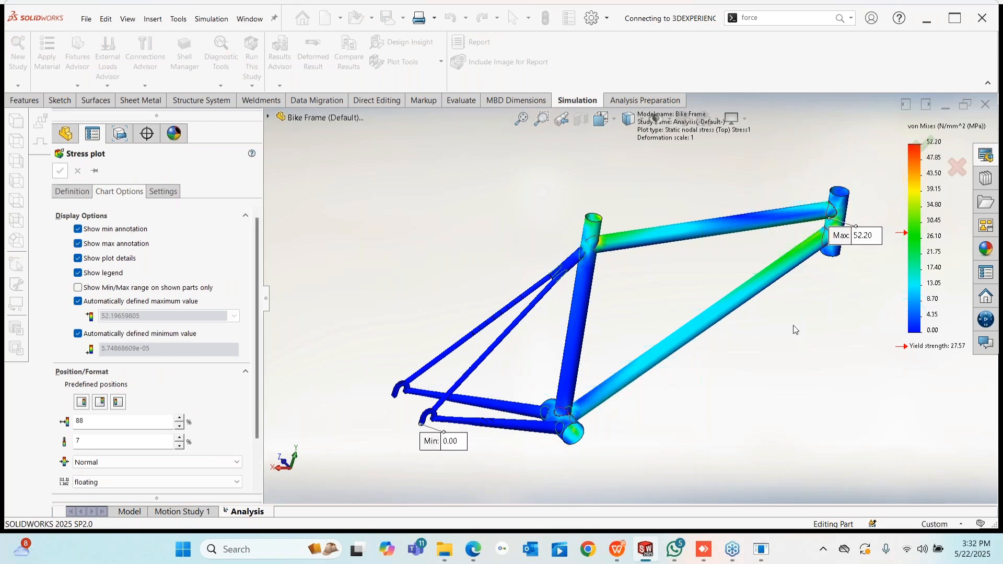
# - Zoom and orbit around the 52.20 MPa Max annotation at the head-tube joint
pyautogui.scroll(-10, 680, 295)
pyautogui.scroll(5, 679, 296)
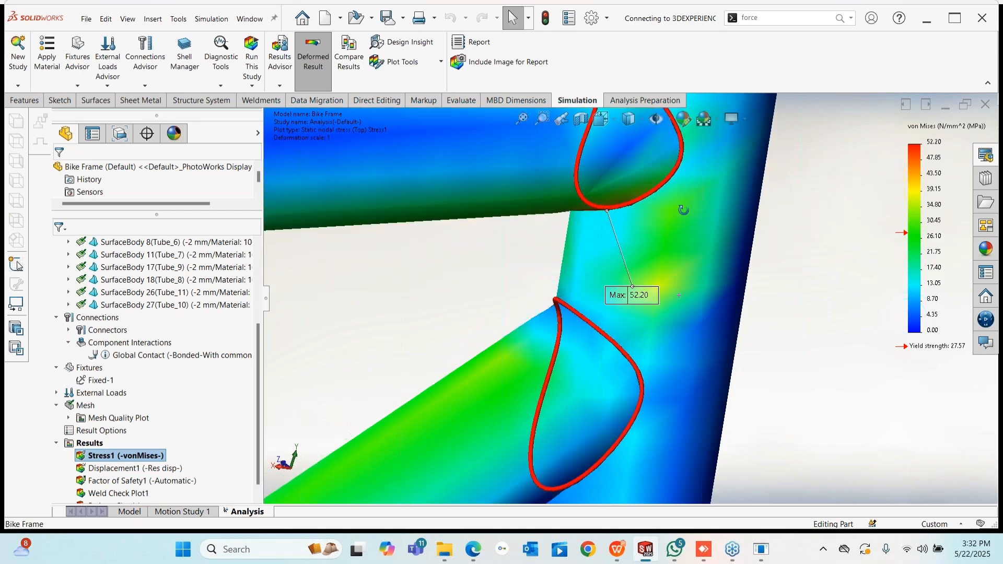
pyautogui.scroll(-8, 597, 256)
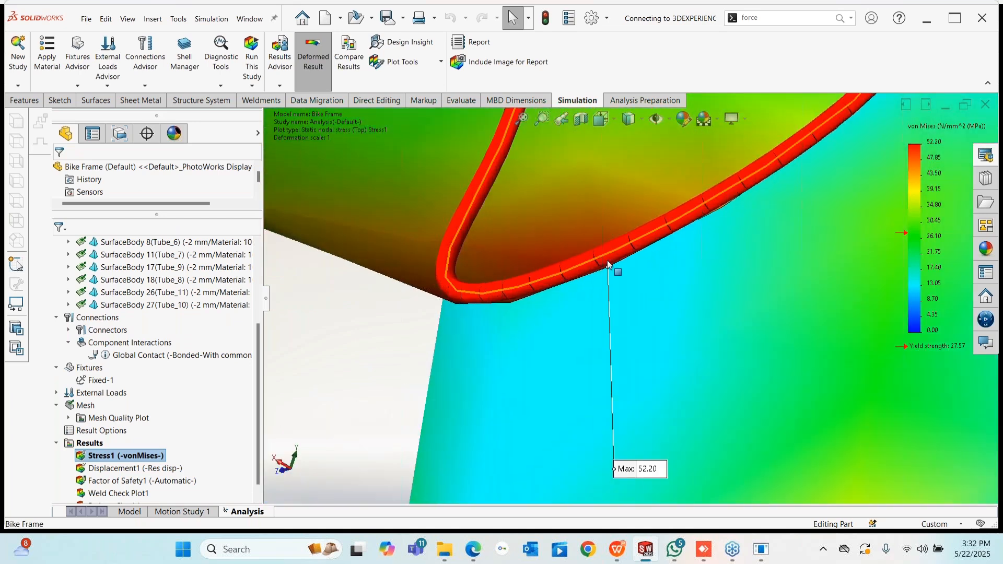
pyautogui.moveTo(614, 267); pyautogui.dragTo(606, 215, button='middle')
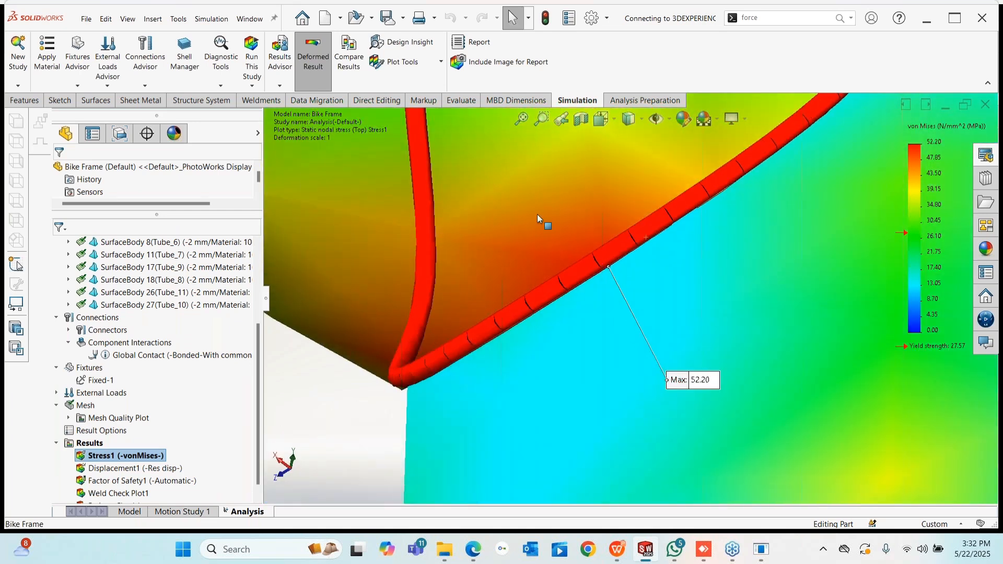
pyautogui.scroll(6, 588, 329)
pyautogui.moveTo(635, 283); pyautogui.dragTo(664, 272, button='middle')
pyautogui.scroll(-4, 662, 272)
pyautogui.scroll(3, 599, 296)
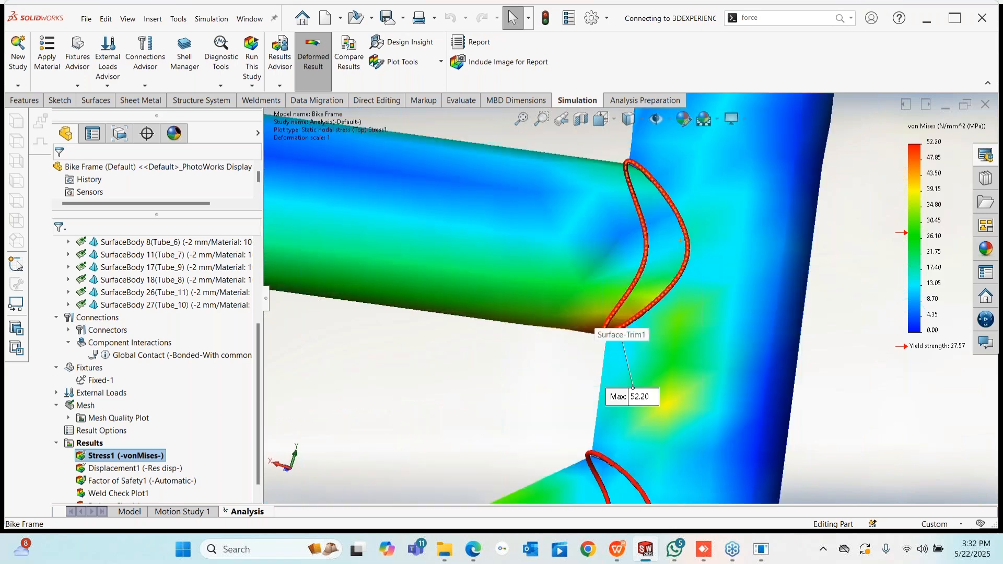
pyautogui.scroll(5, 627, 313)
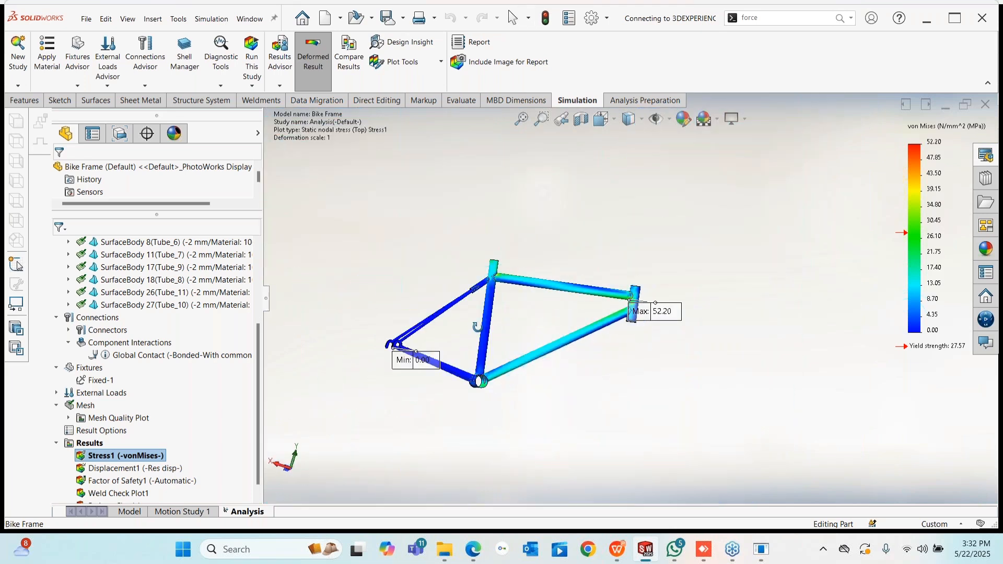
# - Show the Displacement1 plot with its legend numbers in floating format
pyautogui.rightClick(129, 469)
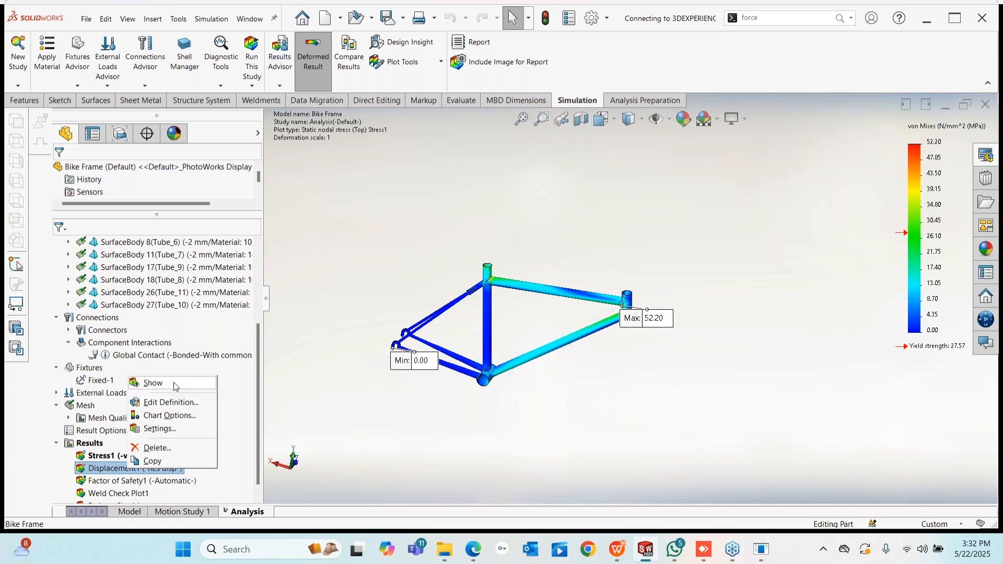
pyautogui.click(150, 383)
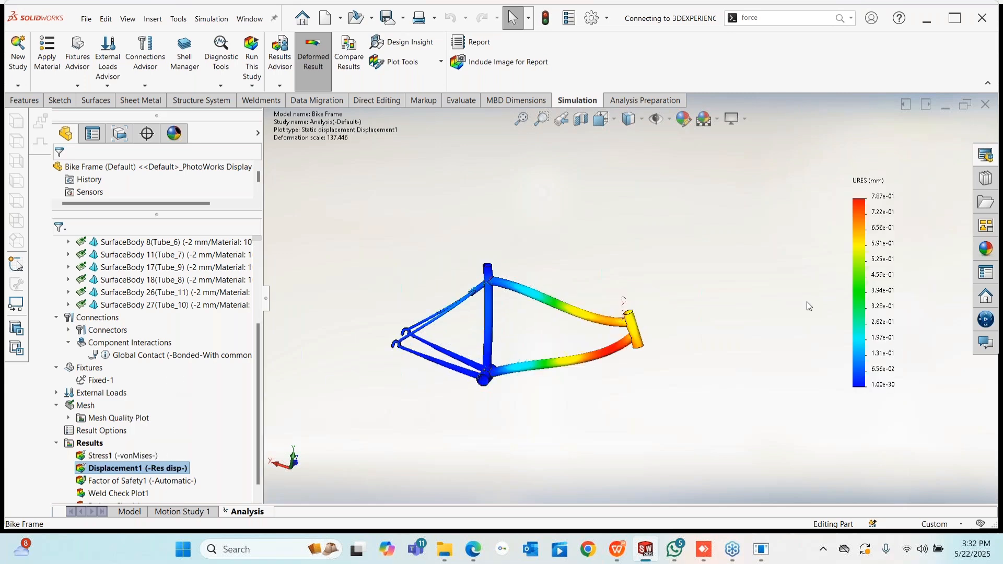
pyautogui.rightClick(873, 280)
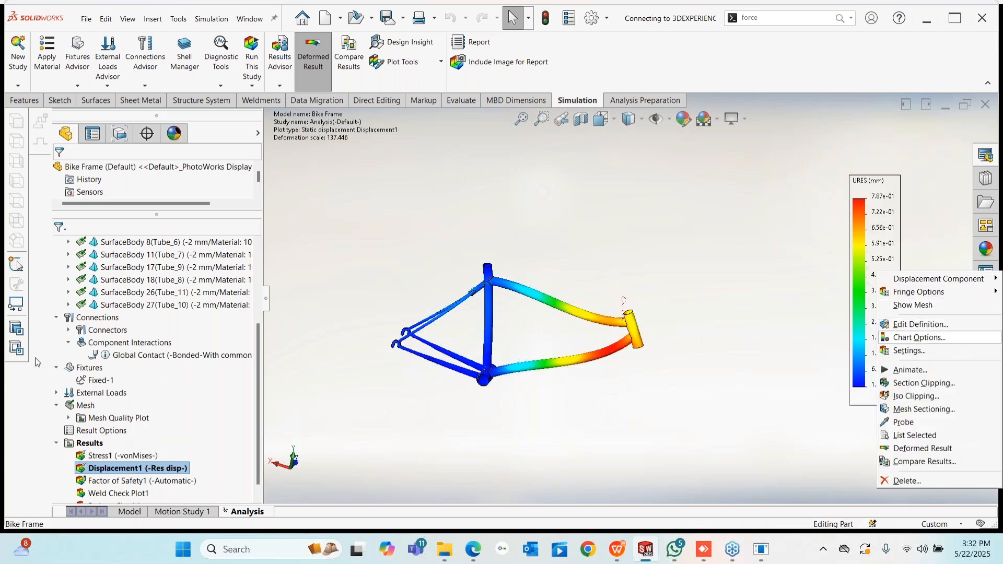
pyautogui.click(920, 338)
pyautogui.click(237, 482)
pyautogui.click(89, 492)
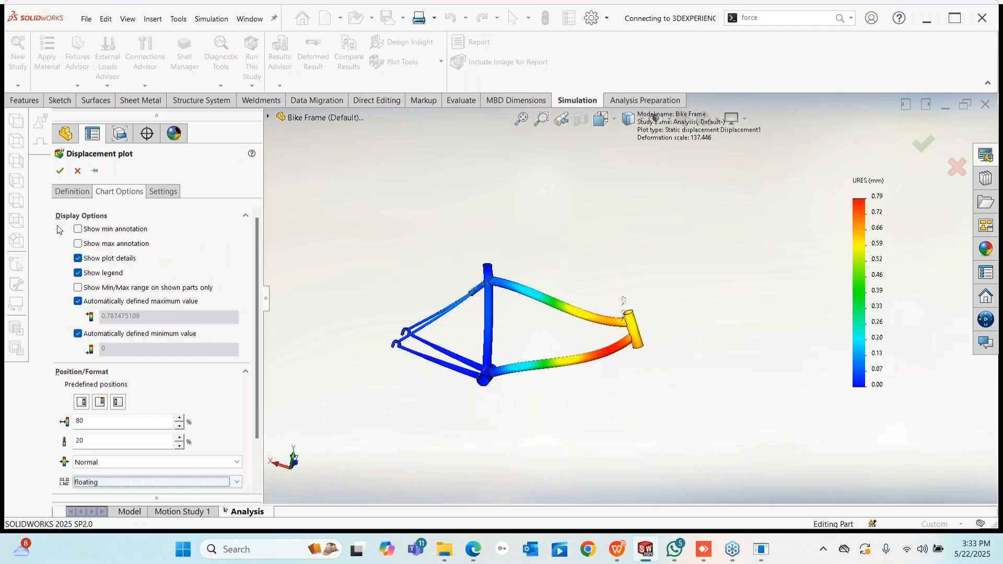
pyautogui.press('Return')
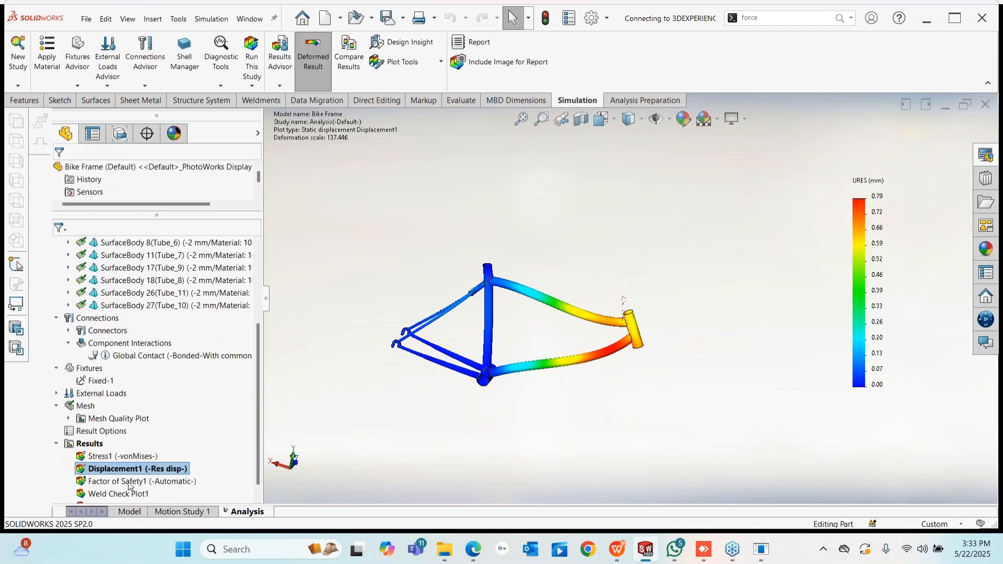
# - Animate the frame's deformation, then stop the animation
pyautogui.rightClick(109, 468)
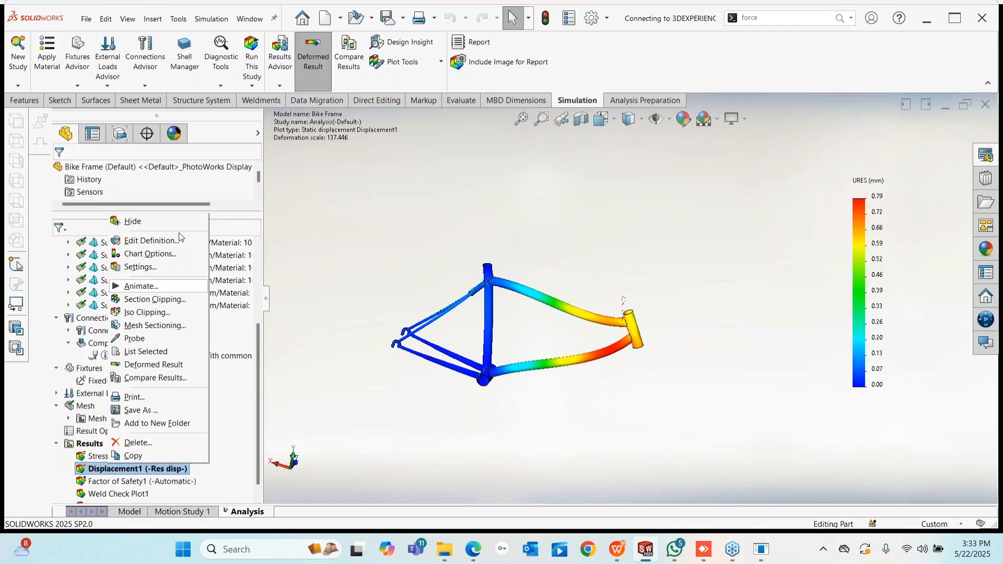
pyautogui.click(141, 286)
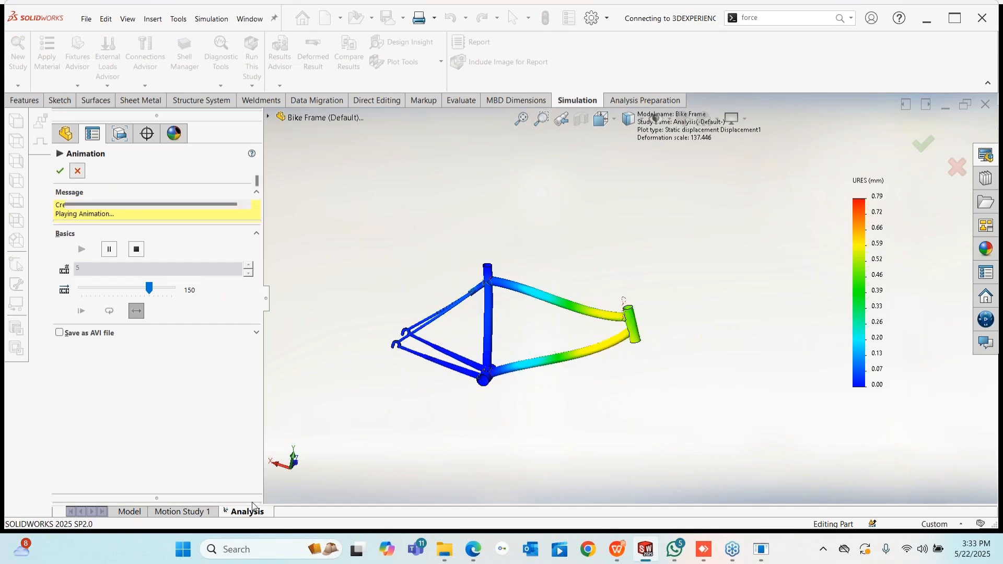
pyautogui.click(60, 170)
# - Display the Factor of Safety1 plot on the bike frame
pyautogui.rightClick(115, 485)
pyautogui.click(385, 404)
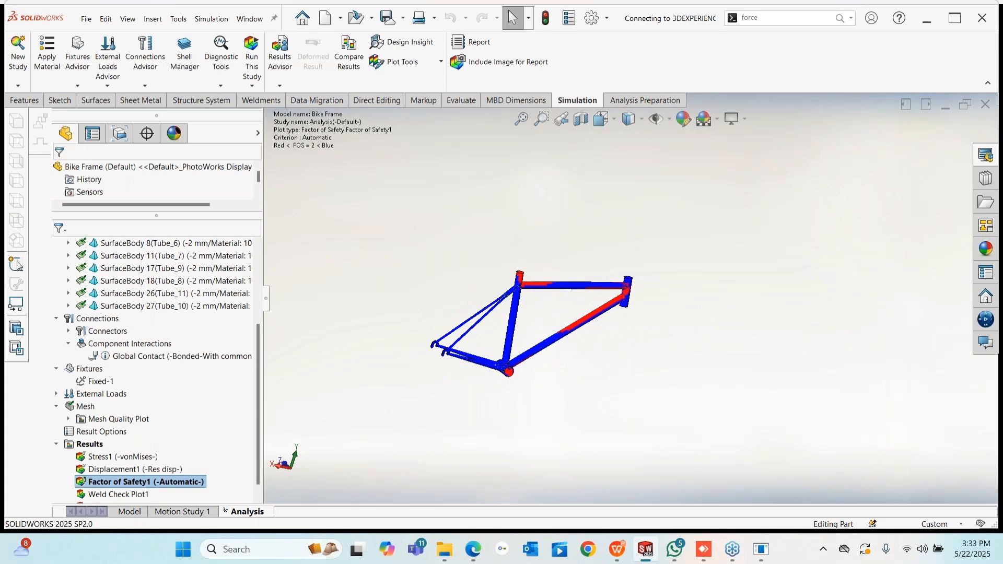
pyautogui.scroll(-6, 619, 296)
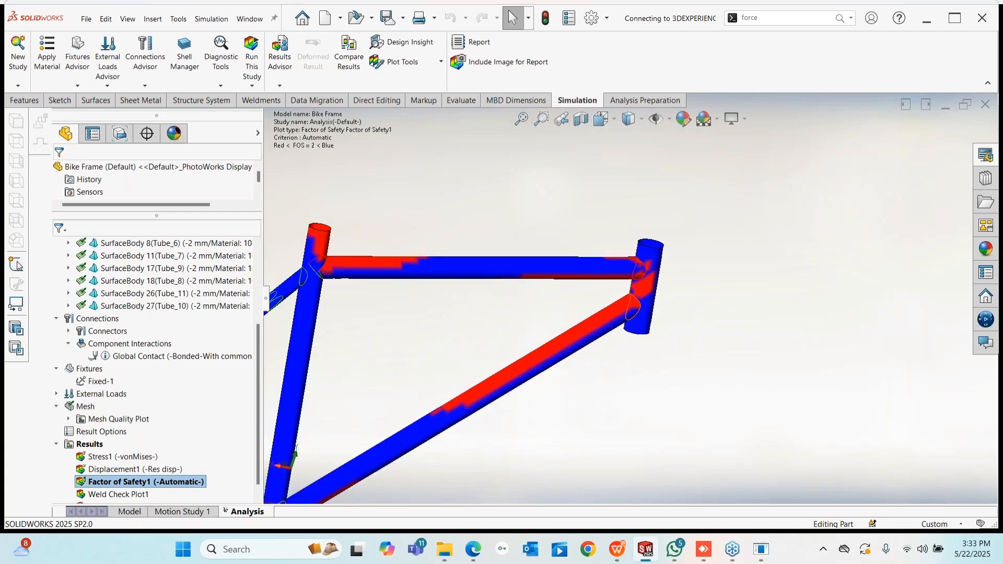
pyautogui.rightClick(159, 482)
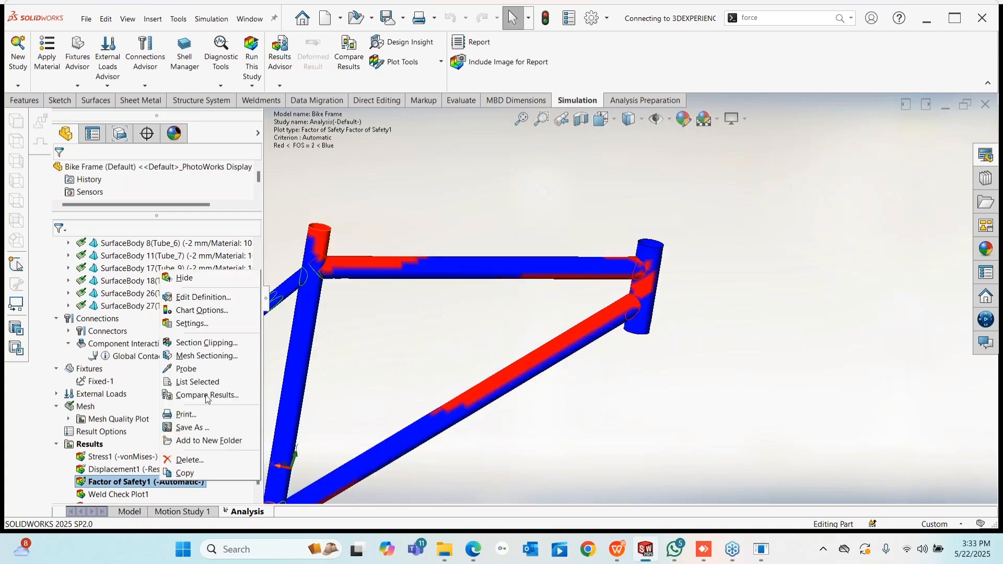
pyautogui.click(203, 297)
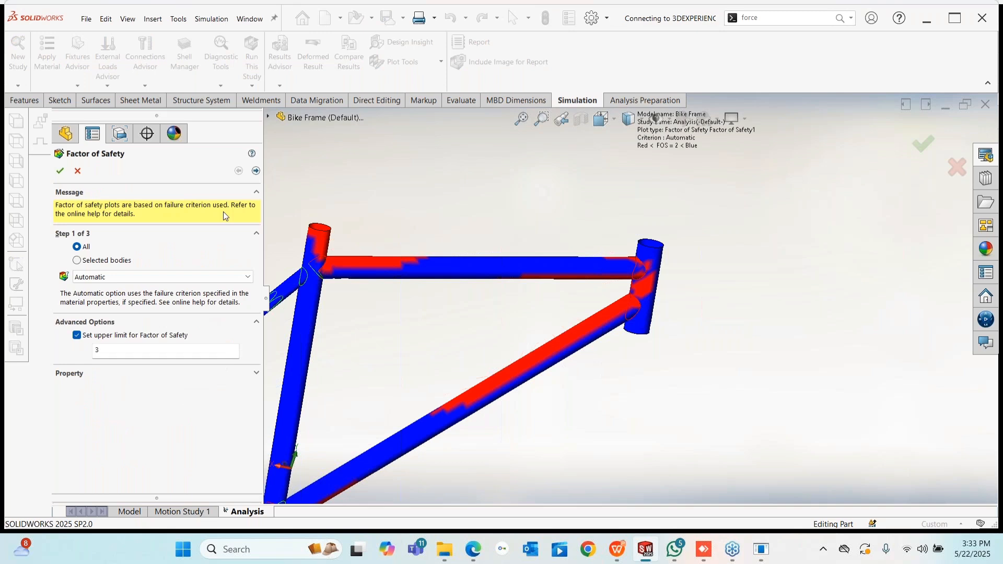
pyautogui.click(255, 171)
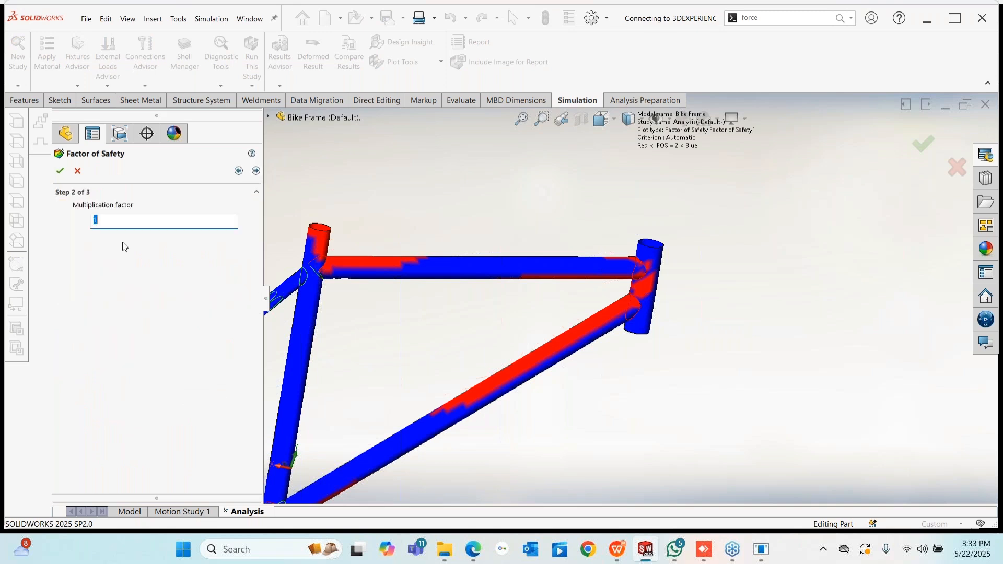
pyautogui.click(255, 171)
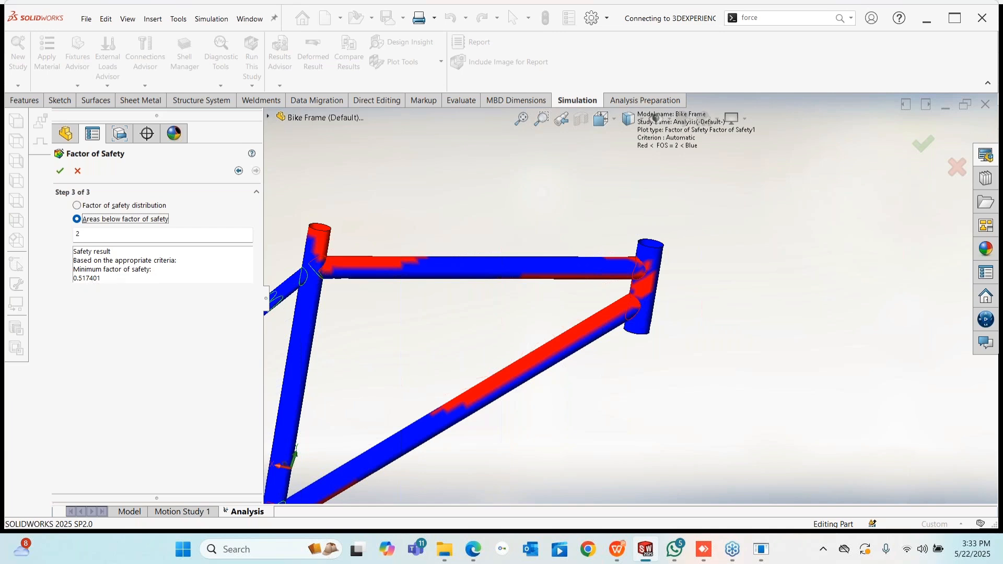
pyautogui.click(60, 171)
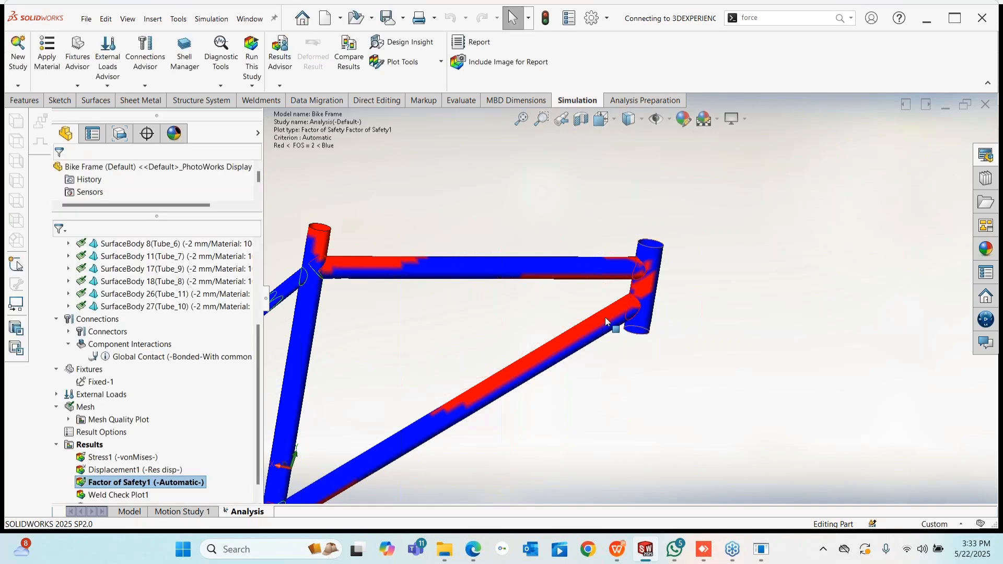
pyautogui.scroll(3, 629, 279)
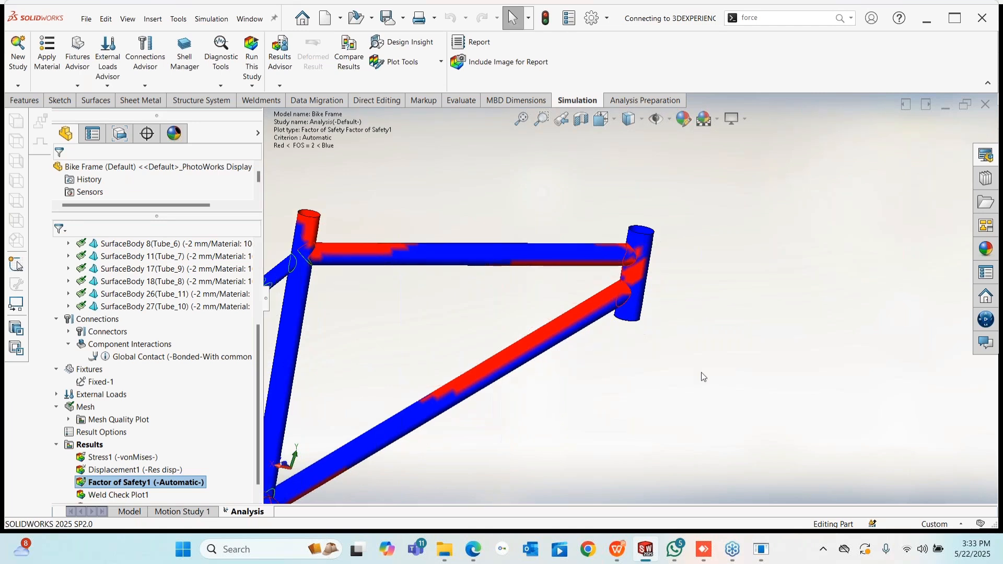
# - Show Weld Check Plot1 and inspect the weld sizes for Edge Weld Connector-1
pyautogui.rightClick(116, 495)
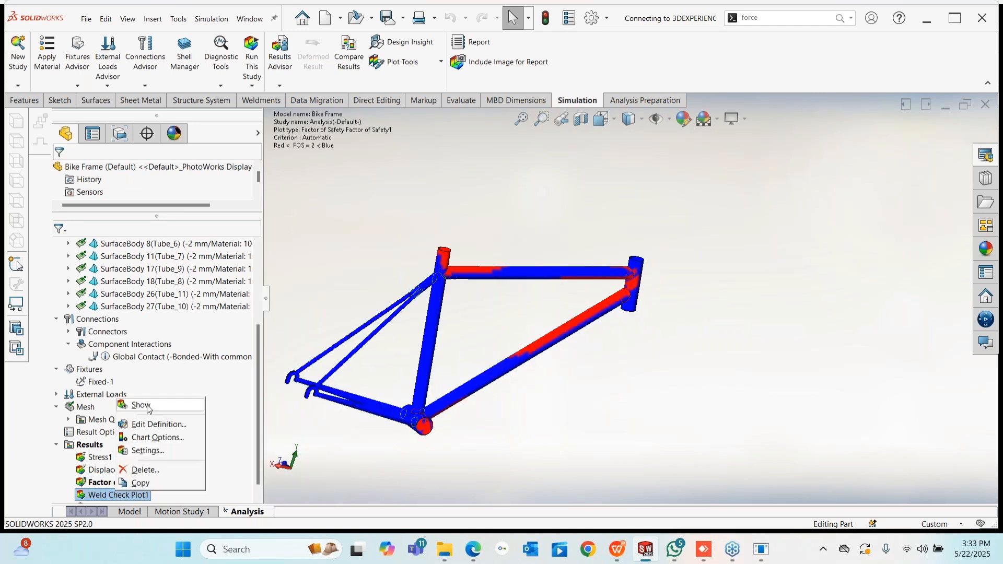
pyautogui.click(140, 405)
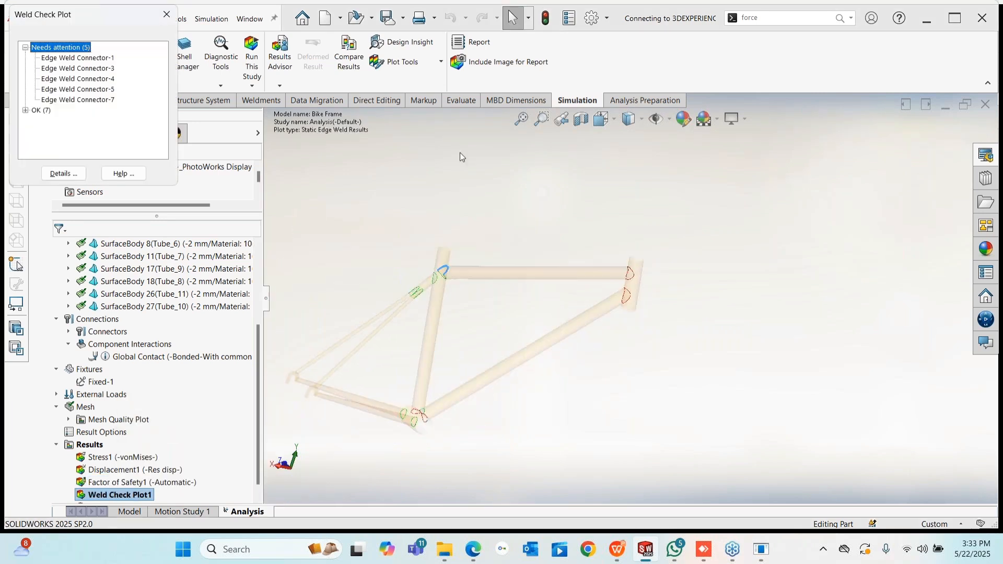
pyautogui.scroll(-1, 132, 490)
pyautogui.scroll(-4, 400, 272)
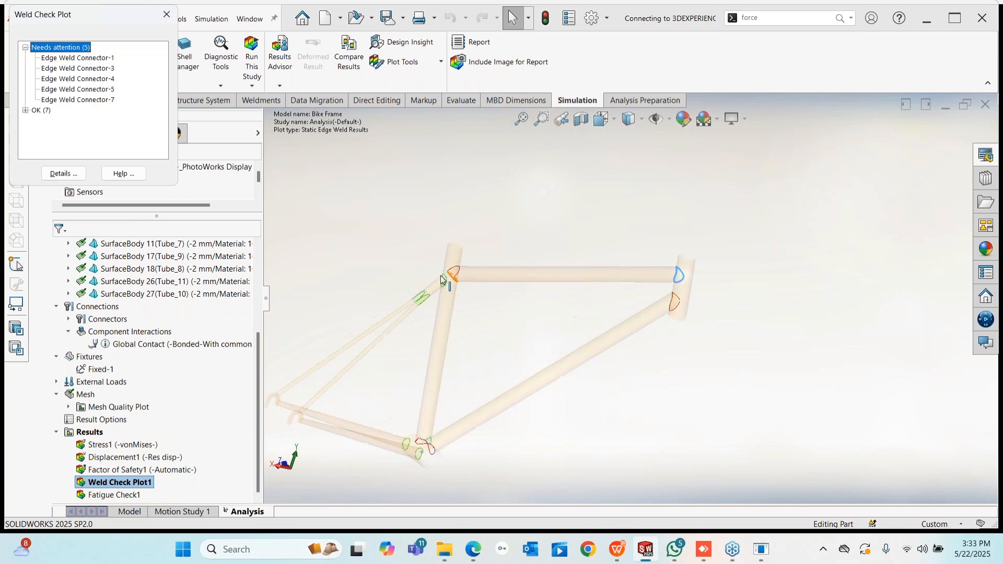
pyautogui.click(78, 58)
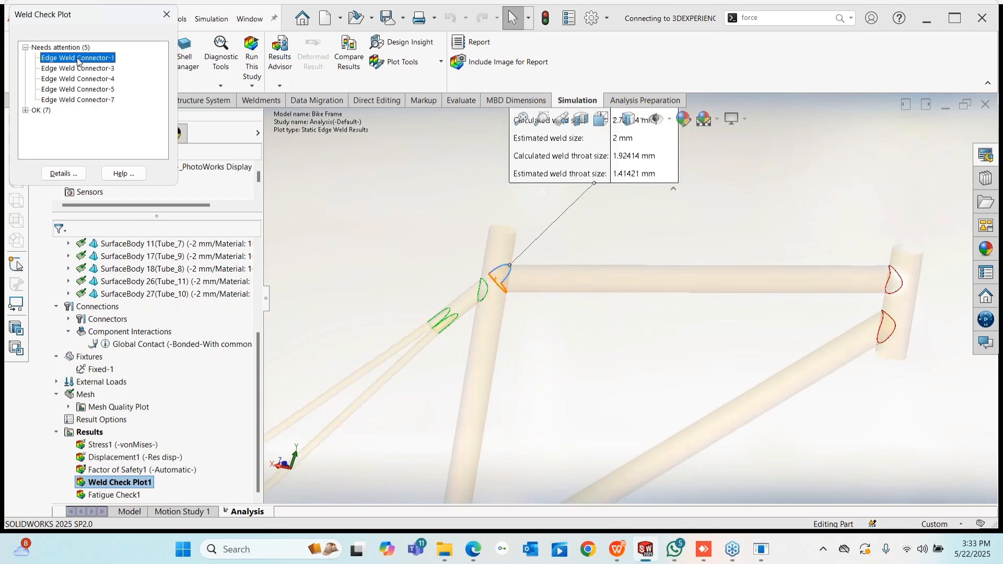
# - Move the weld-size callout aside and orbit around the bottom-bracket joint
pyautogui.moveTo(543, 159); pyautogui.dragTo(321, 194)
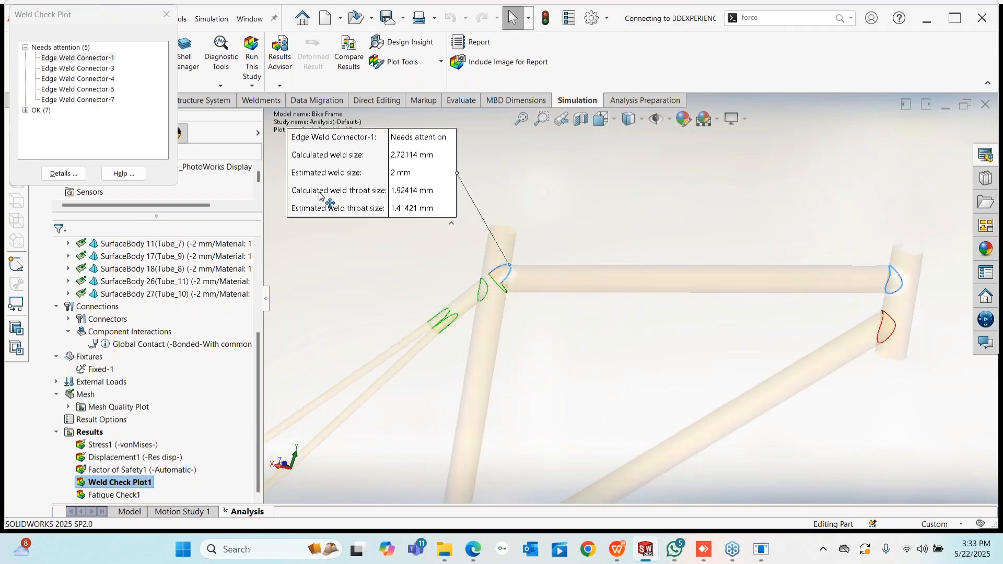
pyautogui.scroll(-5, 522, 293)
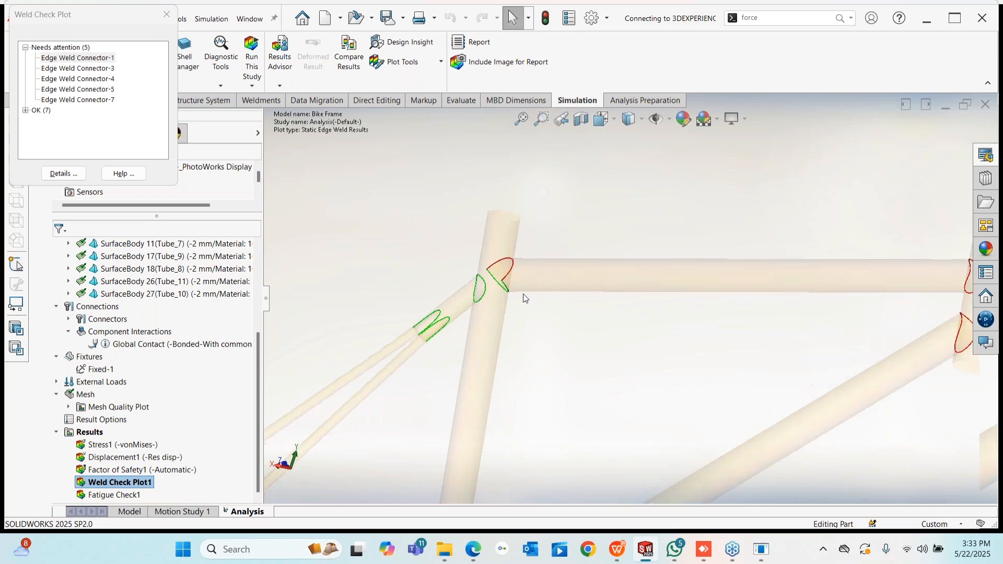
pyautogui.scroll(-2, 534, 246)
pyautogui.moveTo(509, 233); pyautogui.dragTo(554, 234, button='middle')
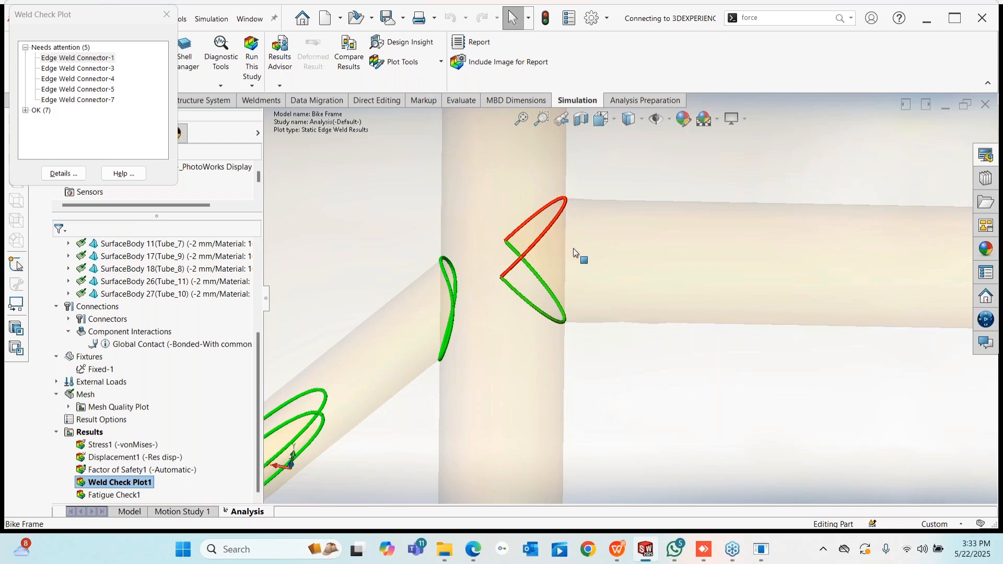
pyautogui.scroll(3, 564, 315)
pyautogui.scroll(5, 564, 316)
pyautogui.scroll(-8, 621, 481)
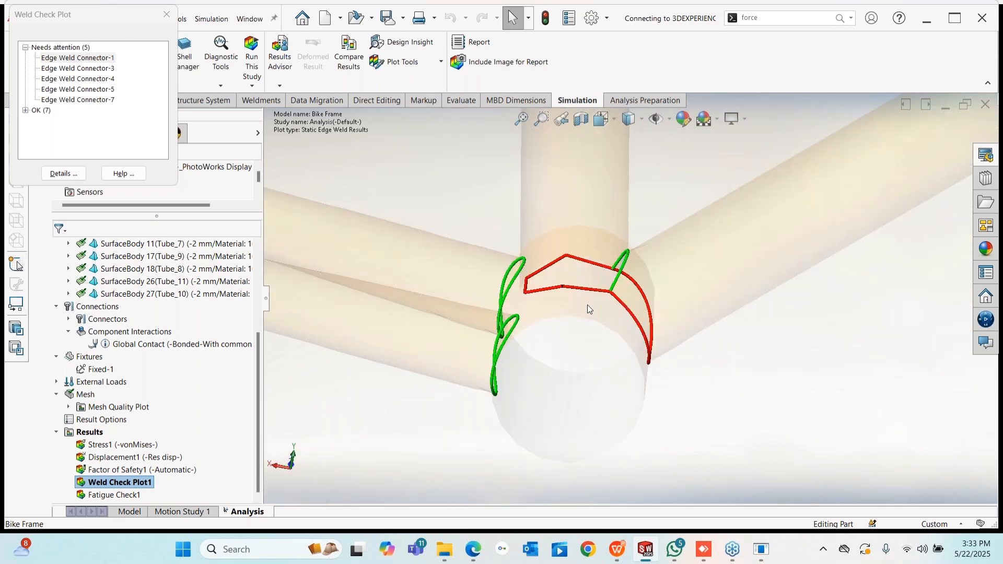
pyautogui.moveTo(587, 305)
pyautogui.mouseDown(button='middle')
pyautogui.moveTo(551, 303)
pyautogui.moveTo(575, 310)
pyautogui.mouseUp(button='middle')
pyautogui.scroll(10, 673, 335)
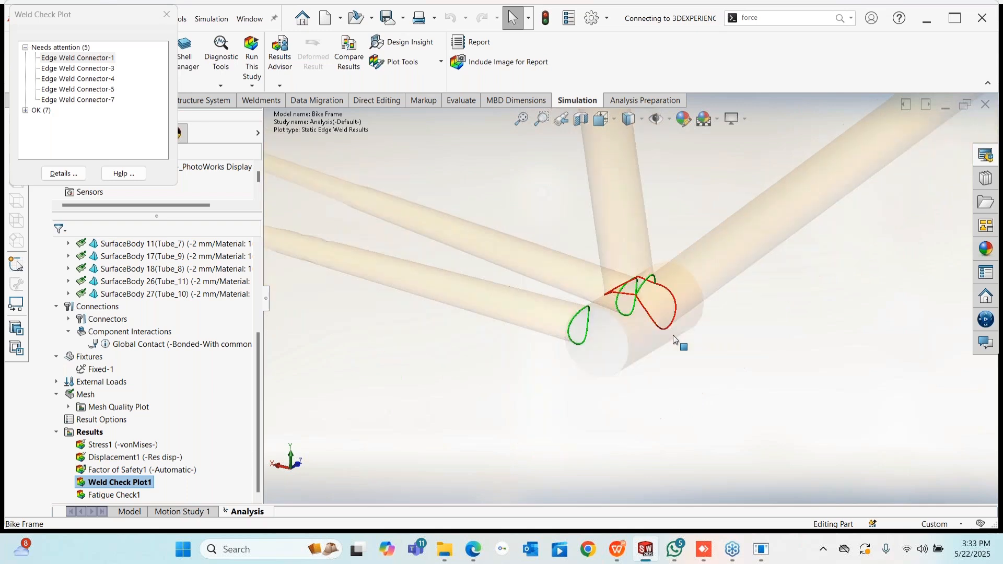
pyautogui.scroll(-10, 639, 333)
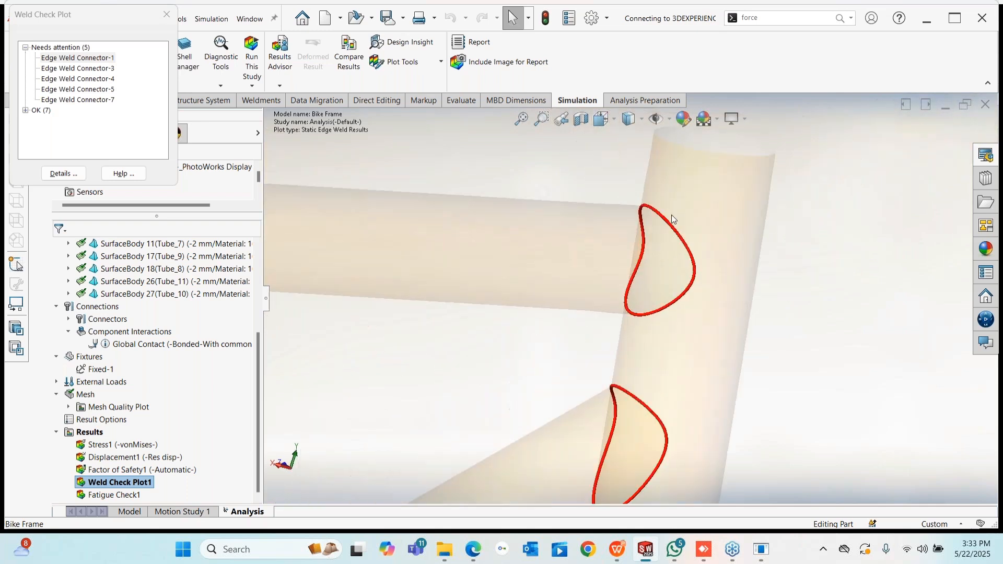
pyautogui.scroll(3, 633, 316)
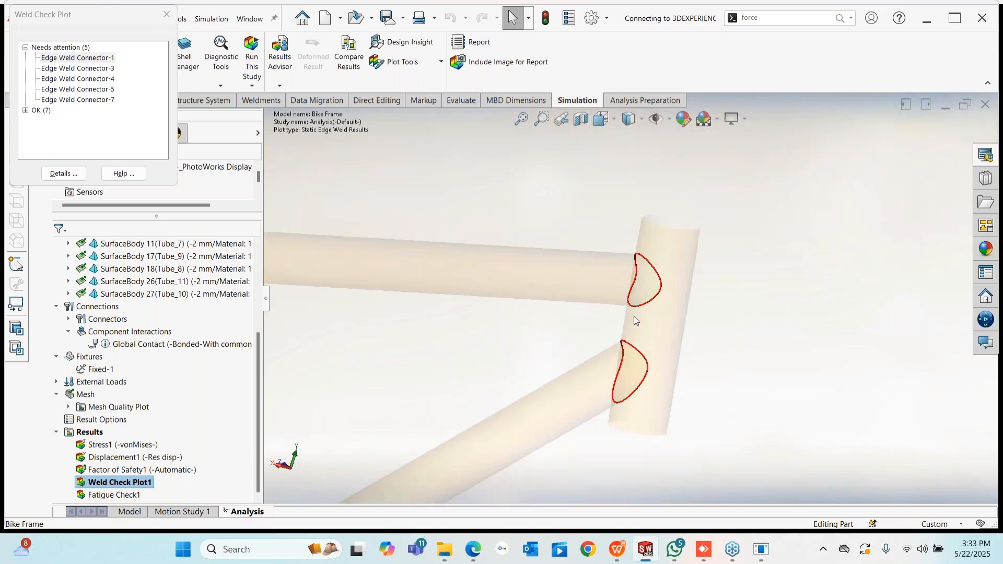
# - Step through the seven passing welds, collapse both groups, and close the weld check results
pyautogui.click(25, 110)
pyautogui.click(87, 91)
pyautogui.click(86, 100)
pyautogui.click(87, 111)
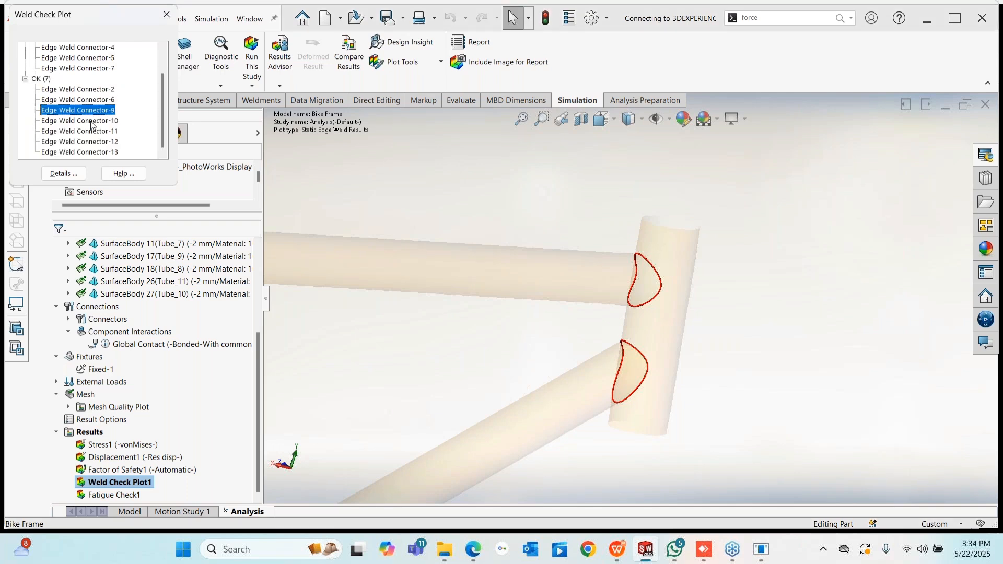
pyautogui.click(91, 122)
pyautogui.click(93, 131)
pyautogui.click(93, 142)
pyautogui.click(93, 153)
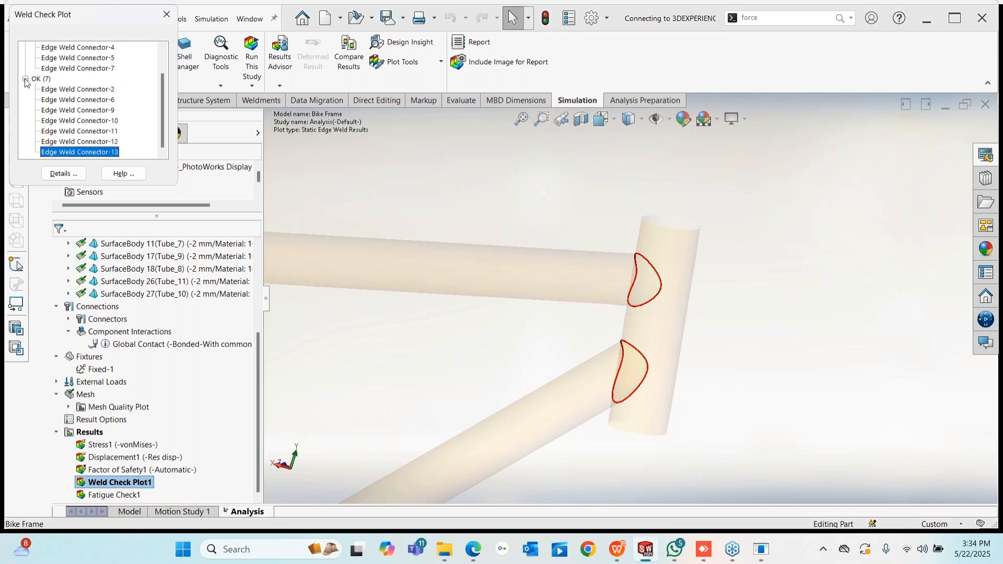
pyautogui.click(25, 79)
pyautogui.click(25, 47)
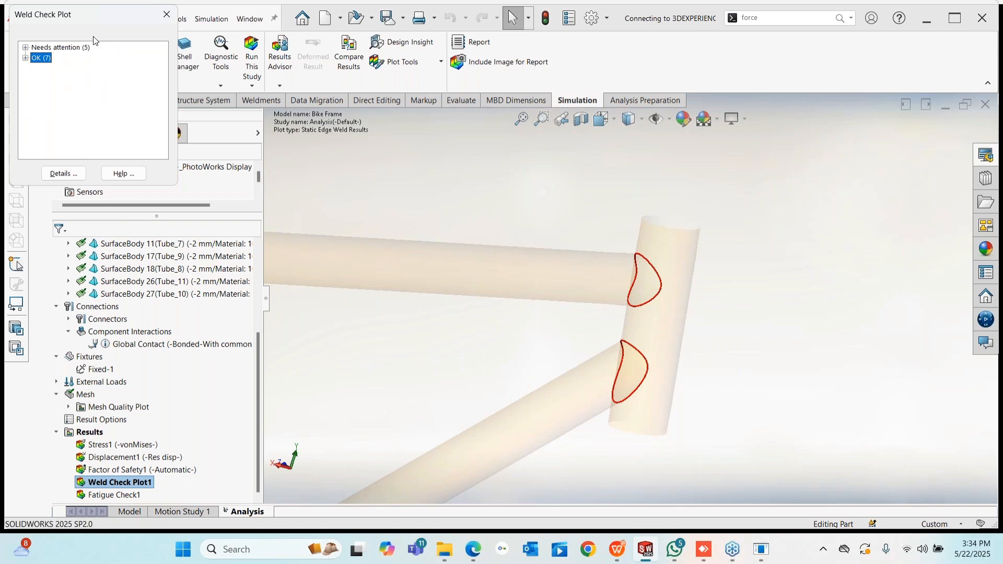
pyautogui.click(166, 15)
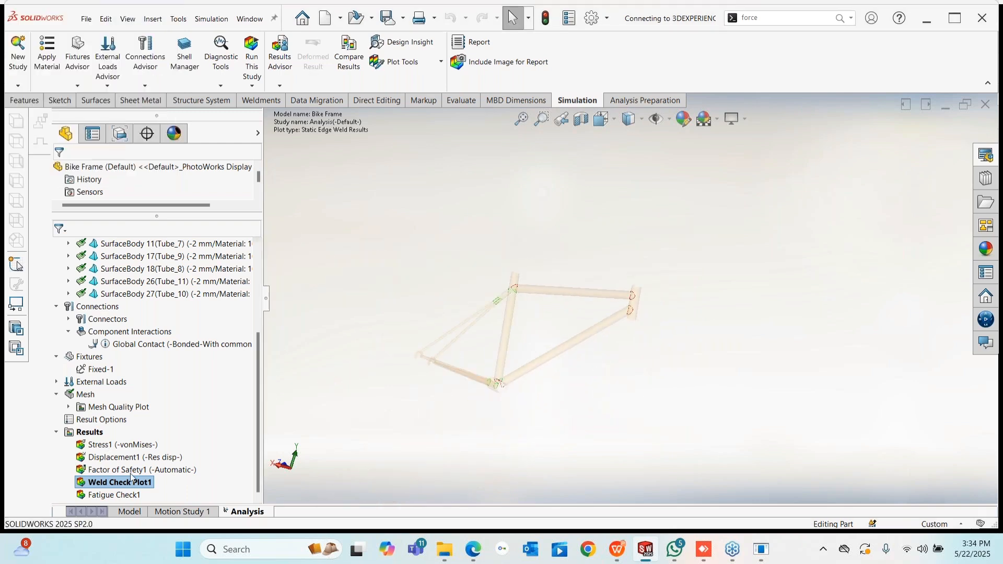
# - Bring back the Stress1 von Mises plot, orbit the frame, and list the connector types
pyautogui.doubleClick(105, 445)
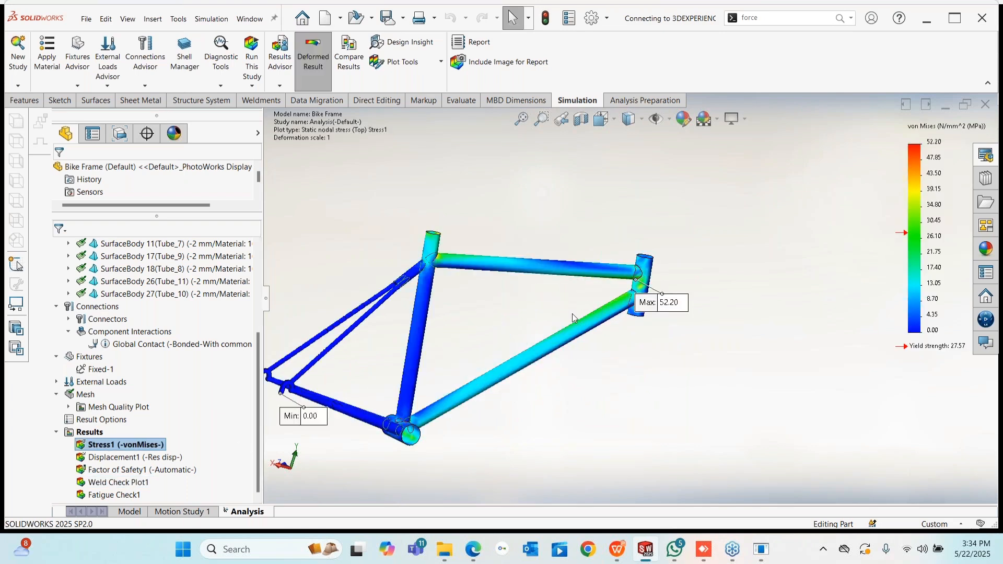
pyautogui.moveTo(572, 313); pyautogui.dragTo(431, 295, button='middle')
pyautogui.scroll(-2, 535, 328)
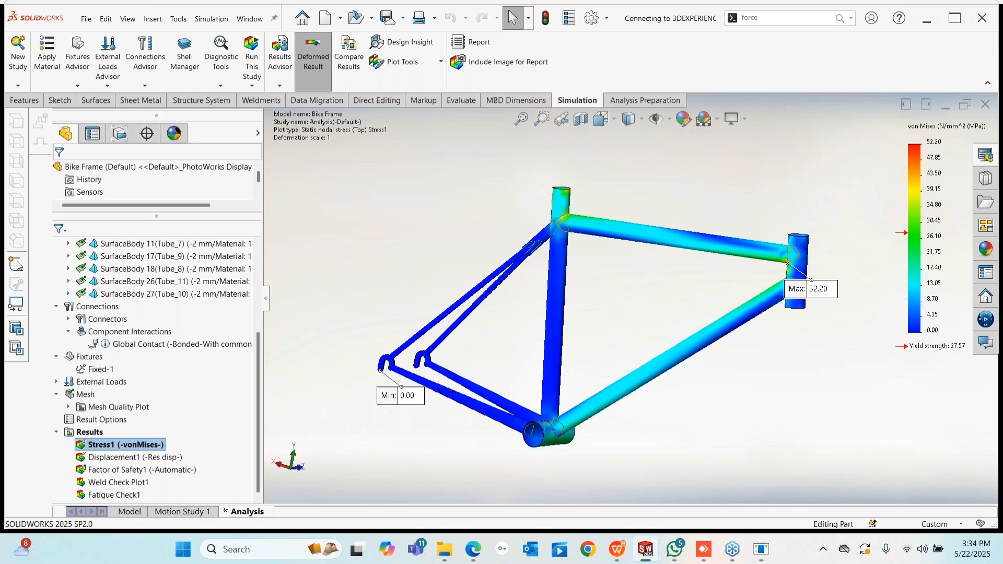
pyautogui.moveTo(788, 248); pyautogui.dragTo(787, 272, button='middle')
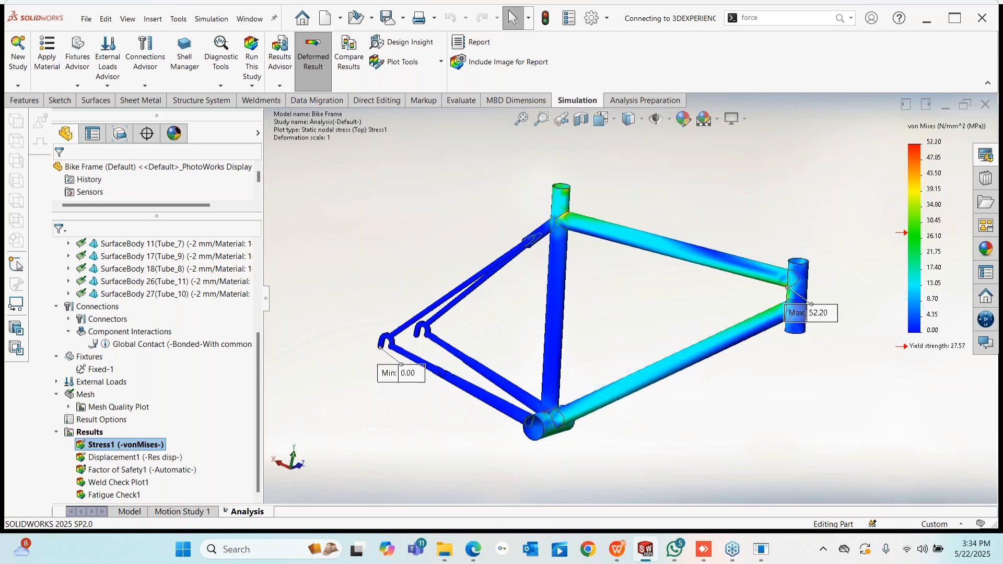
pyautogui.click(146, 86)
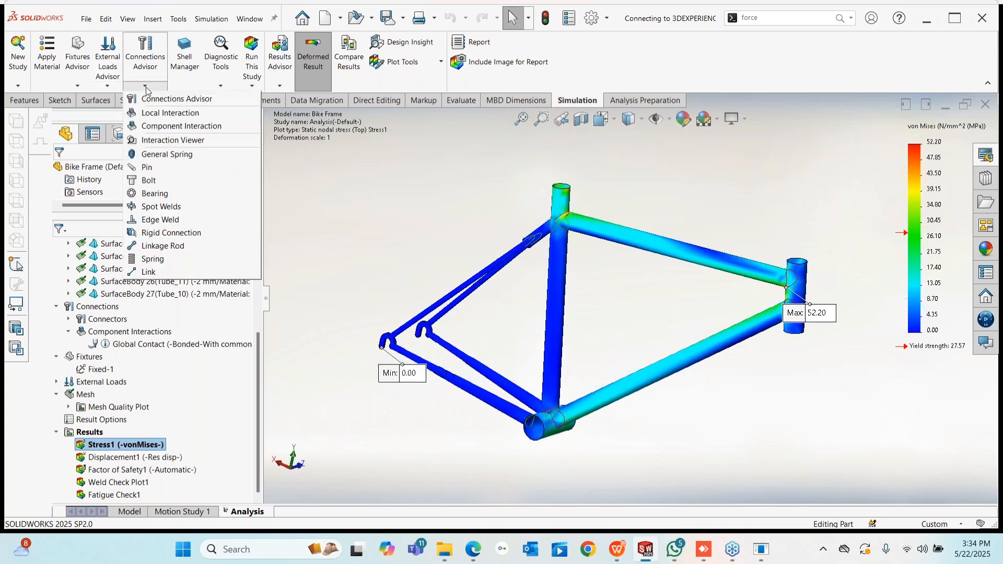
pyautogui.click(170, 225)
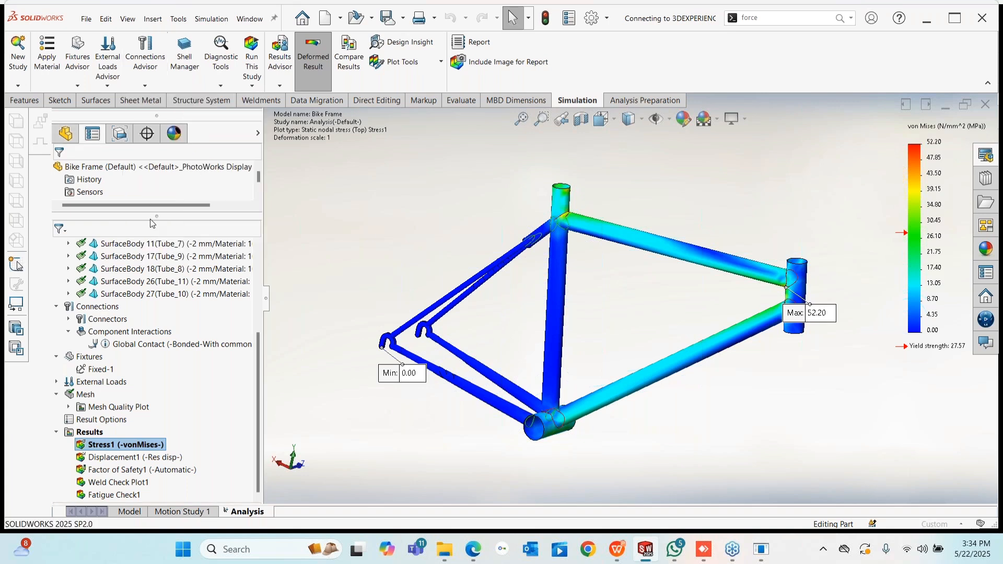
pyautogui.scroll(-5, 547, 218)
pyautogui.click(546, 219)
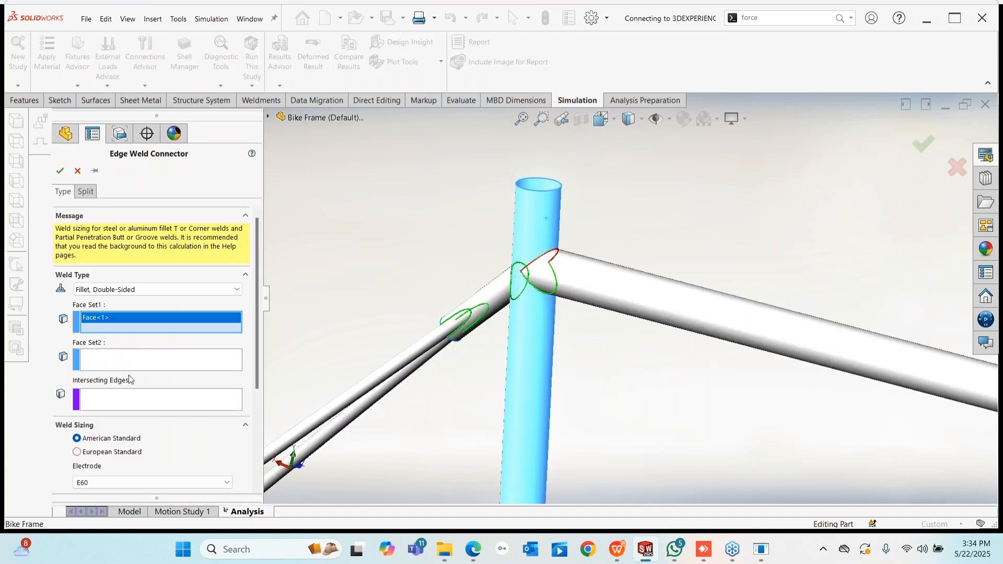
pyautogui.click(575, 273)
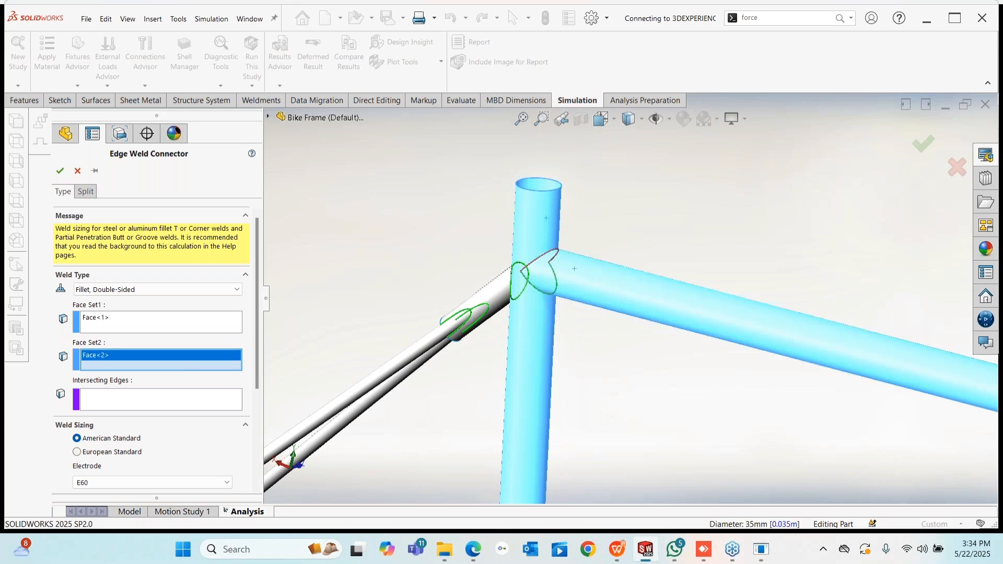
pyautogui.click(103, 392)
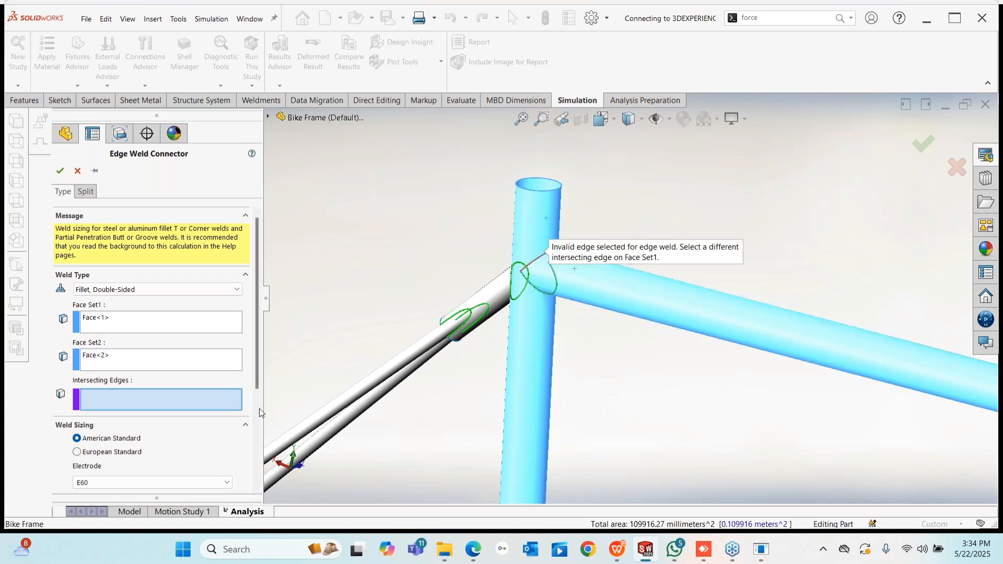
pyautogui.scroll(-3, 81, 472)
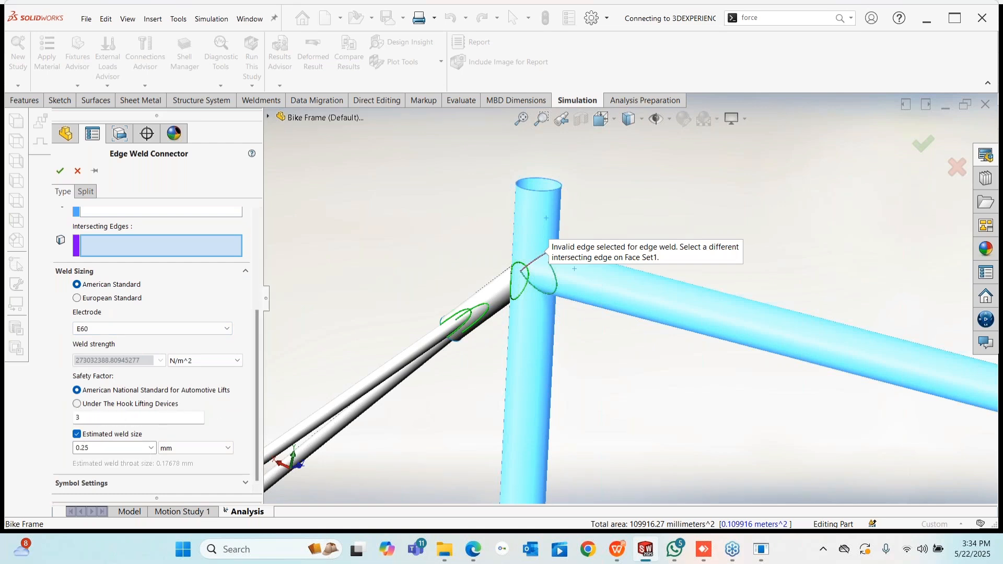
pyautogui.doubleClick(100, 451)
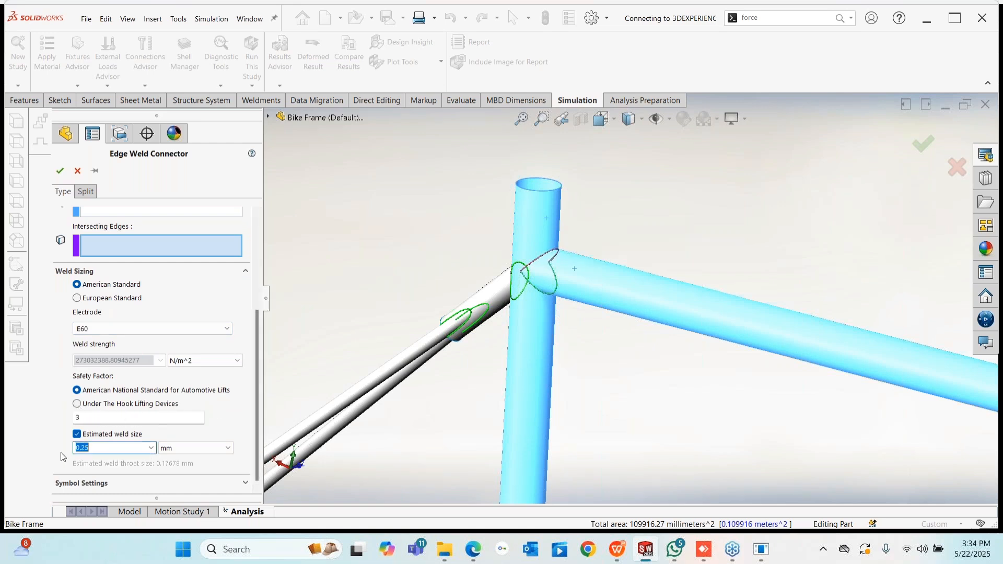
pyautogui.click(77, 171)
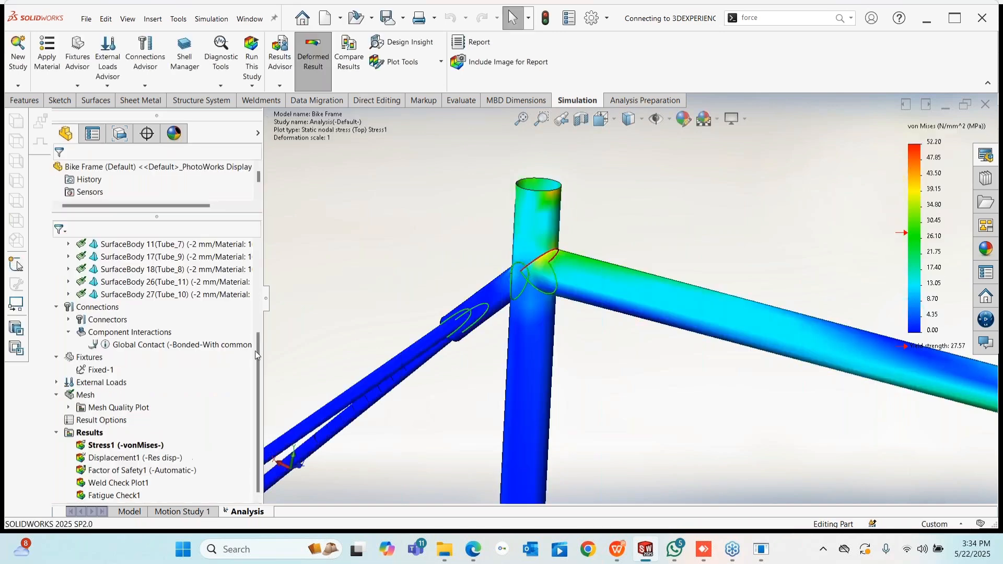
# - Orbit the stressed frame, then close the Bike Frame part without saving changes
pyautogui.scroll(4, 203, 340)
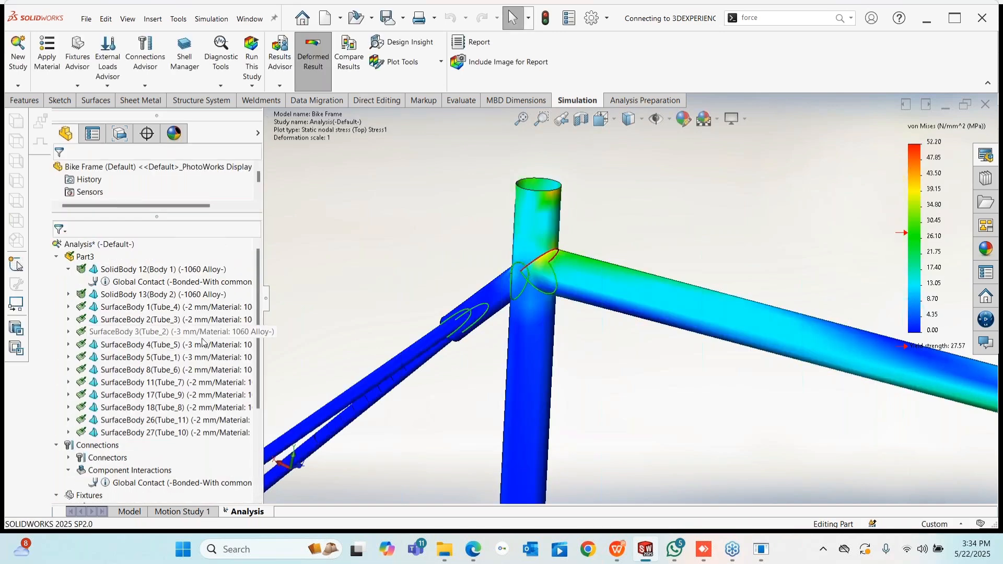
pyautogui.scroll(-5, 202, 342)
pyautogui.scroll(10, 647, 271)
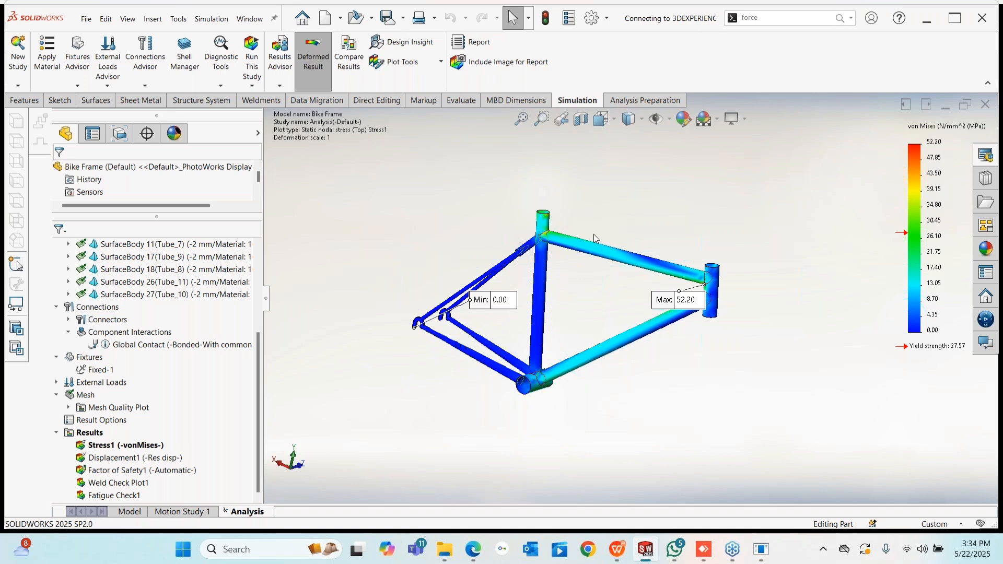
pyautogui.moveTo(593, 234); pyautogui.dragTo(672, 189, button='middle')
pyautogui.click(988, 107)
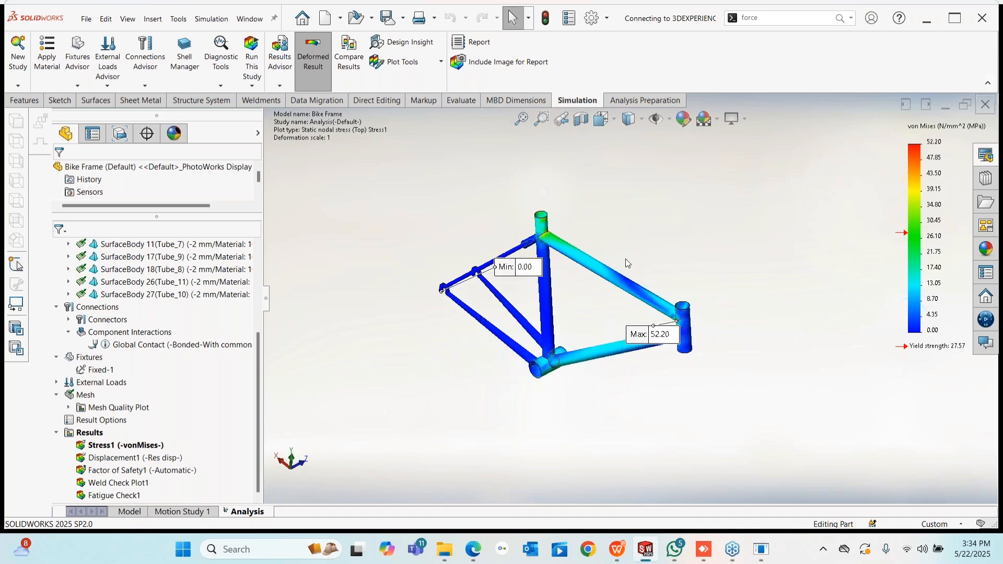
pyautogui.click(463, 313)
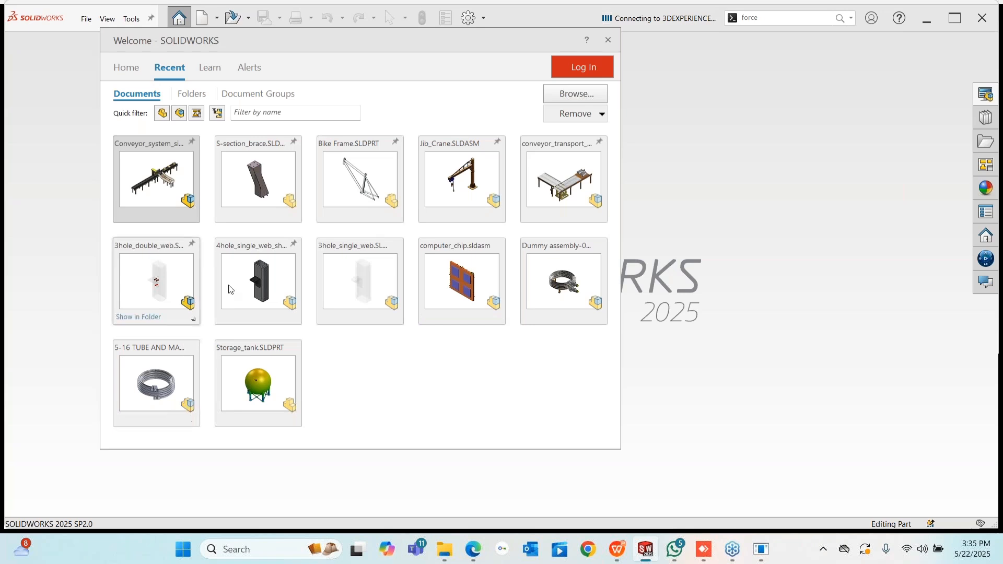
# - Open Storage_tank.SLDPRT, dismiss the missing-plot warning, and orbit to a top-down tank view
pyautogui.click(258, 381)
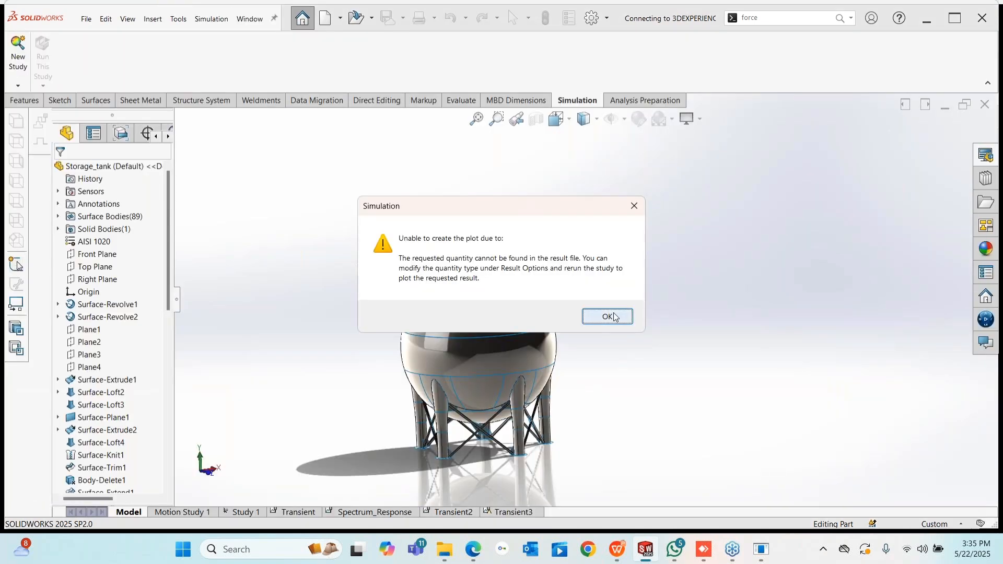
pyautogui.click(608, 317)
pyautogui.scroll(-3, 609, 465)
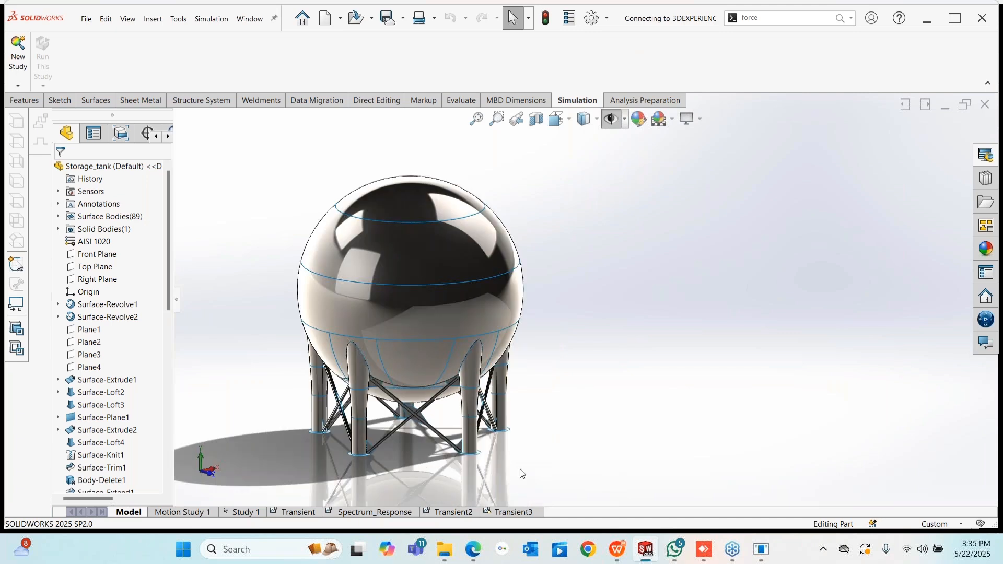
pyautogui.scroll(4, 382, 376)
pyautogui.scroll(-2, 427, 434)
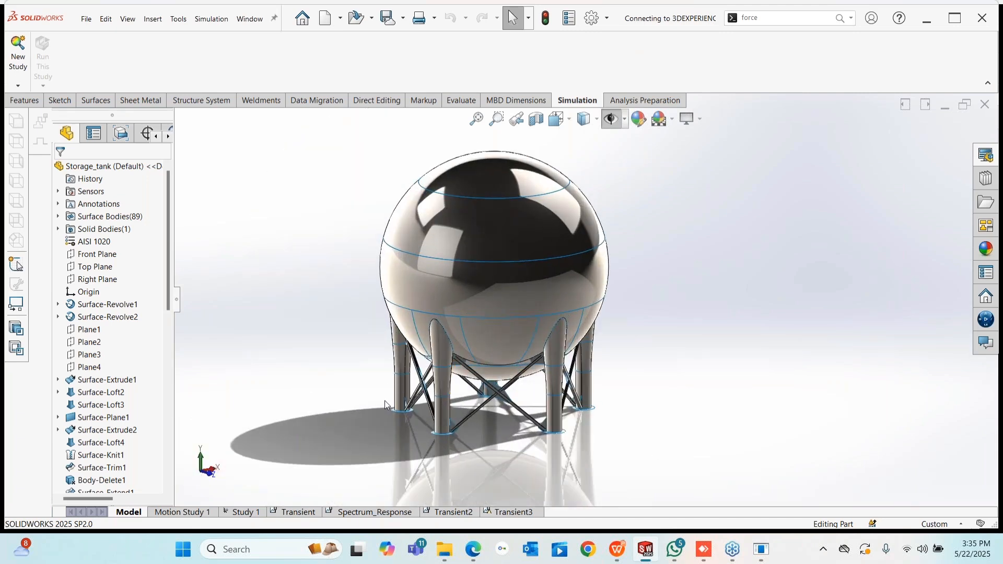
pyautogui.moveTo(535, 437); pyautogui.dragTo(540, 464, button='middle')
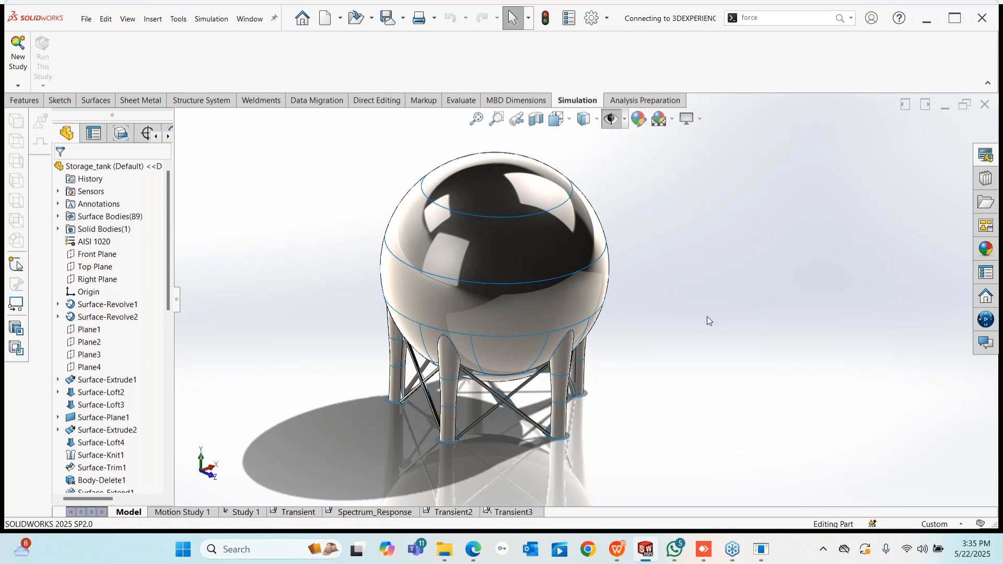
# - Abandon a new simulation study and return to Study 1
pyautogui.click(18, 86)
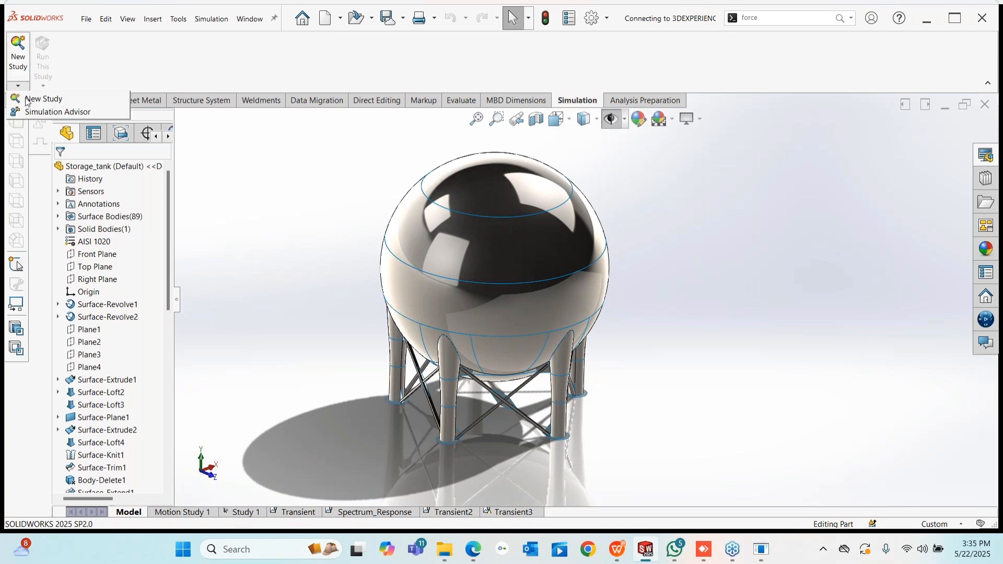
pyautogui.click(24, 98)
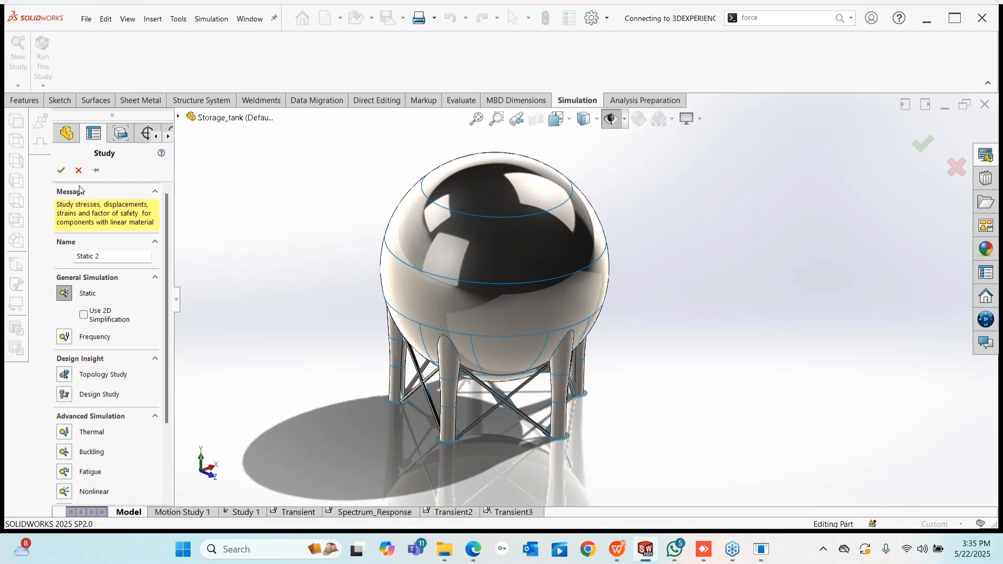
pyautogui.click(241, 512)
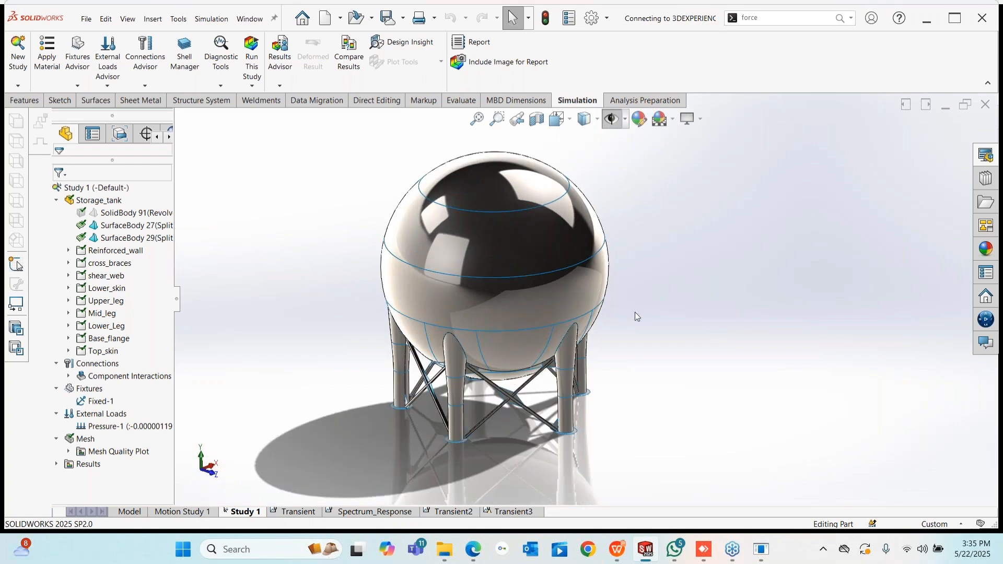
# - Briefly hide the tank's top cap to look inside, then restore it
pyautogui.click(512, 189)
pyautogui.click(562, 157)
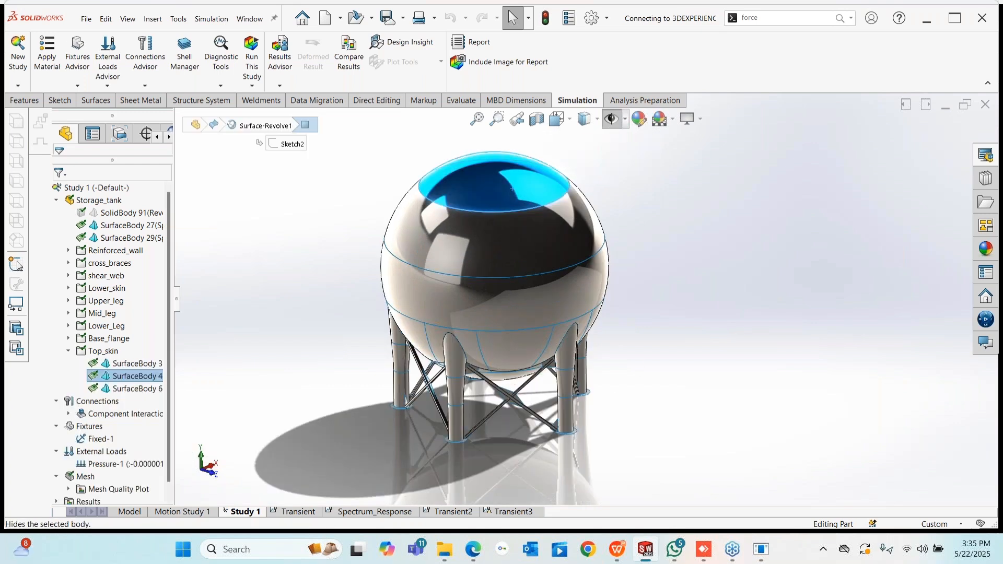
pyautogui.moveTo(502, 245); pyautogui.dragTo(500, 280, button='middle')
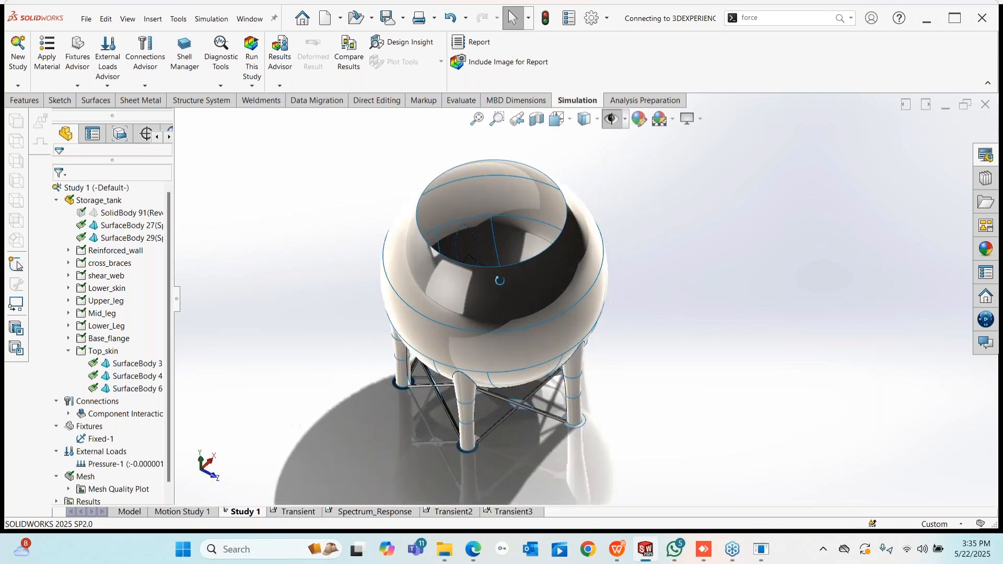
pyautogui.hotkey('ctrl', 'z')
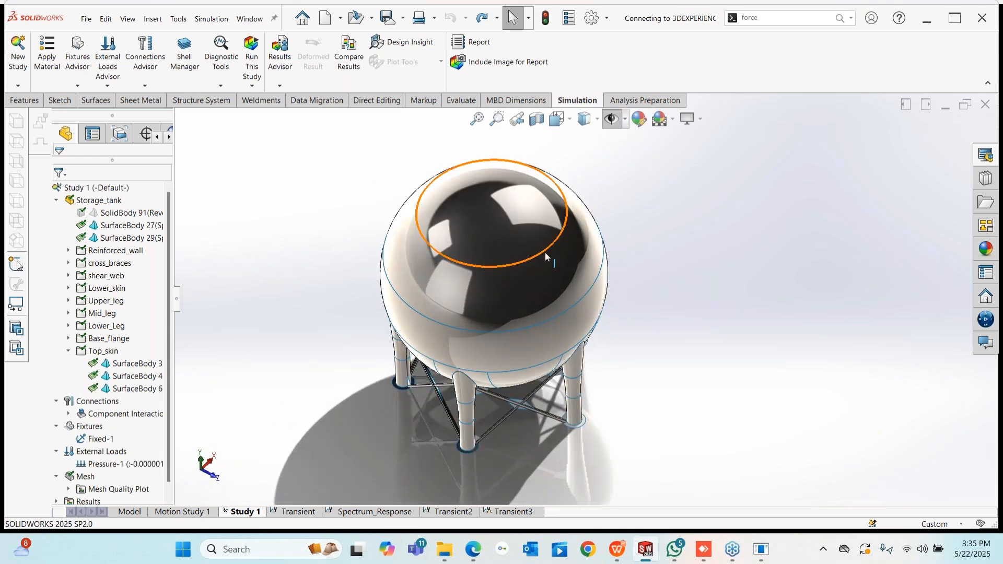
pyautogui.scroll(-2, 545, 252)
pyautogui.moveTo(521, 382); pyautogui.dragTo(554, 293, button='middle')
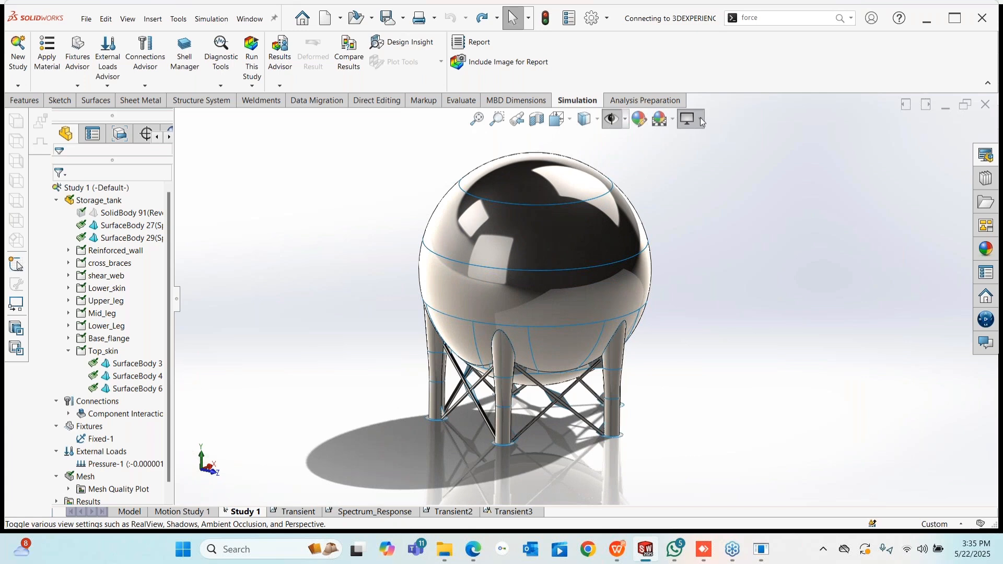
# - Turn off RealView, apply the Plain White scene, and widen the study tree panel
pyautogui.click(699, 119)
pyautogui.click(699, 136)
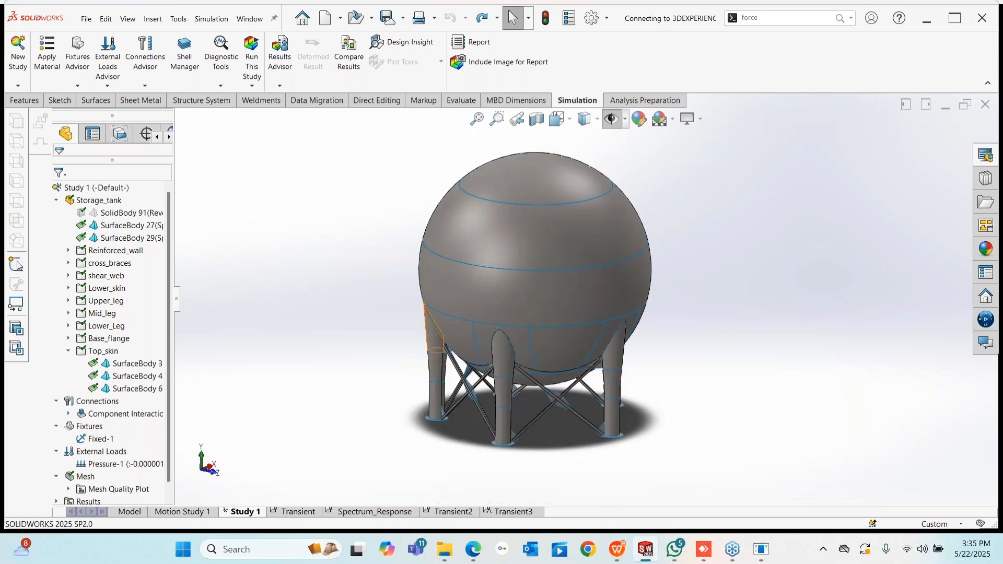
pyautogui.moveTo(636, 331); pyautogui.dragTo(627, 298, button='middle')
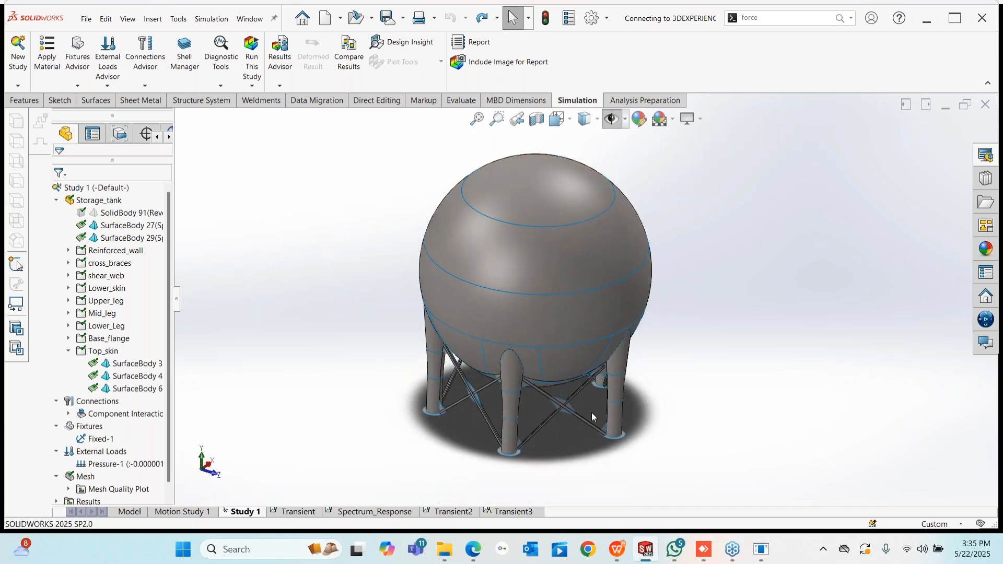
pyautogui.click(673, 119)
pyautogui.click(684, 29)
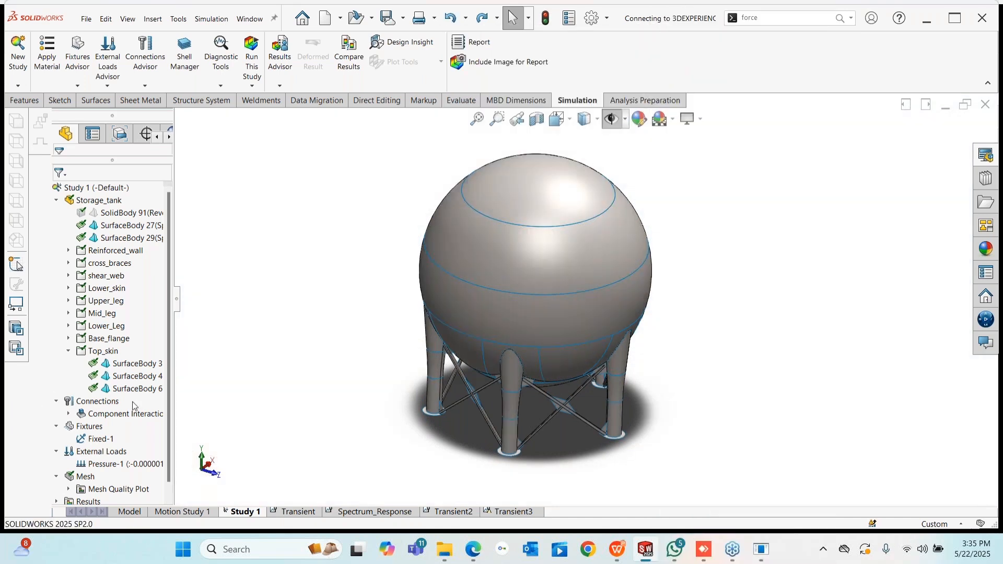
pyautogui.scroll(-1, 107, 439)
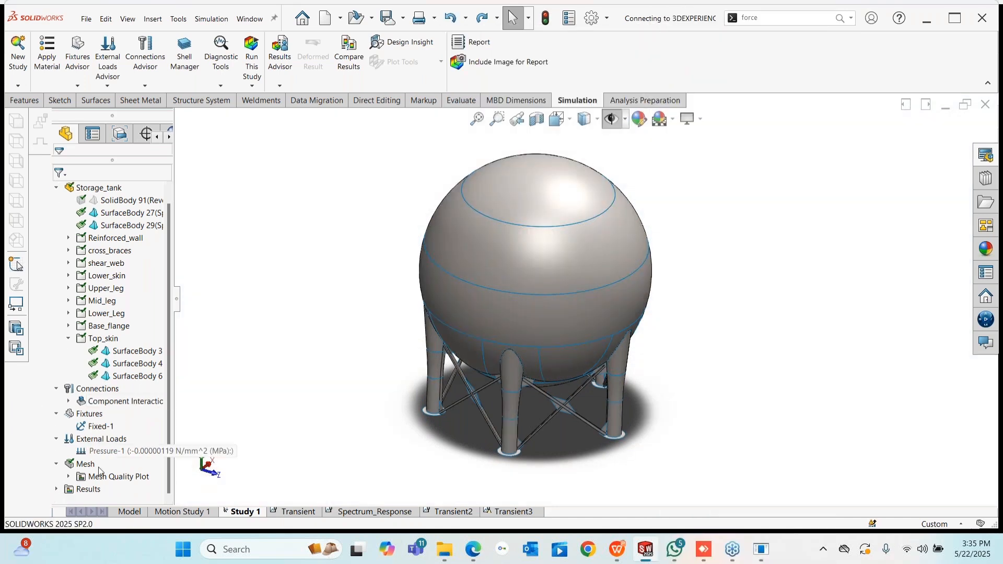
pyautogui.moveTo(174, 399); pyautogui.dragTo(305, 393)
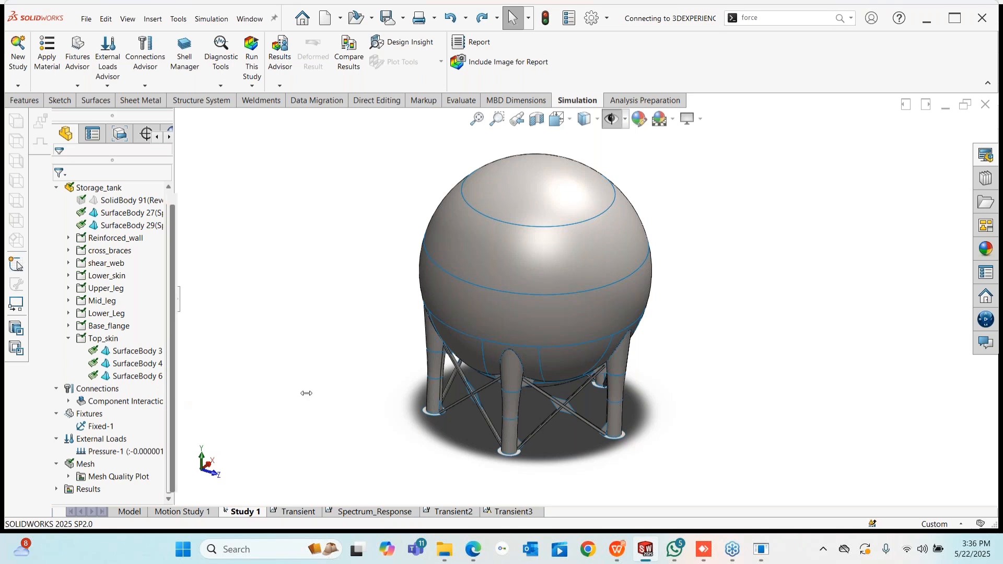
pyautogui.rightClick(158, 452)
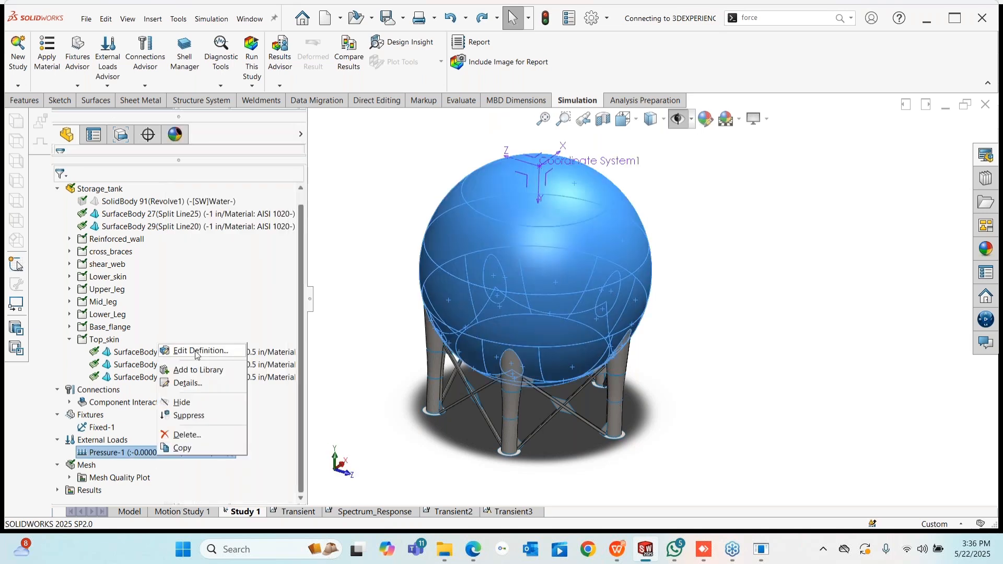
pyautogui.click(197, 351)
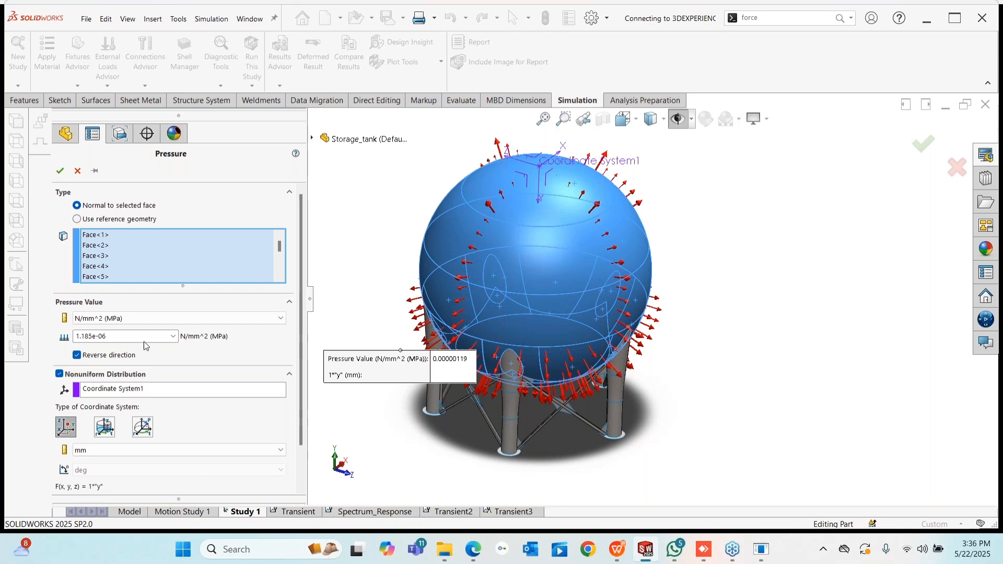
pyautogui.click(78, 171)
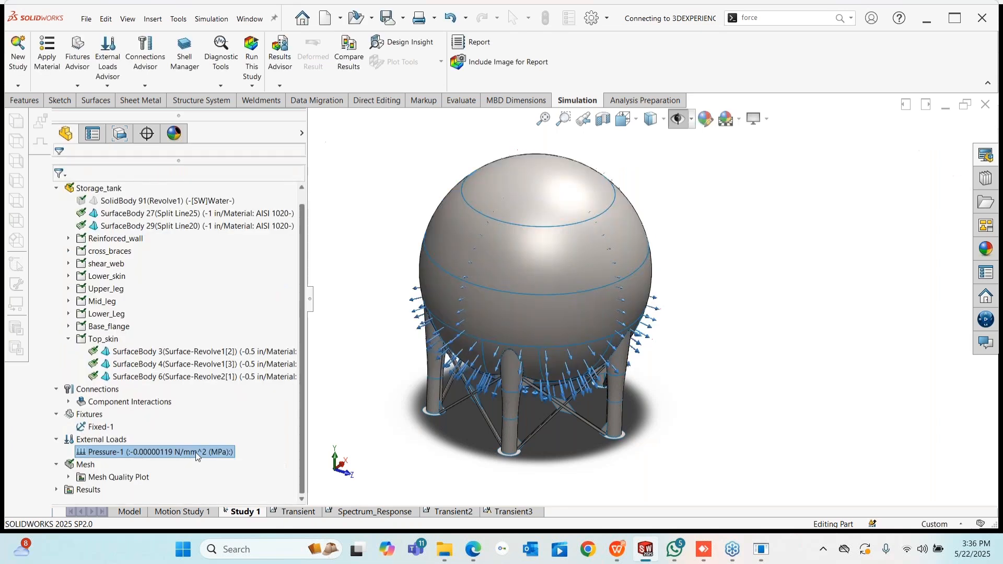
pyautogui.rightClick(94, 427)
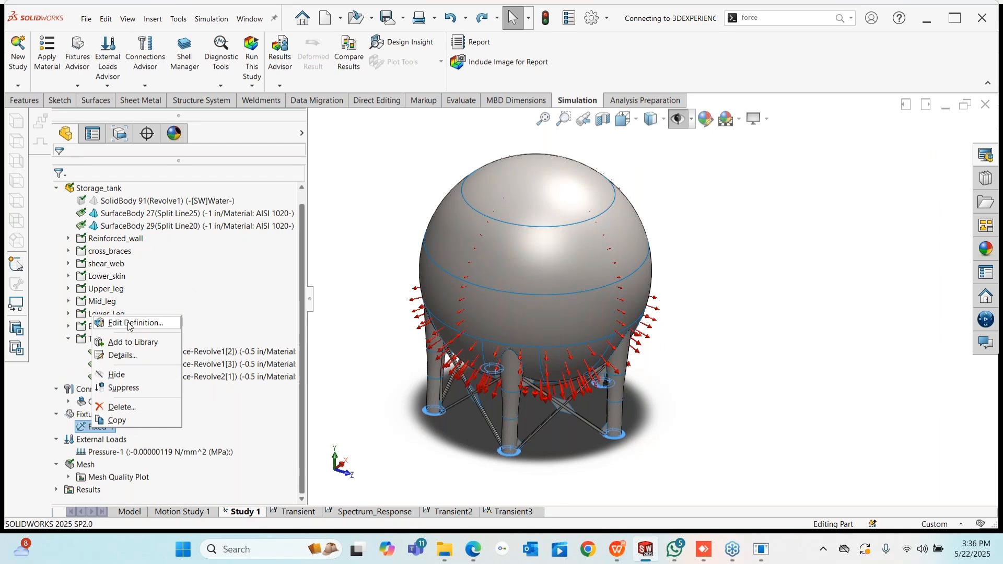
pyautogui.click(130, 324)
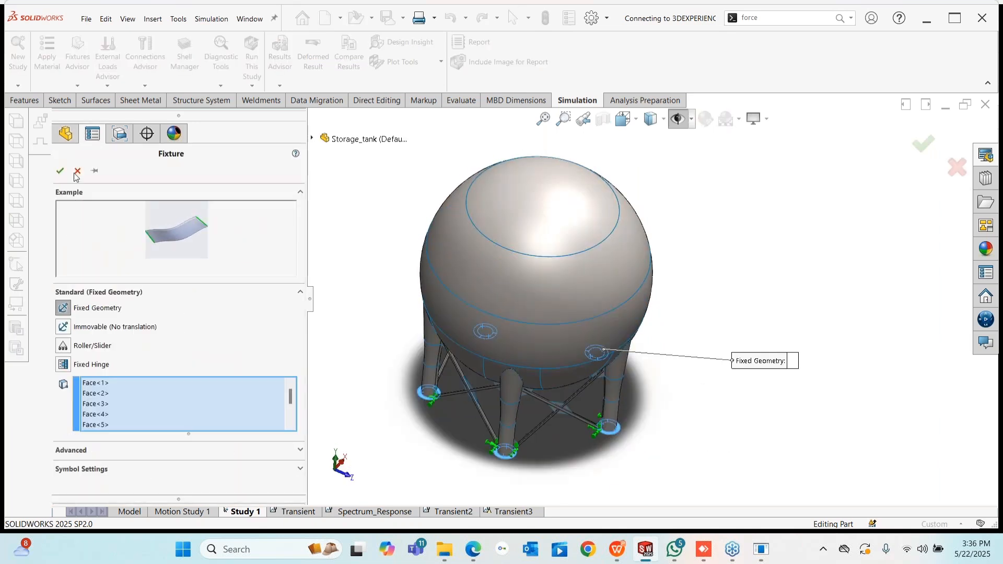
pyautogui.click(77, 172)
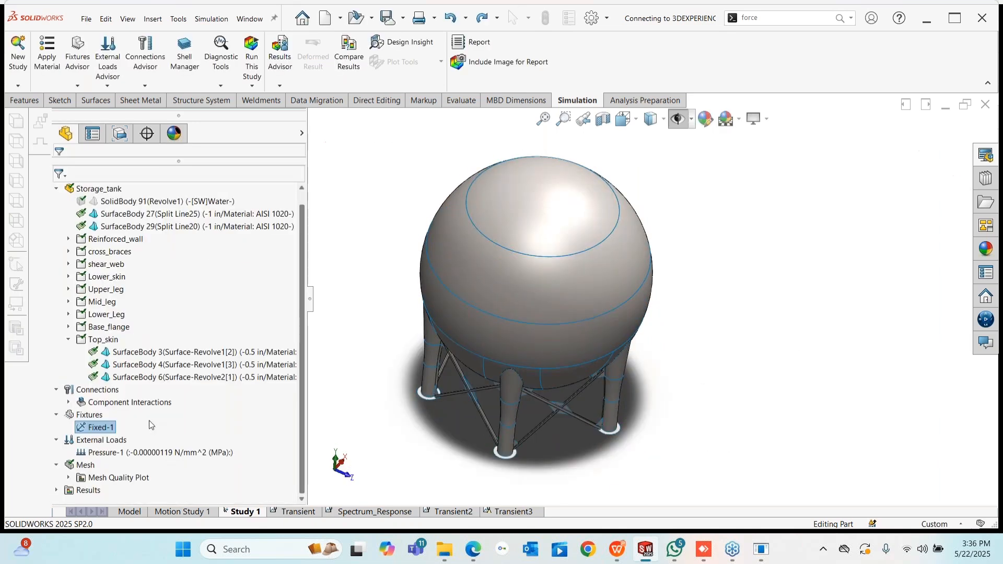
pyautogui.click(137, 446)
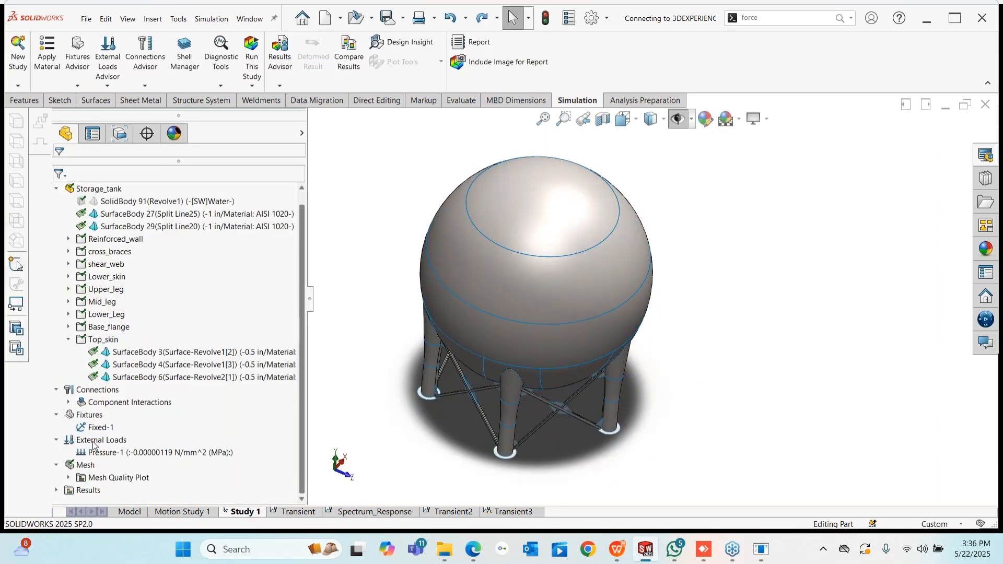
# - Run Study 1 for a 26.016 MPa von Mises peak; try copying it as Nonlinear/Linear Dynamic, then cancel
pyautogui.click(251, 49)
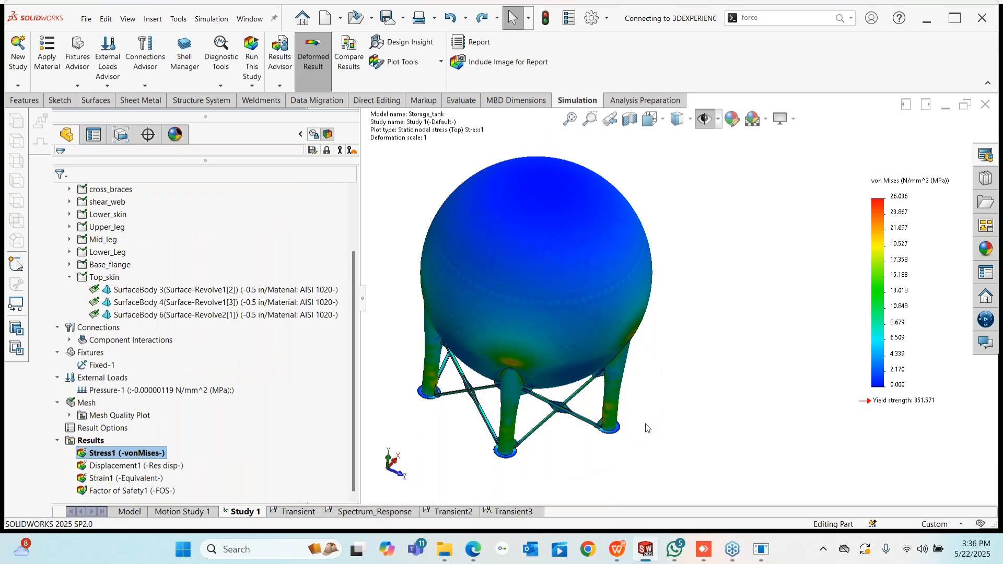
pyautogui.moveTo(564, 449); pyautogui.dragTo(488, 372, button='middle')
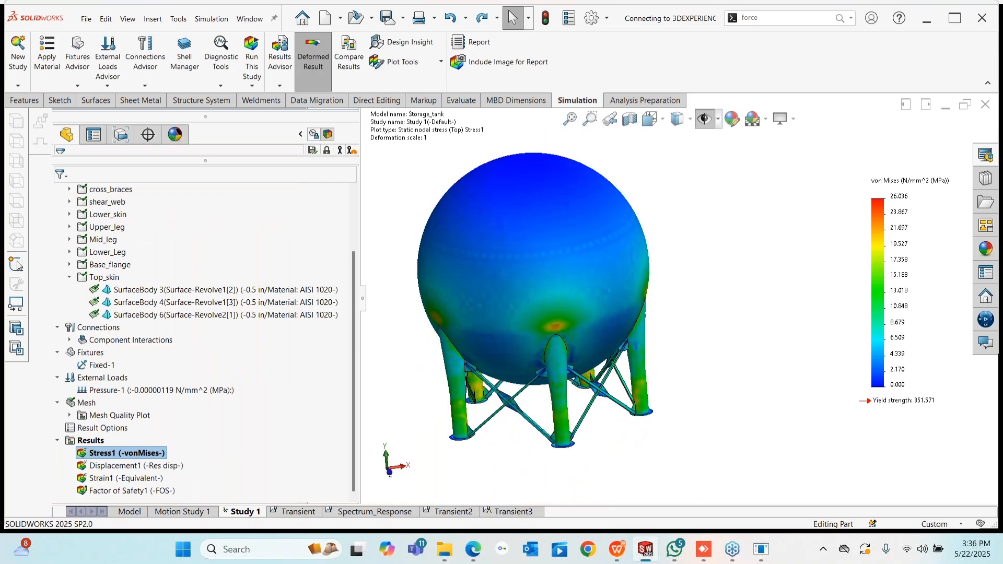
pyautogui.rightClick(241, 512)
pyautogui.click(221, 415)
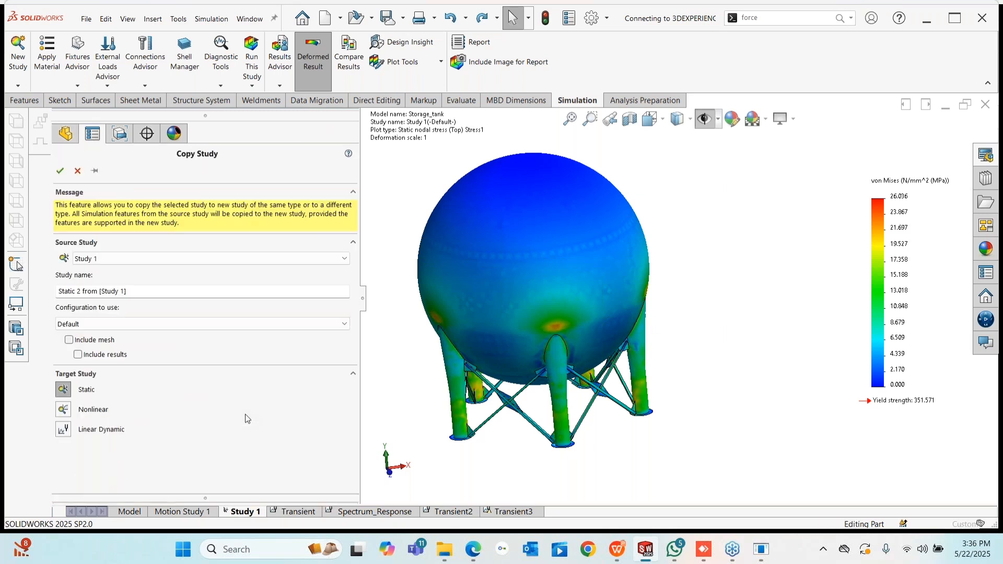
pyautogui.click(63, 409)
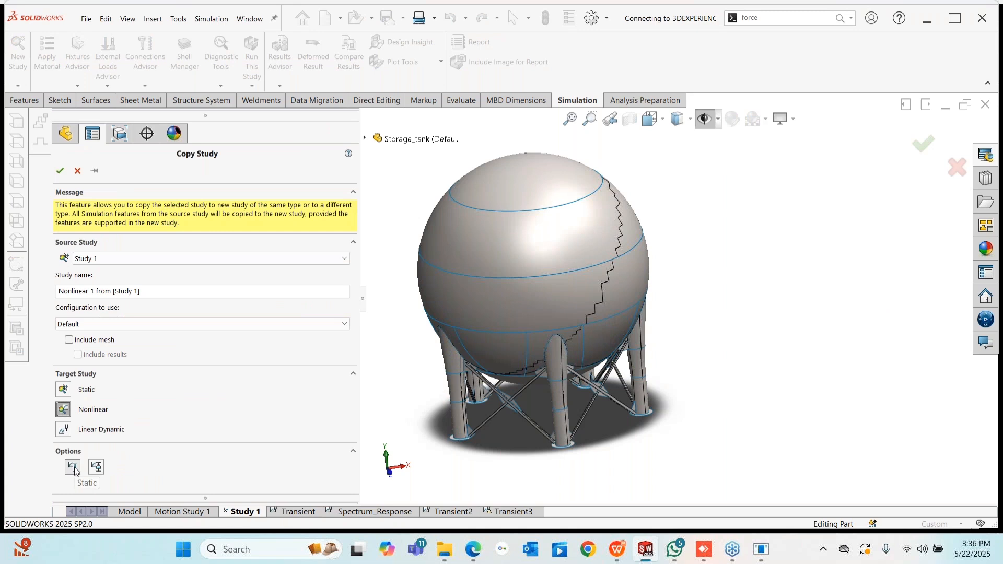
pyautogui.click(74, 468)
pyautogui.click(63, 429)
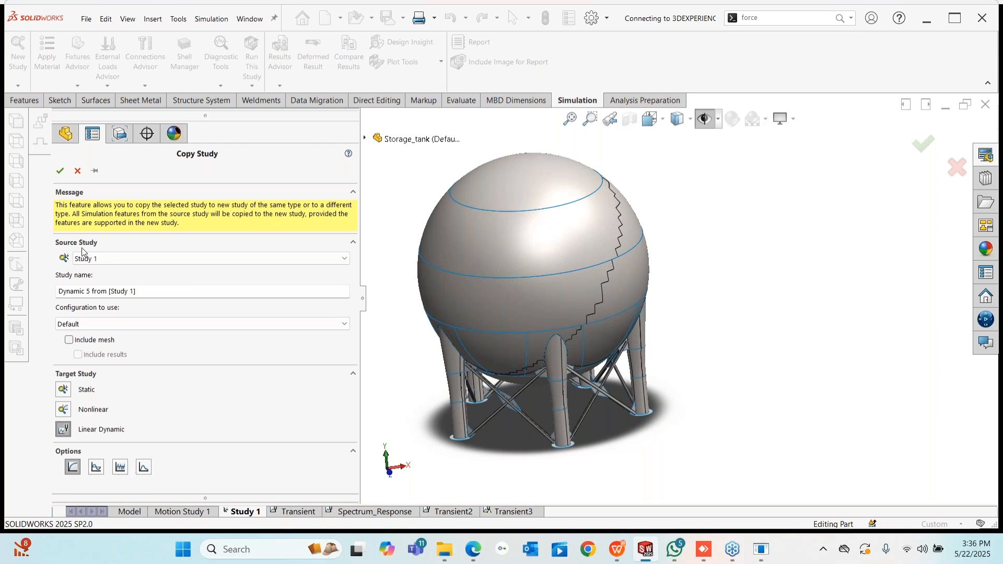
pyautogui.click(78, 171)
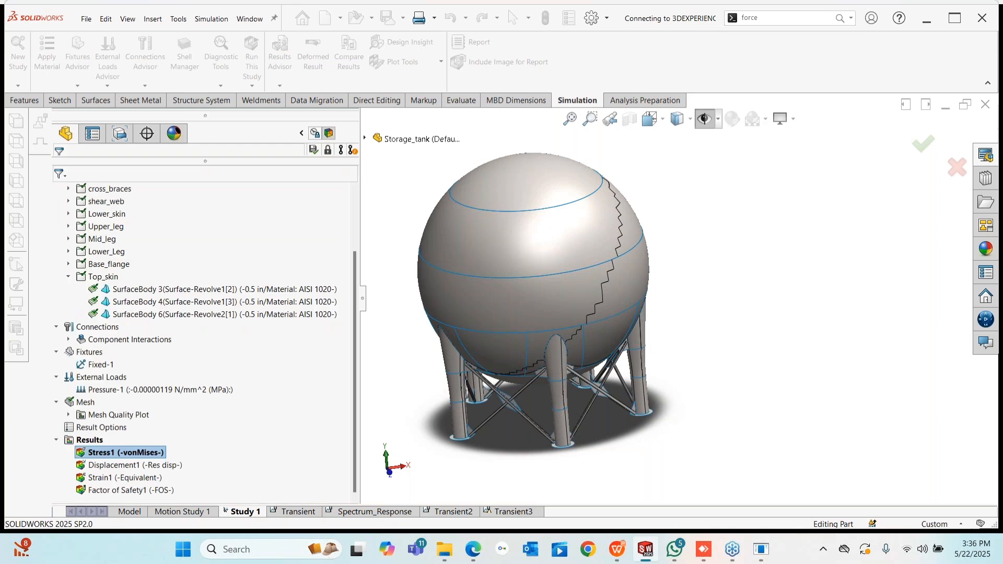
pyautogui.scroll(1, 508, 317)
pyautogui.moveTo(507, 318)
pyautogui.mouseDown(button='middle')
pyautogui.moveTo(533, 291)
pyautogui.moveTo(513, 301)
pyautogui.mouseUp(button='middle')
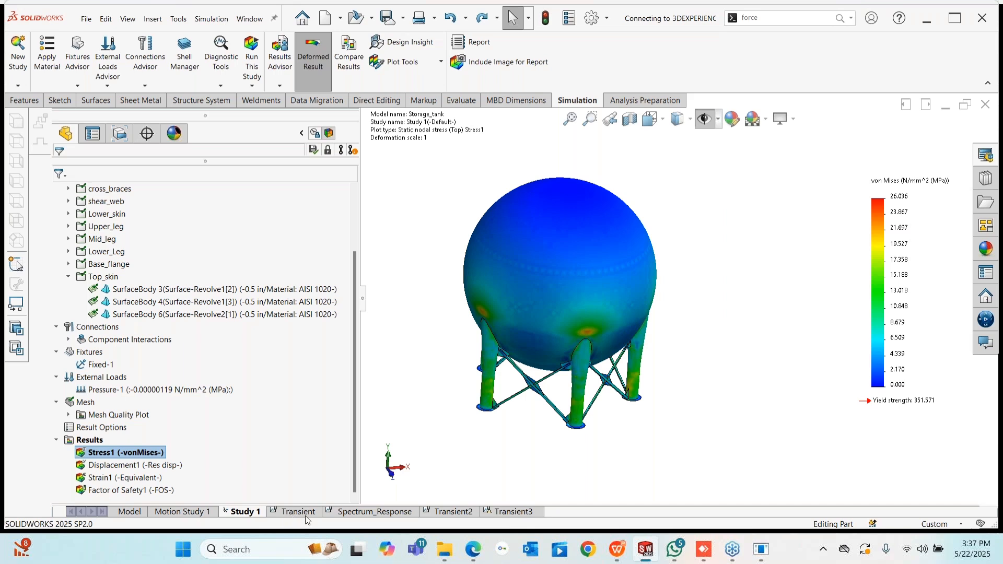
# - Switch to the Transient study and browse its tree
pyautogui.click(305, 513)
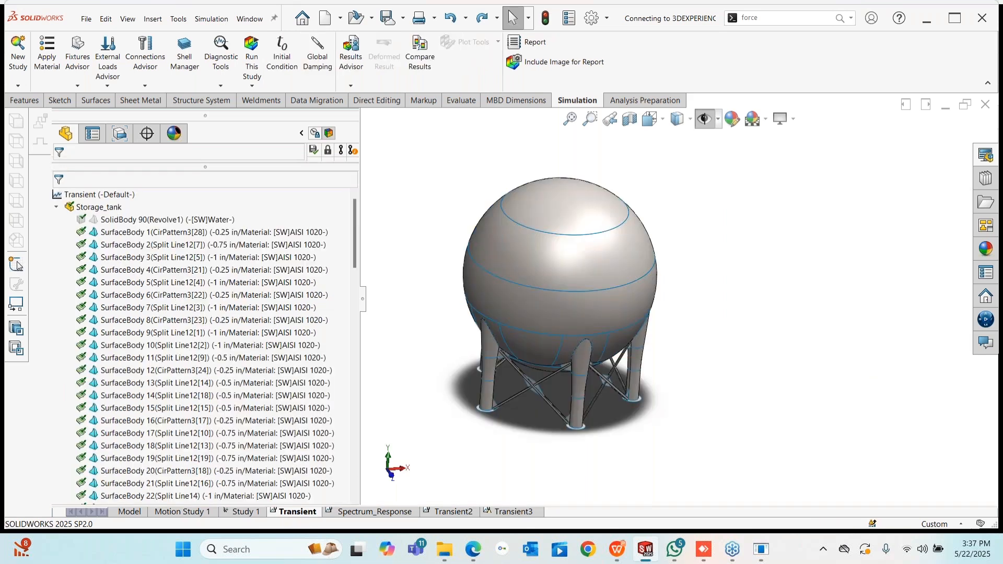
pyautogui.rightClick(95, 196)
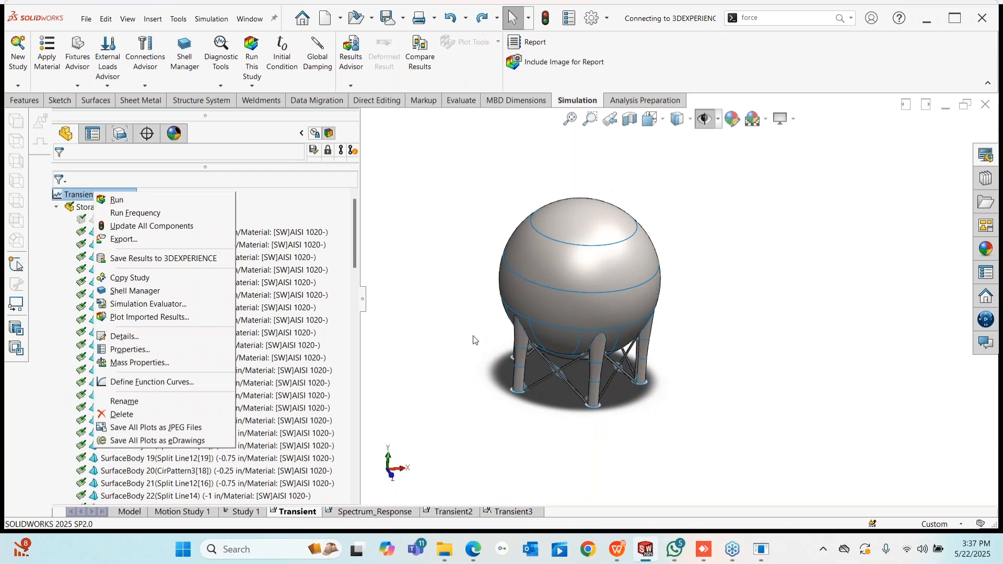
pyautogui.click(447, 361)
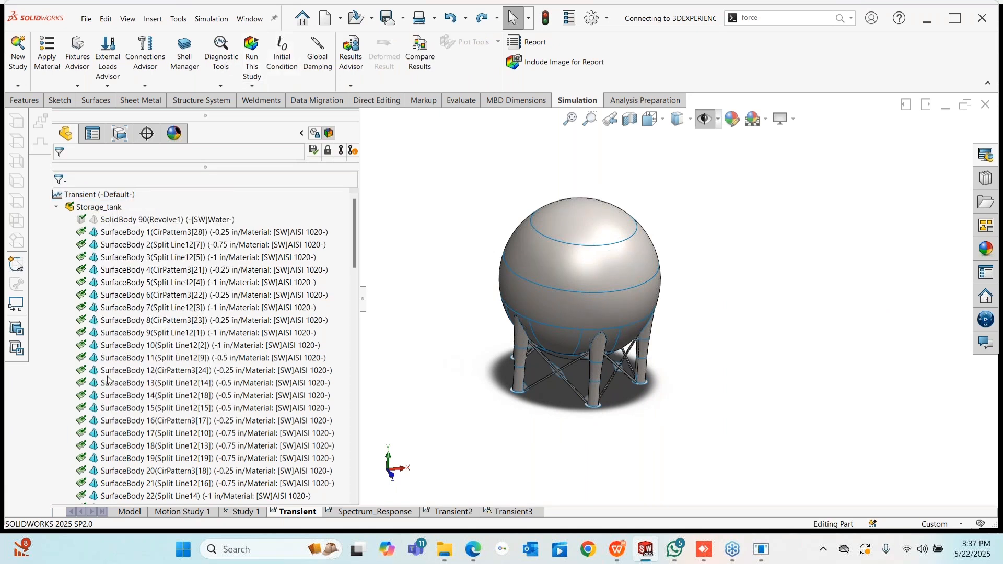
pyautogui.scroll(-1, 107, 380)
pyautogui.scroll(1, 90, 196)
pyautogui.scroll(-20, 204, 335)
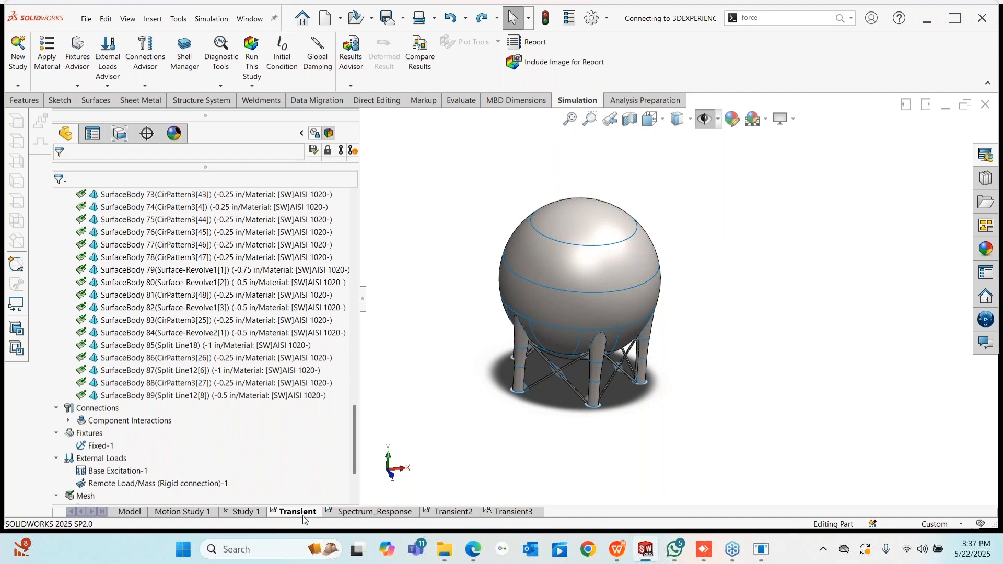
# - Try copying Study 1 as a Linear Dynamic study, then cancel
pyautogui.click(241, 512)
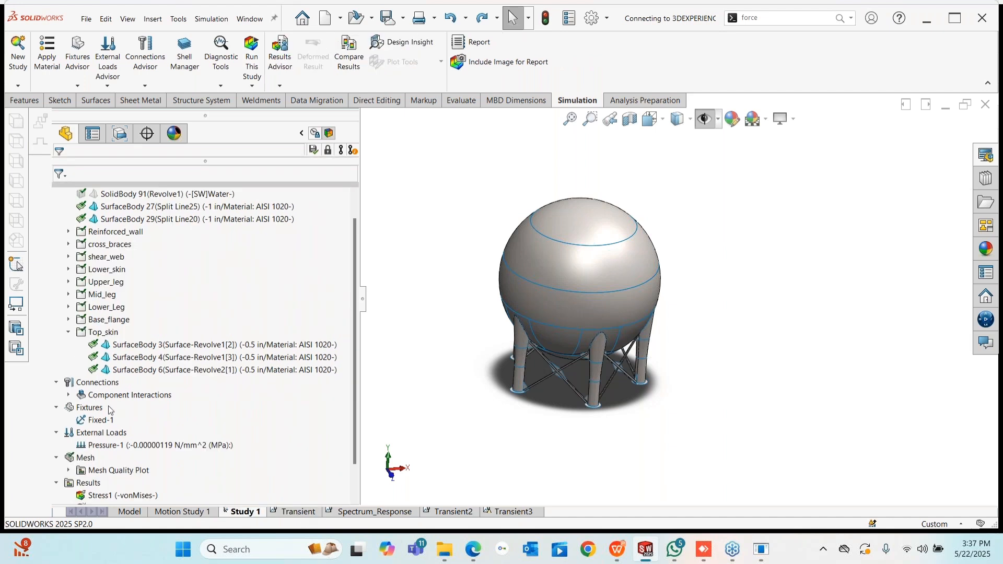
pyautogui.rightClick(233, 514)
pyautogui.click(231, 418)
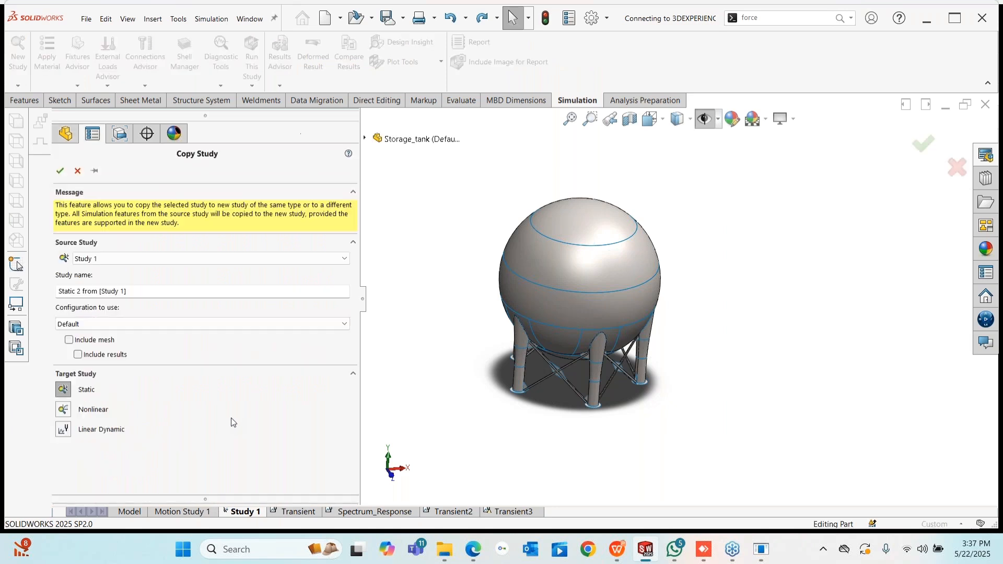
pyautogui.click(63, 429)
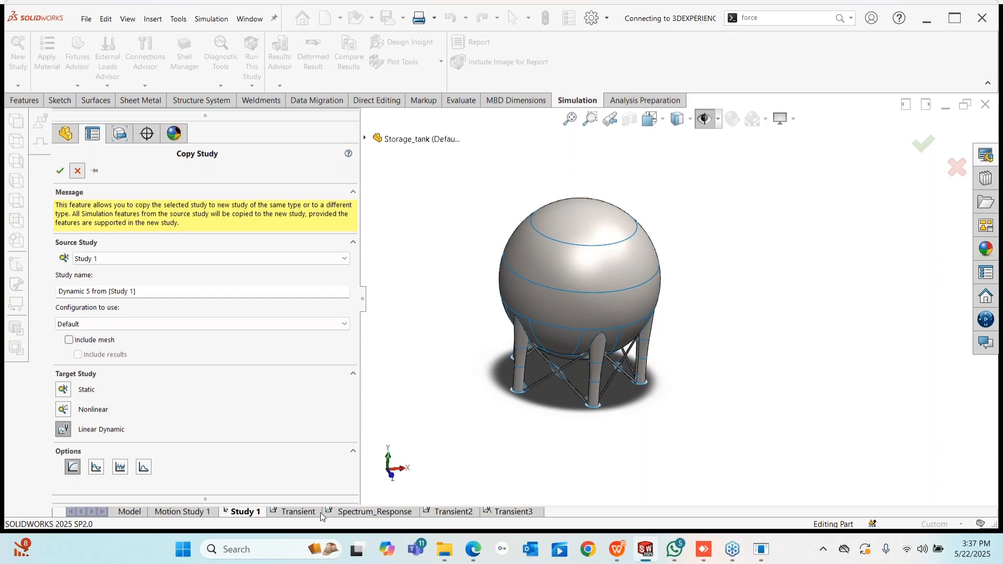
pyautogui.click(77, 171)
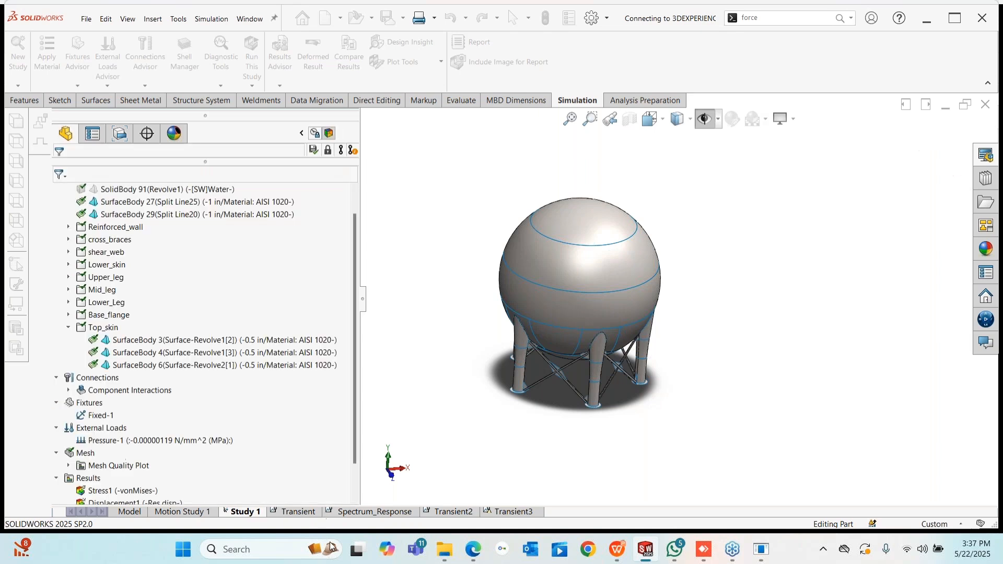
# - Edit the definition of the Transient study's Base Excitation-1 load
pyautogui.click(296, 512)
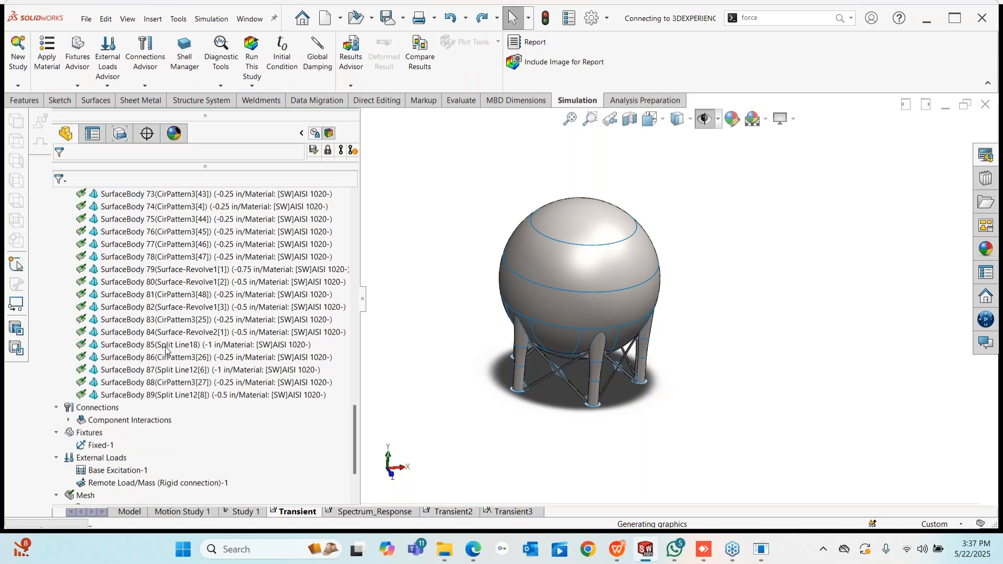
pyautogui.scroll(-2, 155, 449)
pyautogui.rightClick(117, 396)
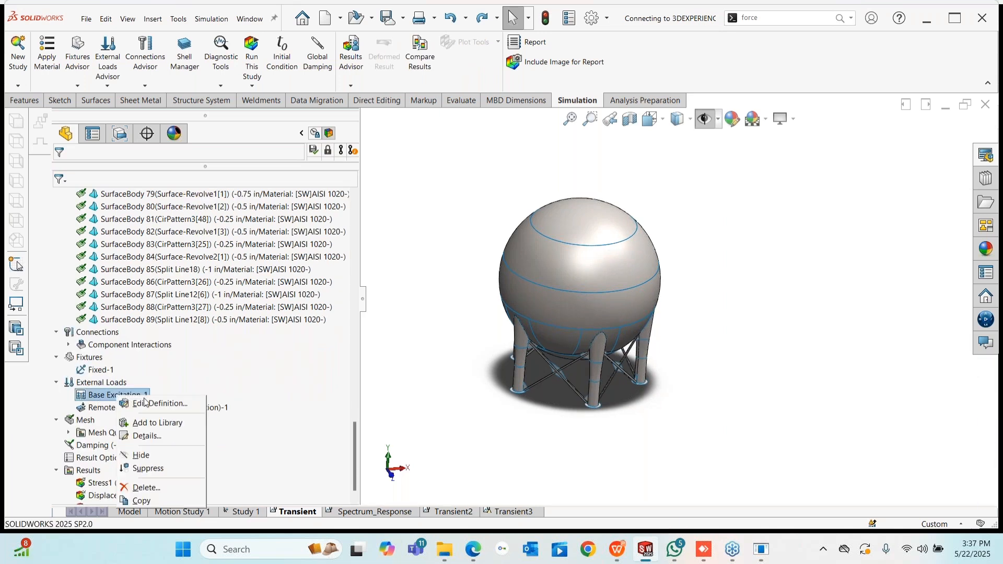
pyautogui.click(148, 404)
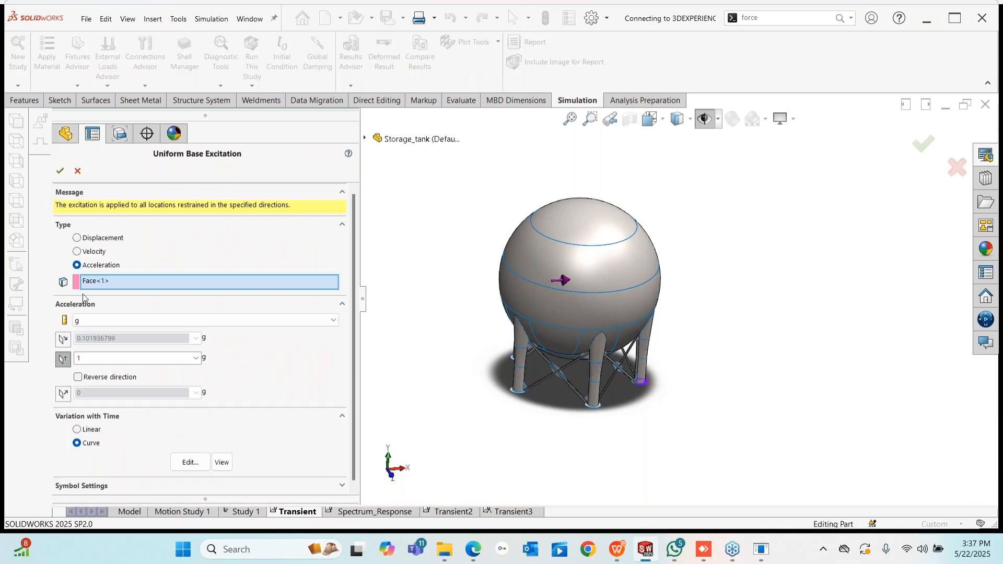
# - Scroll through the acceleration time curve table and close it unchanged
pyautogui.scroll(-3, 516, 298)
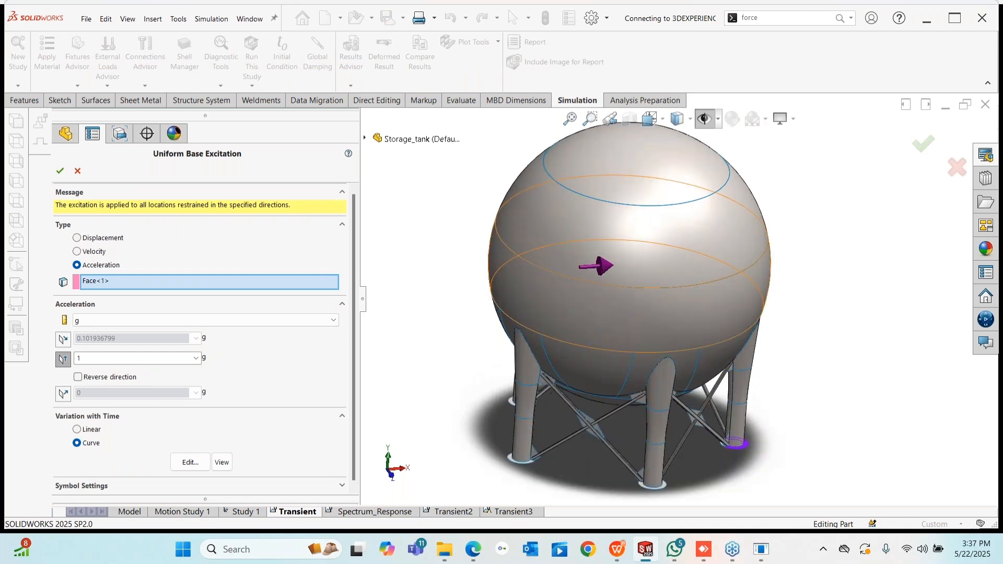
pyautogui.moveTo(698, 367); pyautogui.dragTo(664, 374, button='middle')
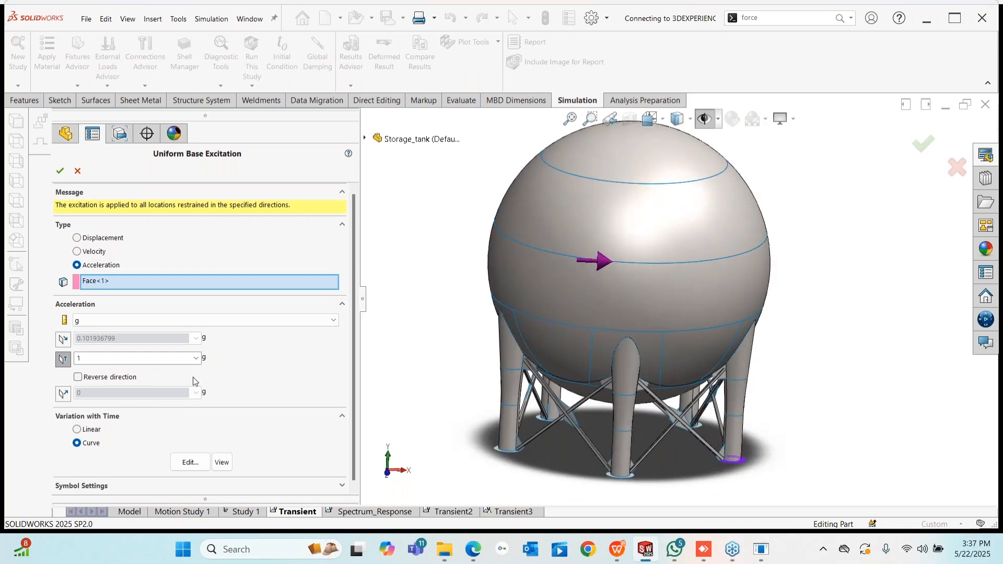
pyautogui.scroll(-1, 354, 316)
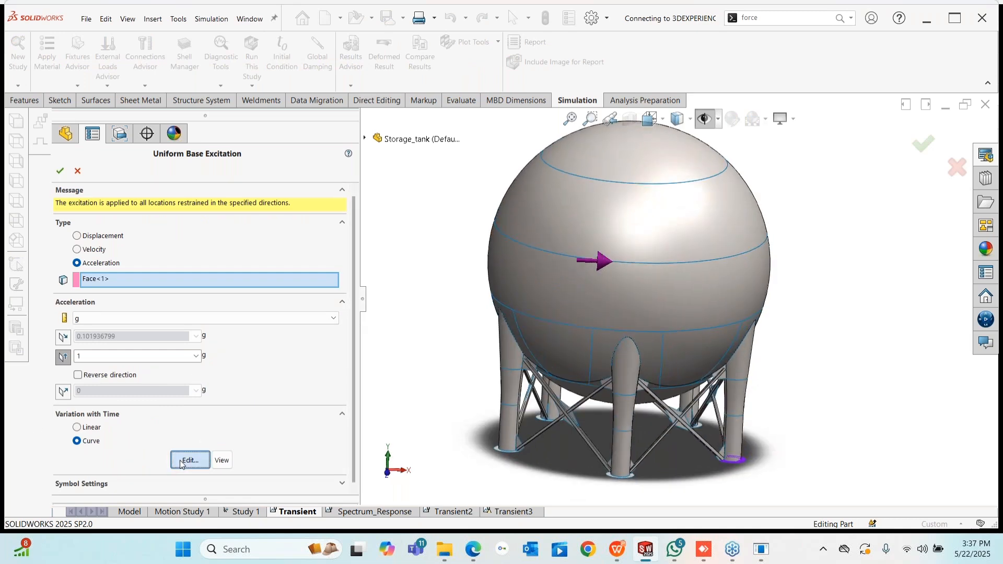
pyautogui.click(188, 461)
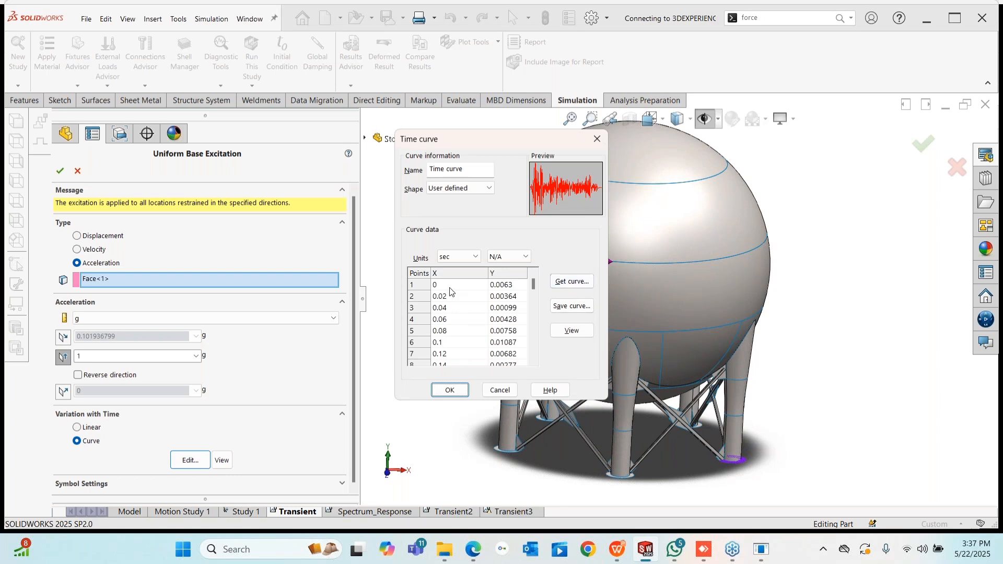
pyautogui.scroll(-14, 449, 329)
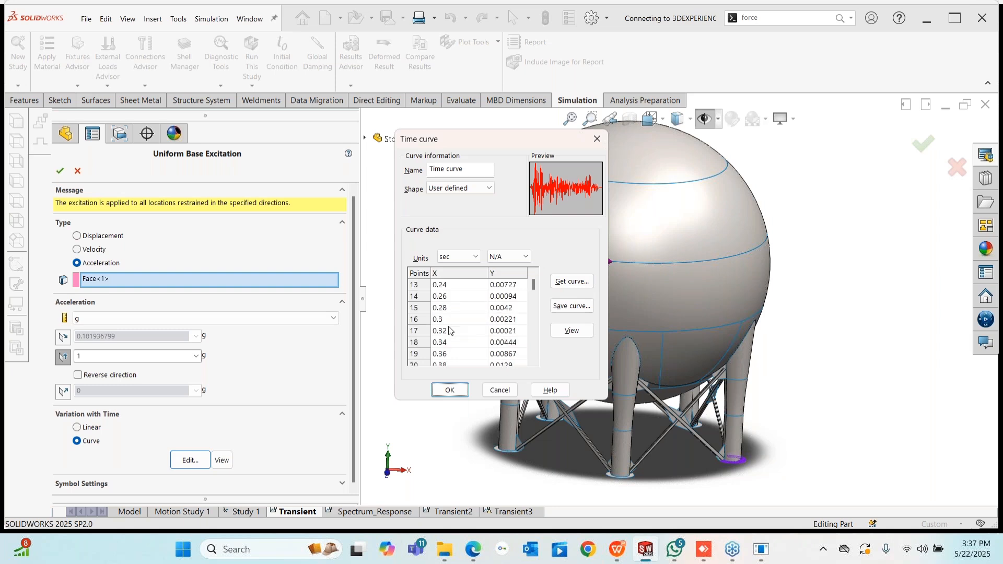
pyautogui.scroll(-19, 447, 343)
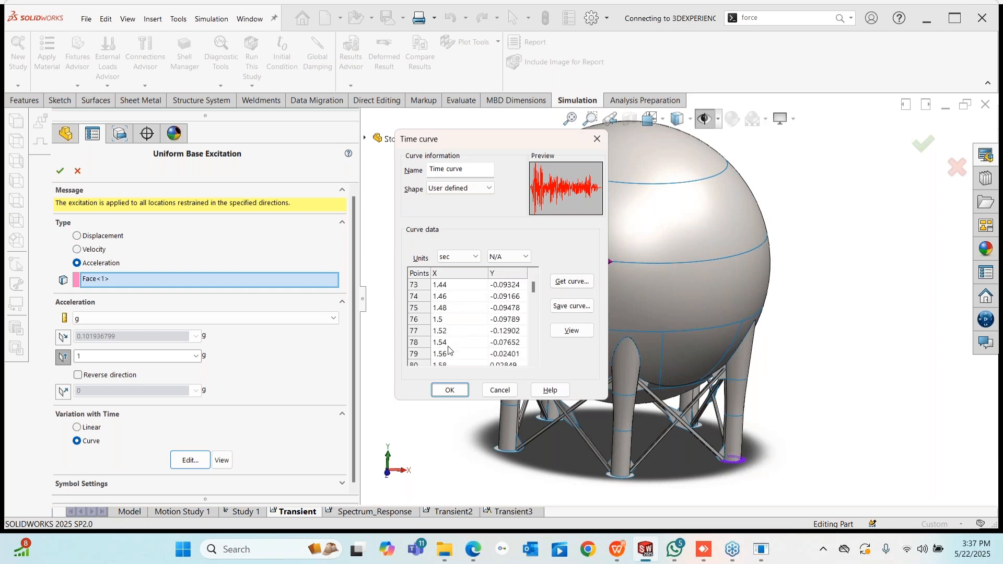
pyautogui.moveTo(532, 289); pyautogui.dragTo(531, 362)
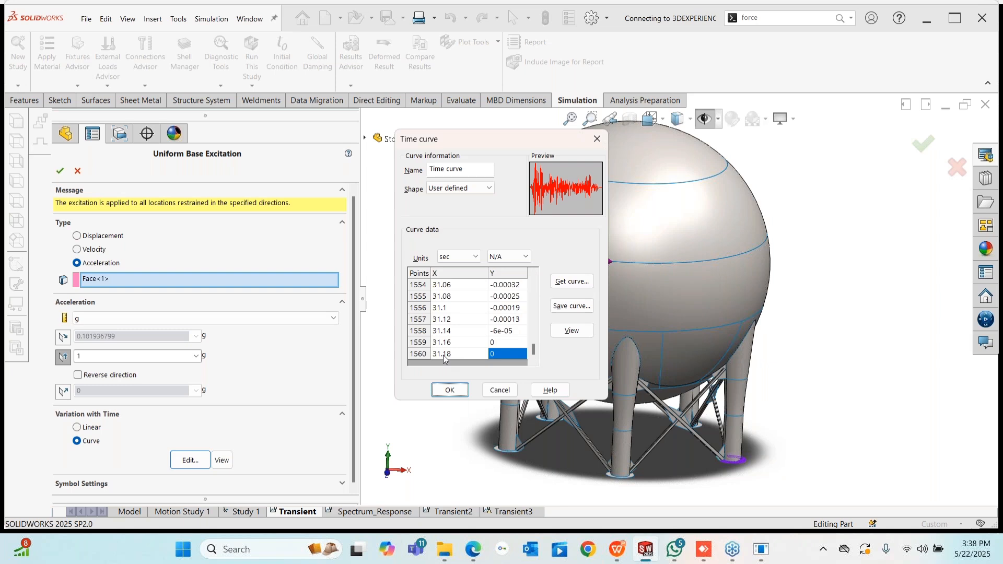
pyautogui.scroll(20, 514, 330)
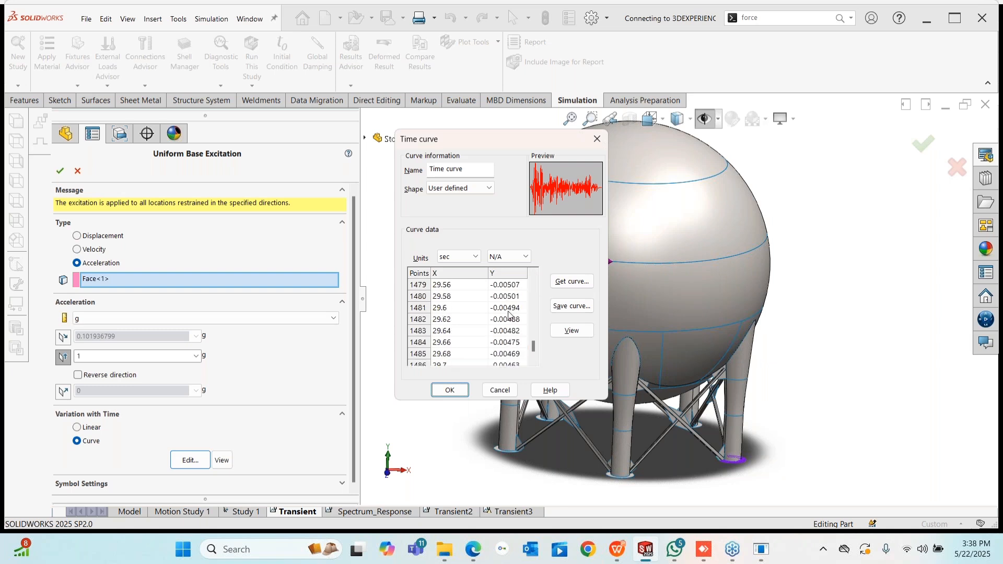
pyautogui.scroll(20, 516, 324)
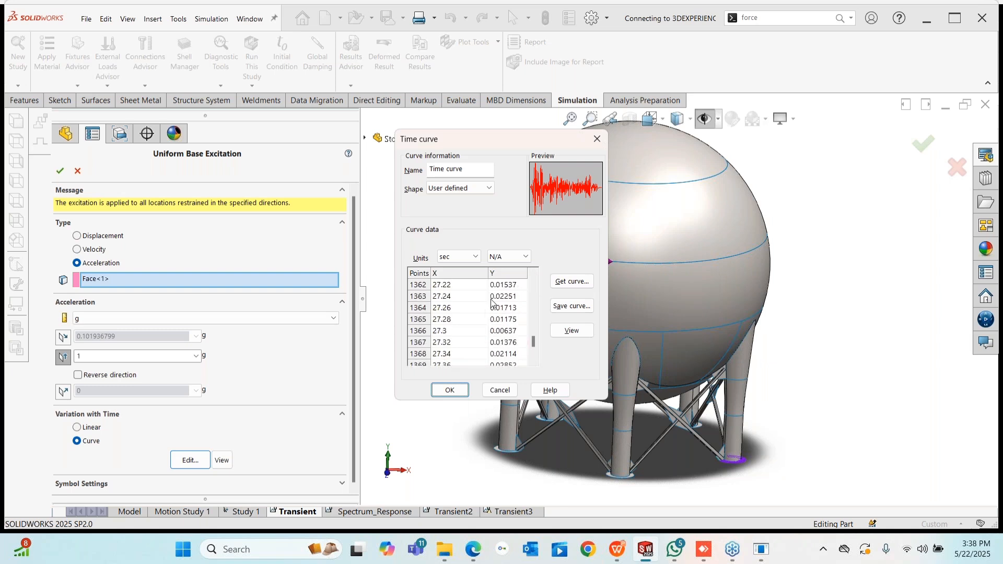
pyautogui.scroll(20, 484, 306)
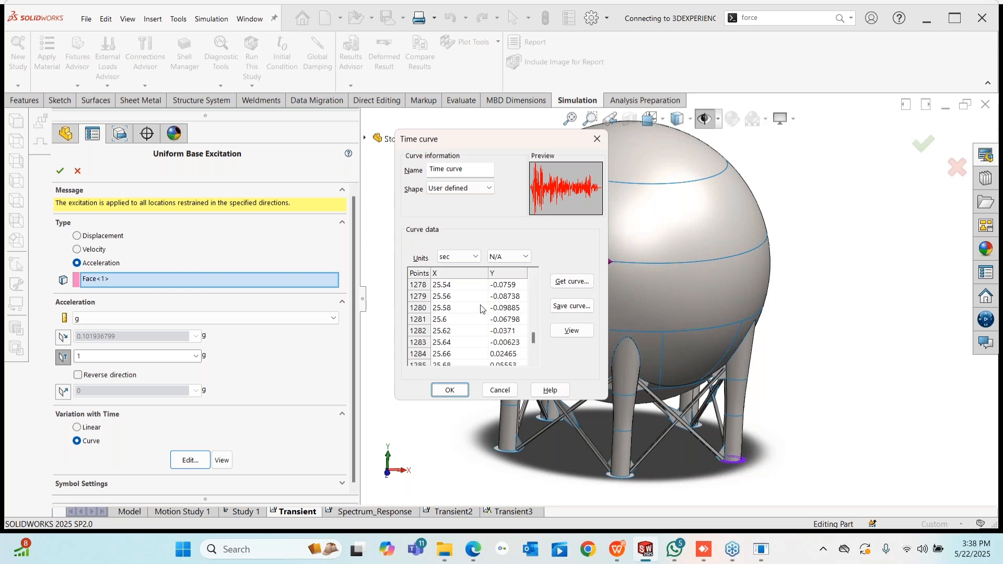
pyautogui.click(500, 392)
# - Check the 1 g acceleration magnitude and close the Uniform Base Excitation definition
pyautogui.click(98, 360)
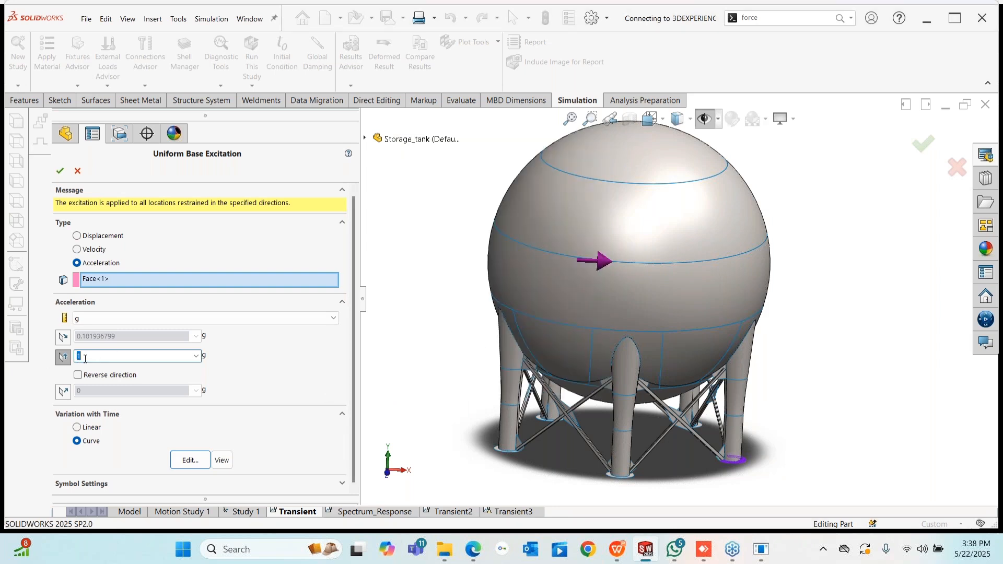
pyautogui.click(85, 359)
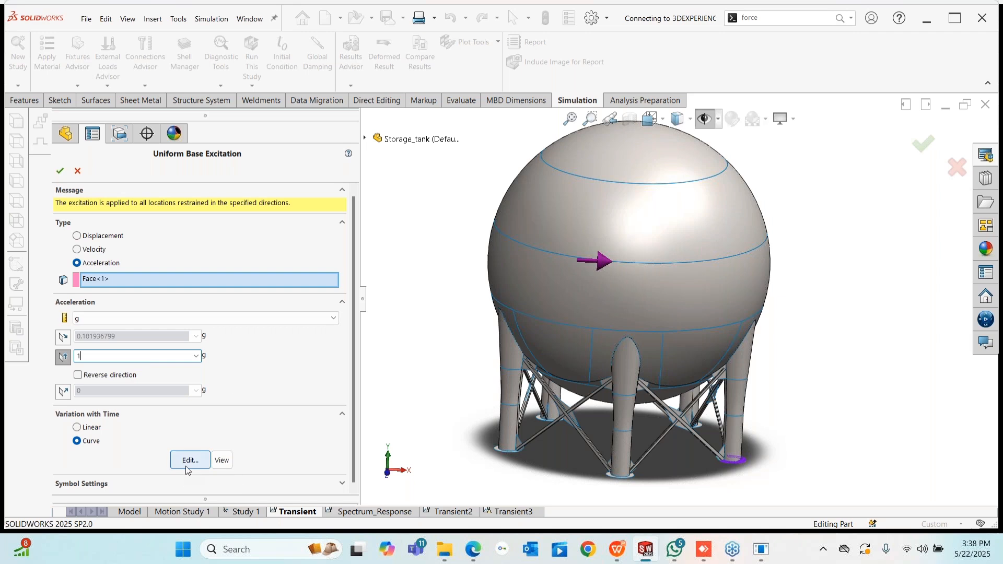
pyautogui.click(60, 171)
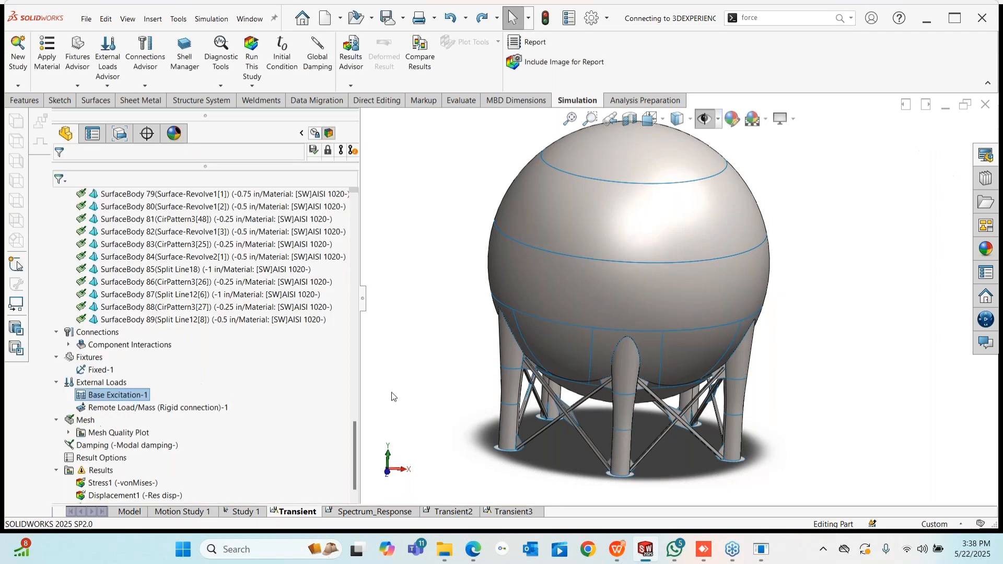
# - Show the von Mises stress plot and animate it at minimum speed
pyautogui.rightClick(120, 482)
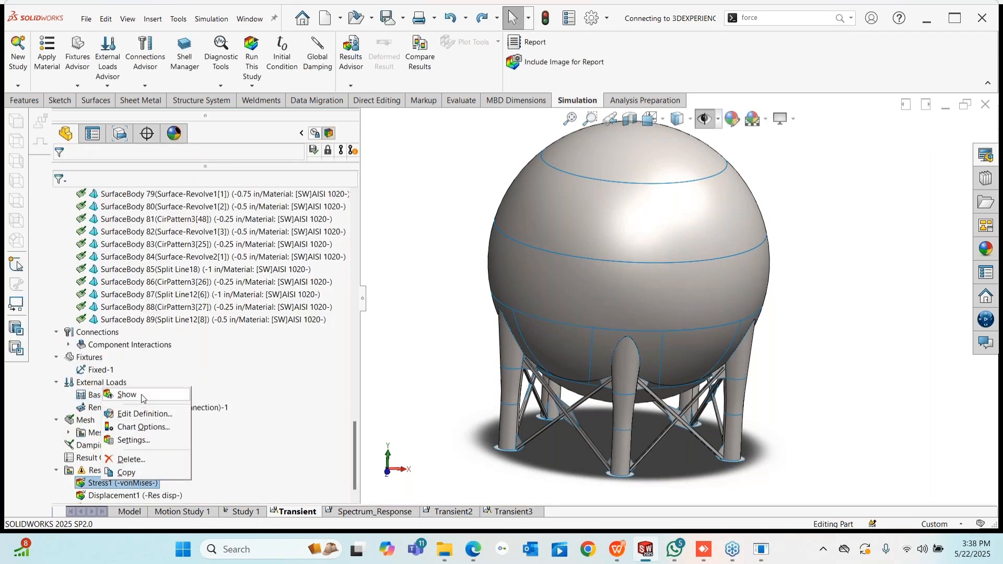
pyautogui.click(144, 398)
pyautogui.scroll(4, 679, 294)
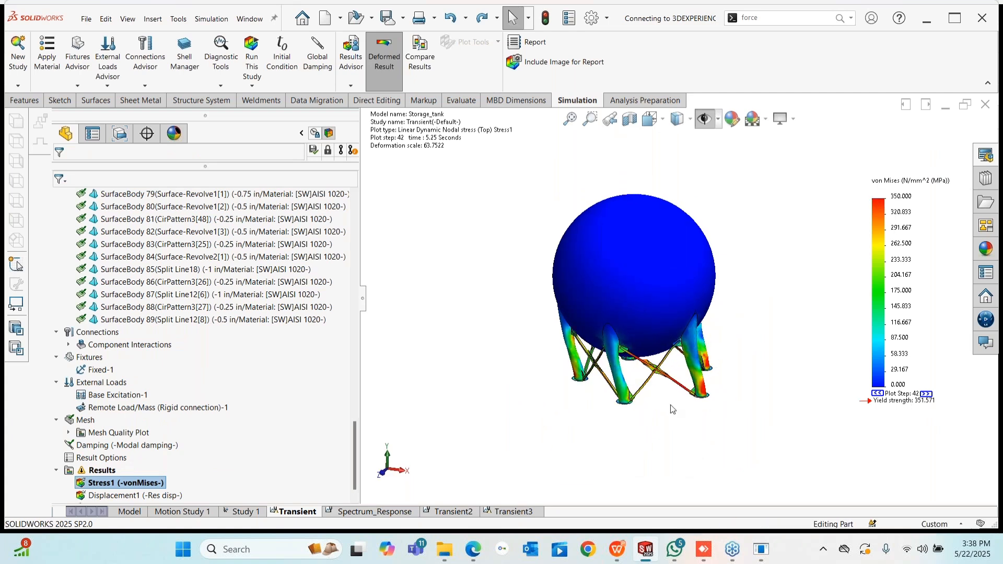
pyautogui.rightClick(154, 484)
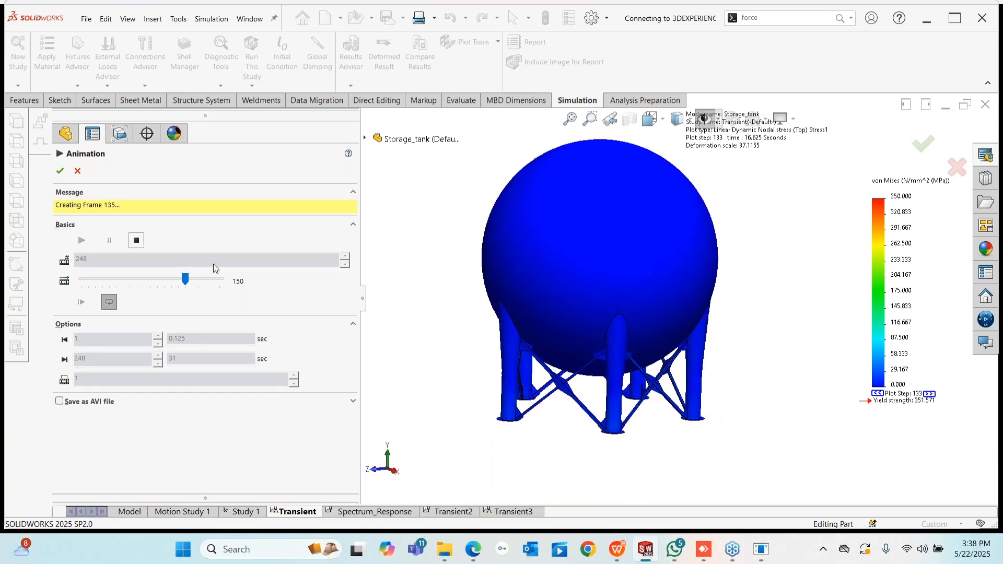
pyautogui.click(106, 281)
pyautogui.moveTo(103, 278); pyautogui.dragTo(56, 279)
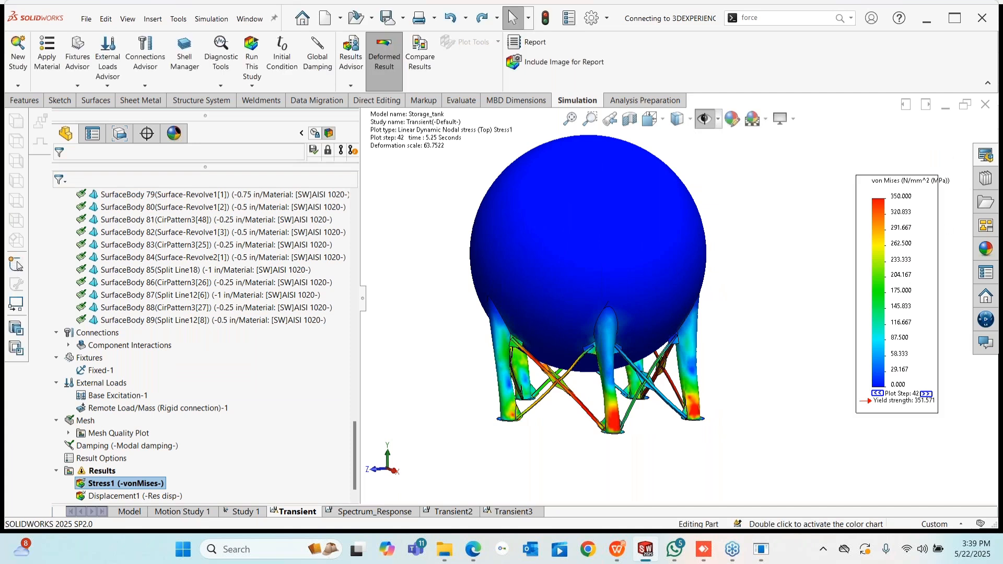
# - Orbit to inspect stress on the tank's legs, then turn to the Displacement1 result
pyautogui.scroll(-5, 653, 374)
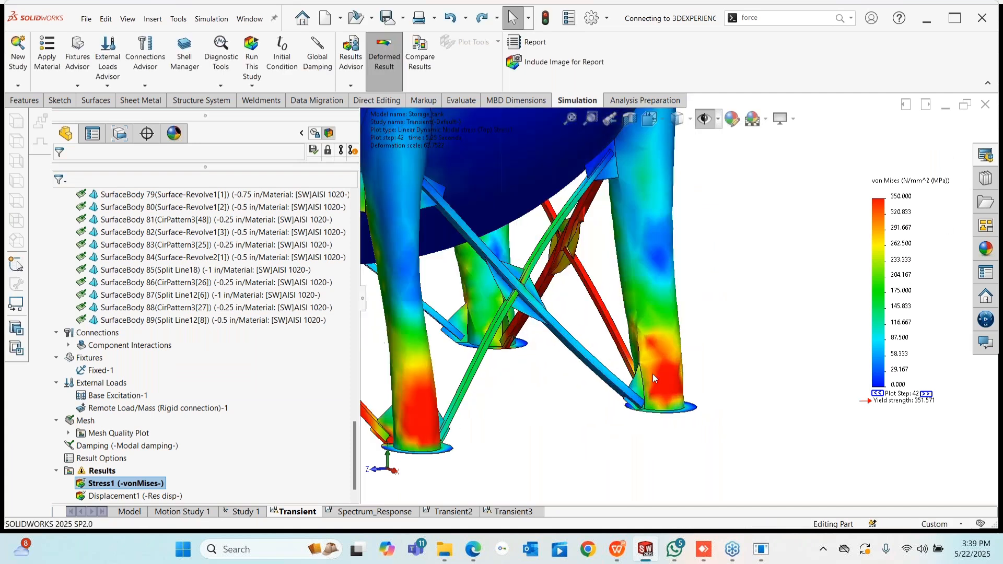
pyautogui.moveTo(653, 374); pyautogui.dragTo(674, 391, button='middle')
pyautogui.scroll(5, 674, 390)
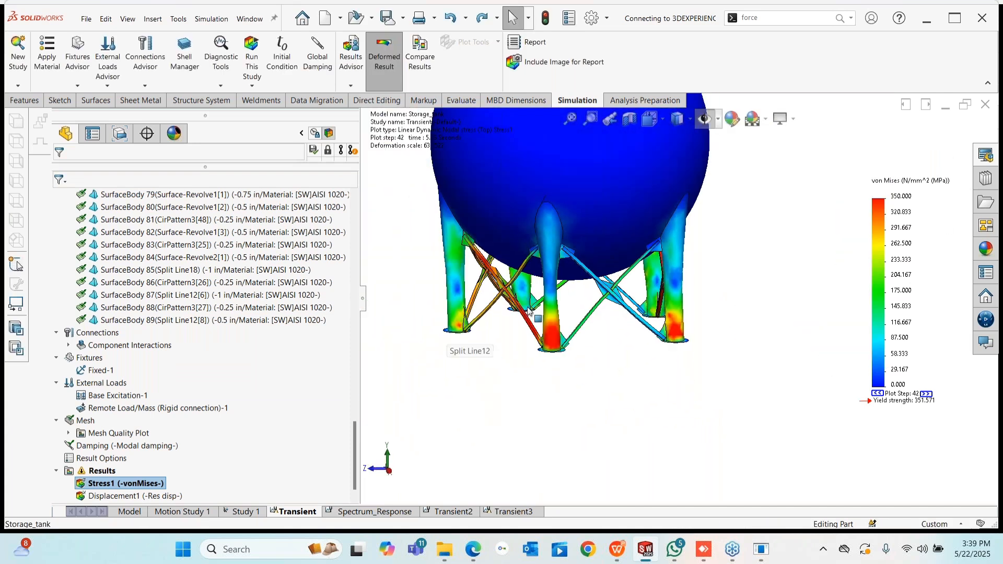
pyautogui.scroll(-2, 465, 326)
pyautogui.moveTo(546, 312); pyautogui.dragTo(575, 229, button='middle')
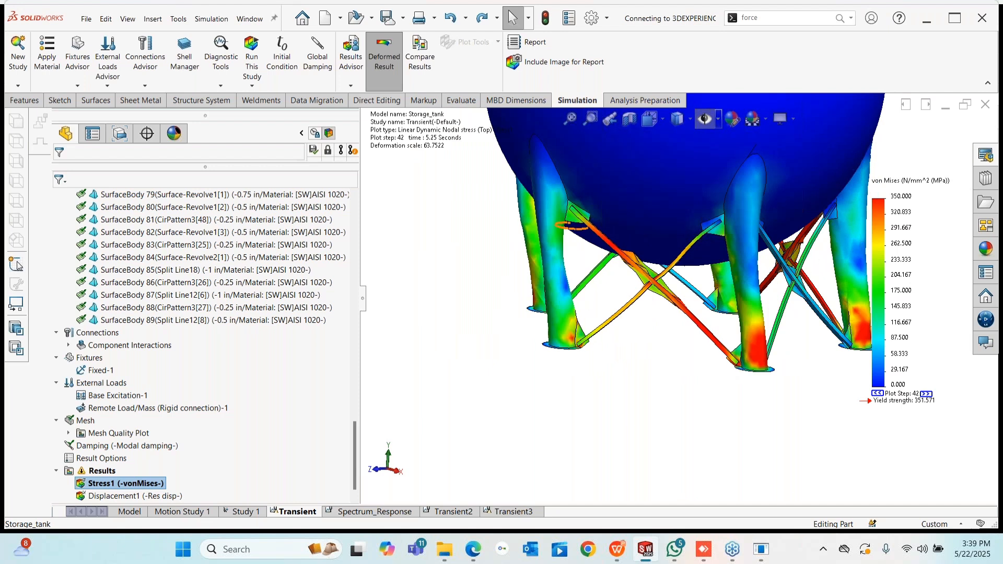
pyautogui.scroll(-1, 131, 486)
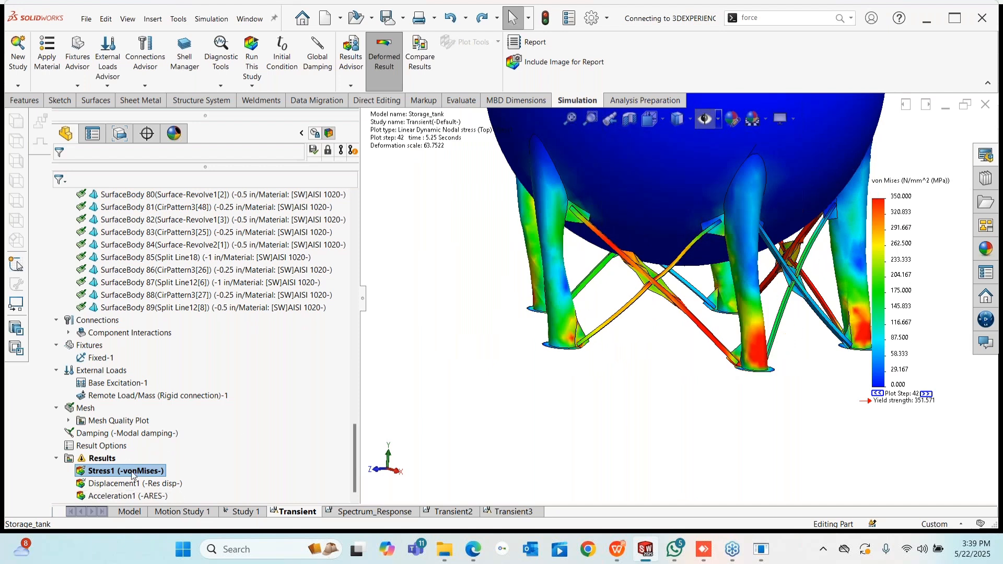
pyautogui.rightClick(127, 483)
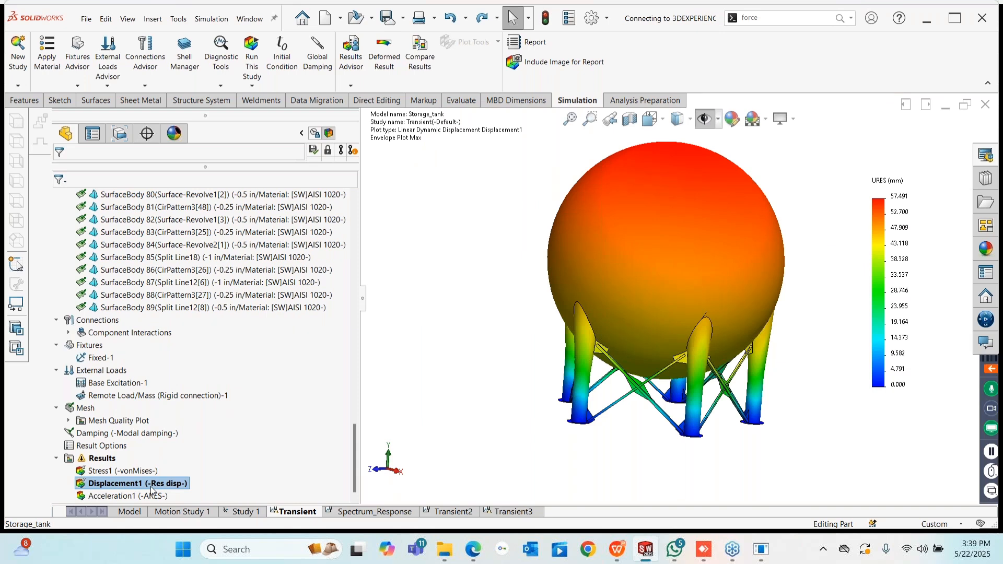
# - Display the Acceleration1 plot in place of the displacement plot
pyautogui.rightClick(151, 487)
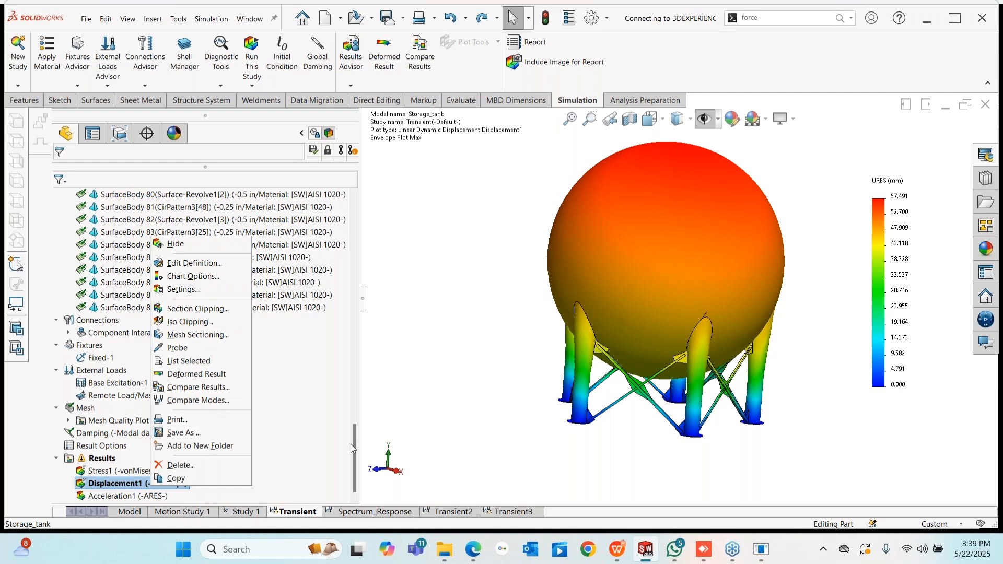
pyautogui.click(439, 429)
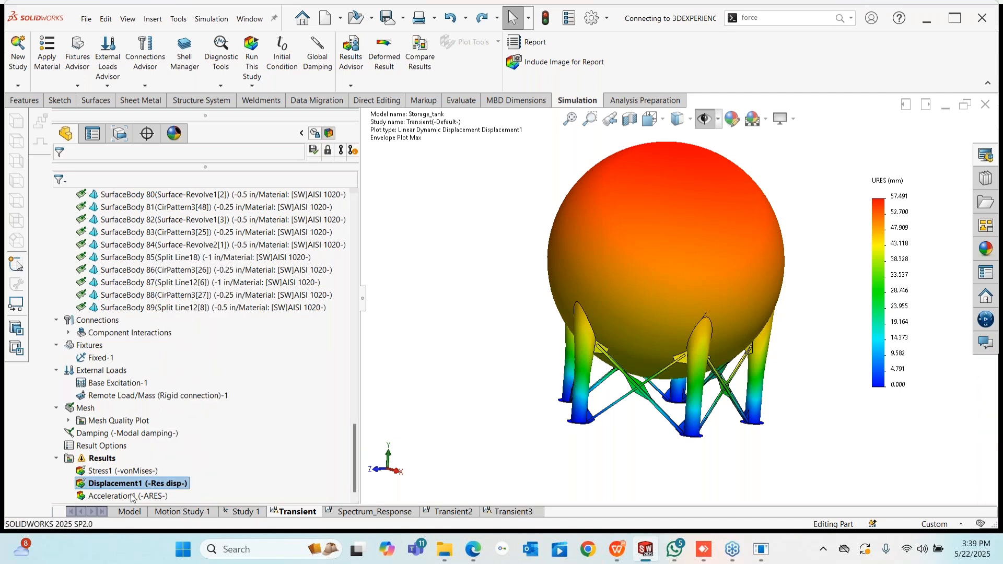
pyautogui.rightClick(132, 495)
pyautogui.click(161, 397)
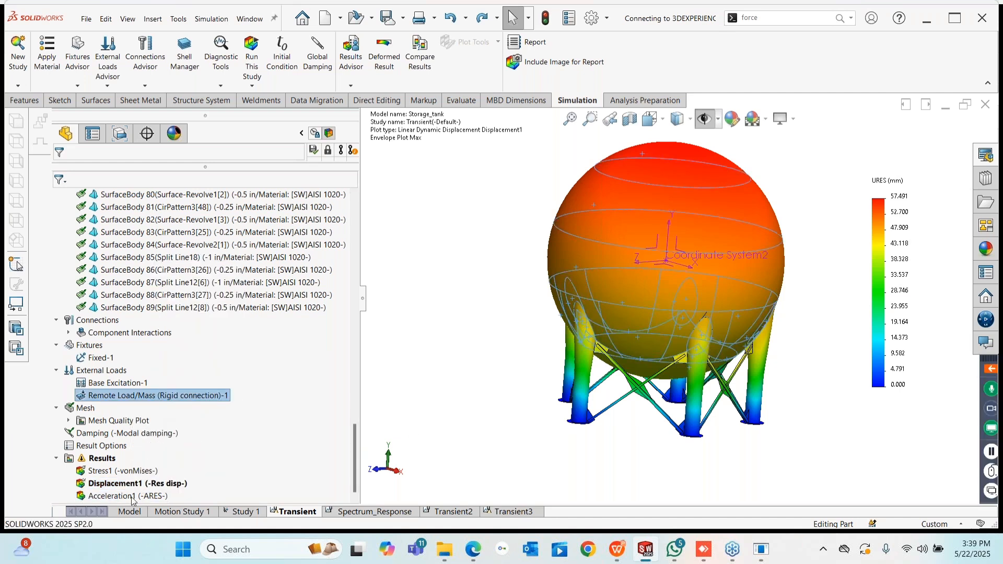
pyautogui.rightClick(132, 497)
pyautogui.click(157, 411)
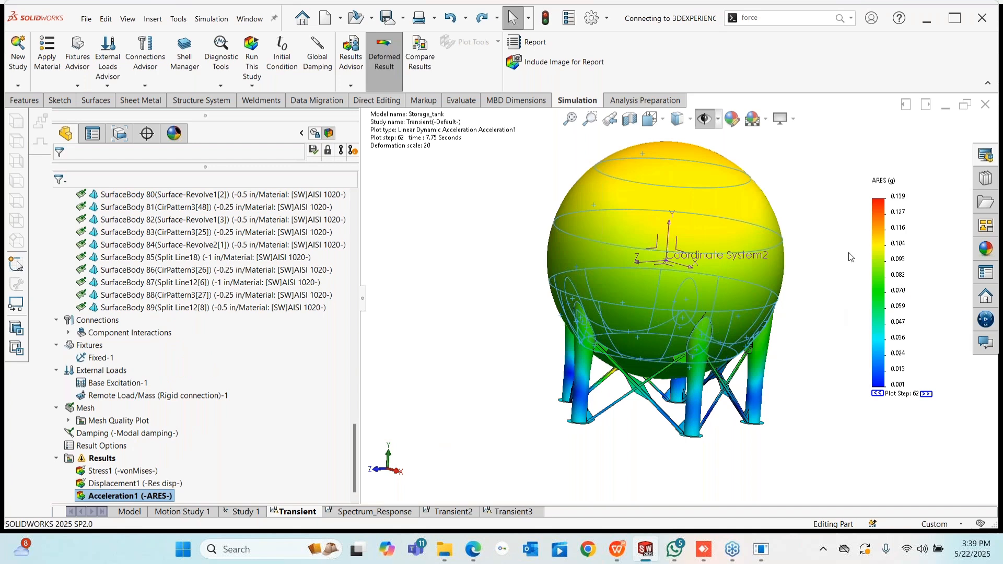
# - Step the acceleration plot forward and back one time step and review its chart settings
pyautogui.scroll(-3, 807, 276)
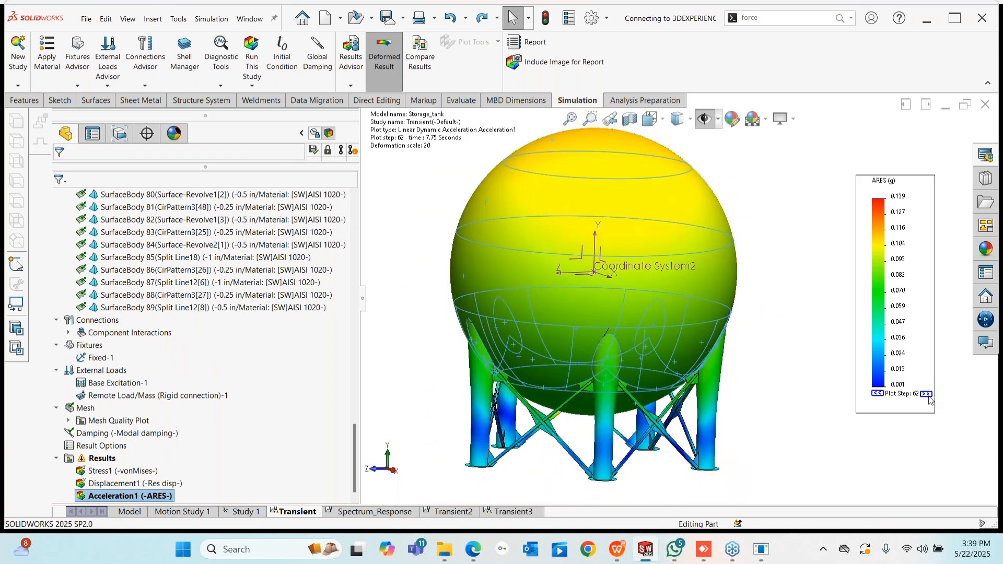
pyautogui.click(927, 394)
pyautogui.click(878, 393)
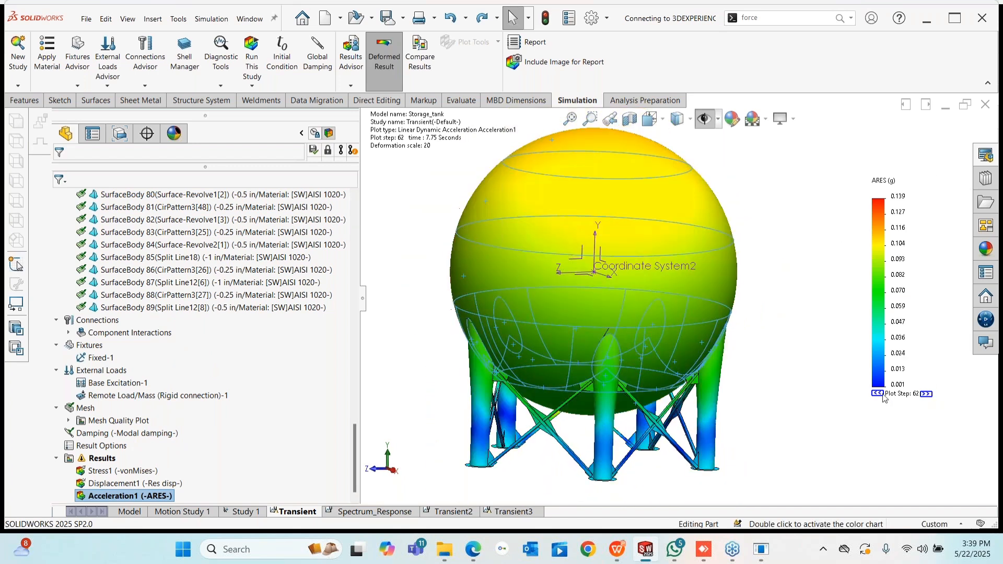
pyautogui.doubleClick(930, 397)
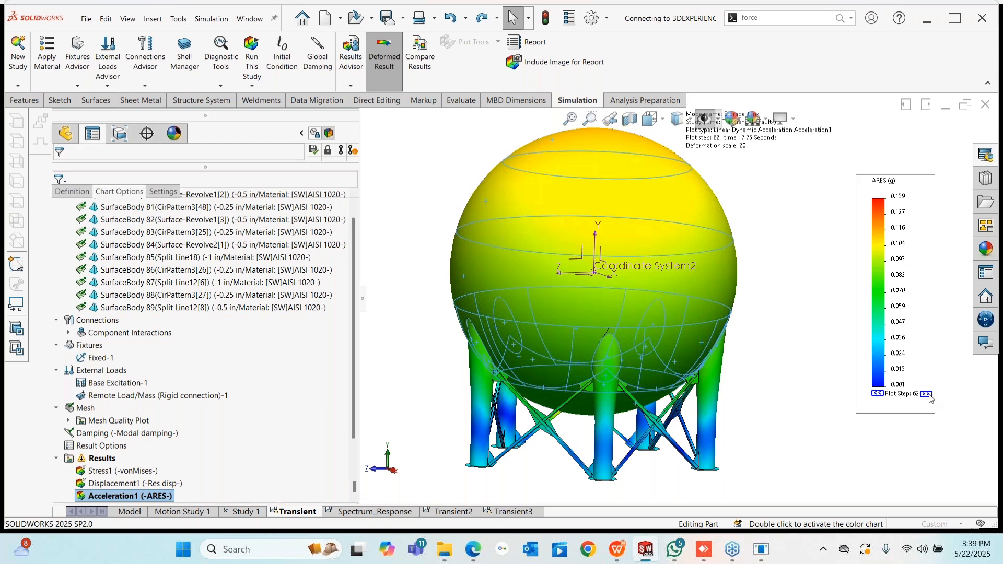
pyautogui.click(86, 166)
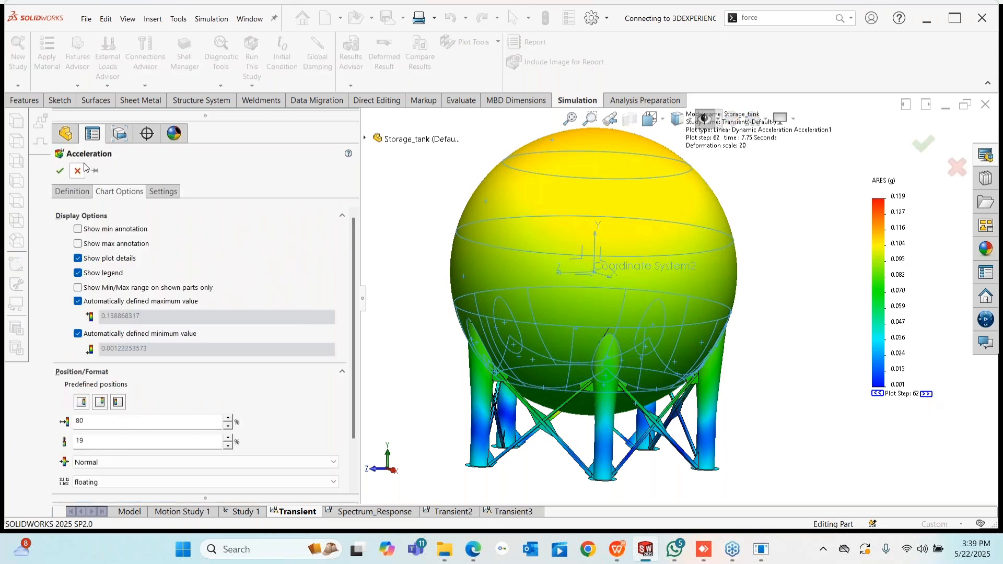
# - Animate the acceleration plot at a faster speed, then stop the animation
pyautogui.rightClick(95, 495)
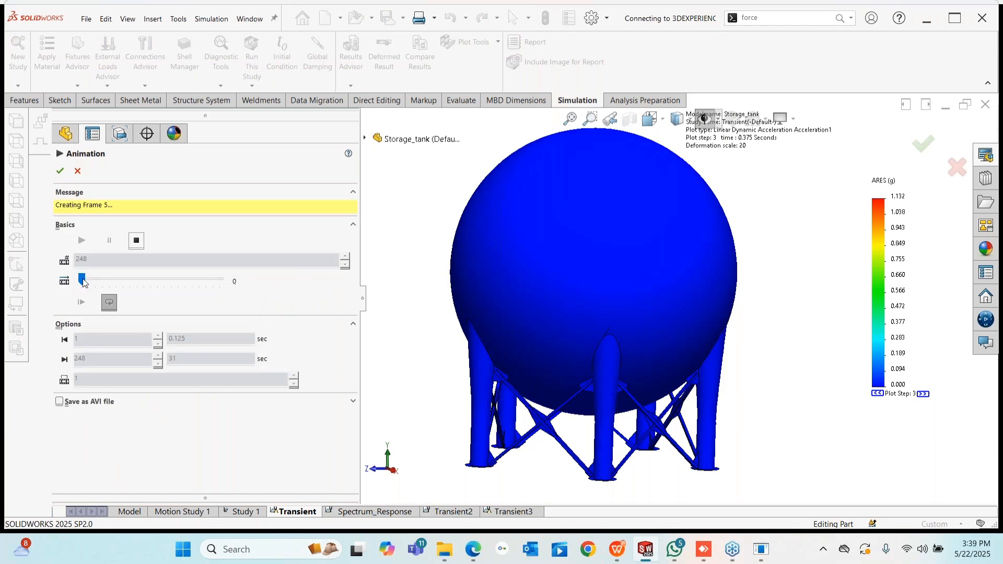
pyautogui.moveTo(87, 281); pyautogui.dragTo(263, 300)
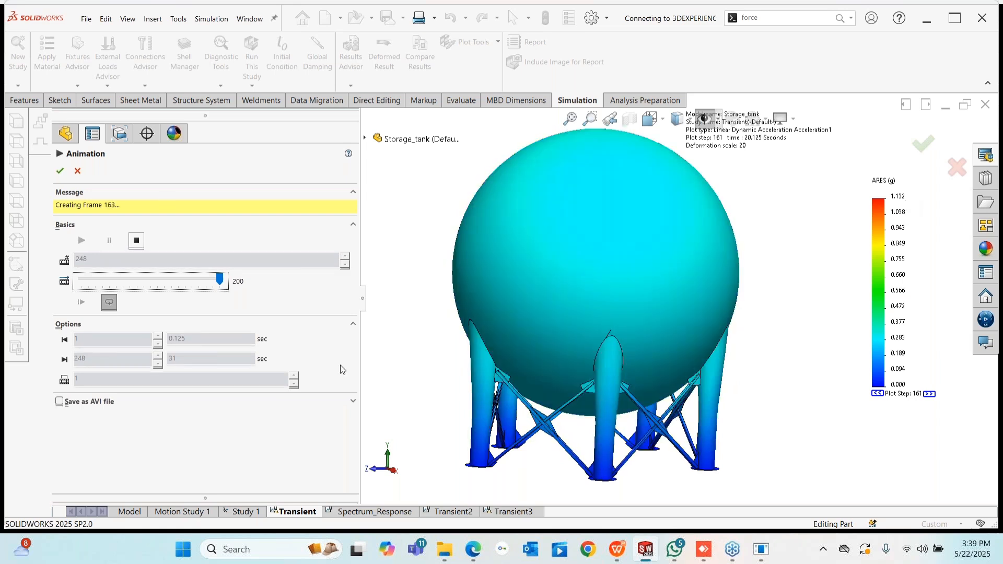
pyautogui.press('Escape')
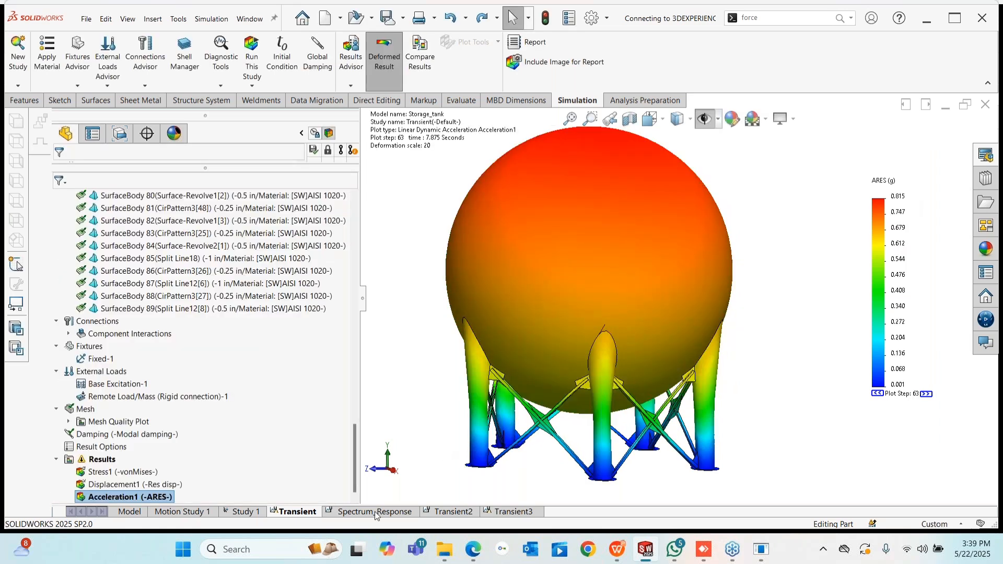
# - In the Spectrum_Response study, show the Acceleration1 and then Acceleration2 plots
pyautogui.click(375, 512)
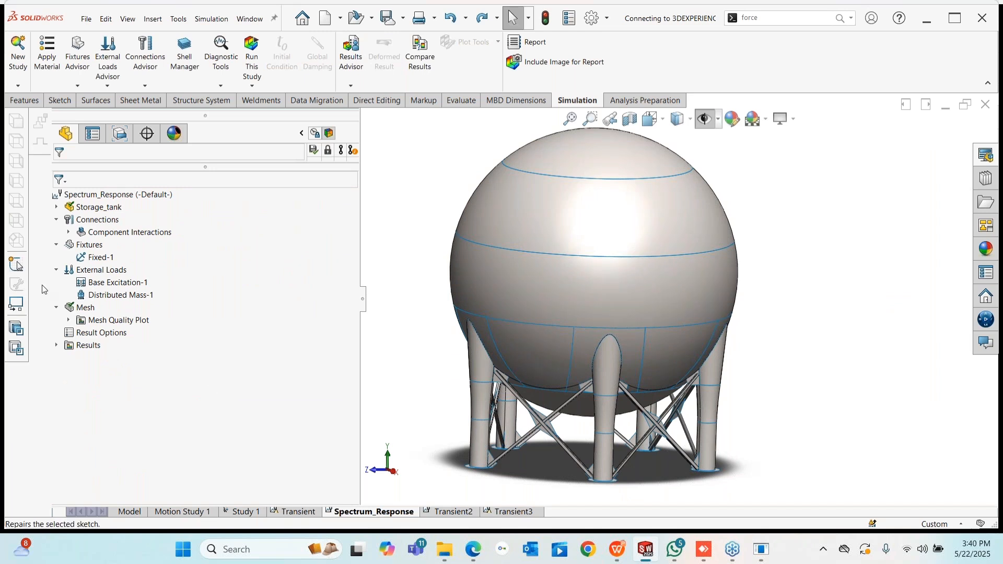
pyautogui.click(56, 346)
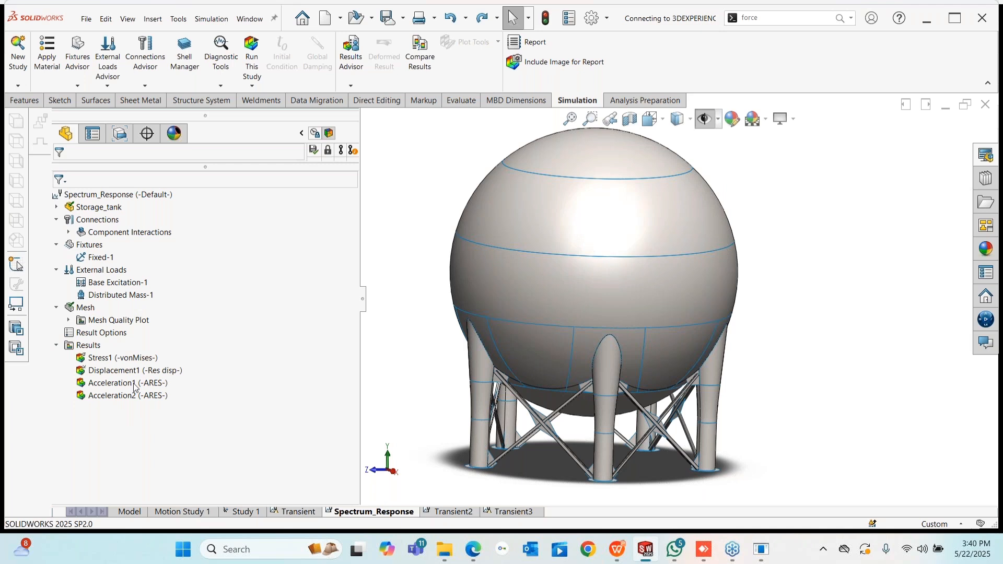
pyautogui.rightClick(134, 384)
pyautogui.click(153, 409)
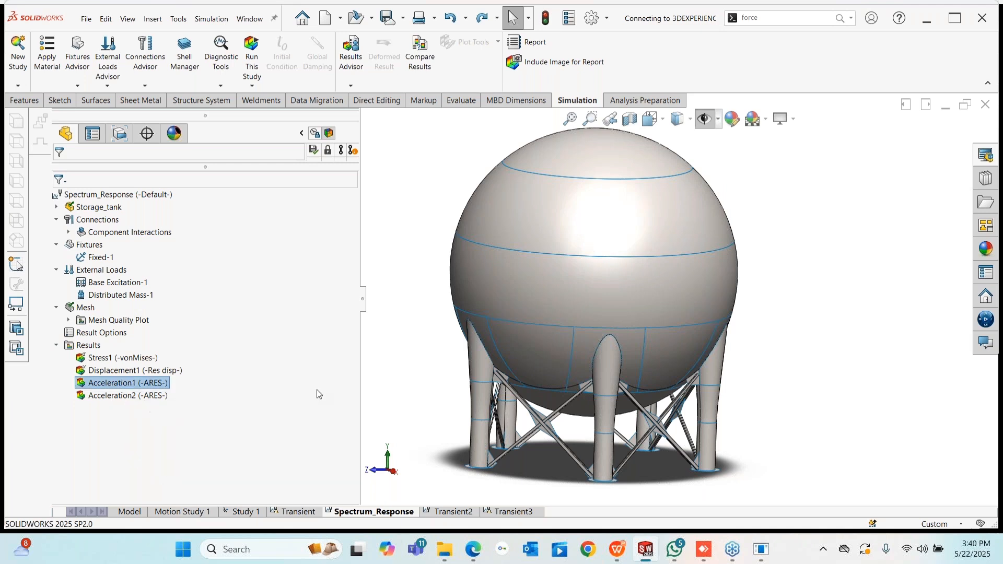
pyautogui.rightClick(121, 395)
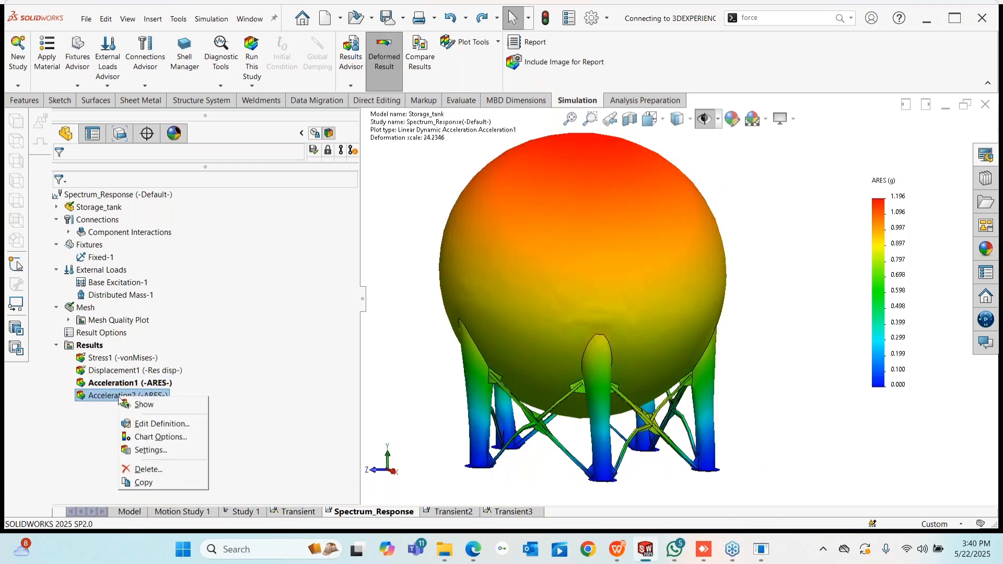
pyautogui.click(162, 408)
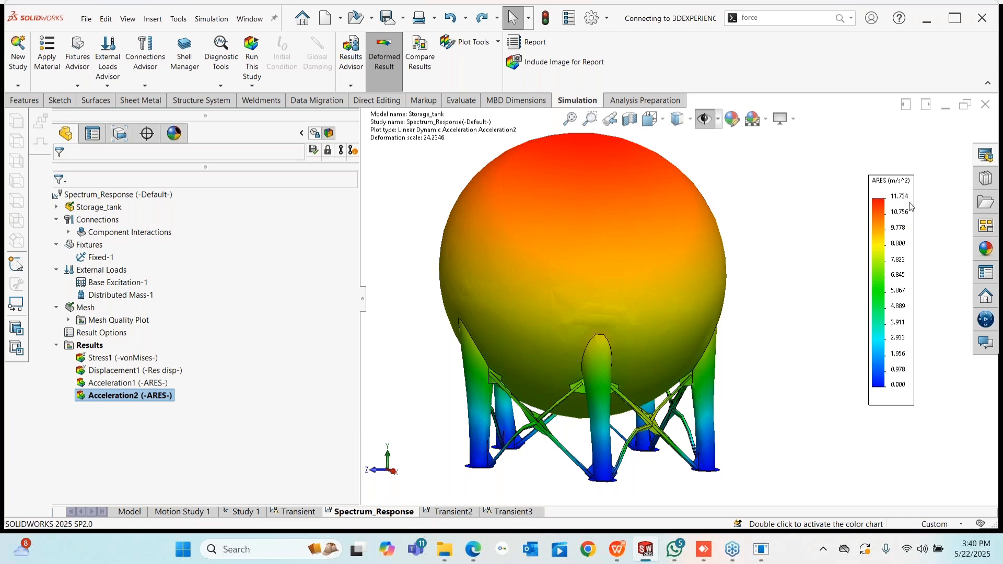
# - Play the Acceleration2 animation, then close it
pyautogui.rightClick(136, 401)
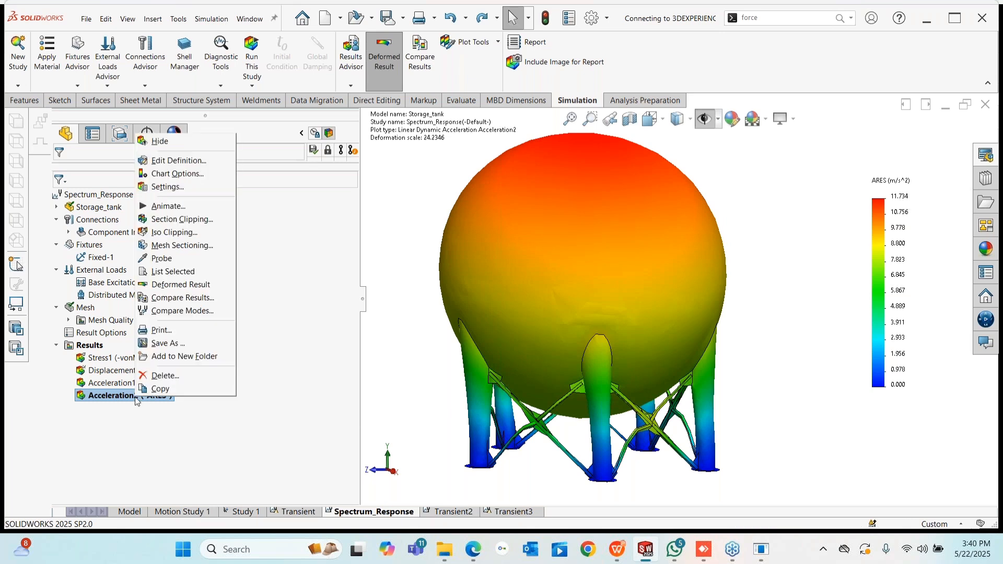
pyautogui.click(166, 208)
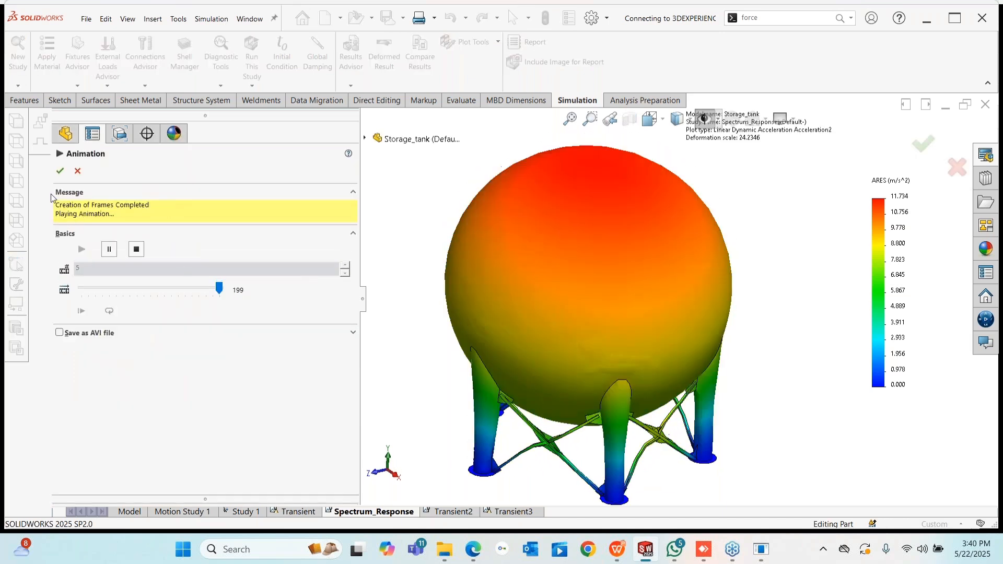
pyautogui.click(77, 170)
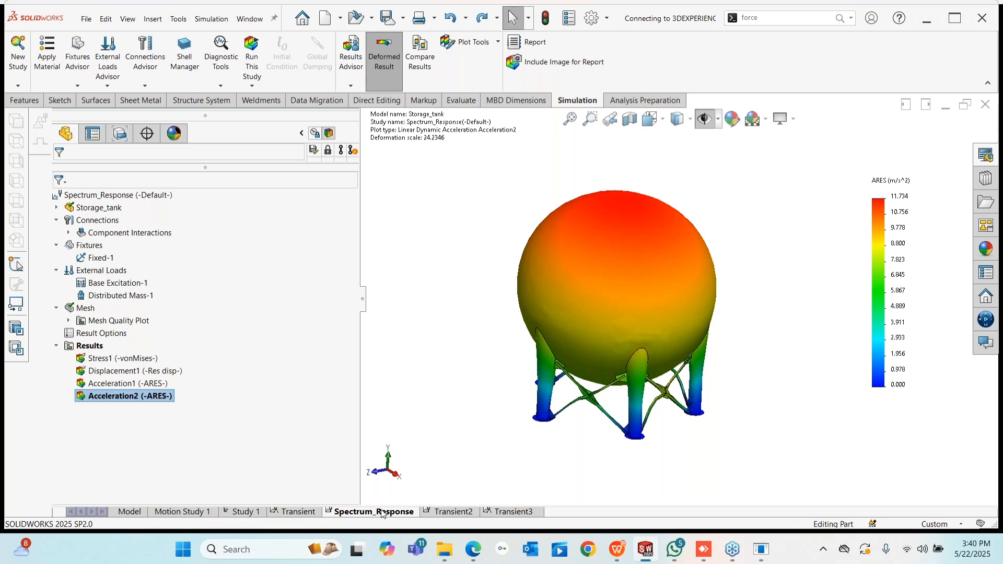
# - Close the storage tank without saving and dismiss the Welcome screen to reveal Jib_Crane
pyautogui.click(987, 105)
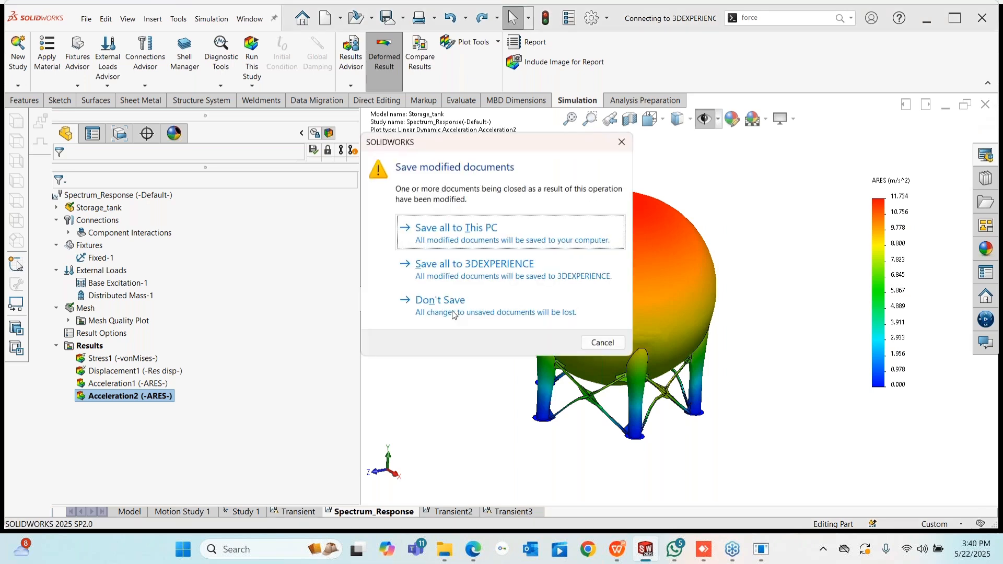
pyautogui.click(452, 314)
pyautogui.click(450, 165)
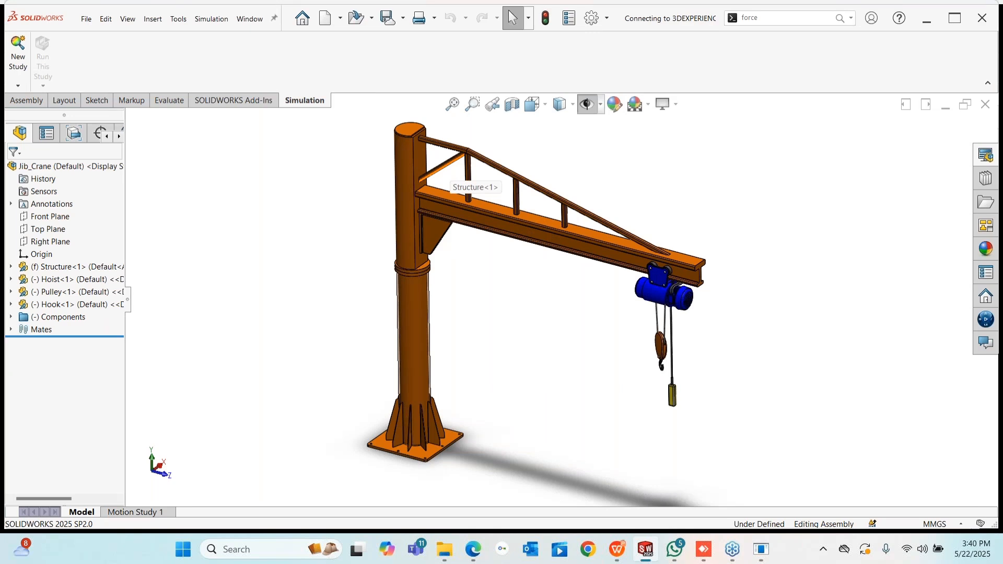
# - Orbit the jib crane and open its column Structure part on its own
pyautogui.scroll(2, 672, 324)
pyautogui.moveTo(673, 319)
pyautogui.mouseDown(button='middle')
pyautogui.moveTo(694, 258)
pyautogui.moveTo(674, 321)
pyautogui.moveTo(655, 318)
pyautogui.mouseUp(button='middle')
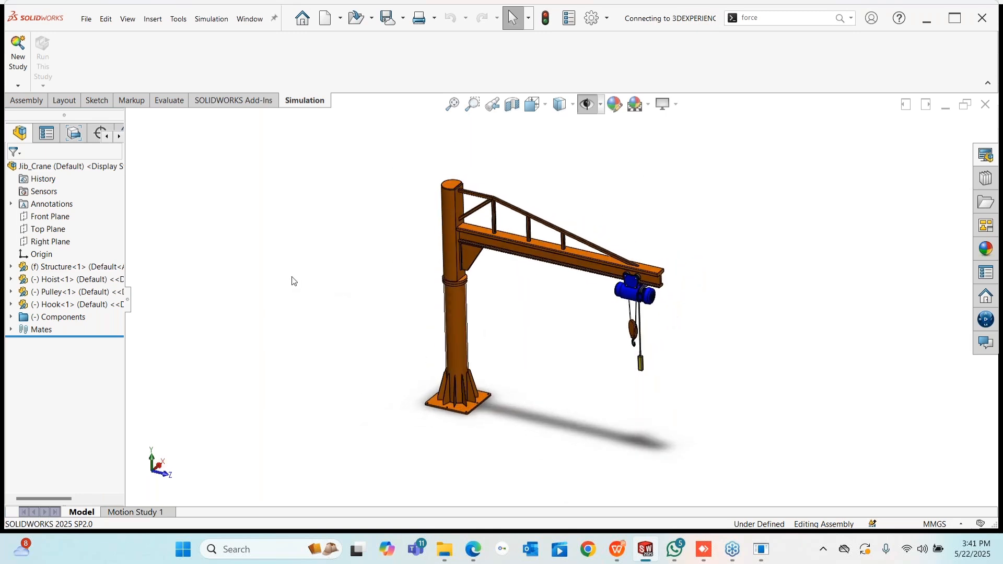
pyautogui.scroll(-10, 488, 223)
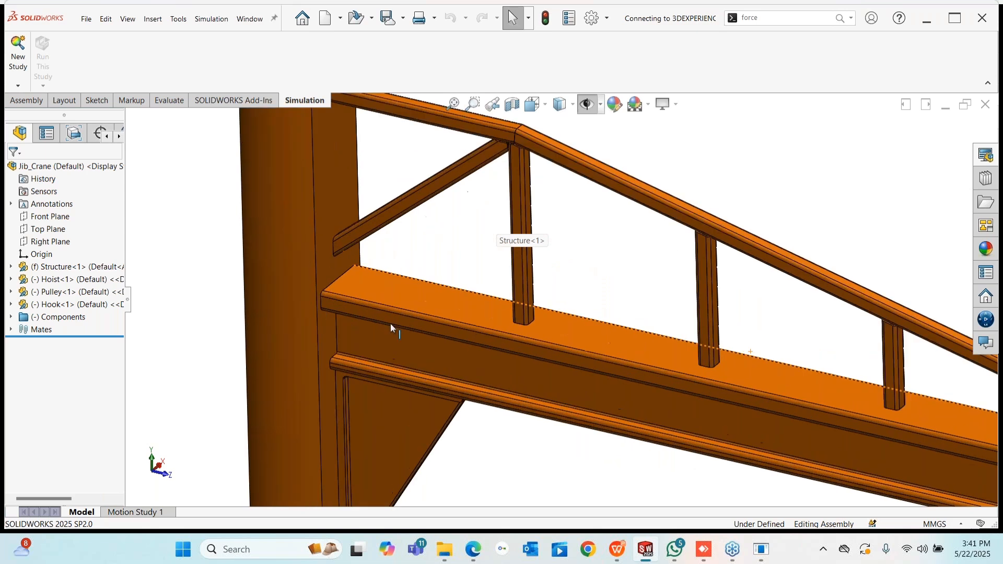
pyautogui.scroll(6, 391, 324)
pyautogui.click(434, 327)
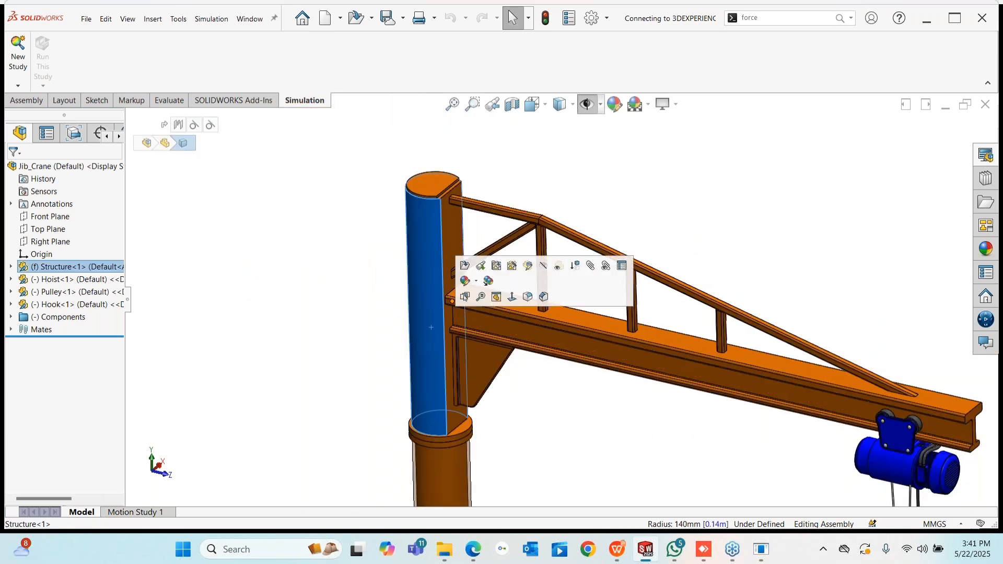
pyautogui.click(464, 266)
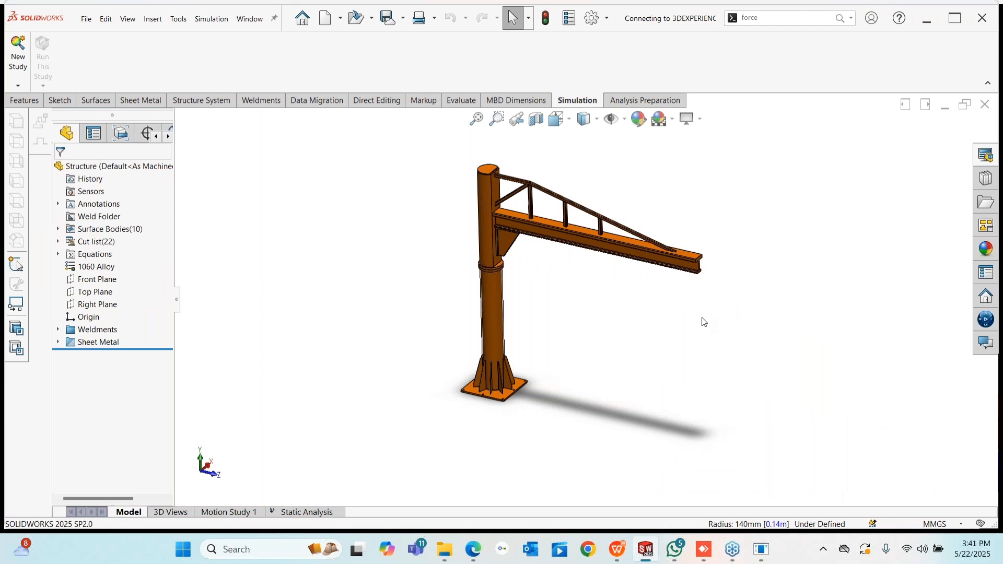
# - Switch to the Structure part's Static Analysis study and browse its tree
pyautogui.click(296, 513)
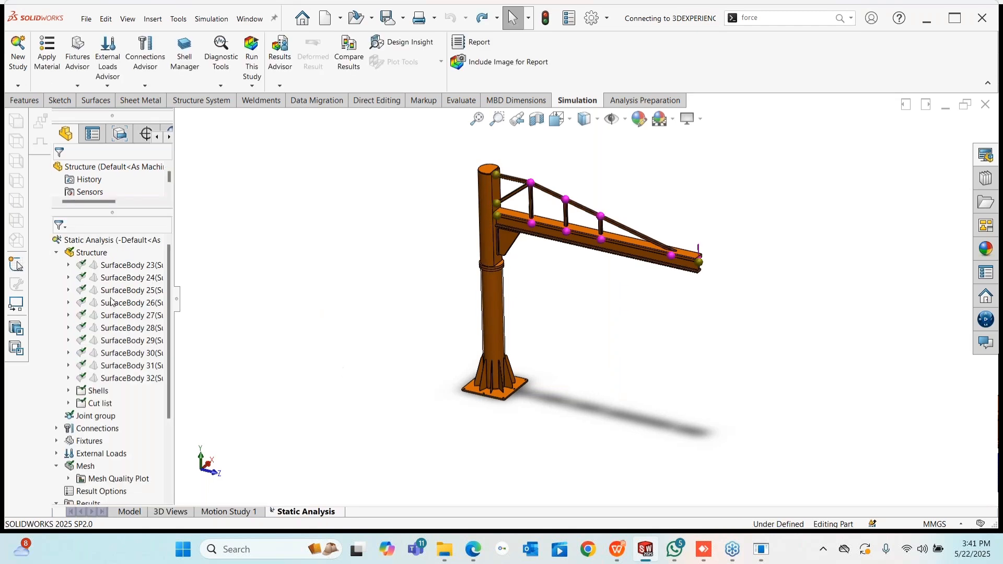
pyautogui.rightClick(93, 241)
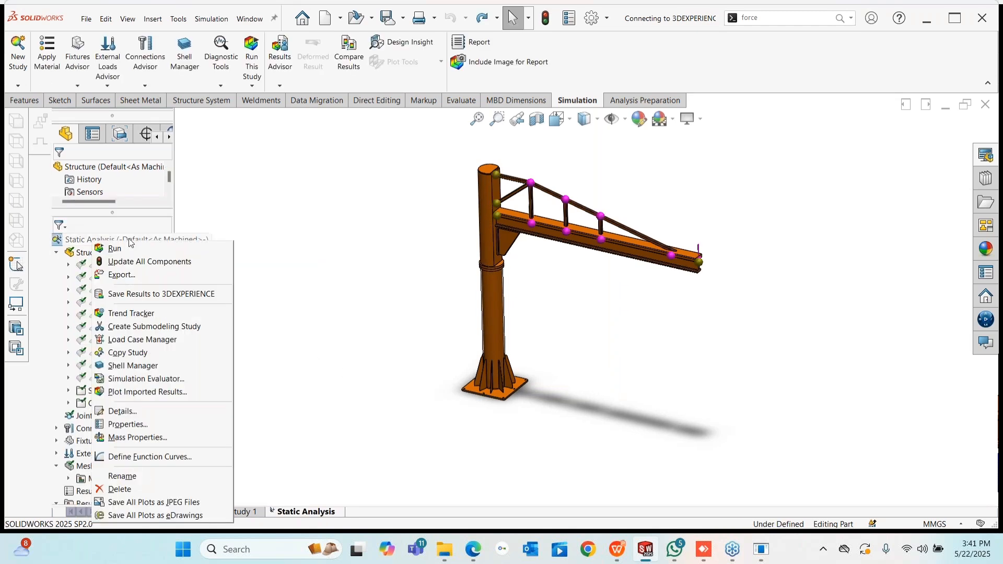
pyautogui.click(289, 281)
pyautogui.scroll(-3, 117, 387)
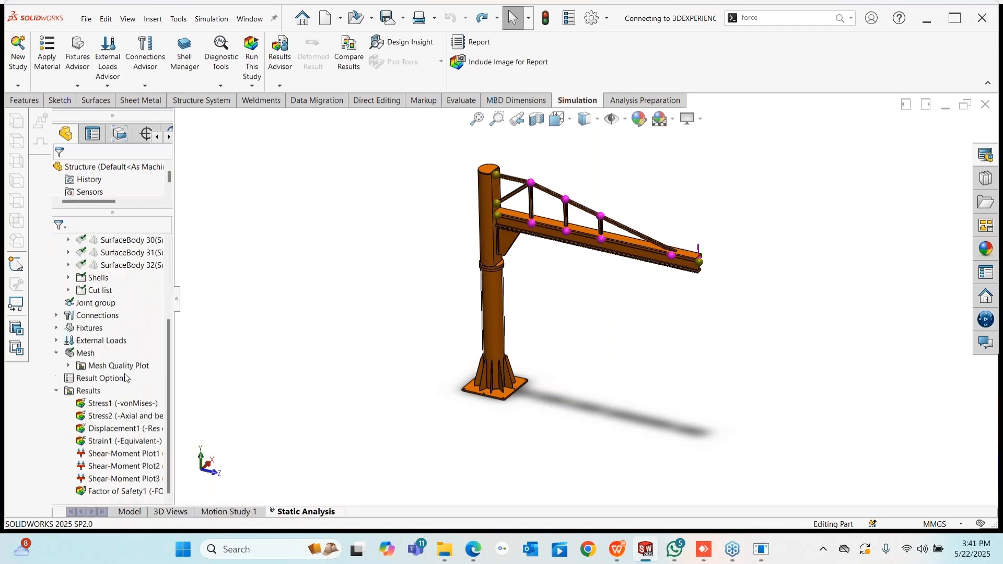
pyautogui.scroll(3, 107, 325)
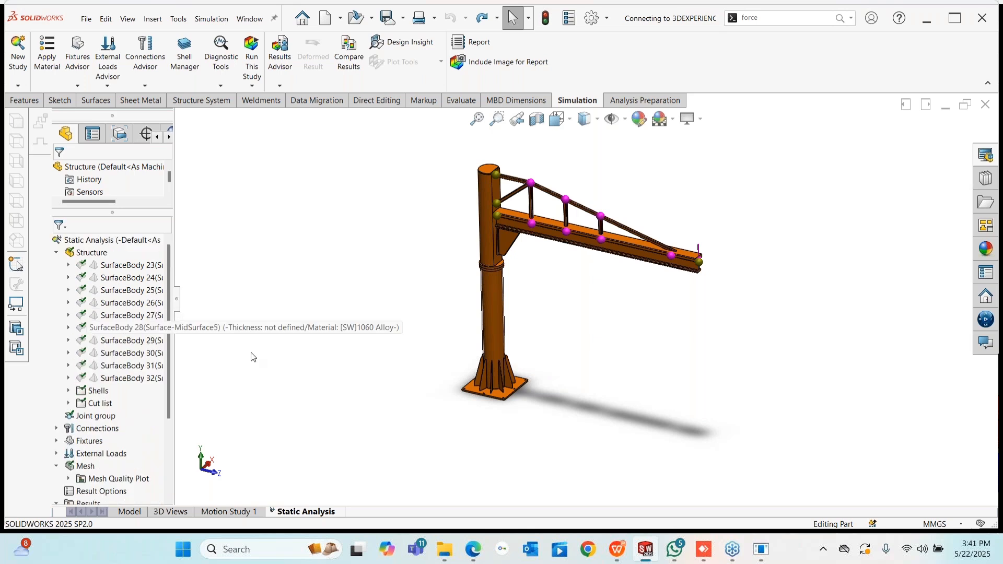
pyautogui.scroll(-4, 572, 218)
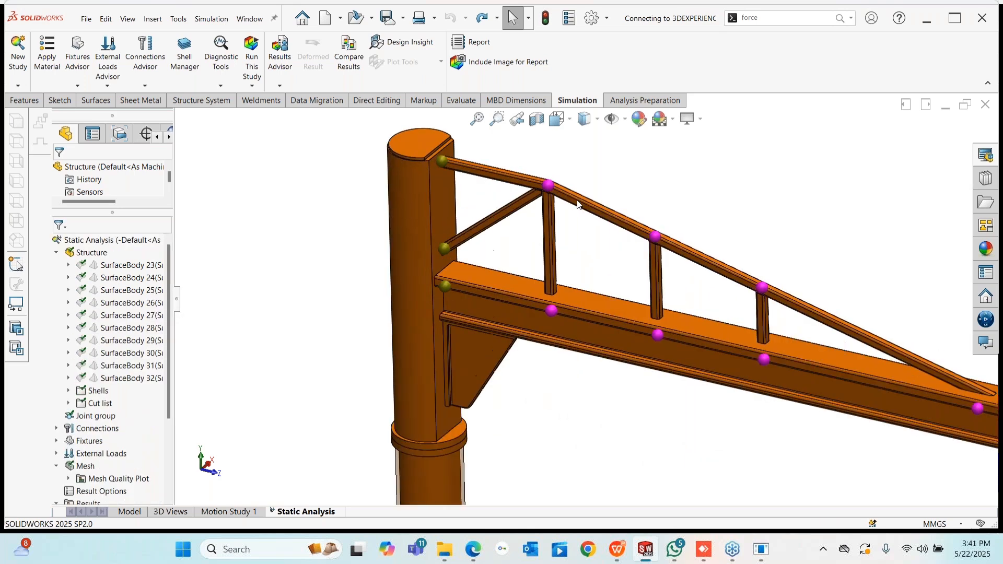
pyautogui.scroll(5, 775, 299)
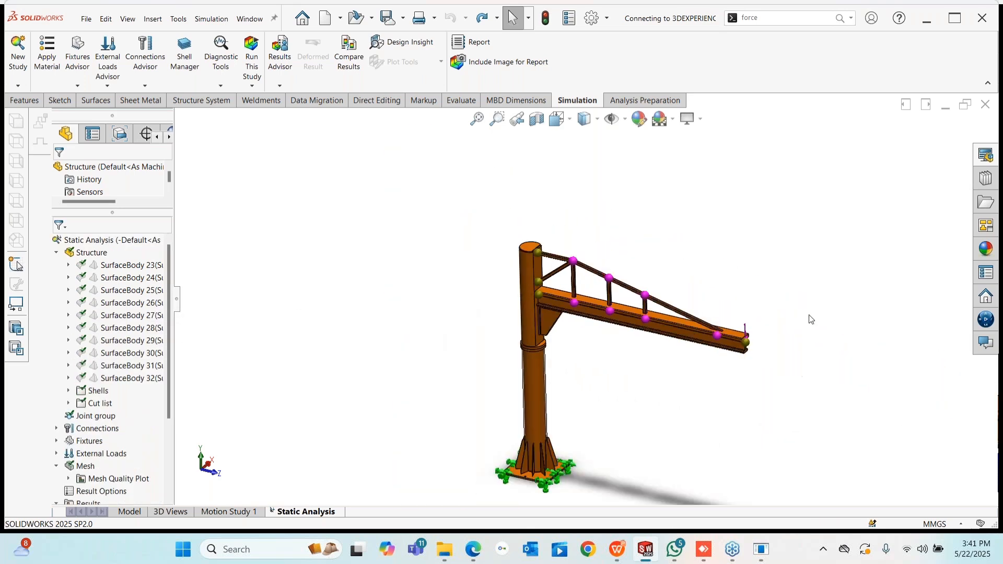
pyautogui.scroll(-3, 752, 366)
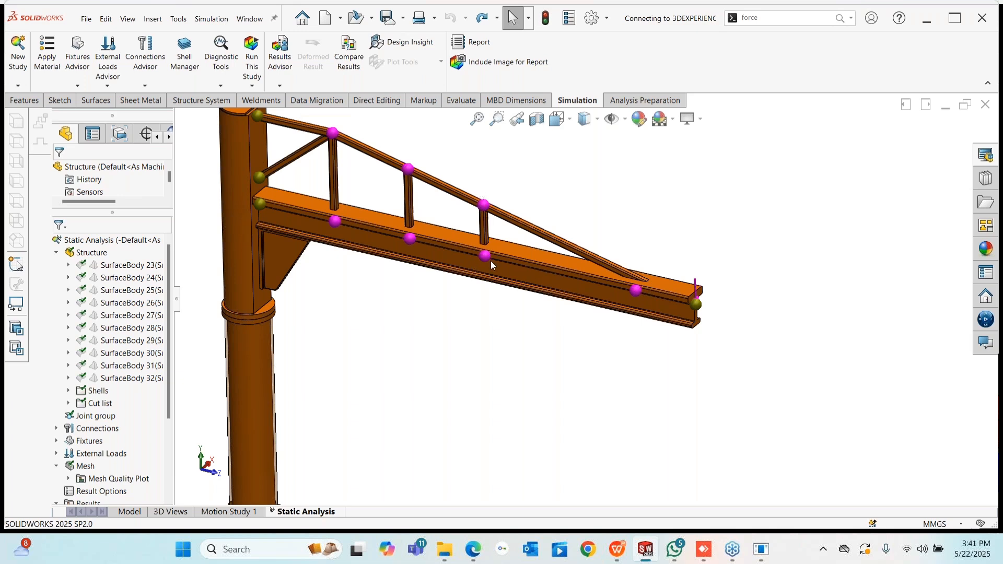
# - Zoom to fit, then expand Connections to reveal the bonded Global Contact
pyautogui.press('f')
pyautogui.scroll(-2, 94, 449)
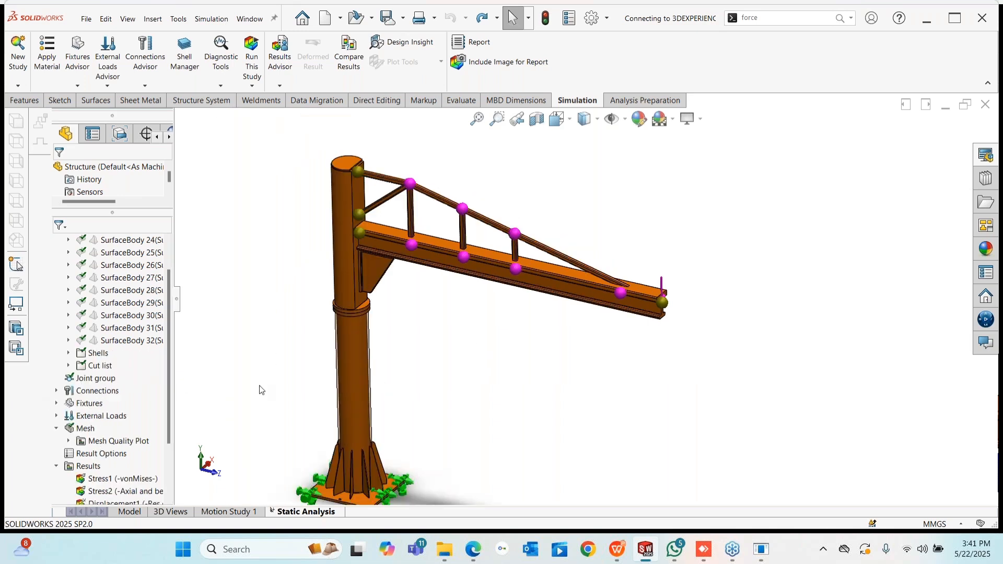
pyautogui.click(56, 390)
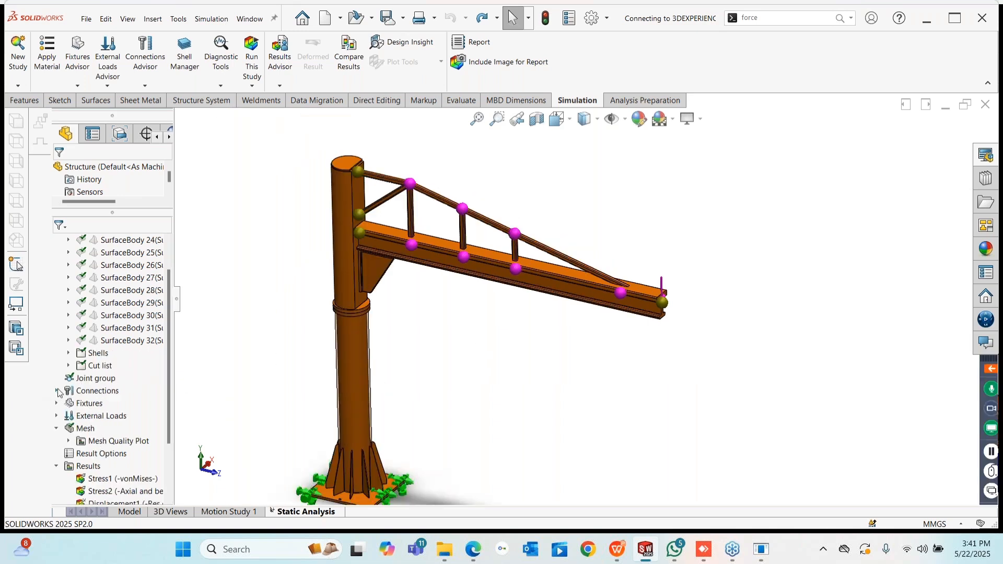
pyautogui.click(68, 403)
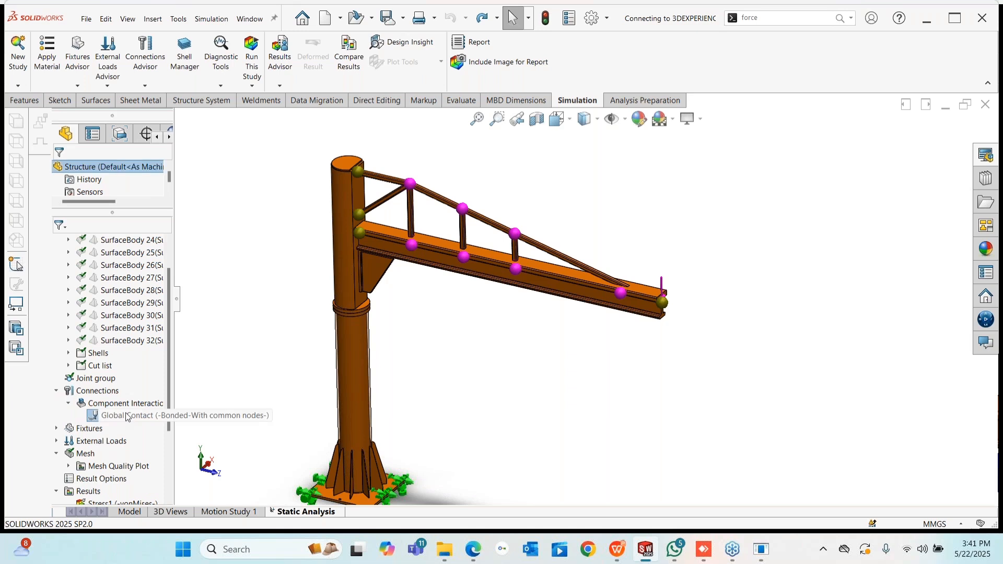
# - Review the Global Contact definition and close it without changes
pyautogui.rightClick(127, 415)
pyautogui.click(169, 420)
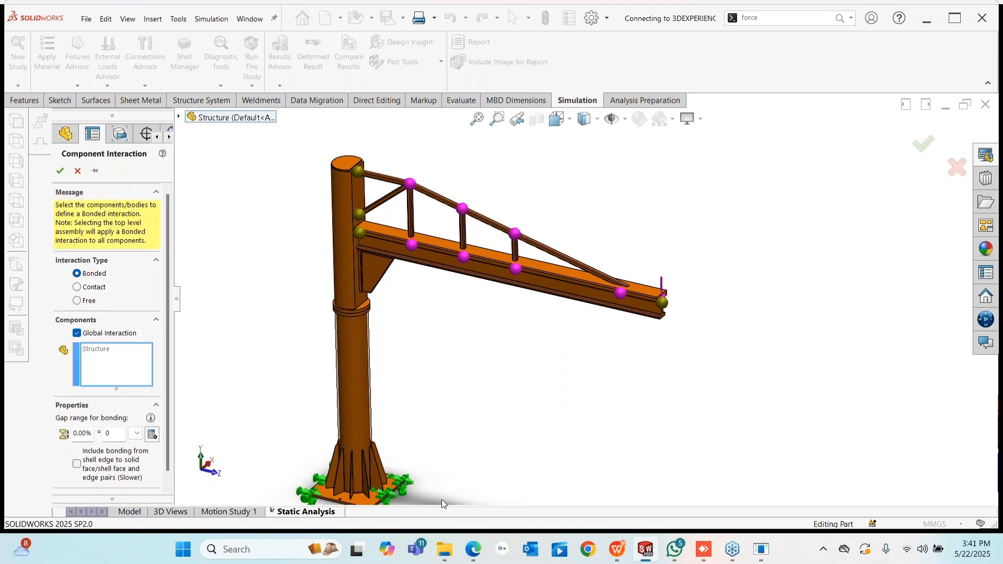
pyautogui.click(76, 171)
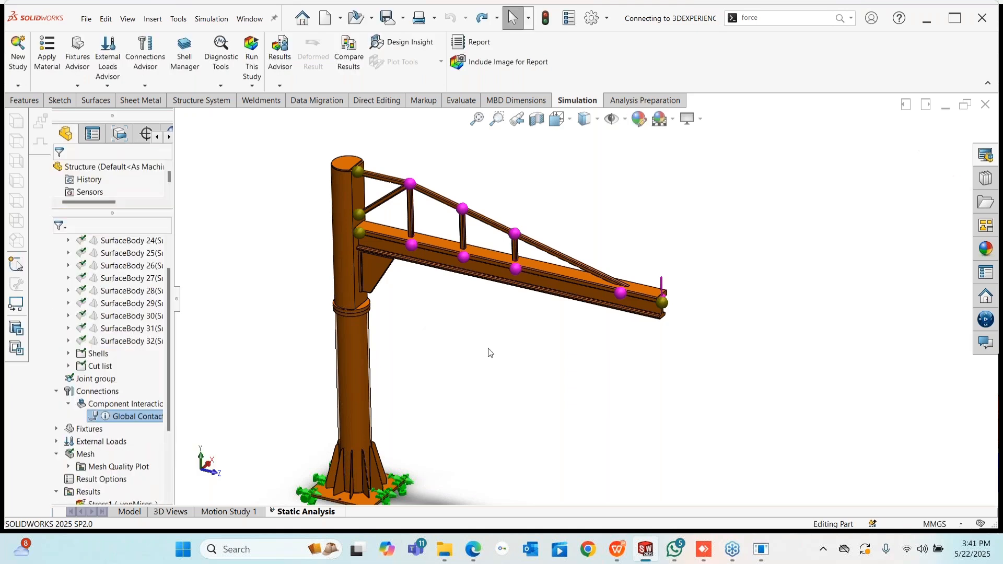
pyautogui.scroll(-2, 165, 388)
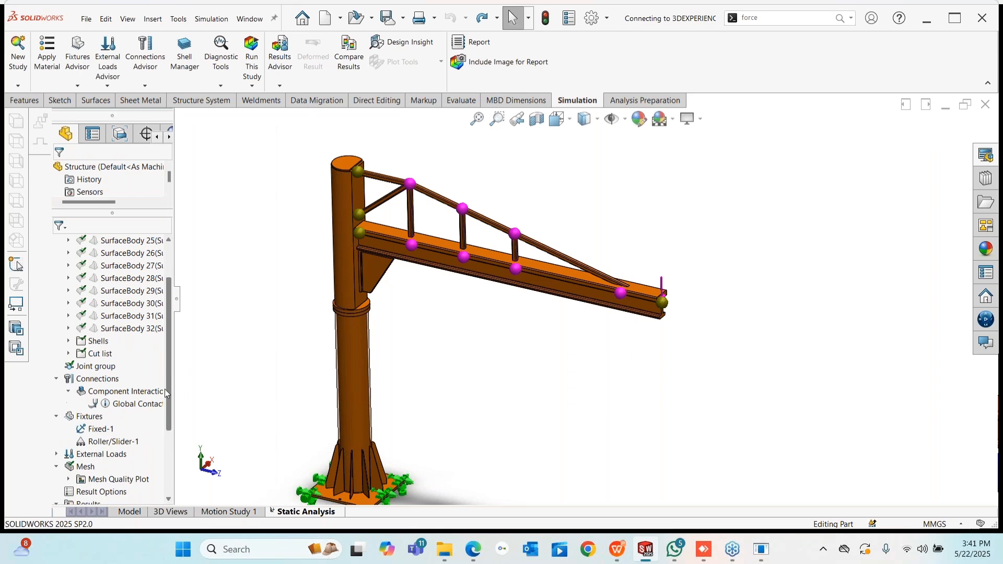
pyautogui.scroll(2, 480, 414)
pyautogui.moveTo(480, 413); pyautogui.dragTo(501, 406, button='middle')
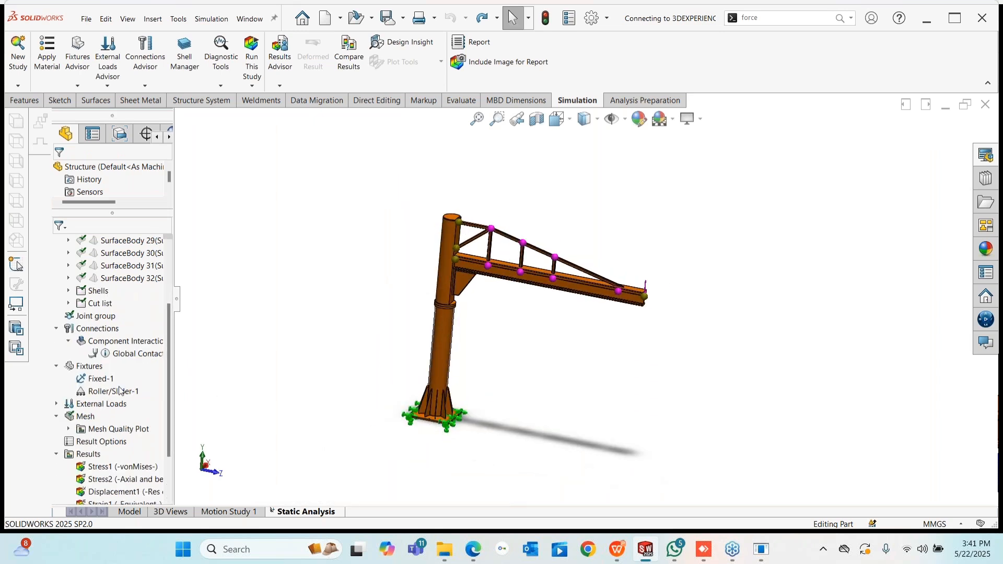
# - Inspect the Fixed-1 fixture on the base plate underside, then cancel its definition unchanged
pyautogui.rightClick(108, 393)
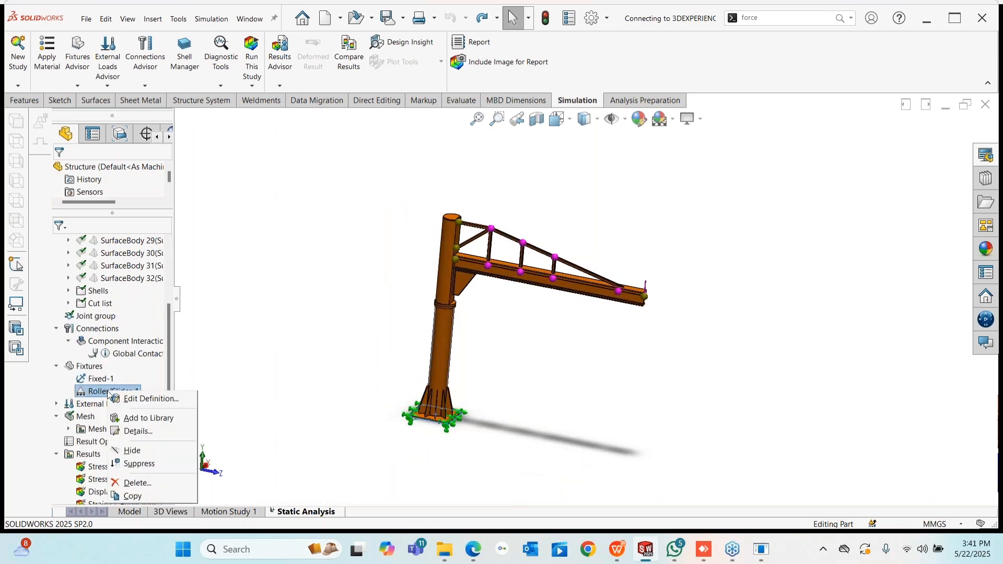
pyautogui.click(149, 399)
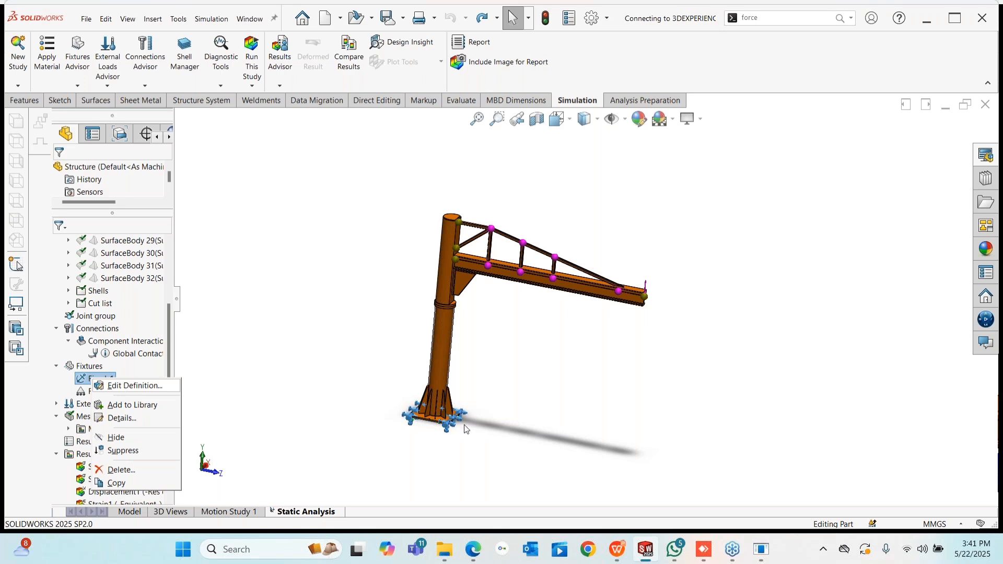
pyautogui.scroll(-4, 425, 436)
pyautogui.moveTo(468, 400); pyautogui.dragTo(483, 321, button='middle')
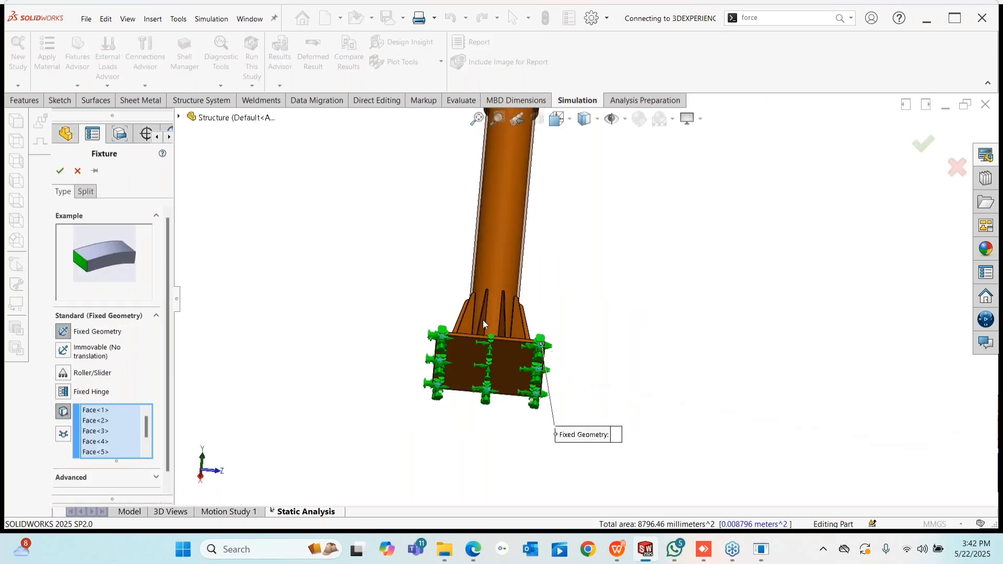
pyautogui.scroll(-7, 483, 329)
pyautogui.moveTo(419, 329); pyautogui.dragTo(448, 378, button='middle')
pyautogui.scroll(-5, 352, 293)
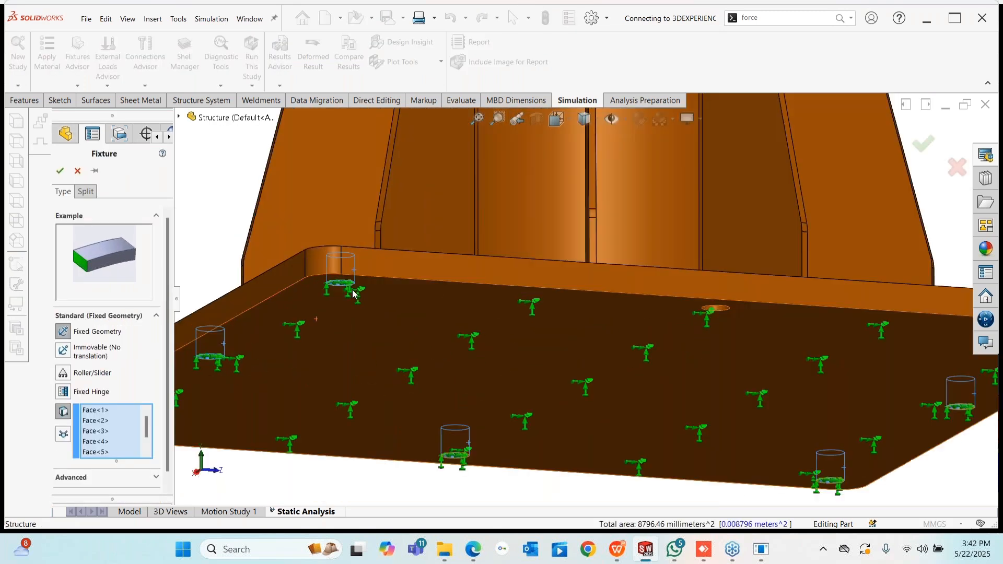
pyautogui.scroll(7, 465, 324)
pyautogui.click(77, 171)
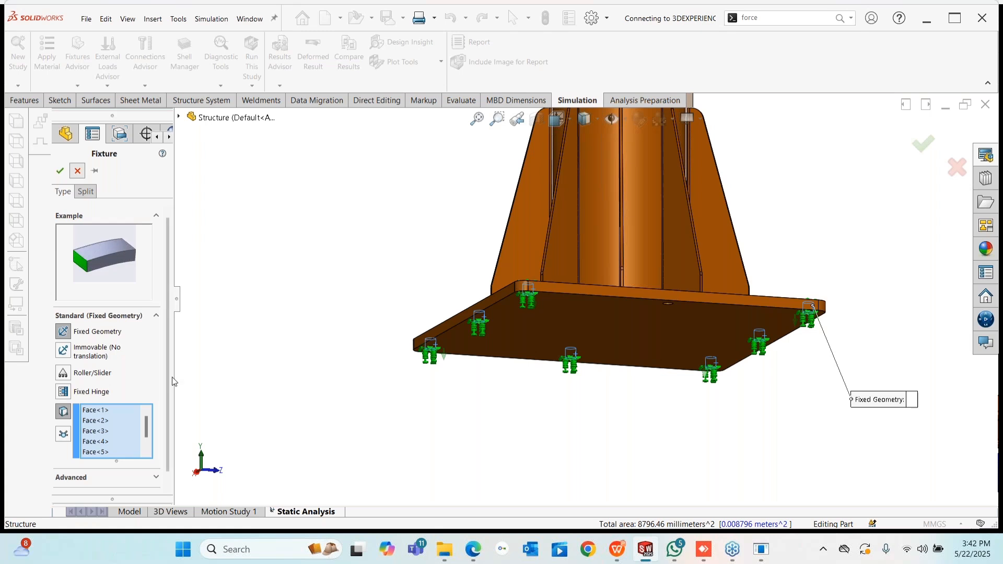
# - Inspect the Roller/Slider-1 fixture from the plate's top, then cancel its definition unchanged
pyautogui.rightClick(107, 392)
pyautogui.click(143, 401)
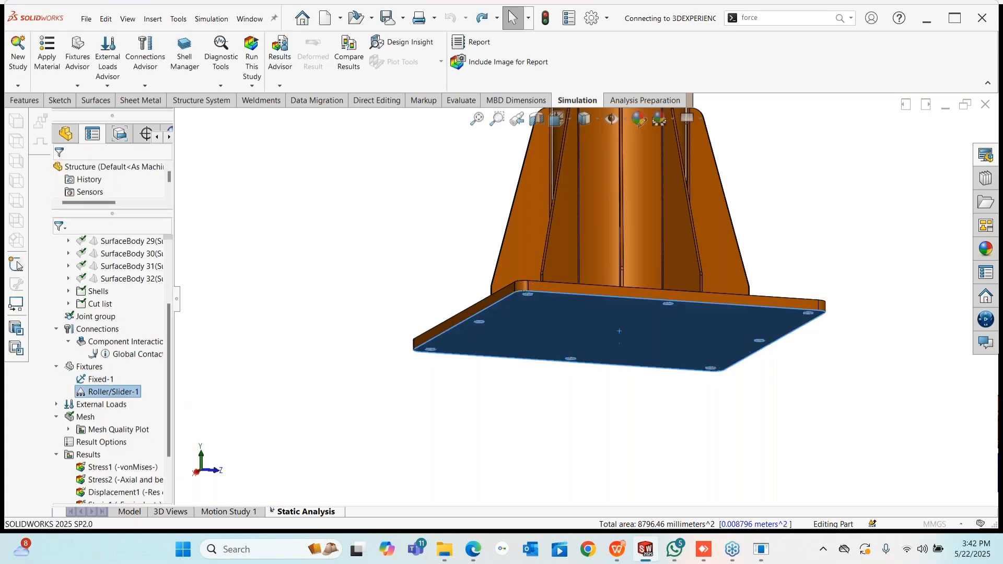
pyautogui.moveTo(550, 294)
pyautogui.mouseDown(button='middle')
pyautogui.moveTo(559, 334)
pyautogui.moveTo(551, 293)
pyautogui.mouseUp(button='middle')
pyautogui.scroll(-3, 545, 340)
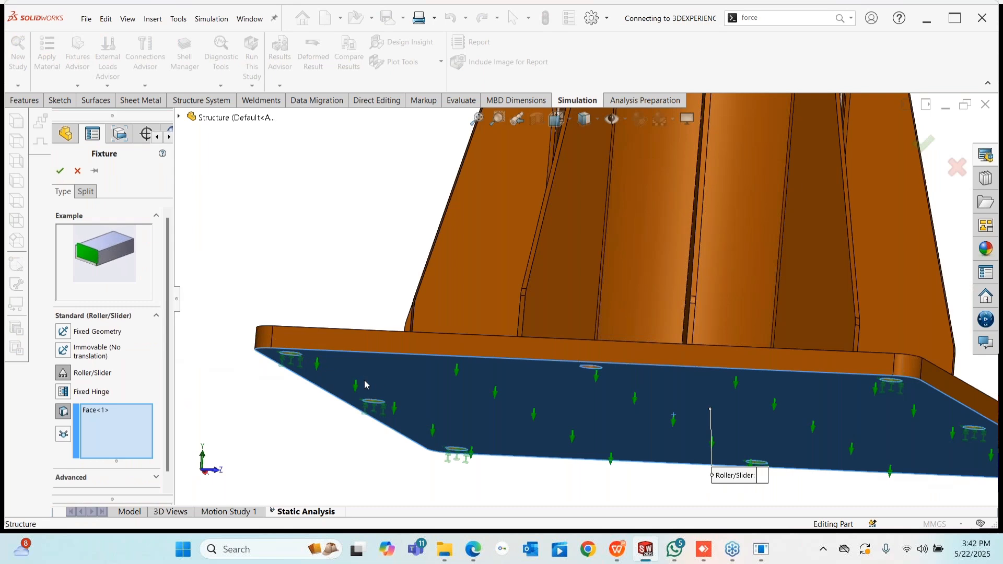
pyautogui.moveTo(374, 370); pyautogui.dragTo(356, 499, button='middle')
pyautogui.click(79, 172)
# - Examine a base-plate bolt hole face edge-on, then clear it and view the whole crane
pyautogui.scroll(-5, 336, 393)
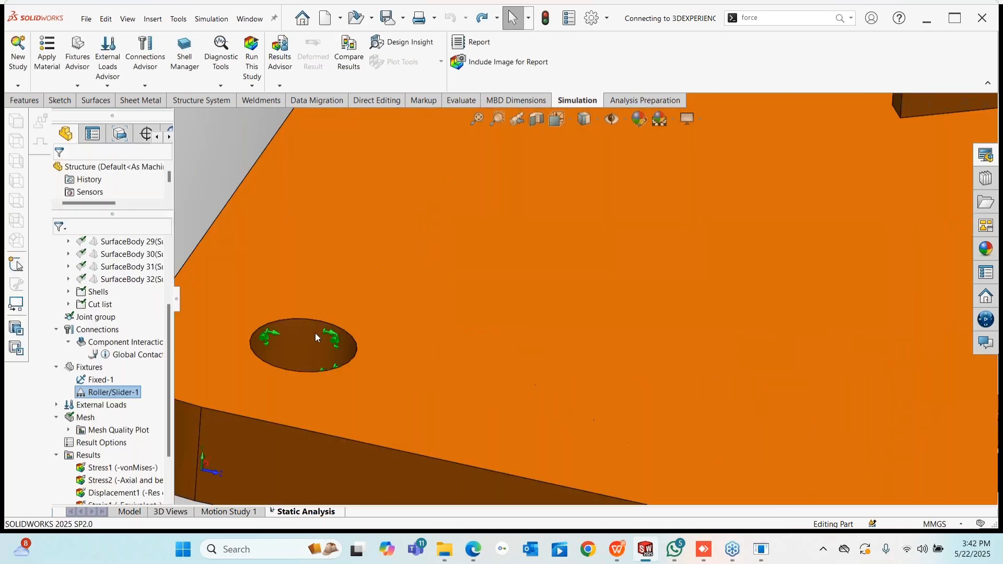
pyautogui.click(299, 334)
pyautogui.scroll(6, 616, 343)
pyautogui.moveTo(616, 343); pyautogui.dragTo(242, 405, button='middle')
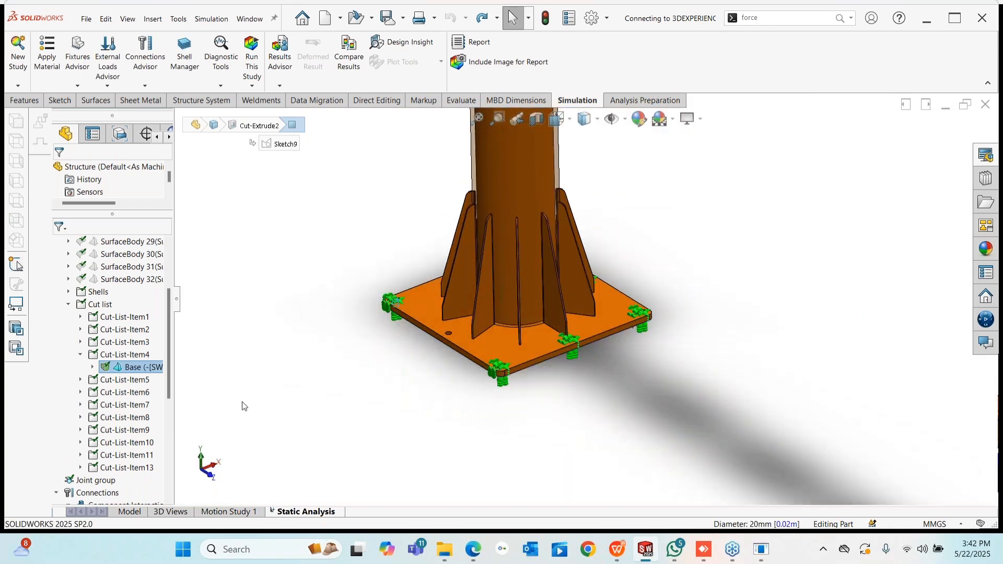
pyautogui.click(282, 444)
pyautogui.scroll(8, 504, 444)
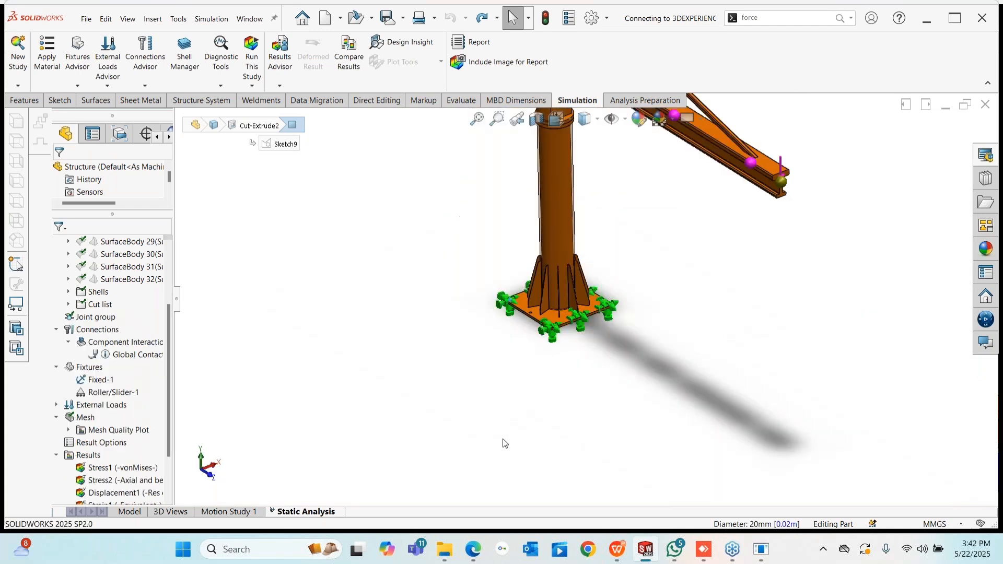
pyautogui.scroll(-2, 691, 172)
pyautogui.moveTo(494, 422); pyautogui.dragTo(465, 402, button='middle')
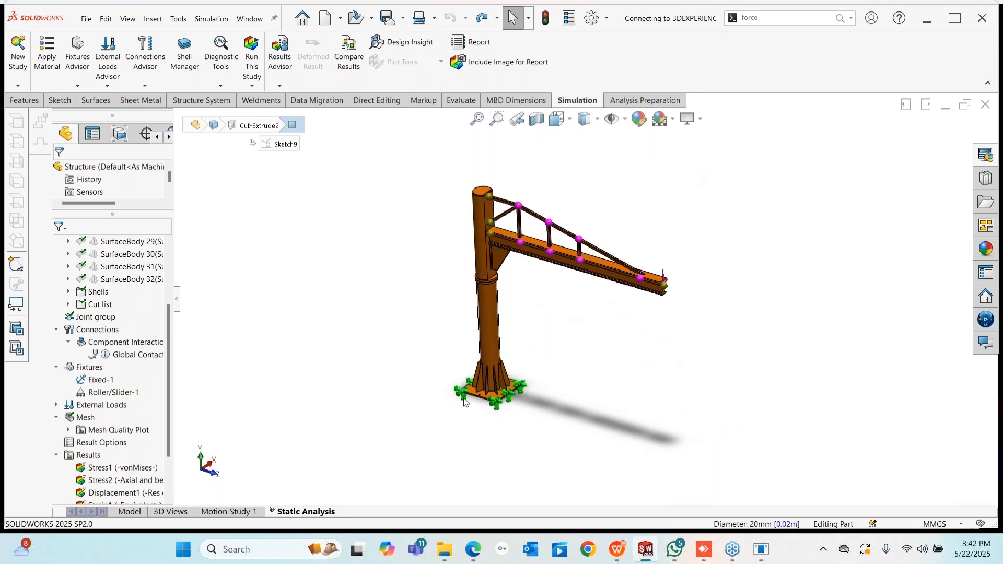
pyautogui.scroll(-2, 596, 290)
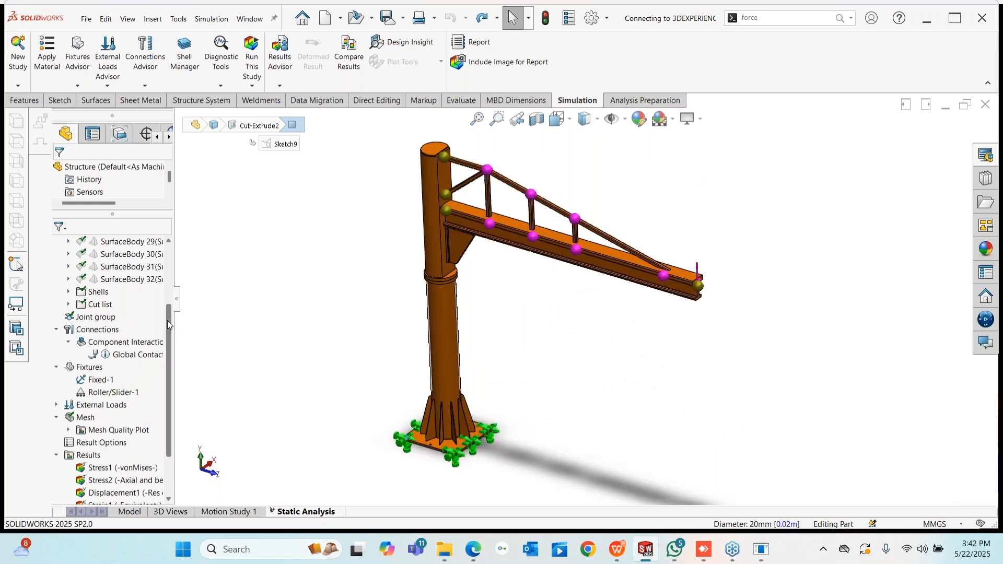
pyautogui.moveTo(167, 320); pyautogui.dragTo(171, 365)
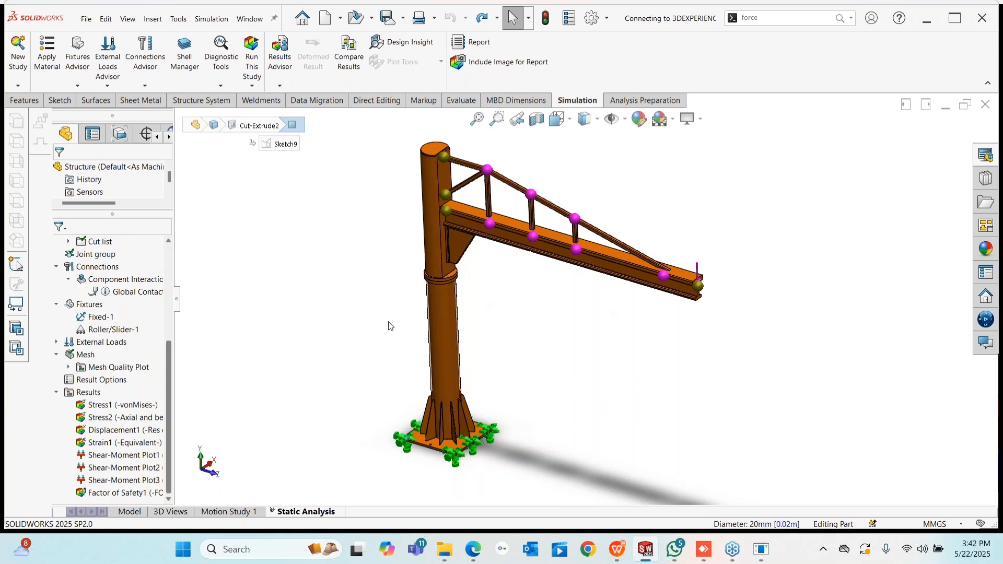
# - Check the Force-1 load definition, confirm it, and run the static study
pyautogui.click(90, 331)
pyautogui.click(56, 341)
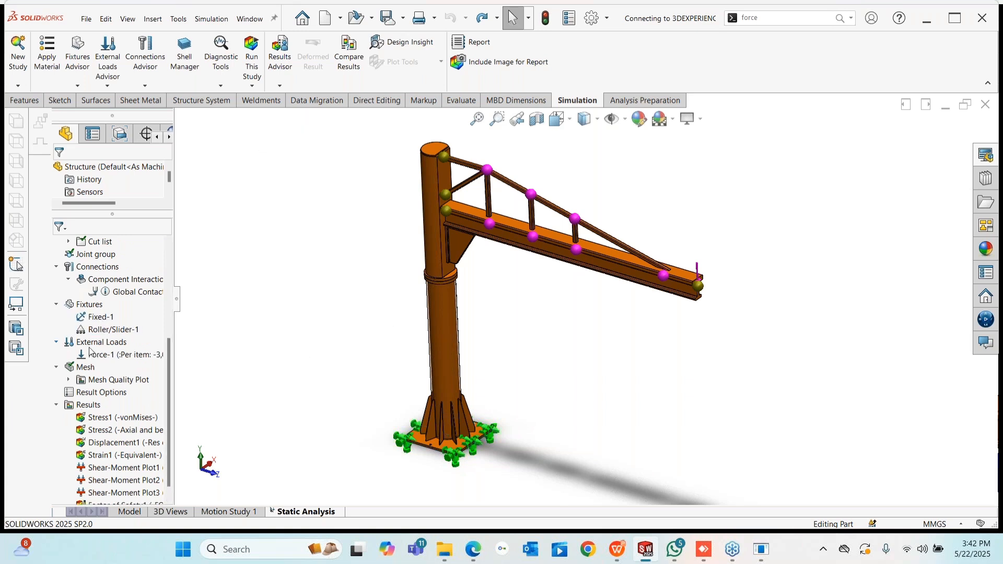
pyautogui.rightClick(110, 354)
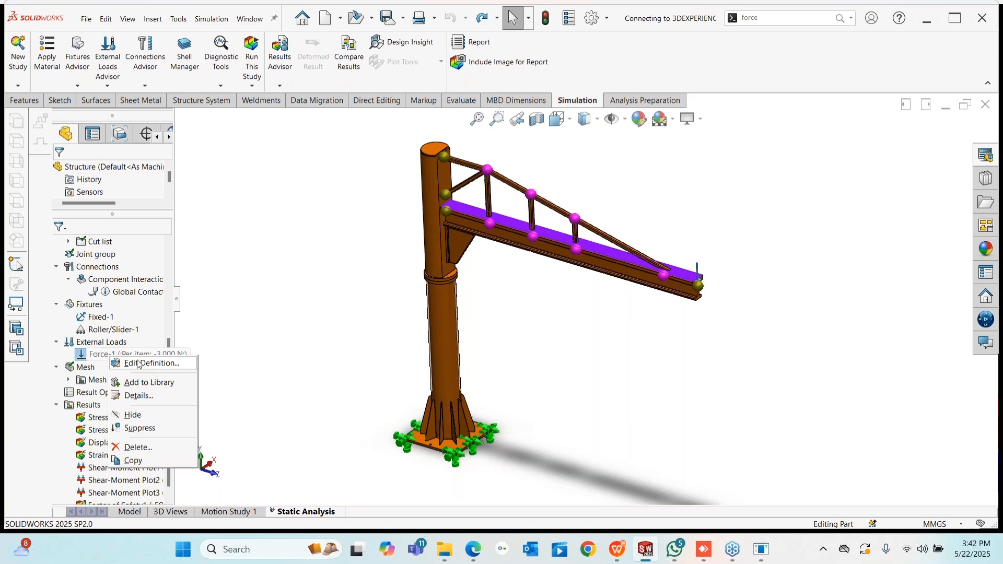
pyautogui.click(138, 363)
pyautogui.scroll(-5, 654, 273)
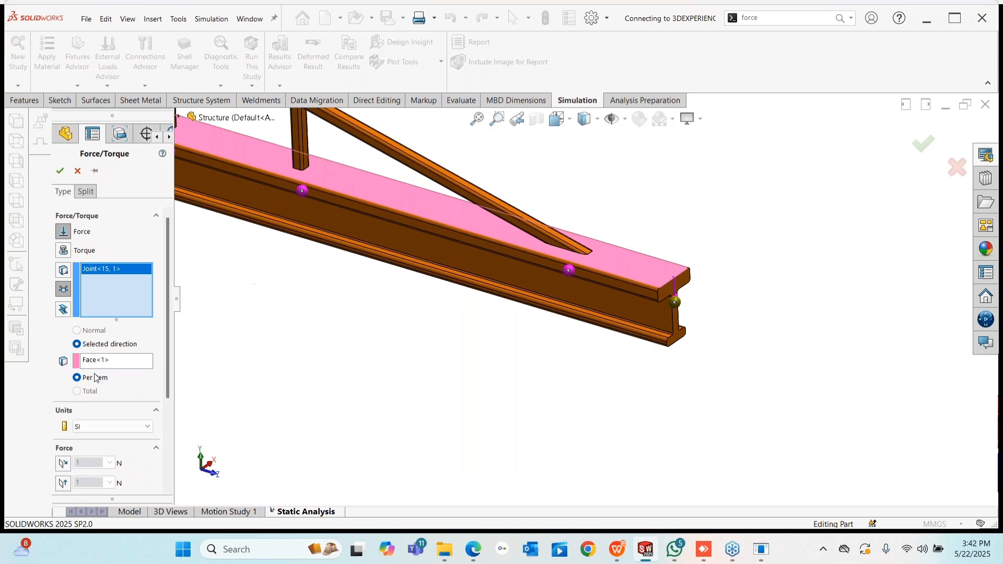
pyautogui.scroll(-3, 166, 418)
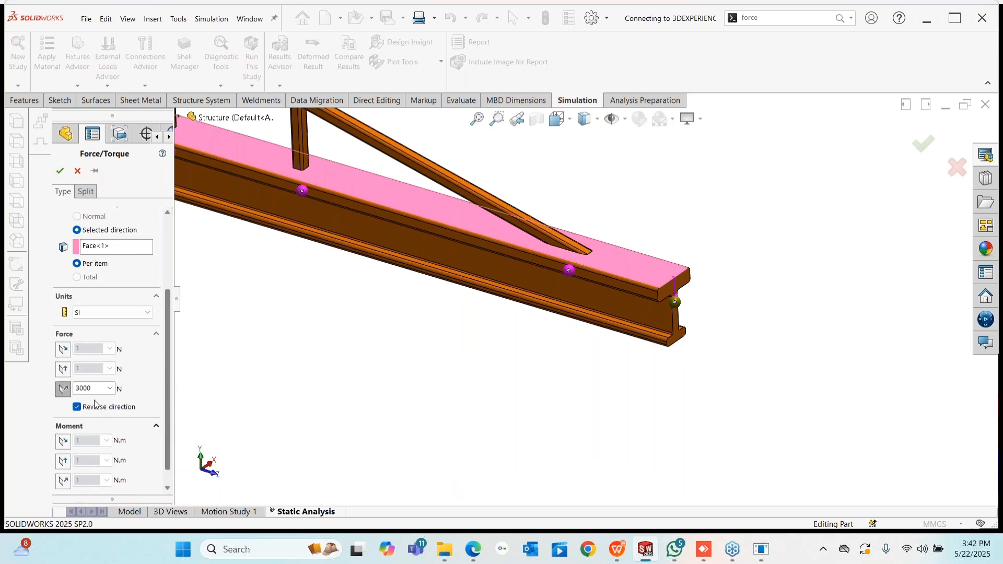
pyautogui.click(60, 171)
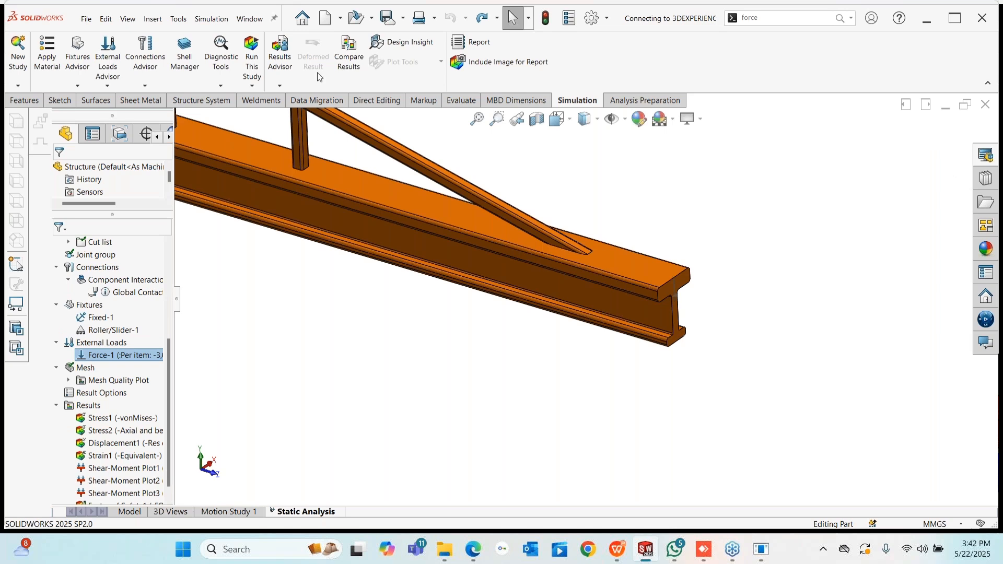
pyautogui.click(250, 52)
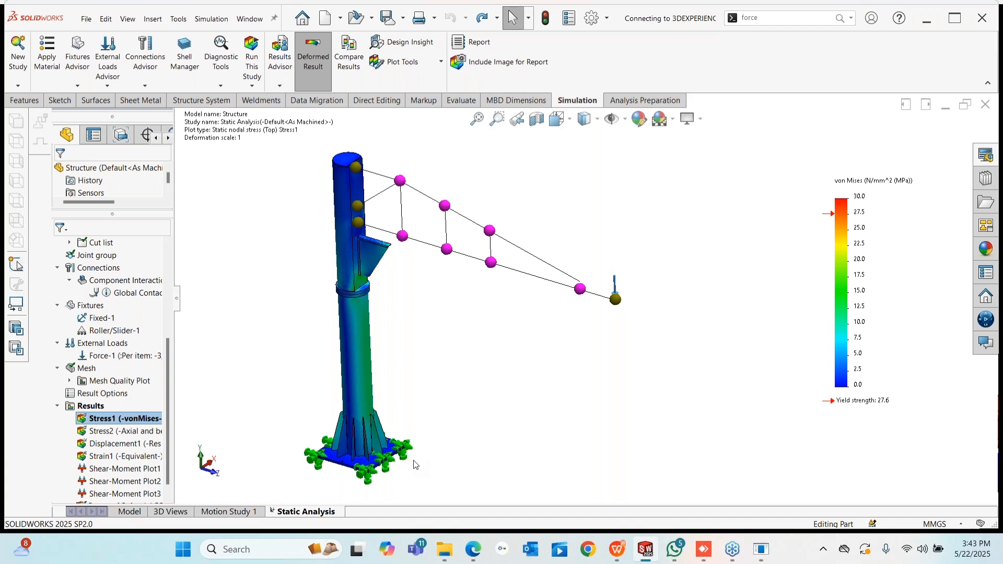
# - Show the Stress2 axial and bending plot (-7.2 to 14.2 MPa) and orbit toward the beam's side
pyautogui.click(132, 420)
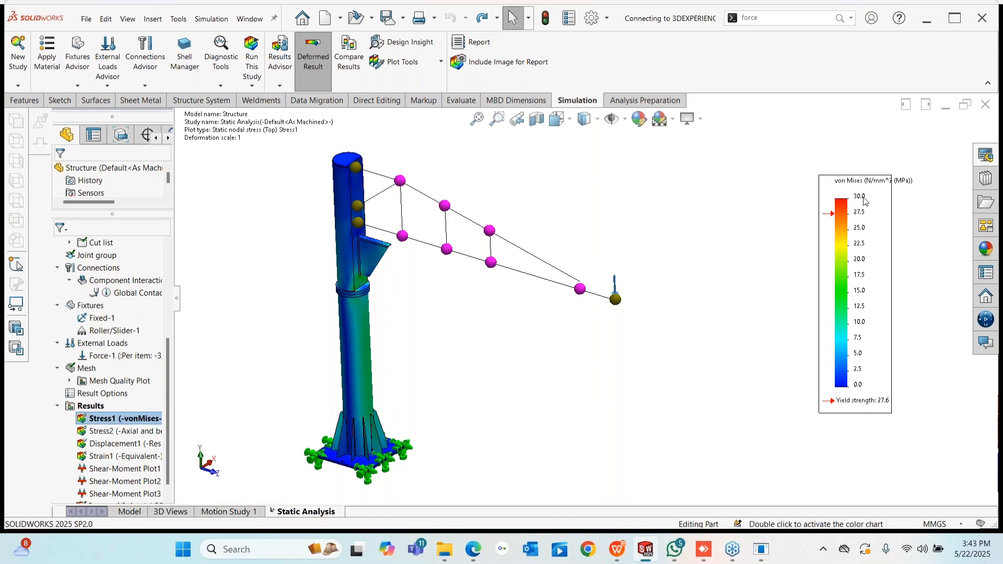
pyautogui.rightClick(118, 435)
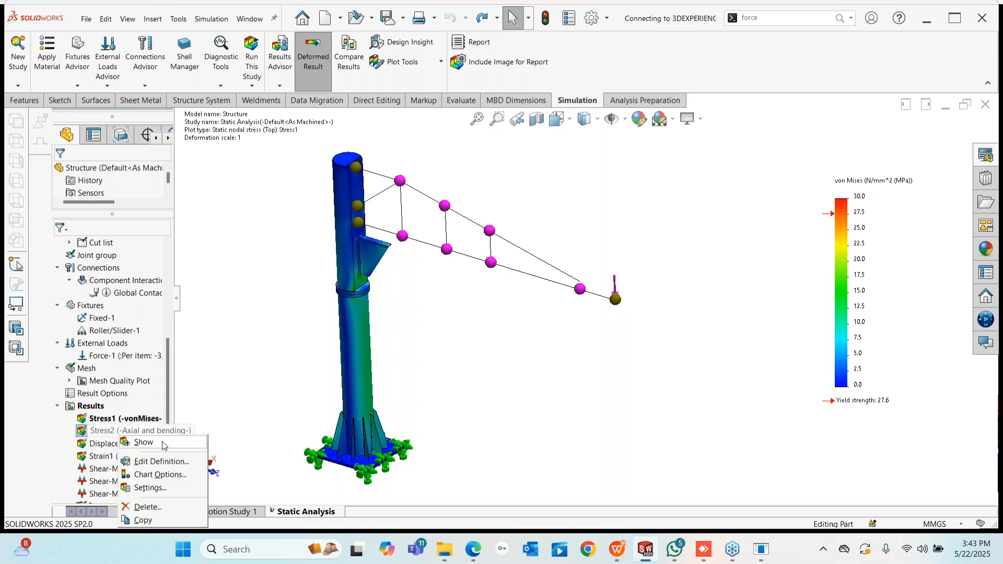
pyautogui.click(164, 445)
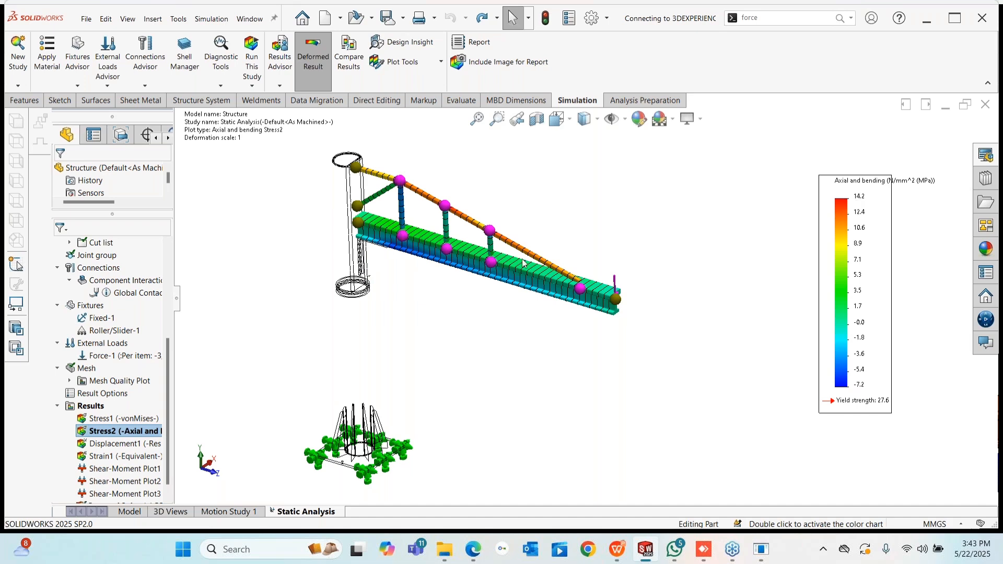
pyautogui.moveTo(459, 299); pyautogui.dragTo(271, 213, button='middle')
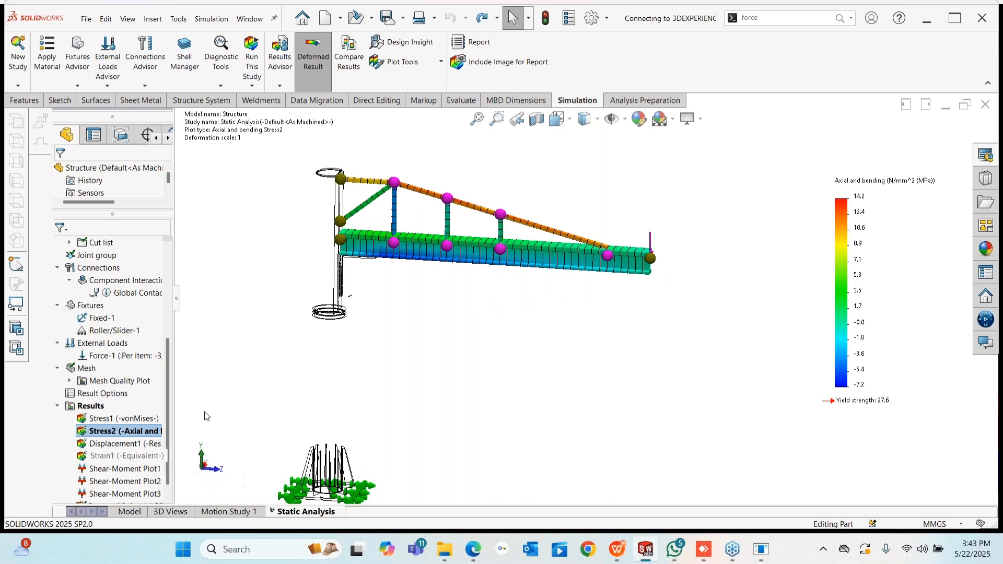
# - Show and animate the Displacement1 resultant displacement plot, then close the animation
pyautogui.rightClick(115, 444)
pyautogui.click(147, 360)
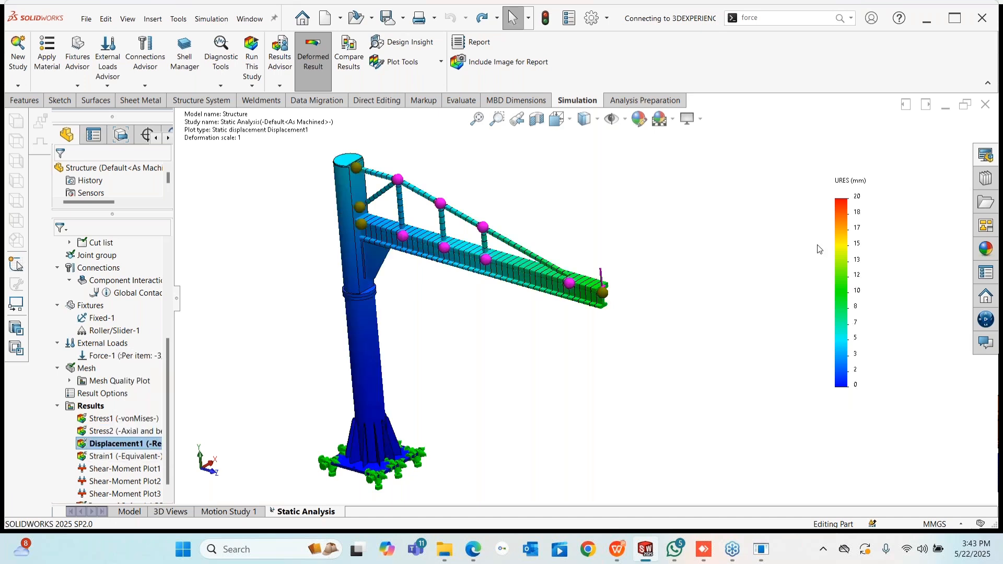
pyautogui.rightClick(117, 444)
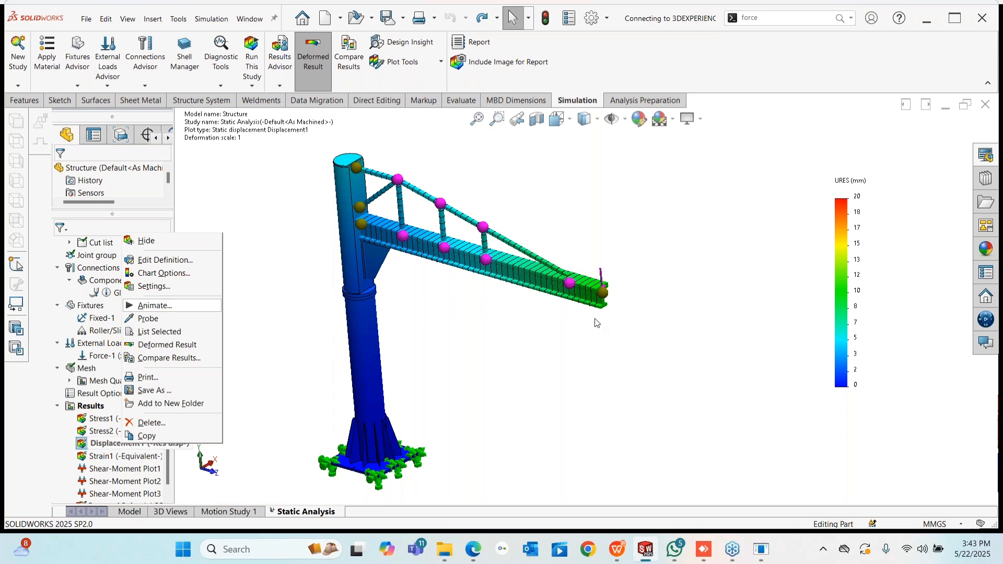
pyautogui.moveTo(598, 323); pyautogui.dragTo(640, 300, button='middle')
pyautogui.scroll(-8, 656, 274)
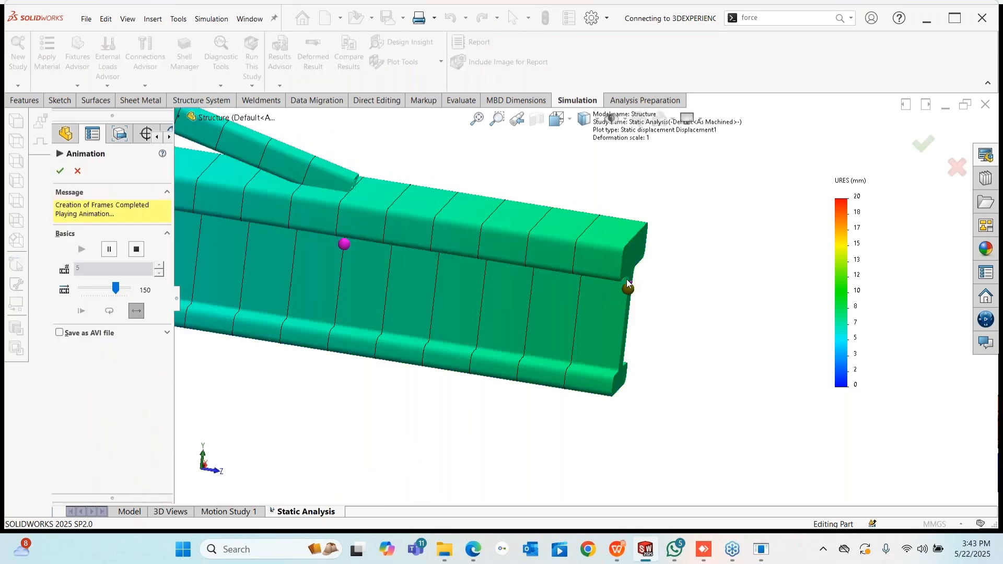
pyautogui.scroll(10, 631, 299)
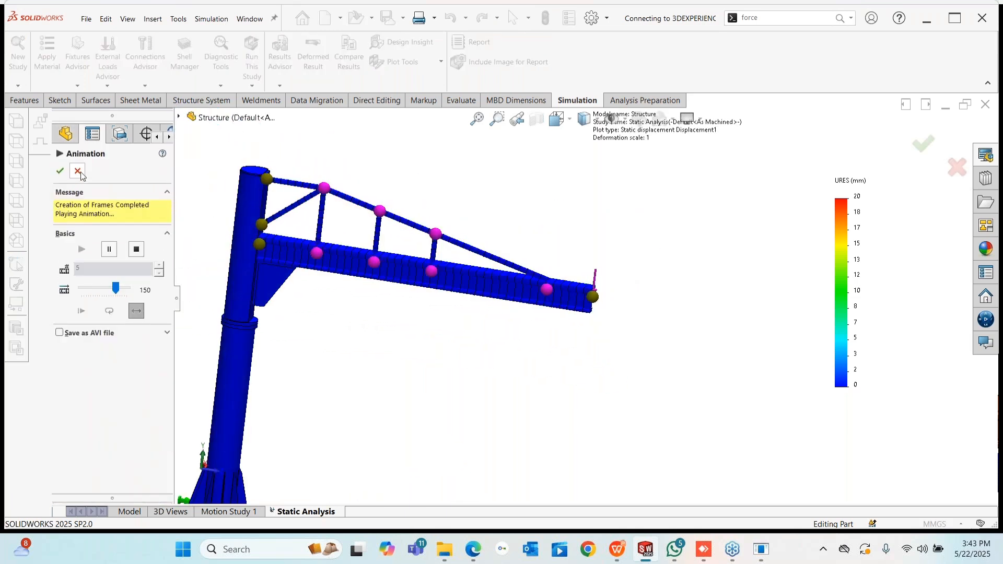
pyautogui.scroll(2, 459, 355)
pyautogui.moveTo(455, 376); pyautogui.dragTo(421, 394, button='middle')
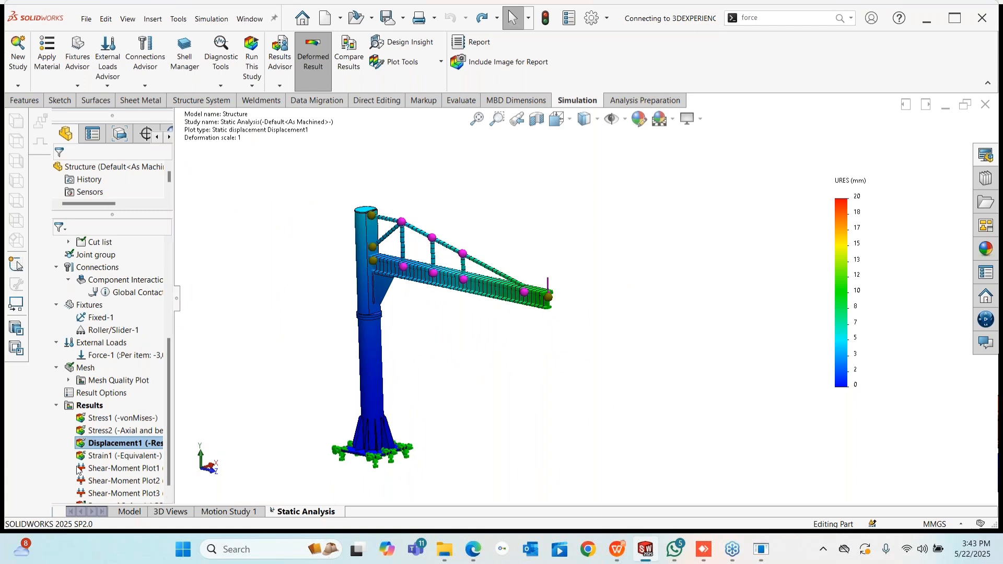
# - Redisplay the Stress2 axial and bending plot and start Define Beam Diagrams from Results
pyautogui.click(103, 420)
pyautogui.doubleClick(104, 432)
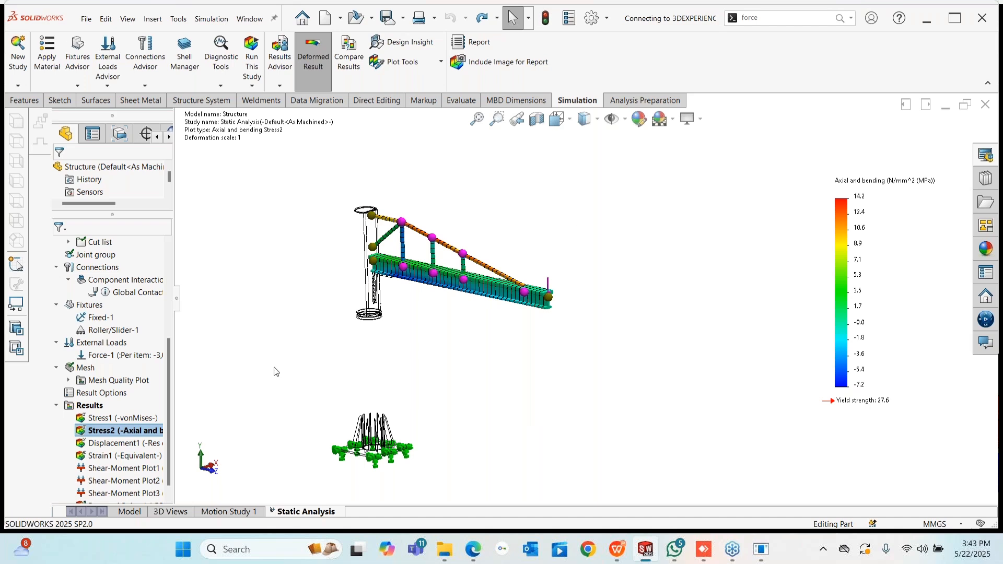
pyautogui.rightClick(85, 405)
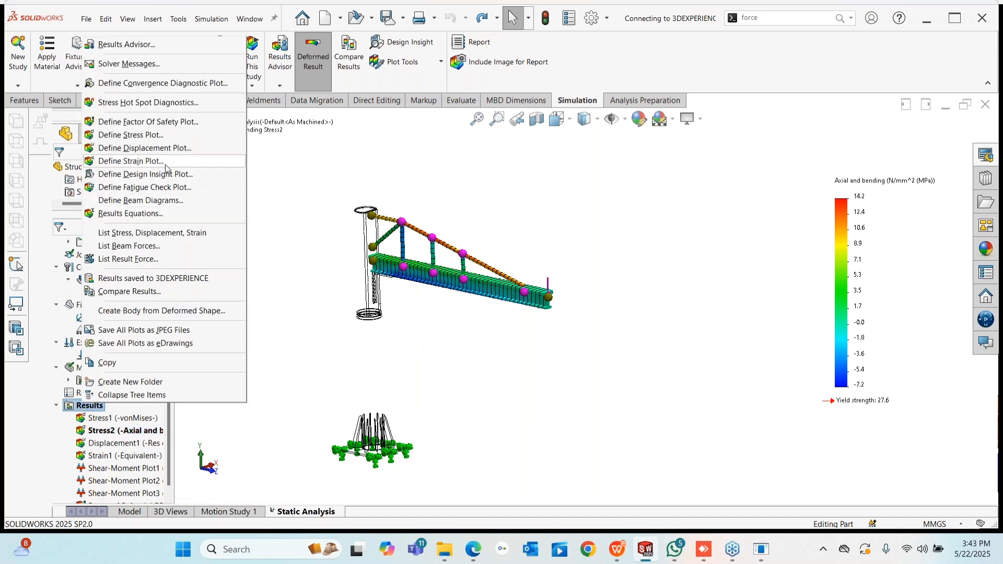
pyautogui.click(140, 200)
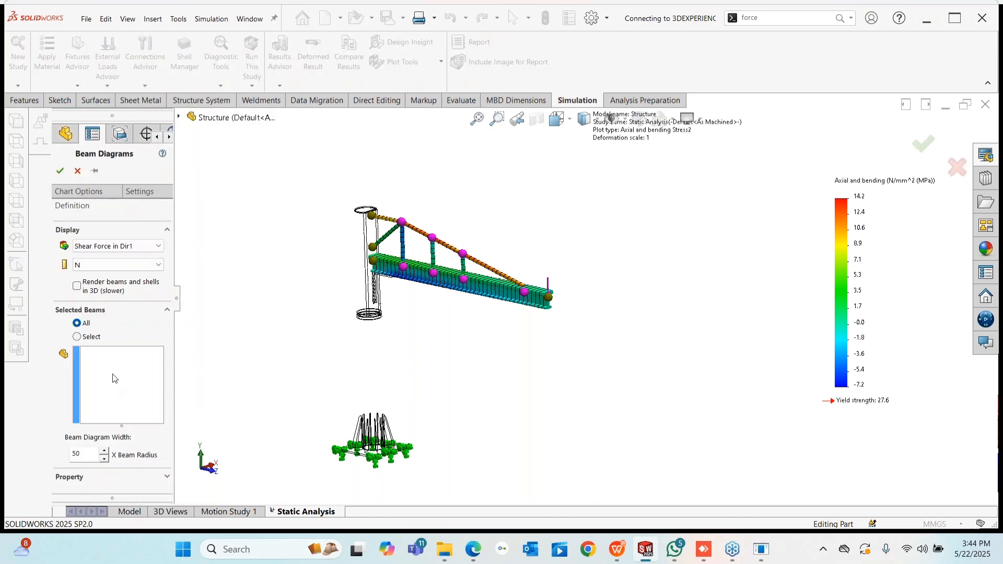
# - Create a Dir1 shear-force beam diagram for only the diagonal upper beam
pyautogui.click(77, 337)
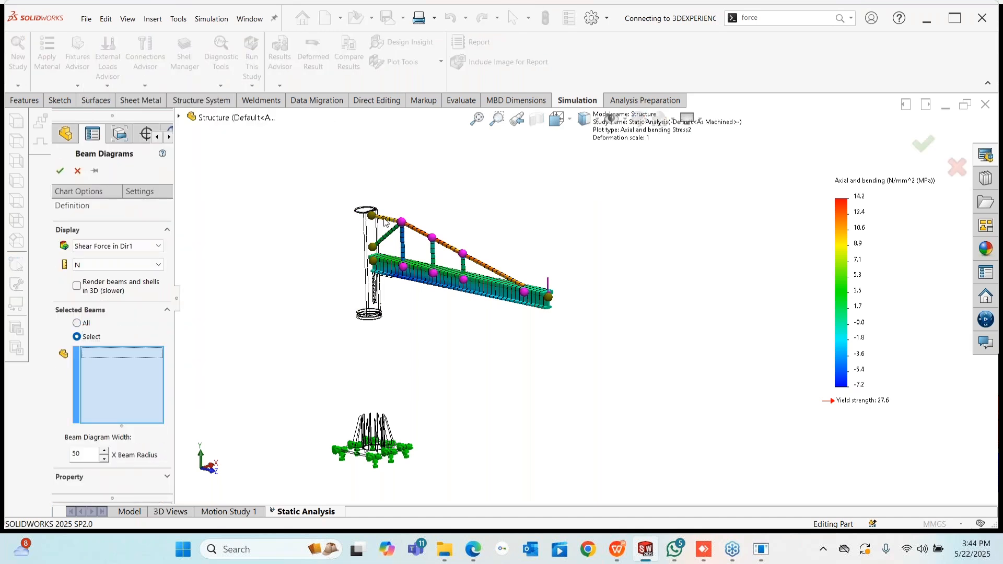
pyautogui.click(419, 242)
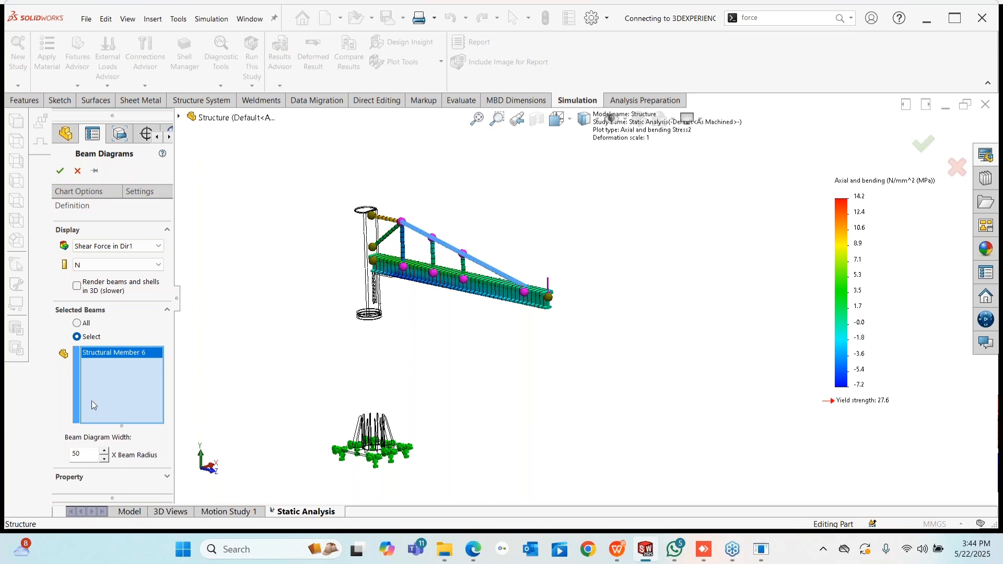
pyautogui.click(59, 171)
pyautogui.moveTo(497, 240); pyautogui.dragTo(477, 351, button='middle')
# - Set the shear-force legend's number format to floating in Chart Options
pyautogui.rightClick(861, 236)
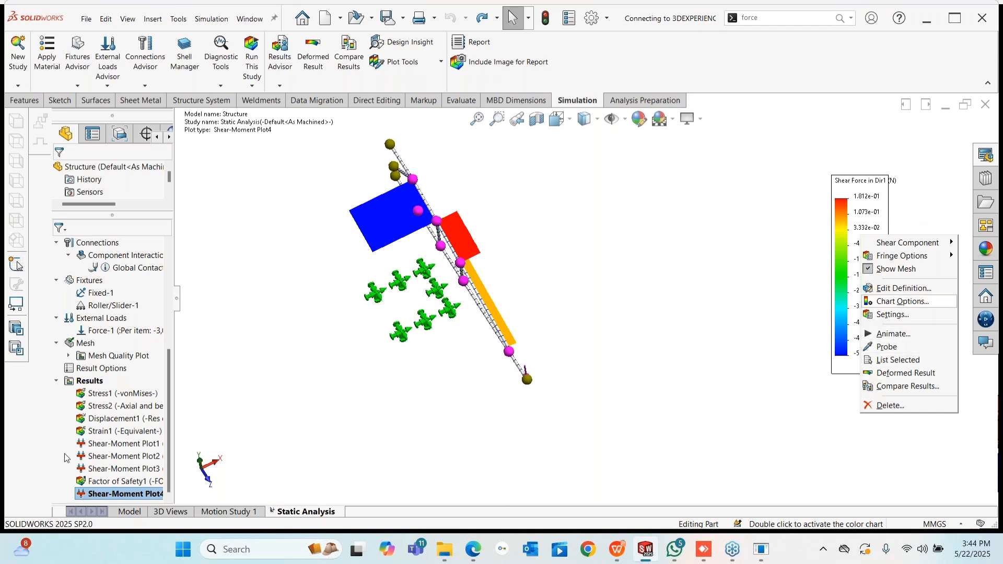
pyautogui.click(903, 302)
pyautogui.moveTo(169, 391); pyautogui.dragTo(168, 450)
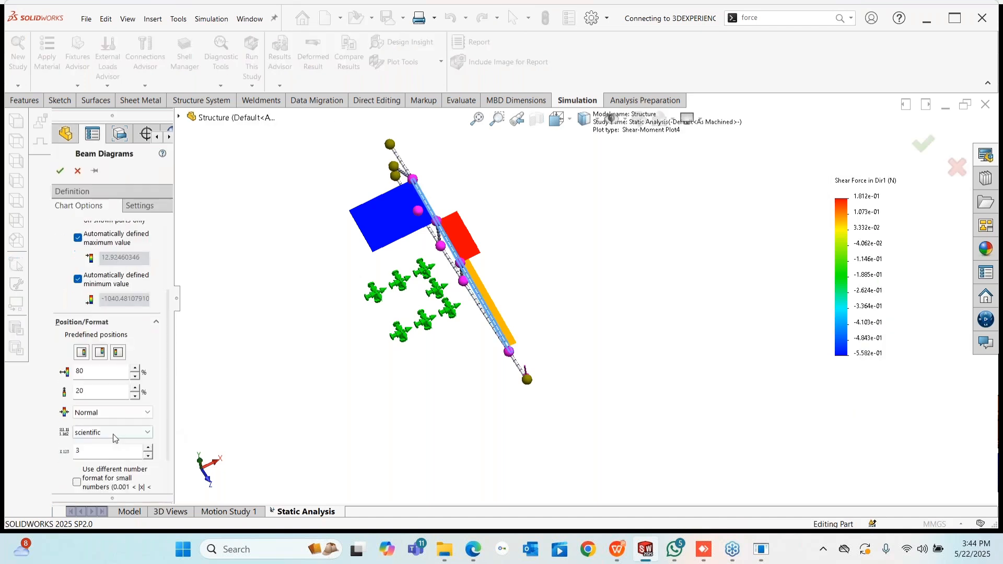
pyautogui.click(113, 438)
pyautogui.click(94, 447)
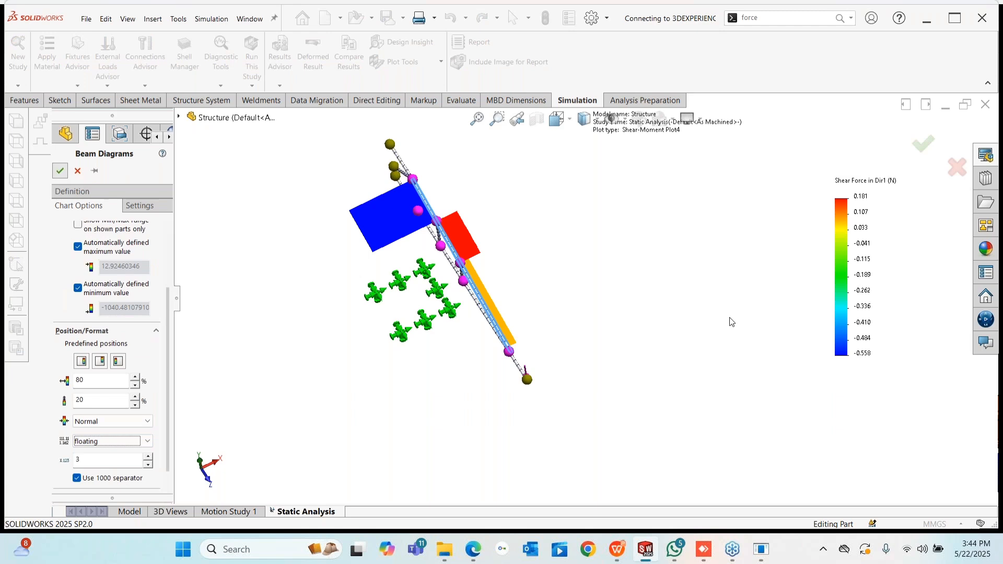
pyautogui.press('Return')
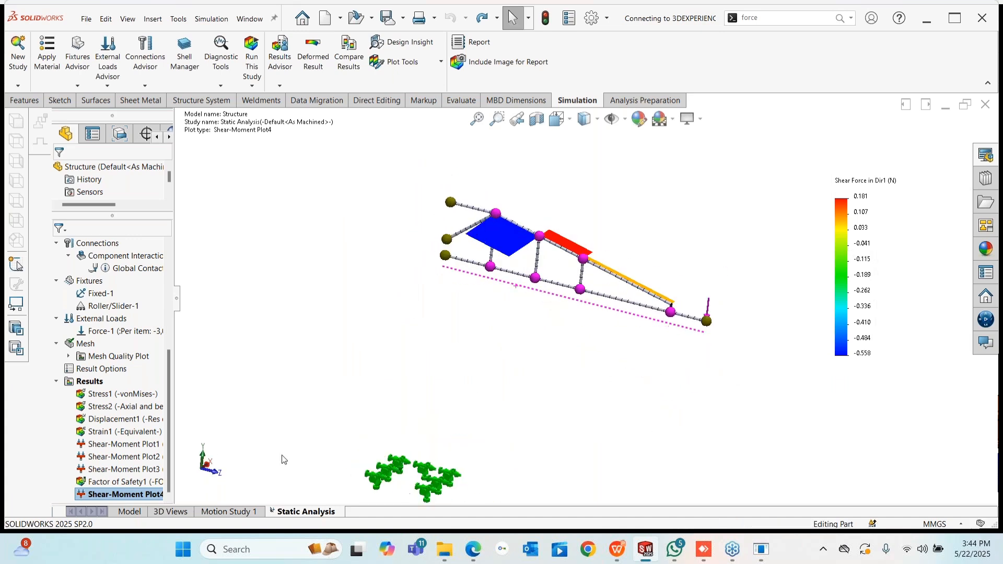
# - Show the Factor of Safety1 plot (min FOS 0.84) and swing the crane arm toward the viewer
pyautogui.rightClick(111, 484)
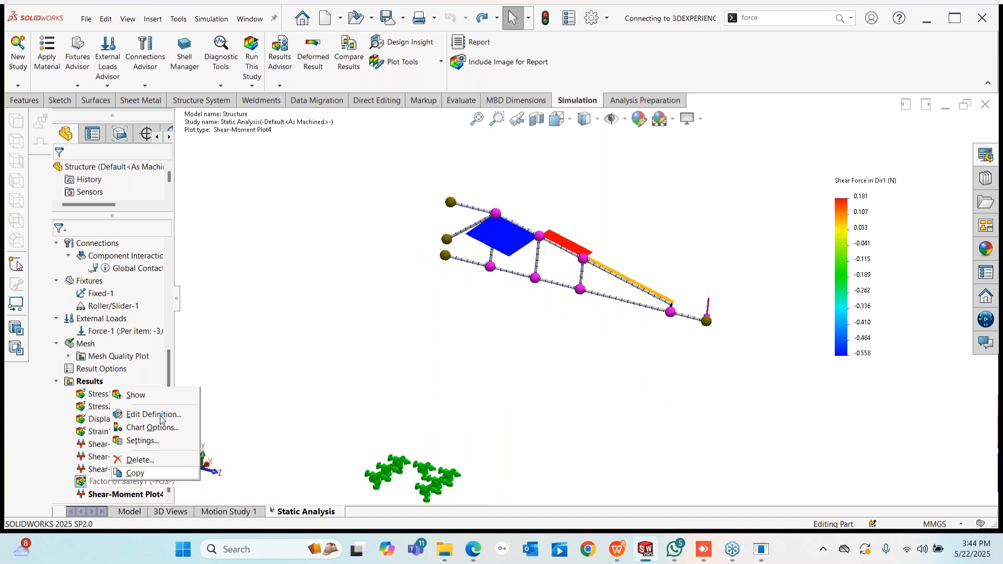
pyautogui.click(139, 394)
pyautogui.scroll(2, 575, 387)
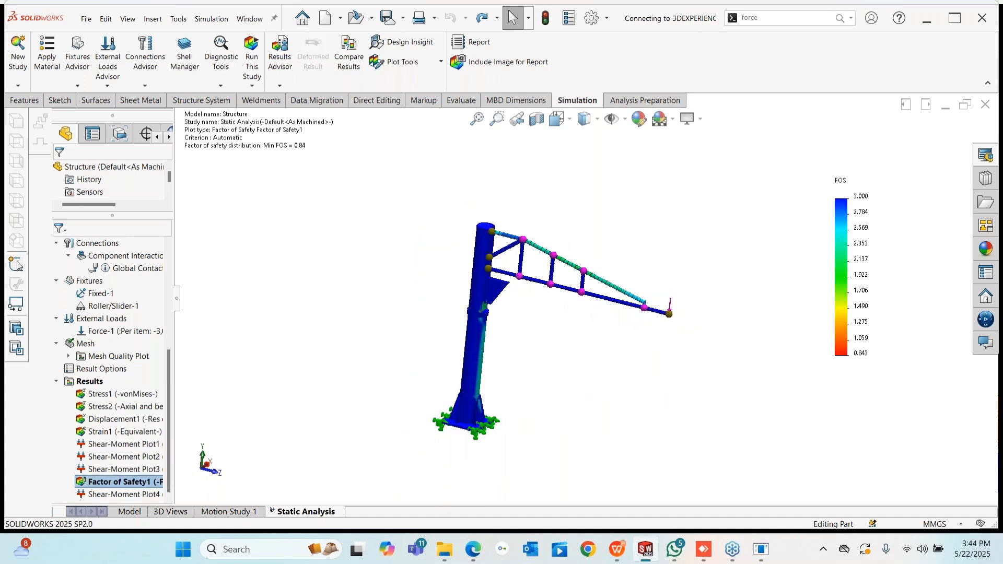
pyautogui.moveTo(620, 292); pyautogui.dragTo(590, 293, button='middle')
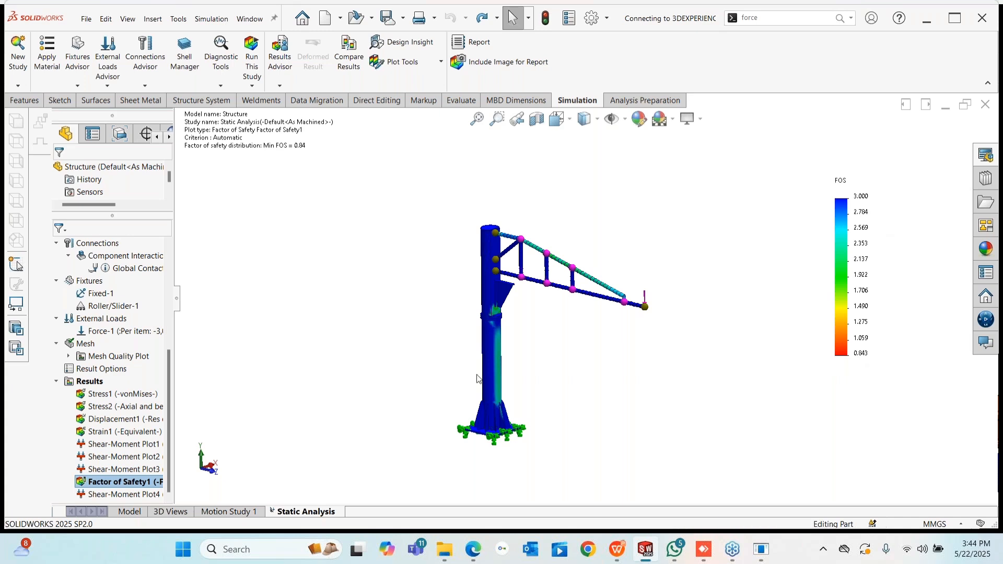
pyautogui.scroll(-4, 554, 402)
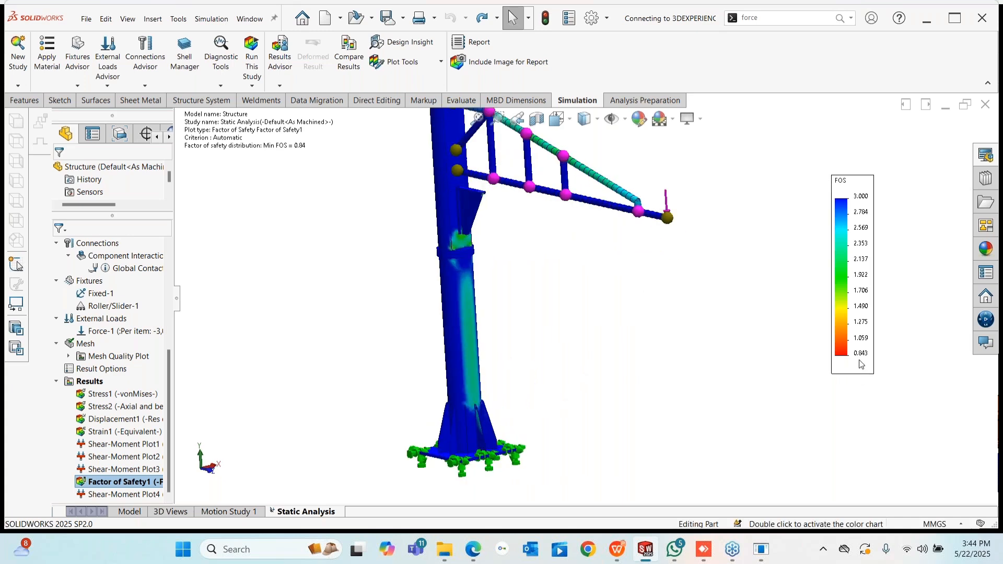
pyautogui.moveTo(531, 435)
pyautogui.mouseDown(button='middle')
pyautogui.moveTo(488, 473)
pyautogui.moveTo(515, 445)
pyautogui.mouseUp(button='middle')
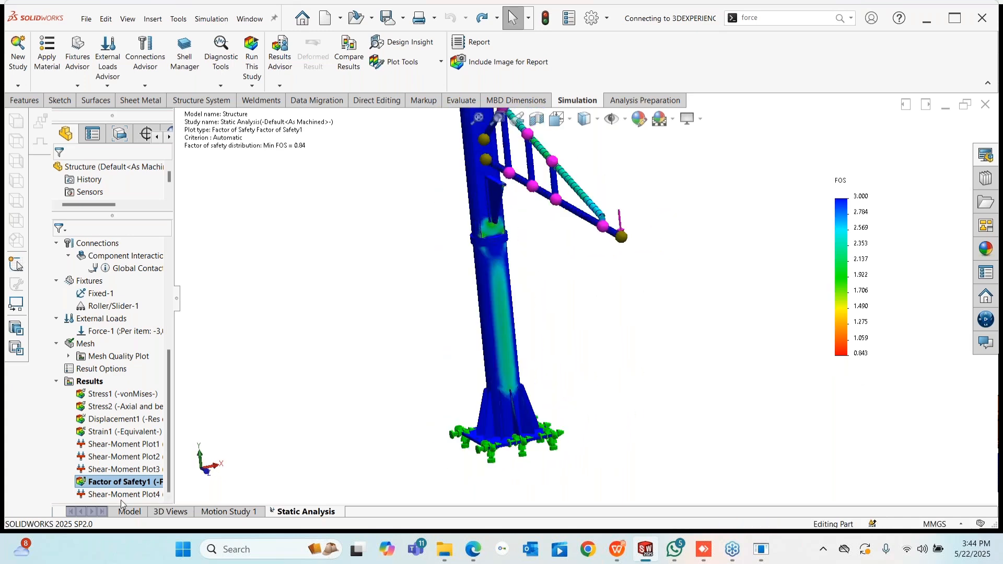
# - Look over the Factor of Safety1 definition, cancel it, and bring up its context menu again
pyautogui.rightClick(114, 483)
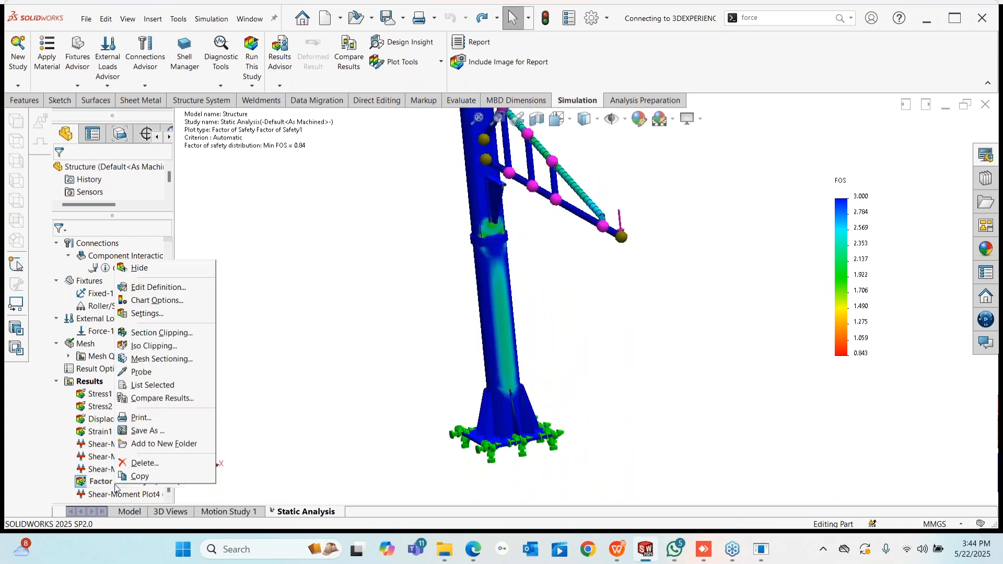
pyautogui.click(173, 288)
pyautogui.click(166, 171)
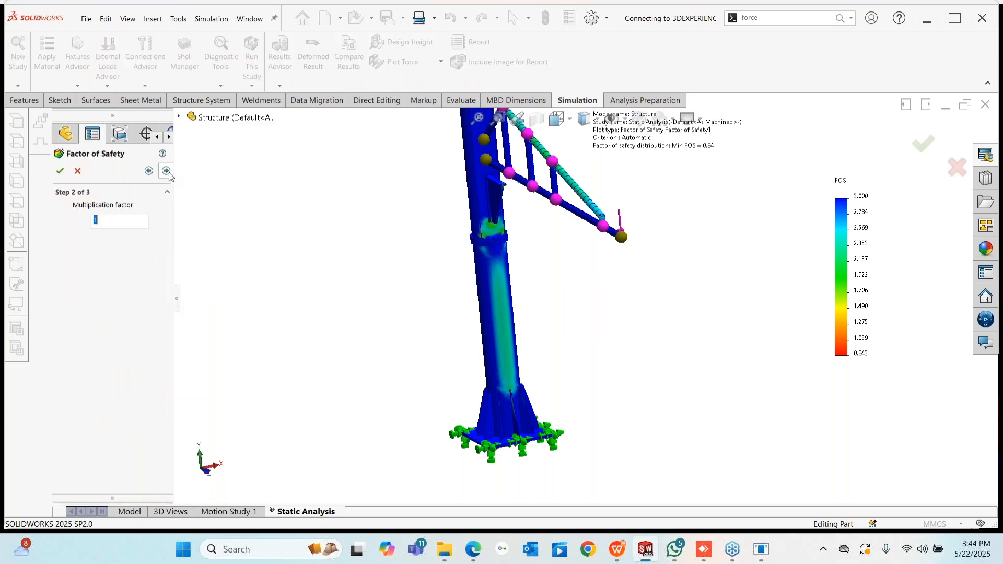
pyautogui.click(76, 174)
pyautogui.rightClick(107, 482)
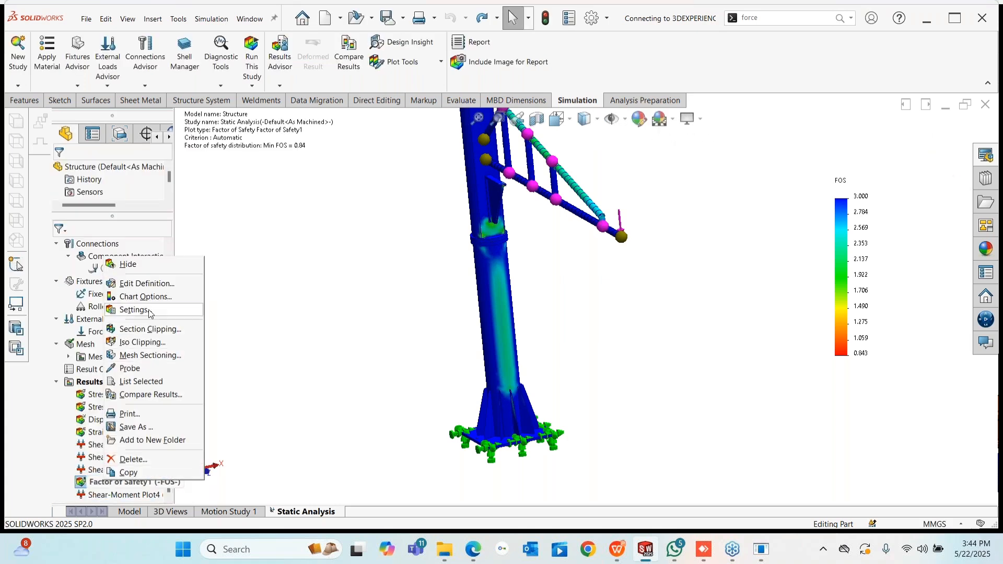
pyautogui.click(346, 332)
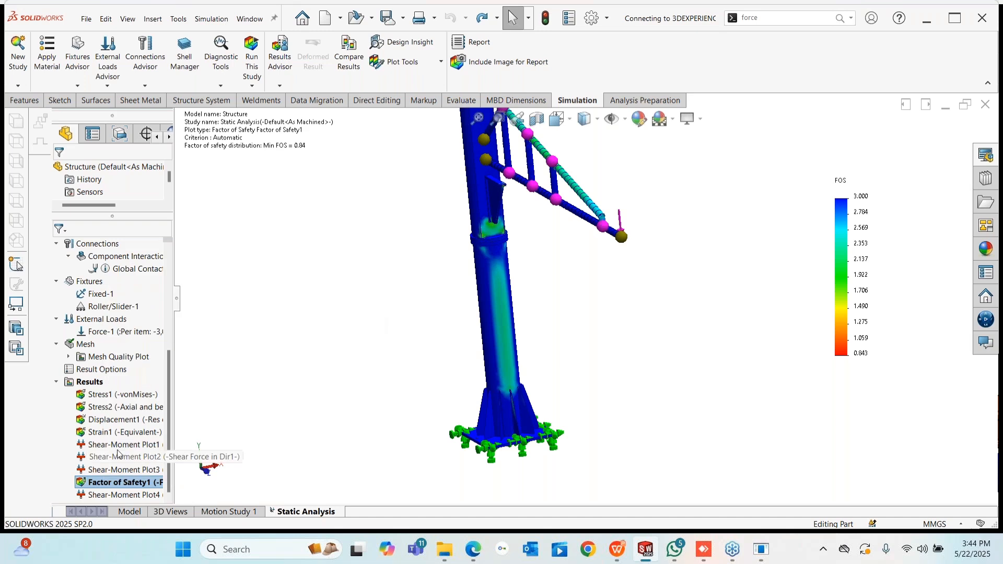
pyautogui.rightClick(110, 484)
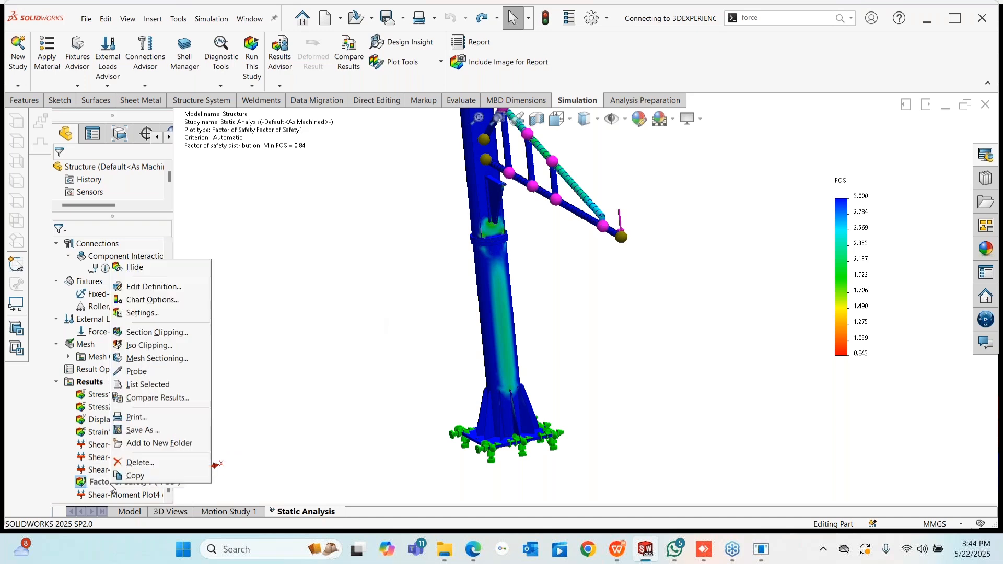
# - Apply Iso Clipping to the factor of safety plot with reversed clipping direction, viewing the base
pyautogui.click(150, 346)
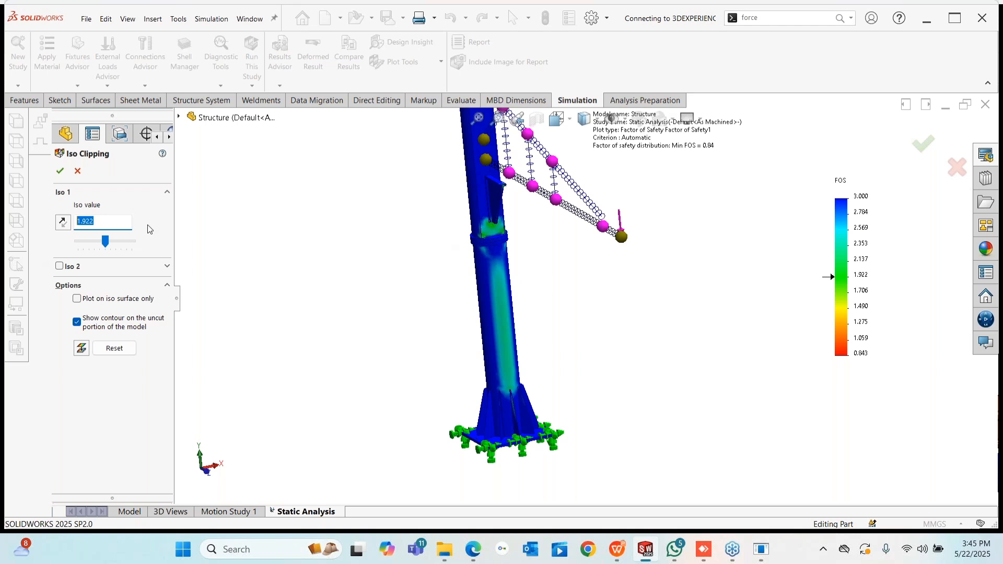
pyautogui.write('.')
pyautogui.click(63, 222)
pyautogui.moveTo(559, 315); pyautogui.dragTo(580, 299, button='middle')
pyautogui.scroll(-7, 561, 332)
pyautogui.scroll(14, 475, 407)
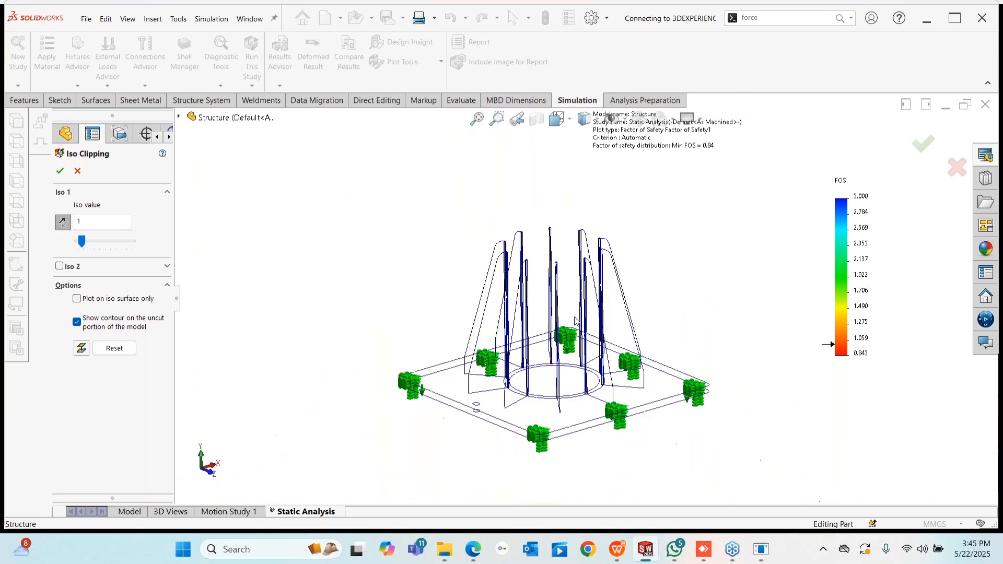
pyautogui.scroll(-8, 635, 197)
pyautogui.scroll(-10, 526, 418)
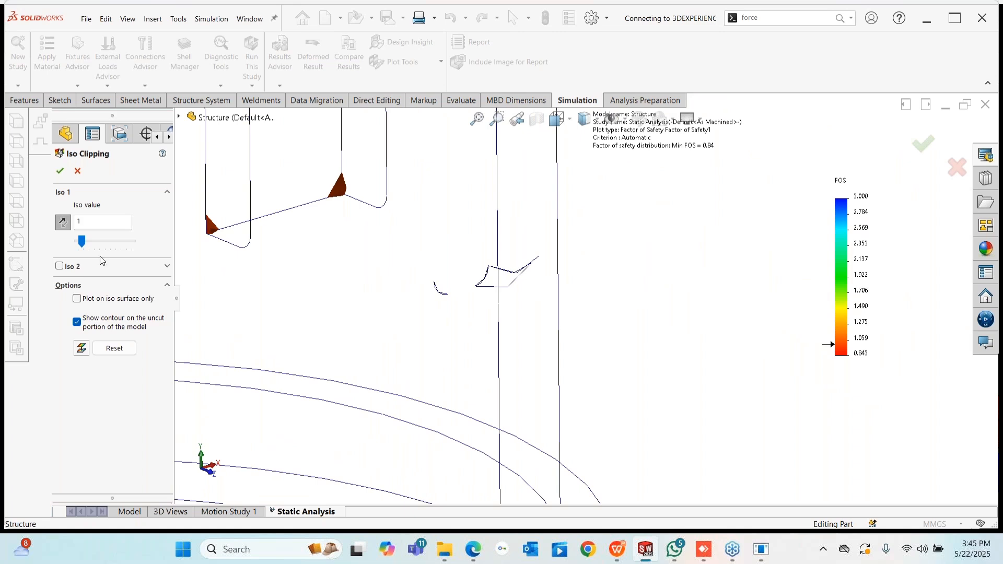
# - Restore the original clipping direction at iso value 1.5 and zoom in on the column base gussets
pyautogui.click(63, 221)
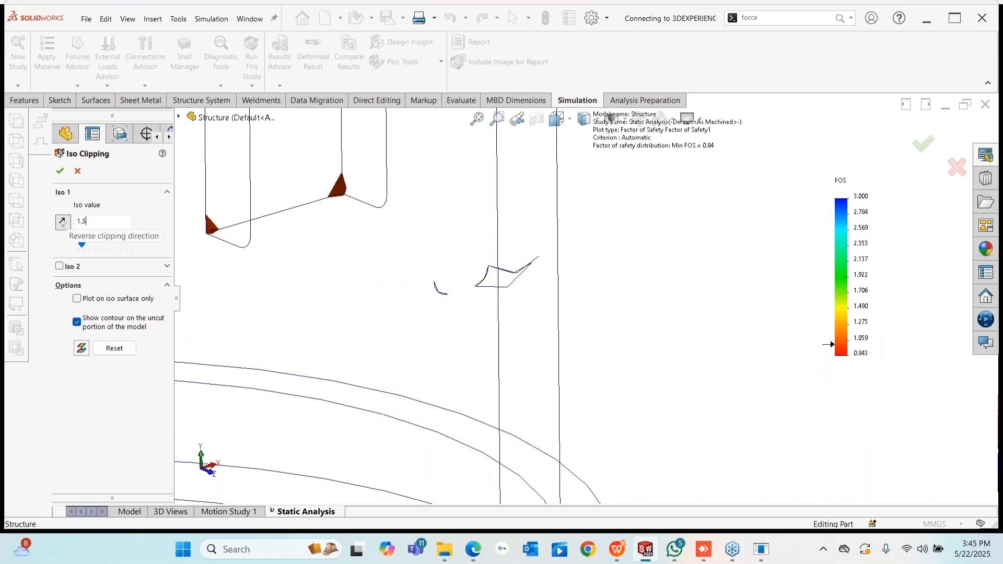
pyautogui.scroll(9, 365, 236)
pyautogui.scroll(-4, 542, 277)
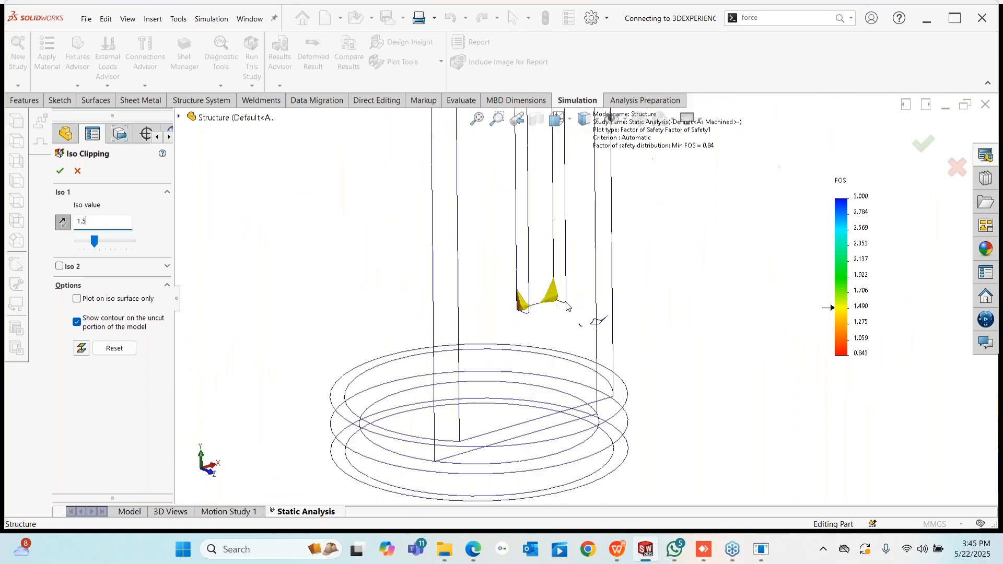
pyautogui.scroll(8, 543, 300)
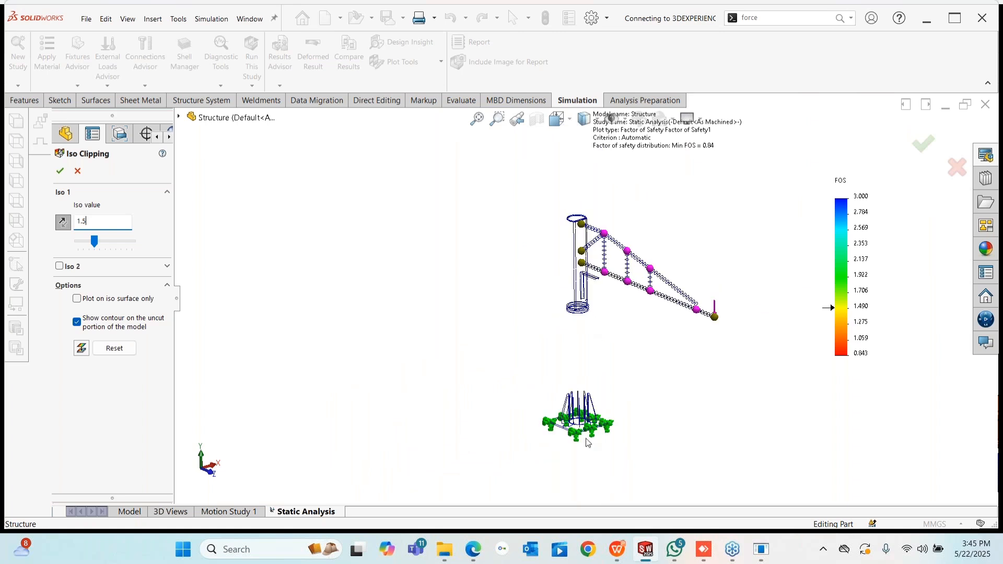
pyautogui.scroll(-6, 566, 272)
pyautogui.scroll(-3, 566, 258)
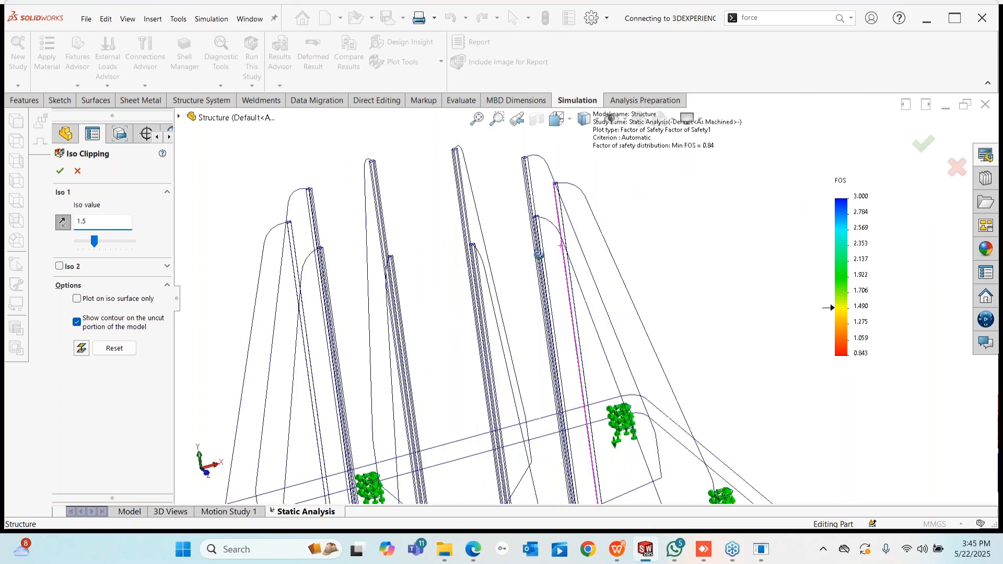
pyautogui.scroll(7, 614, 305)
pyautogui.scroll(-10, 614, 305)
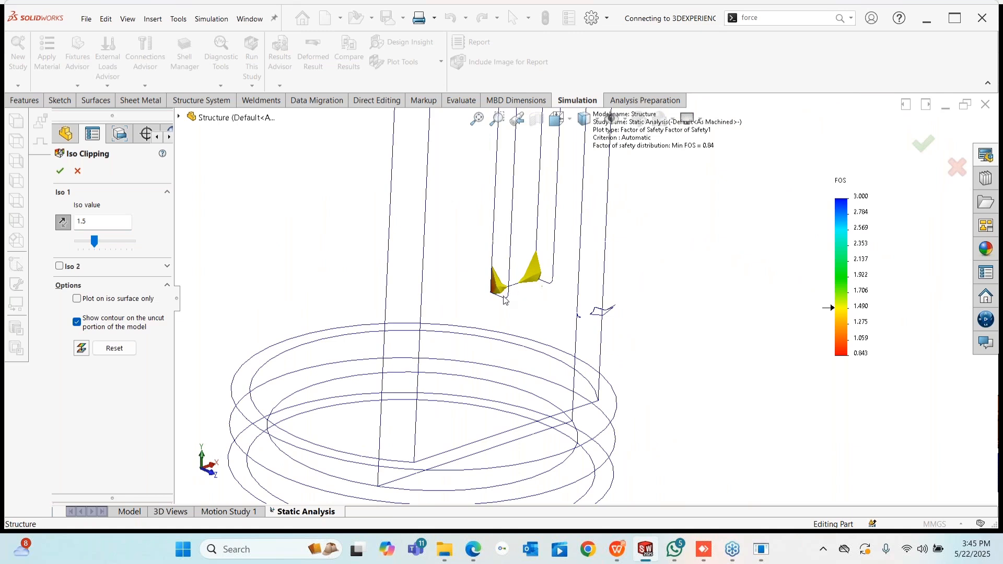
# - Close Iso Clipping and inspect the full FOS plot around the column gusset and collar
pyautogui.click(60, 171)
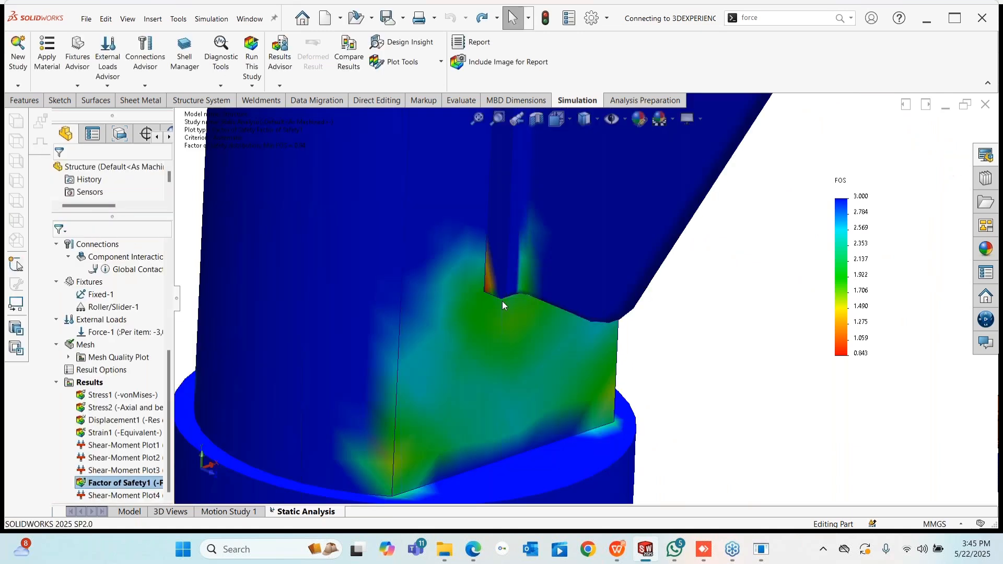
pyautogui.moveTo(502, 301)
pyautogui.mouseDown(button='middle')
pyautogui.moveTo(464, 192)
pyautogui.moveTo(412, 175)
pyautogui.moveTo(479, 255)
pyautogui.moveTo(489, 289)
pyautogui.mouseUp(button='middle')
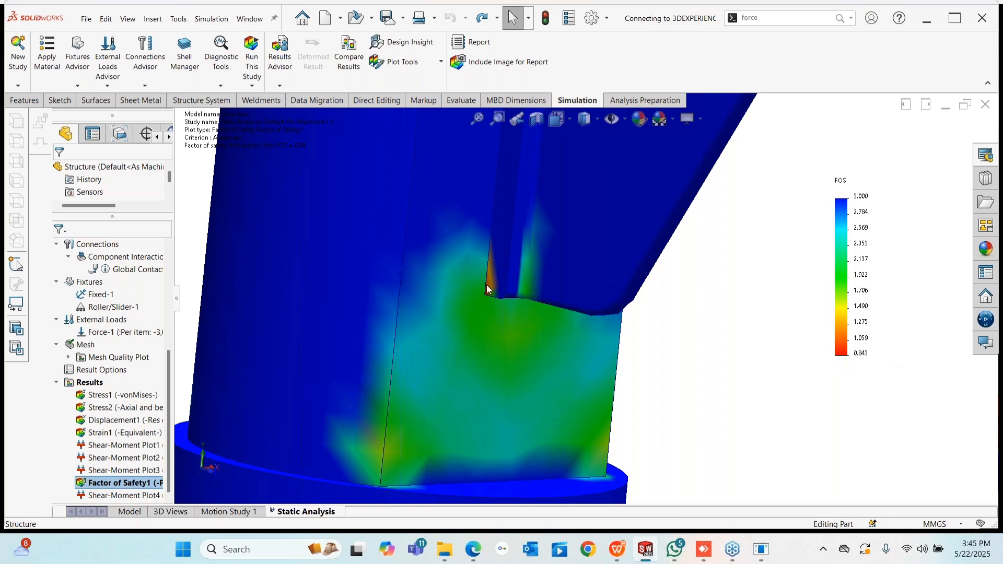
pyautogui.scroll(6, 484, 298)
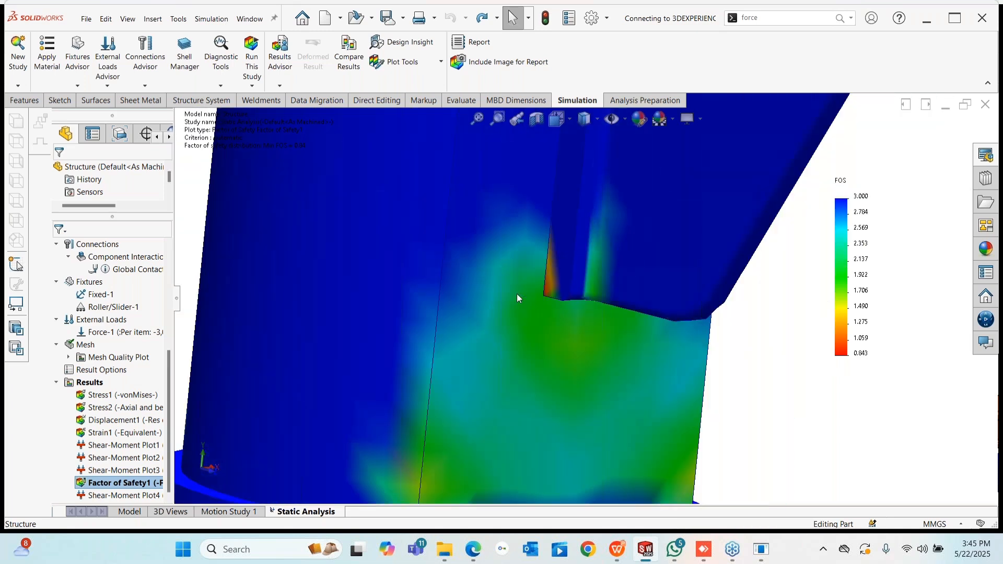
pyautogui.scroll(5, 574, 294)
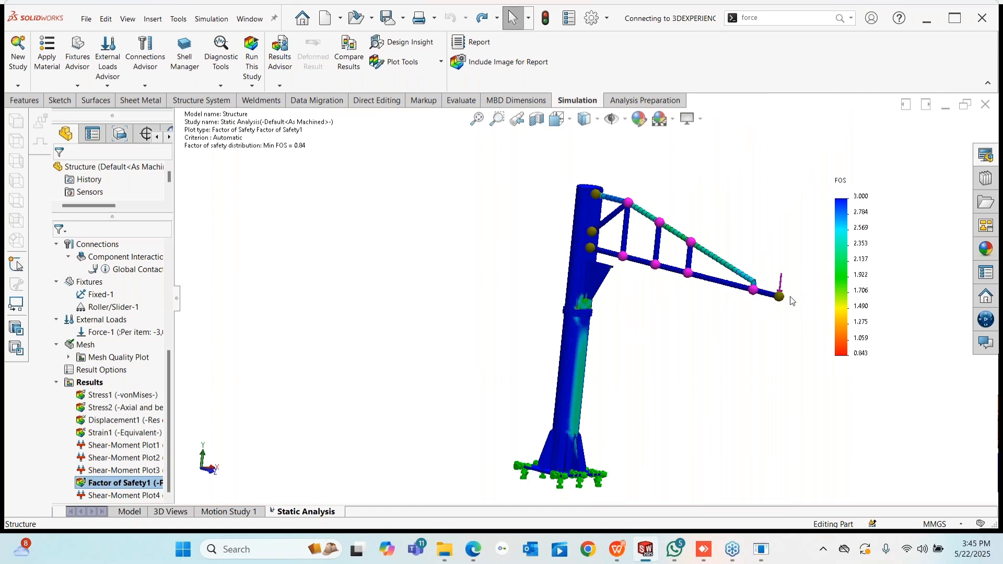
pyautogui.moveTo(792, 301); pyautogui.dragTo(804, 413, button='middle')
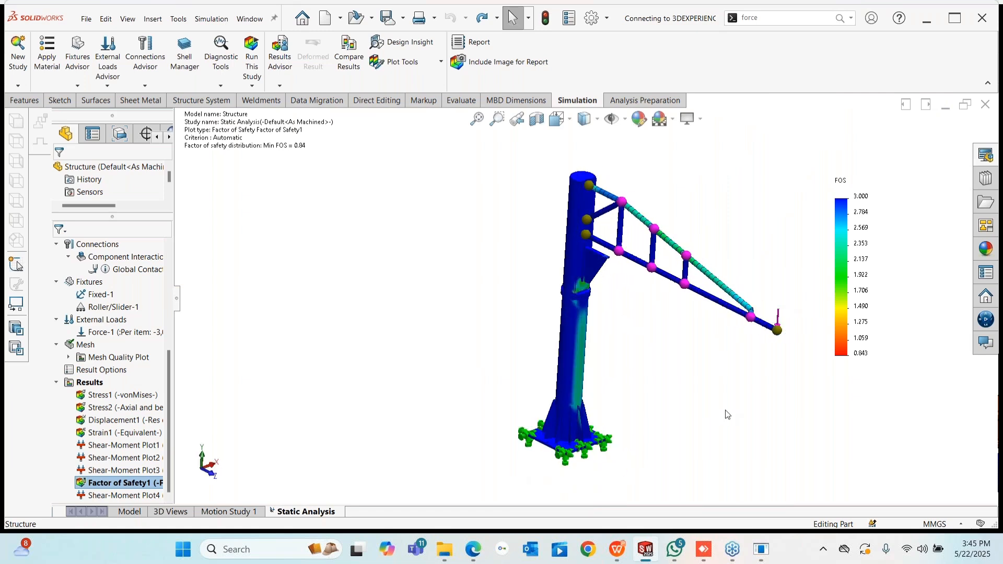
pyautogui.scroll(-8, 622, 275)
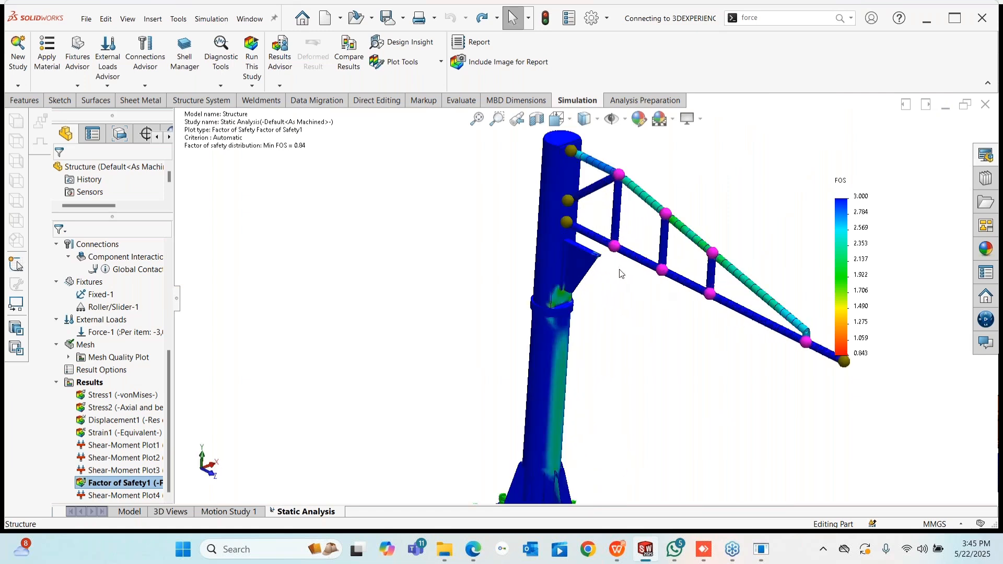
pyautogui.click(535, 290)
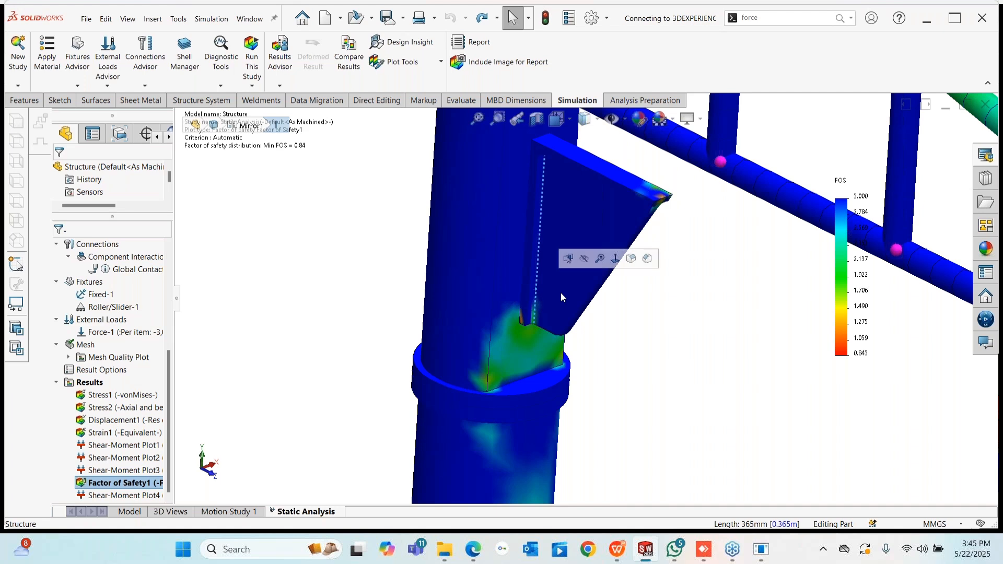
pyautogui.scroll(10, 660, 340)
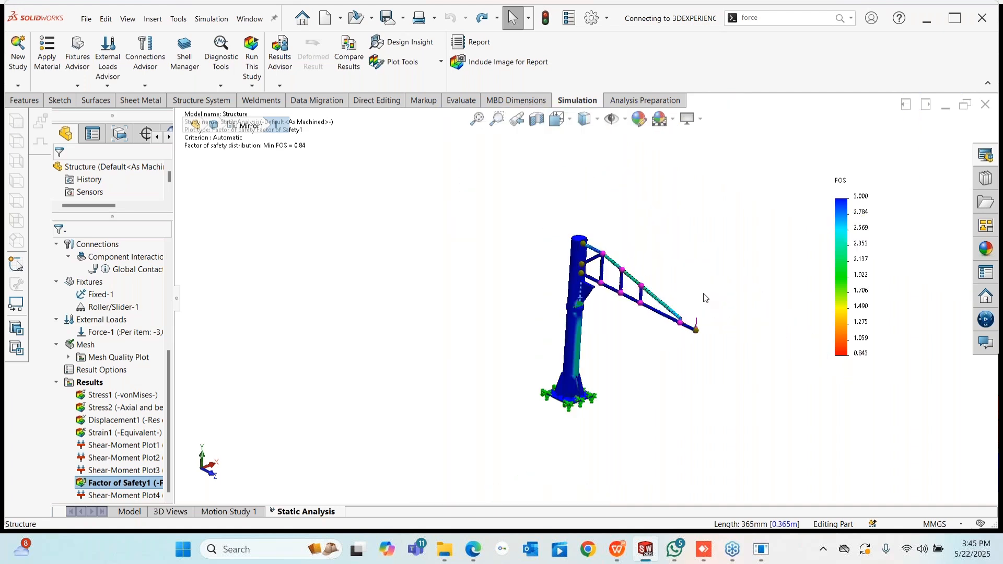
pyautogui.scroll(-3, 619, 257)
pyautogui.click(626, 249)
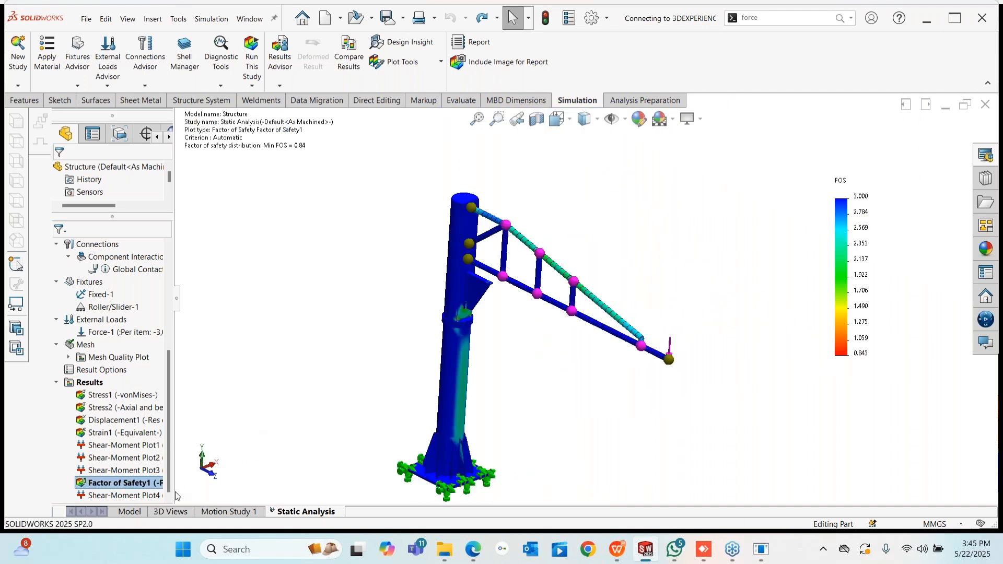
# - Close the crane Structure part without saving, discarding its changes in the assembly
pyautogui.click(127, 513)
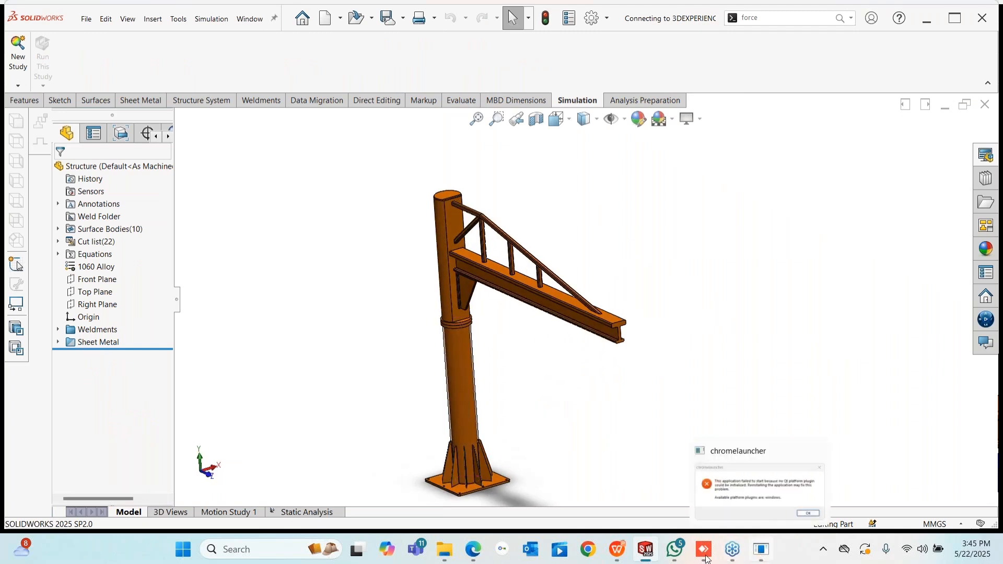
pyautogui.rightClick(650, 174)
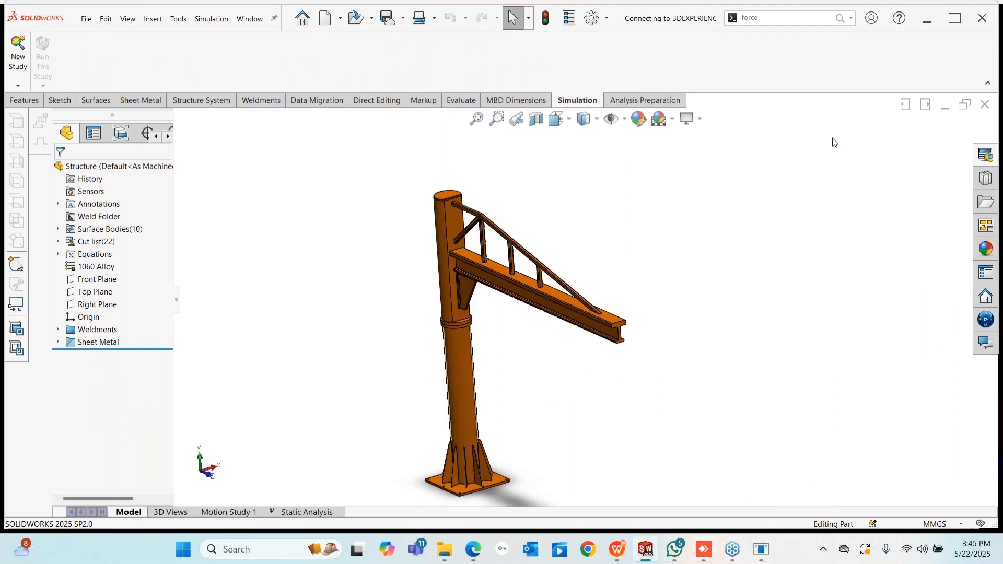
pyautogui.click(985, 104)
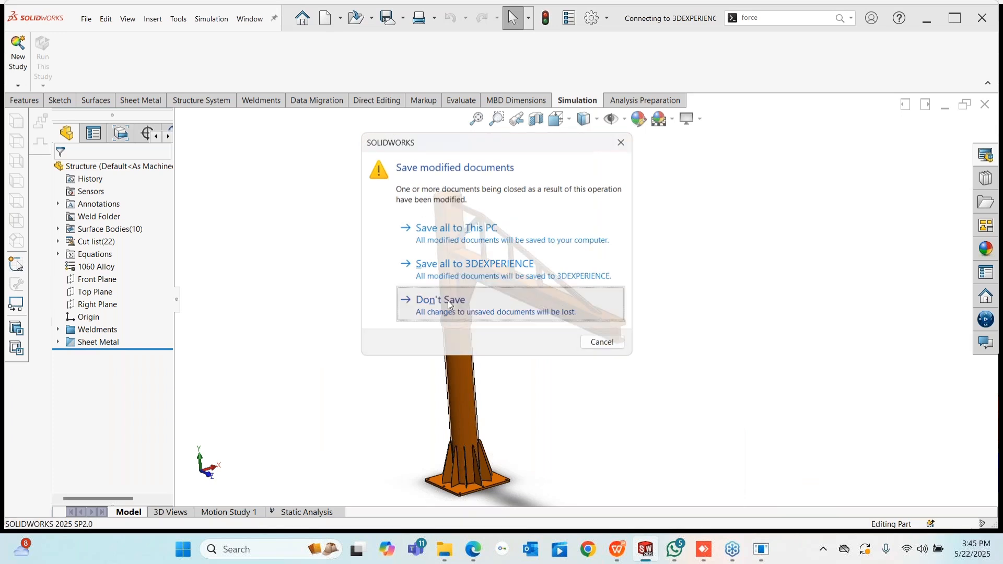
pyautogui.click(446, 301)
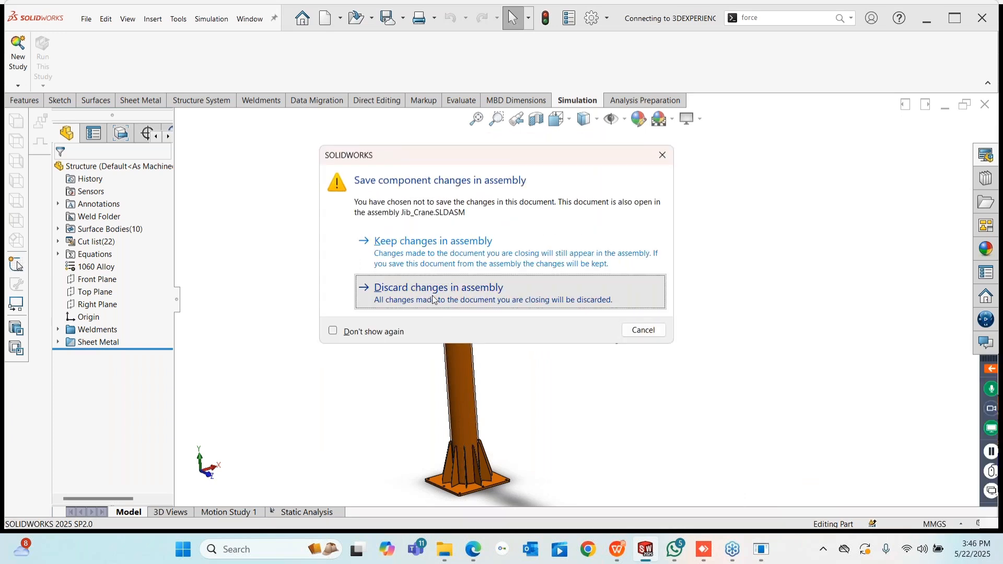
pyautogui.click(433, 299)
# - Present the slideshow from the Static slide to Flow Simulation - Capabilities
pyautogui.click(303, 18)
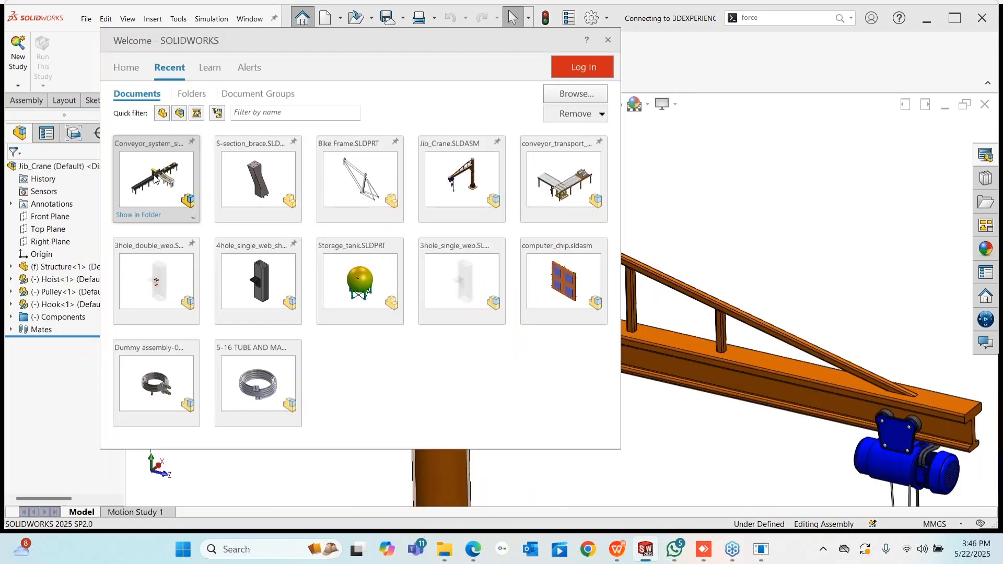
pyautogui.click(259, 384)
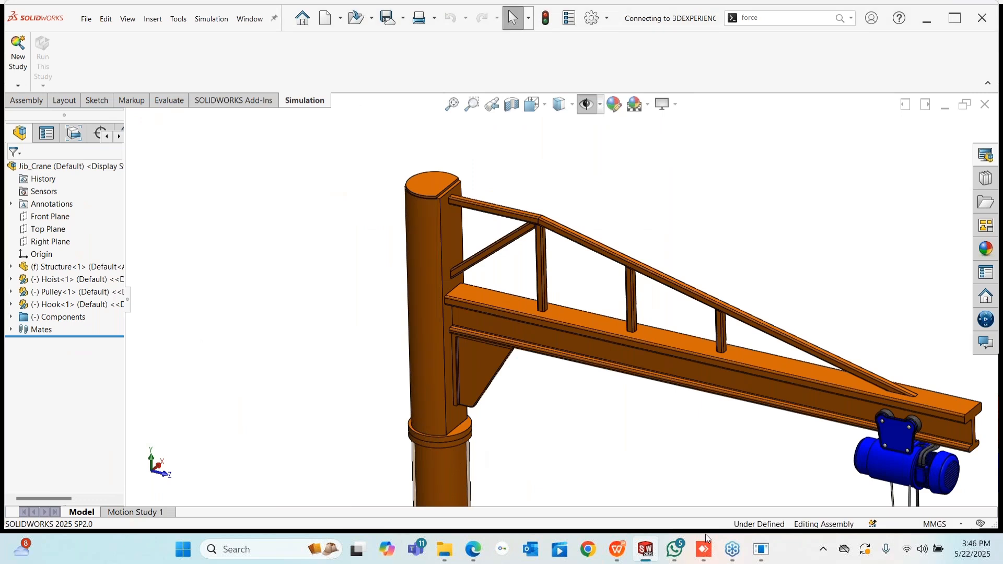
pyautogui.click(617, 550)
pyautogui.click(803, 528)
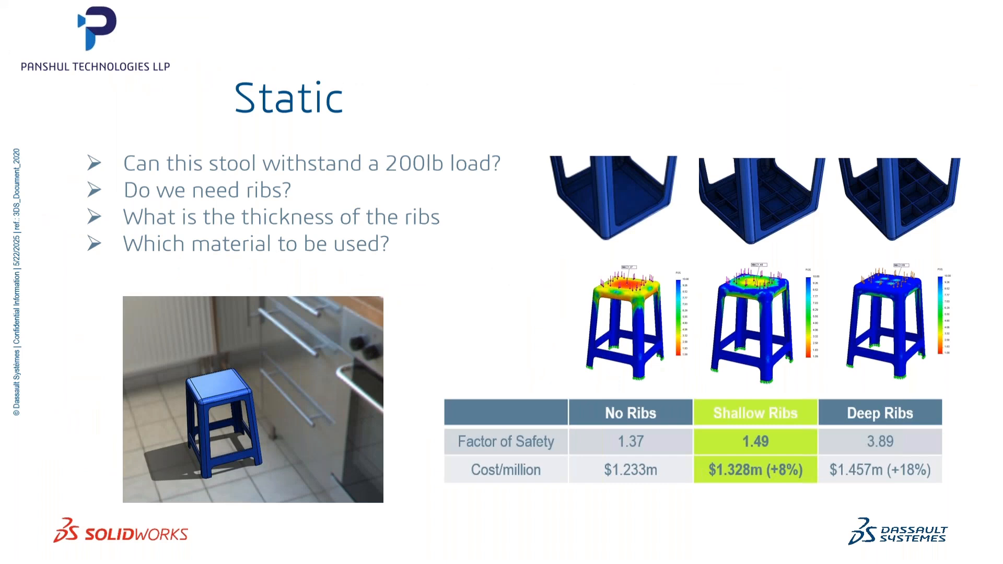
pyautogui.press('Right')
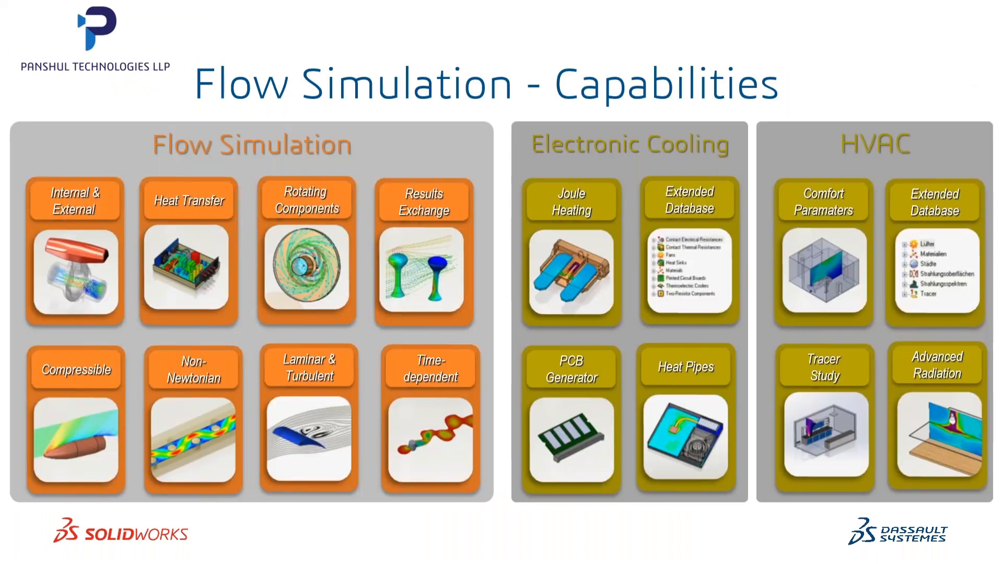